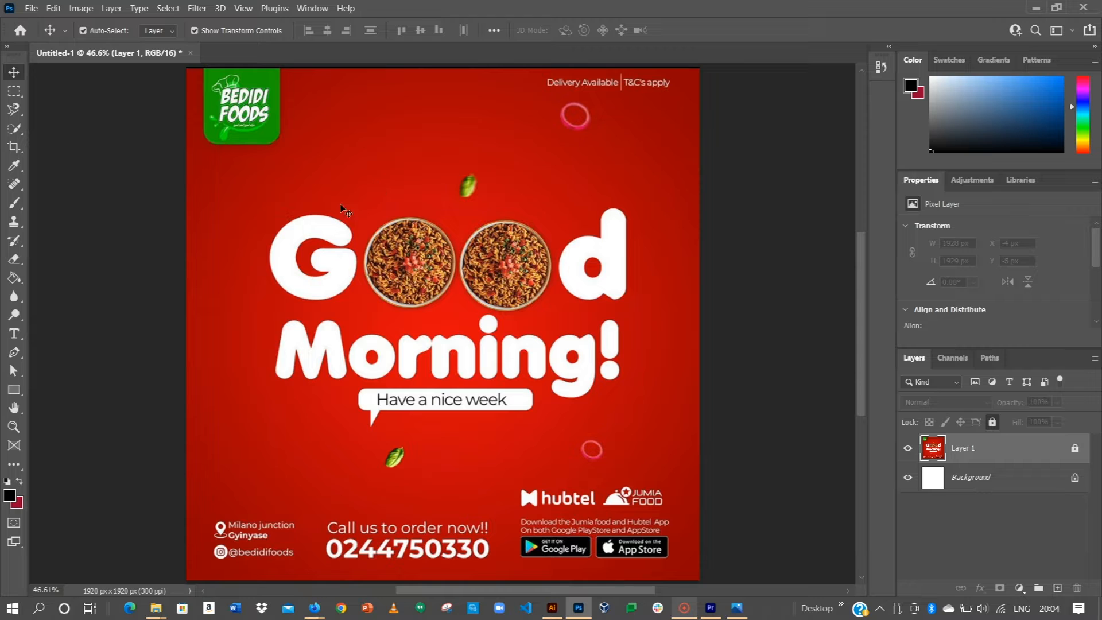
# Step: Draw a 1920 × 1920 px rectangle from its centre with the Rectangle tool
pyautogui.click(12, 391)
pyautogui.click(539, 275)
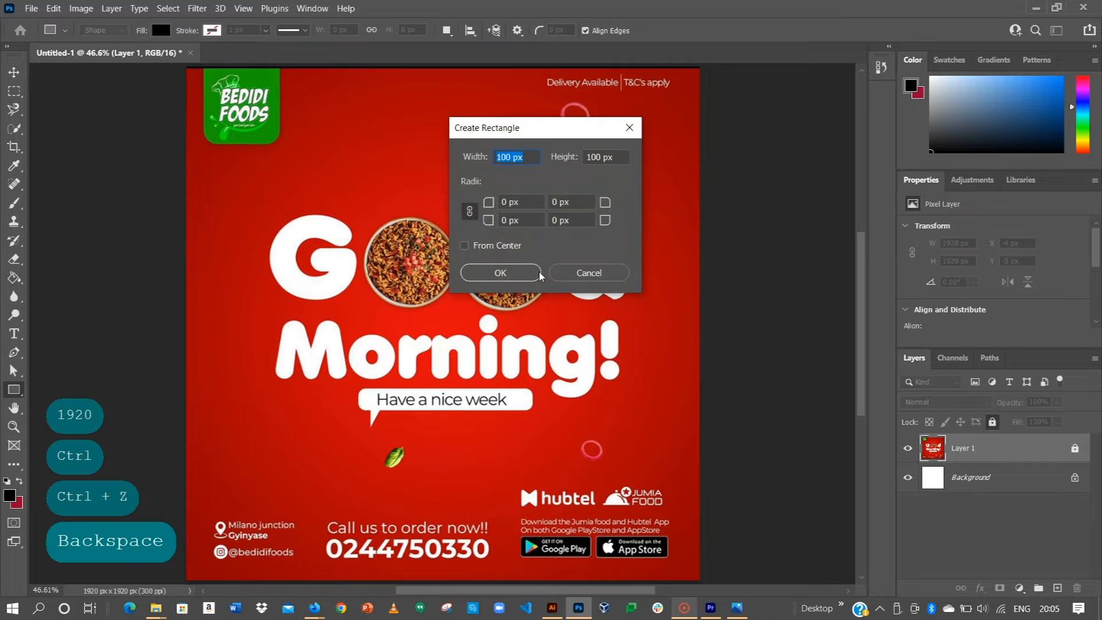
pyautogui.write('1920')
pyautogui.press('Tab')
pyautogui.write('18')
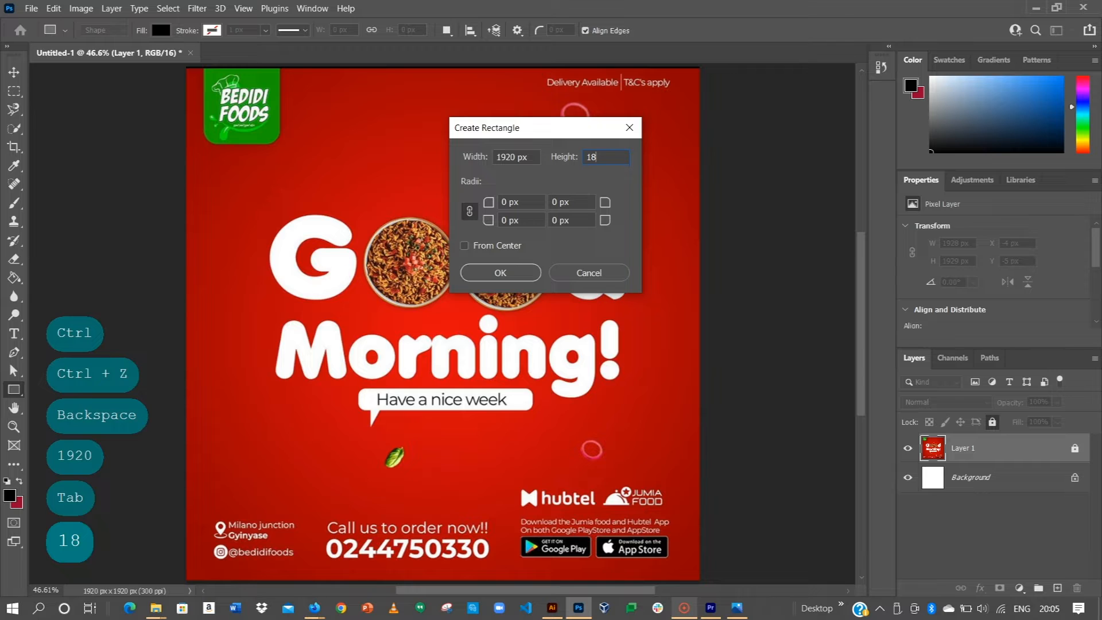
pyautogui.press('BackSpace')
pyautogui.write('920')
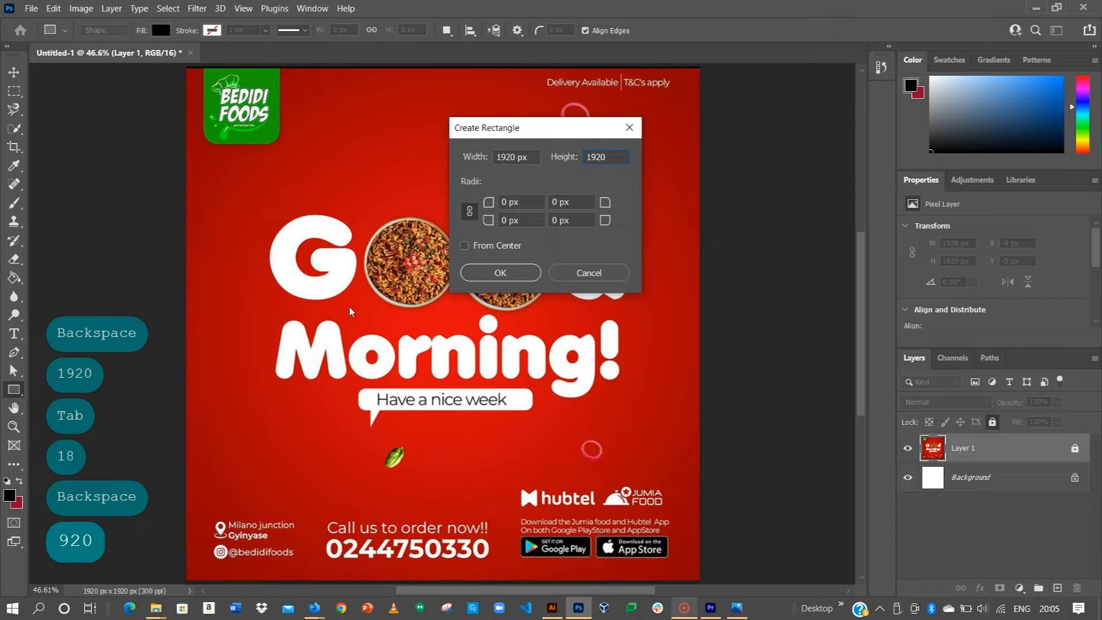
pyautogui.click(465, 245)
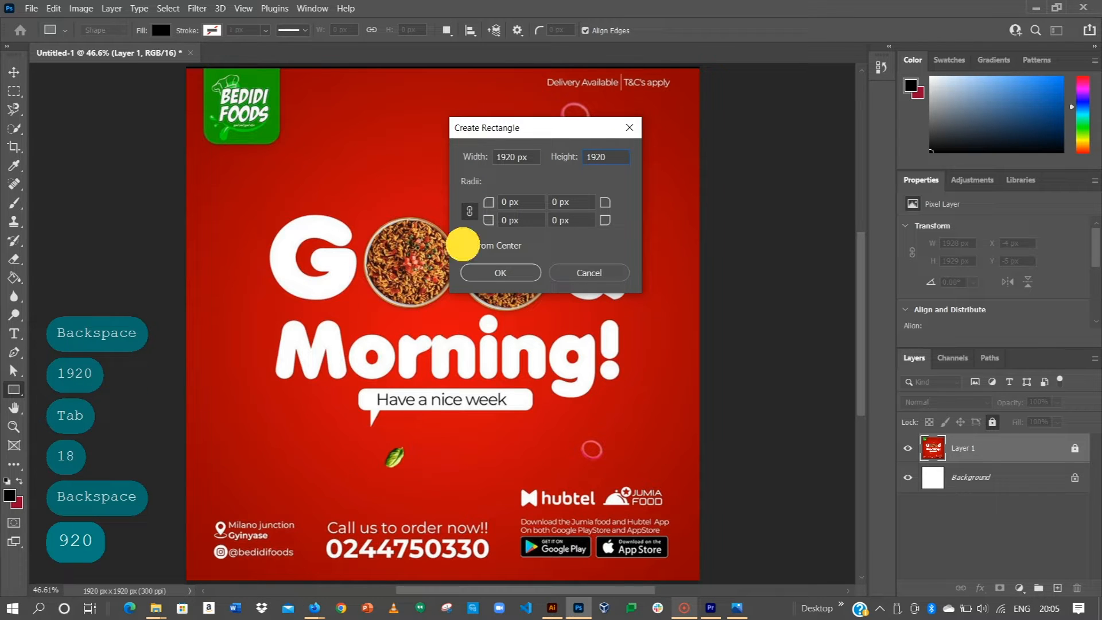
pyautogui.click(499, 274)
# Step: Centre the rectangle on the canvas against the Background layer and move its layer beneath the poster
pyautogui.click(13, 72)
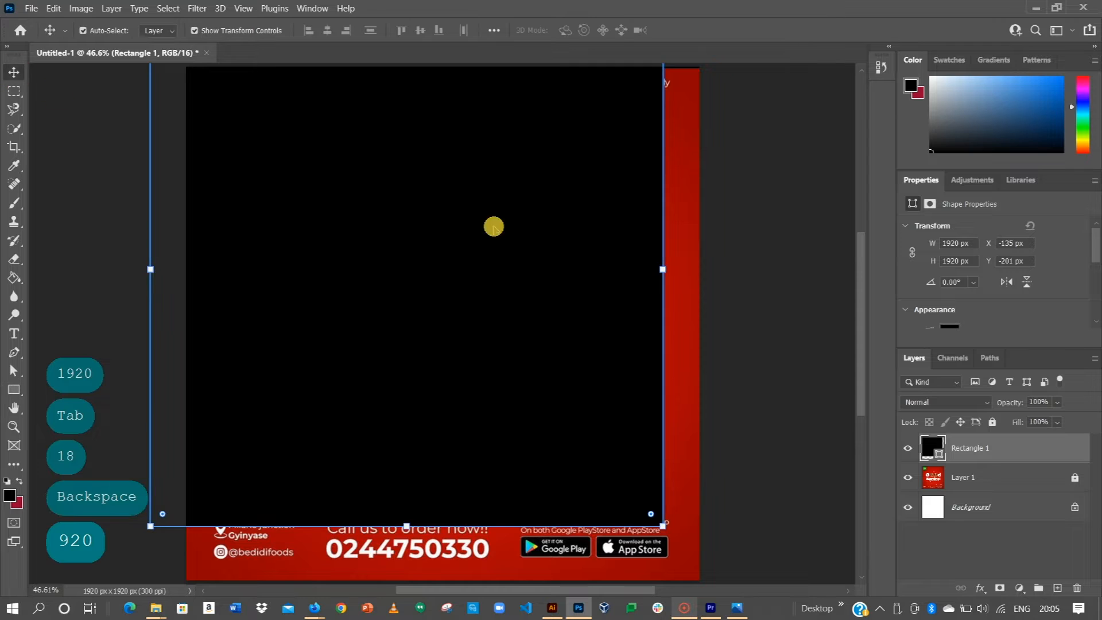
pyautogui.moveTo(505, 264); pyautogui.dragTo(502, 271)
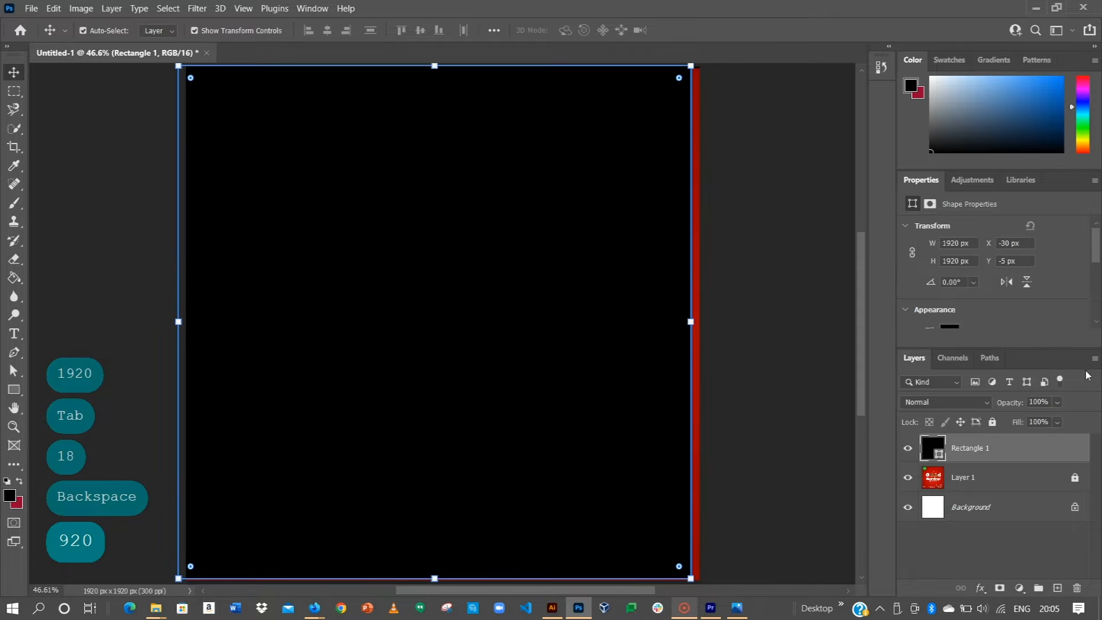
pyautogui.keyDown('ctrl'); pyautogui.click(970, 511); pyautogui.keyUp('ctrl')
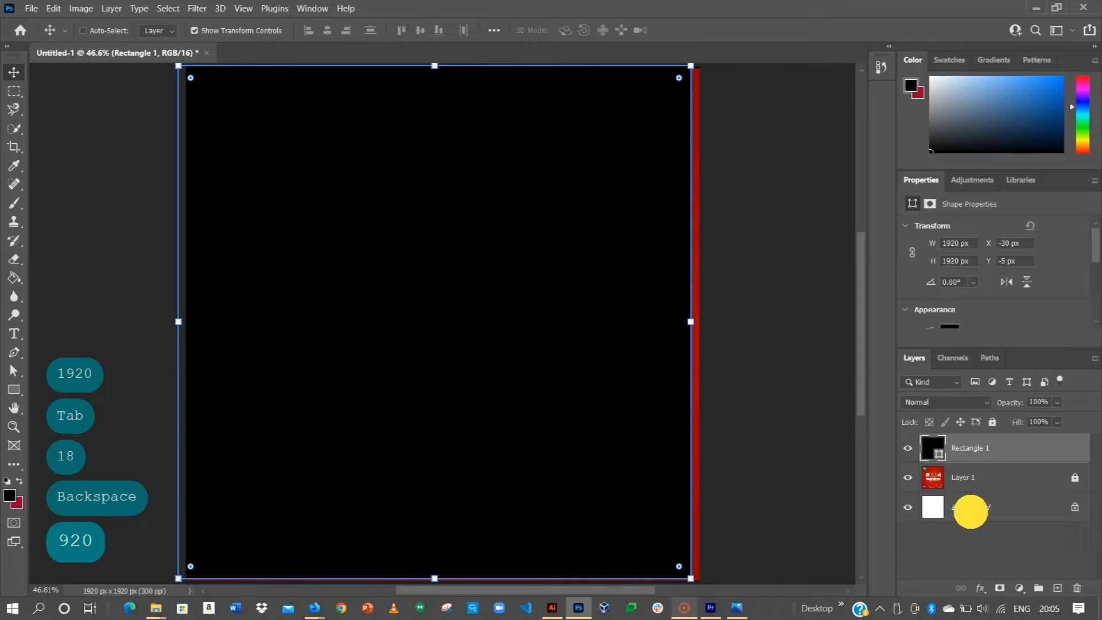
pyautogui.click(328, 31)
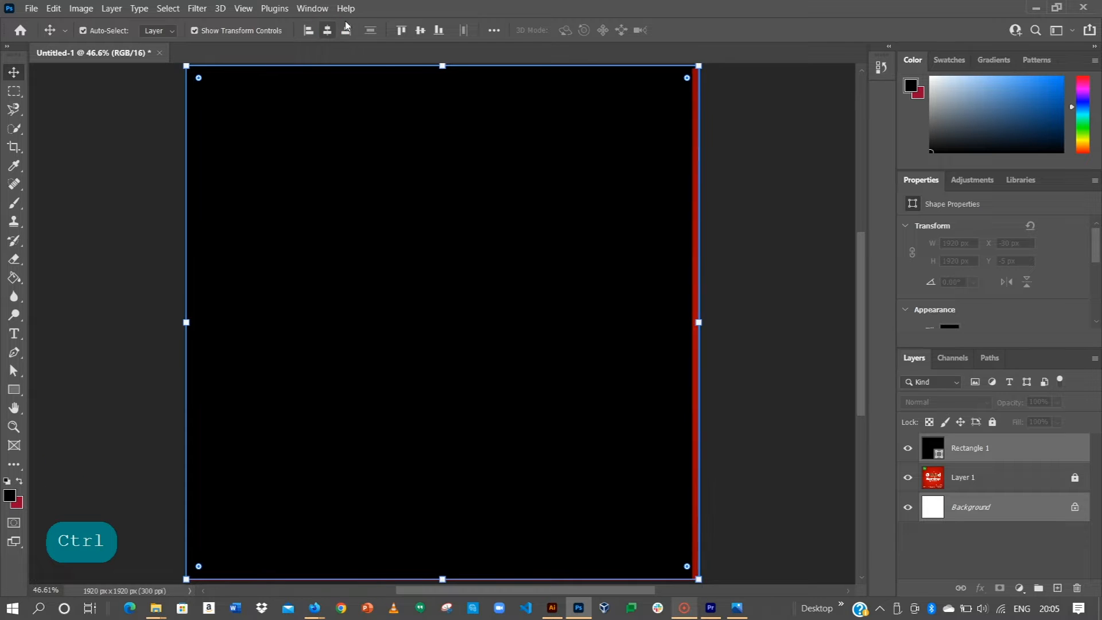
pyautogui.click(421, 31)
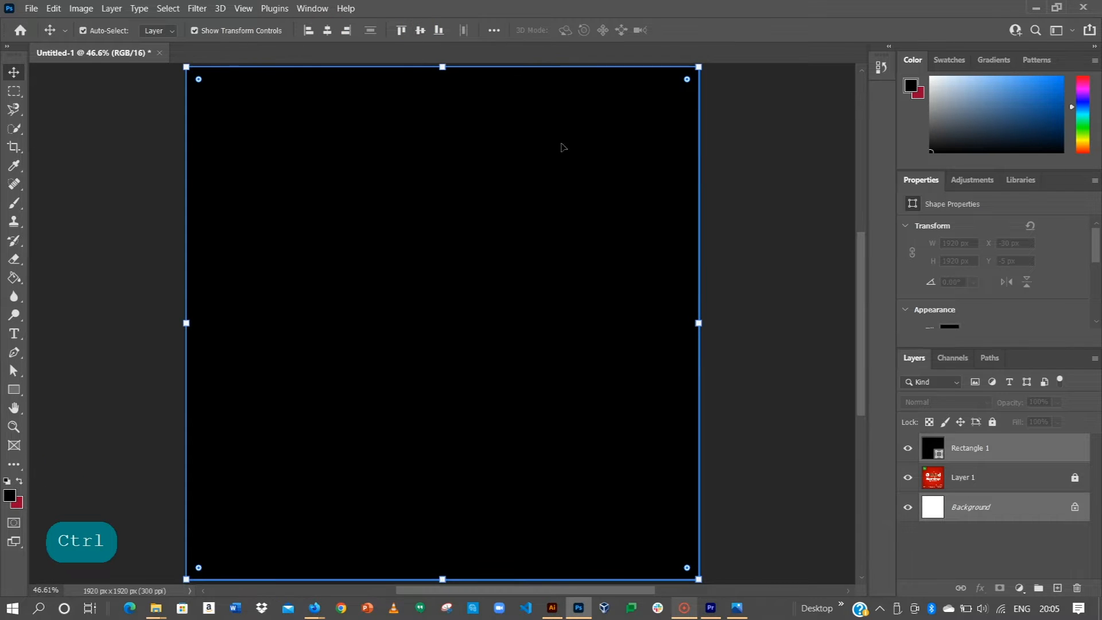
pyautogui.click(743, 242)
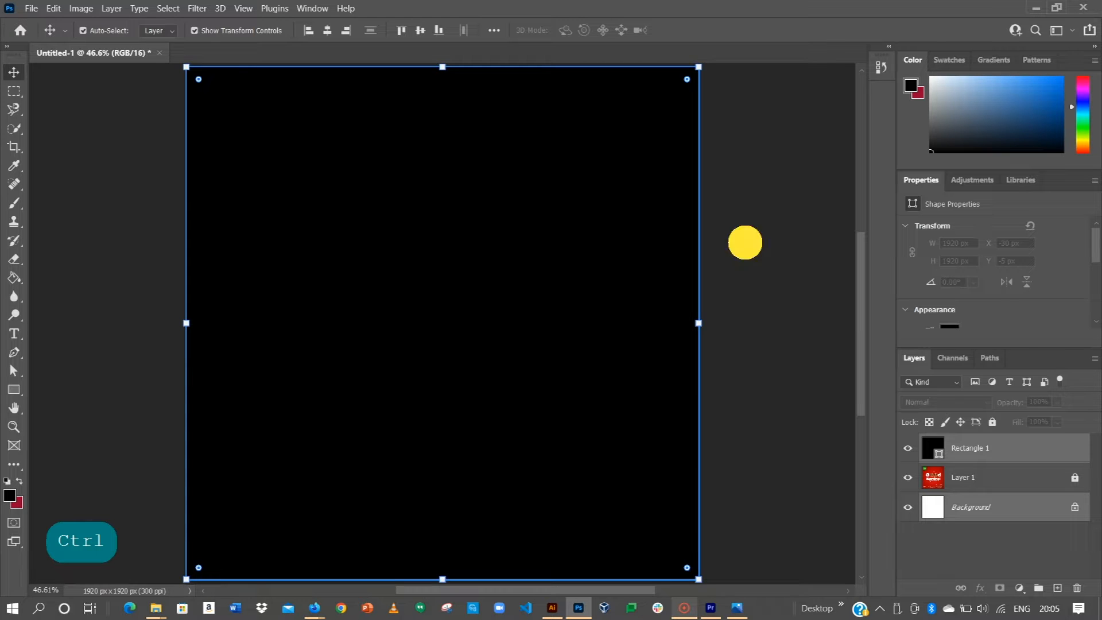
pyautogui.click(966, 448)
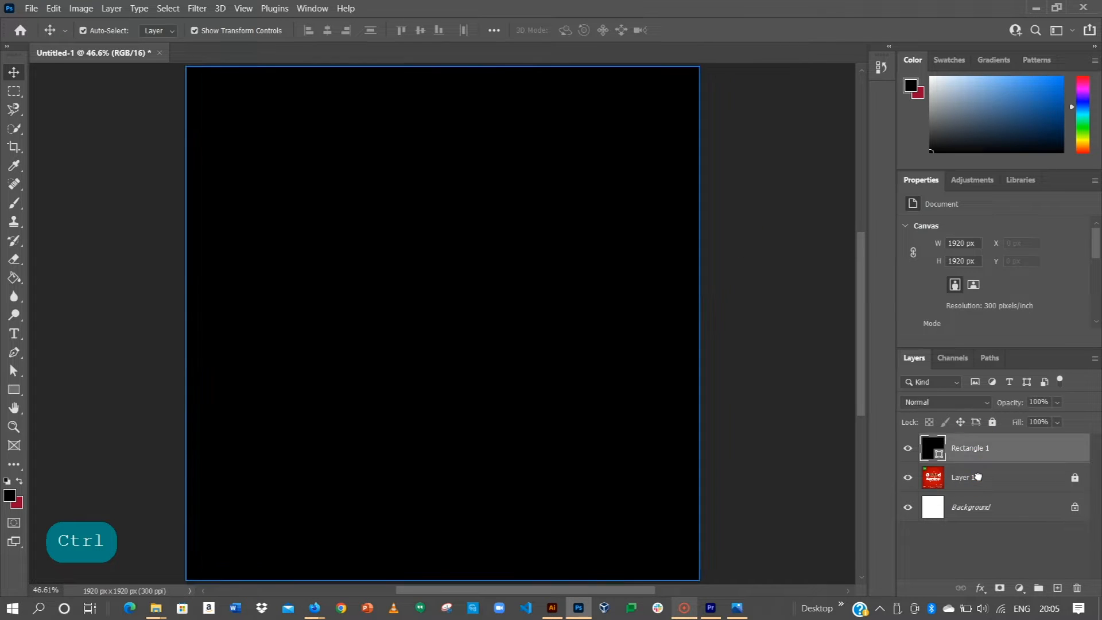
pyautogui.moveTo(967, 449); pyautogui.dragTo(971, 486)
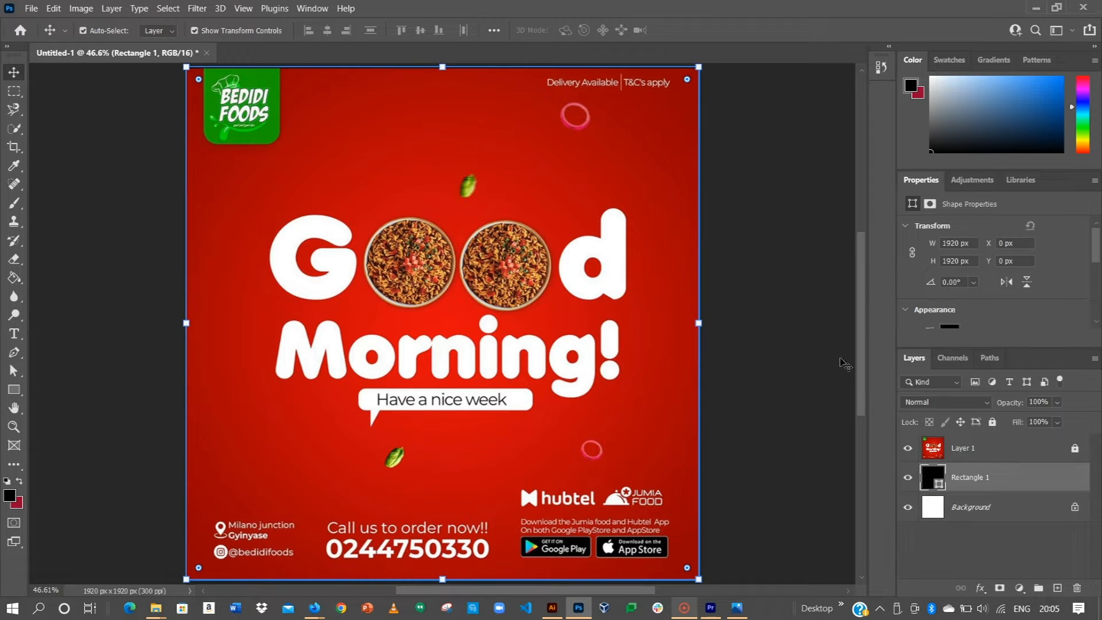
# Step: Turn on Gradient Overlay in the rectangle's layer style settings, leaving Pattern Overlay off
pyautogui.rightClick(967, 480)
pyautogui.click(830, 15)
pyautogui.moveTo(719, 215); pyautogui.dragTo(804, 130)
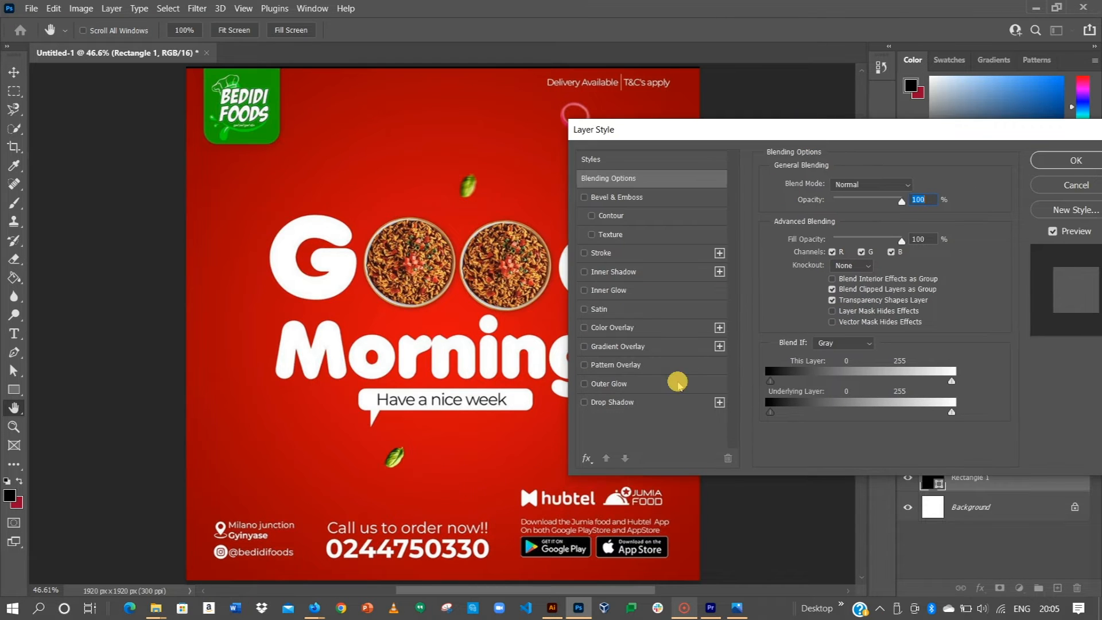
pyautogui.click(614, 365)
pyautogui.click(610, 350)
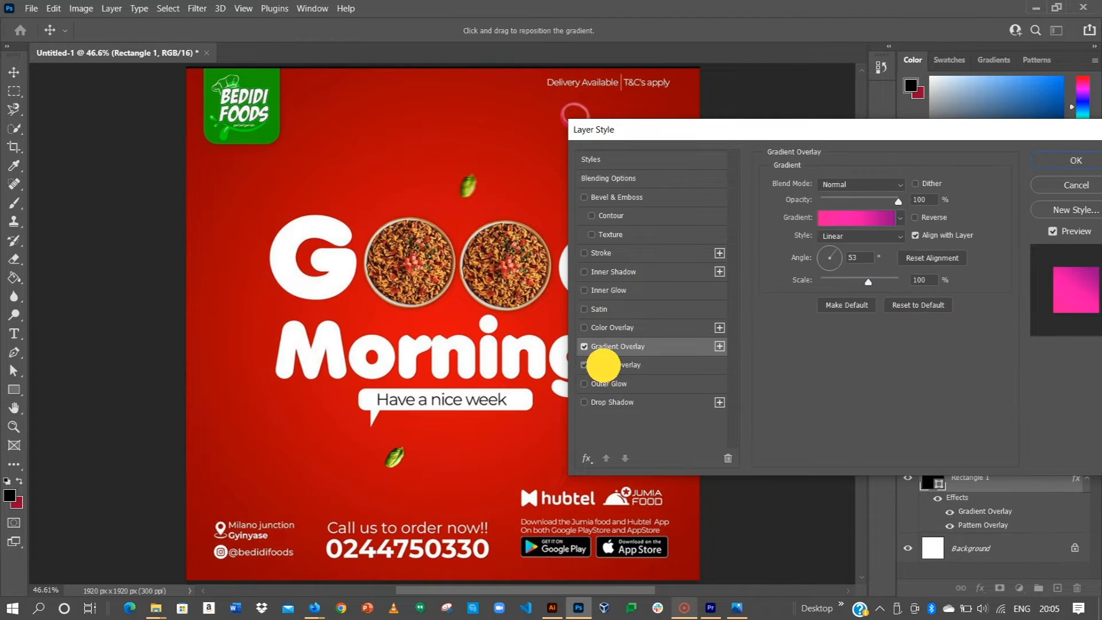
pyautogui.click(598, 364)
pyautogui.click(584, 365)
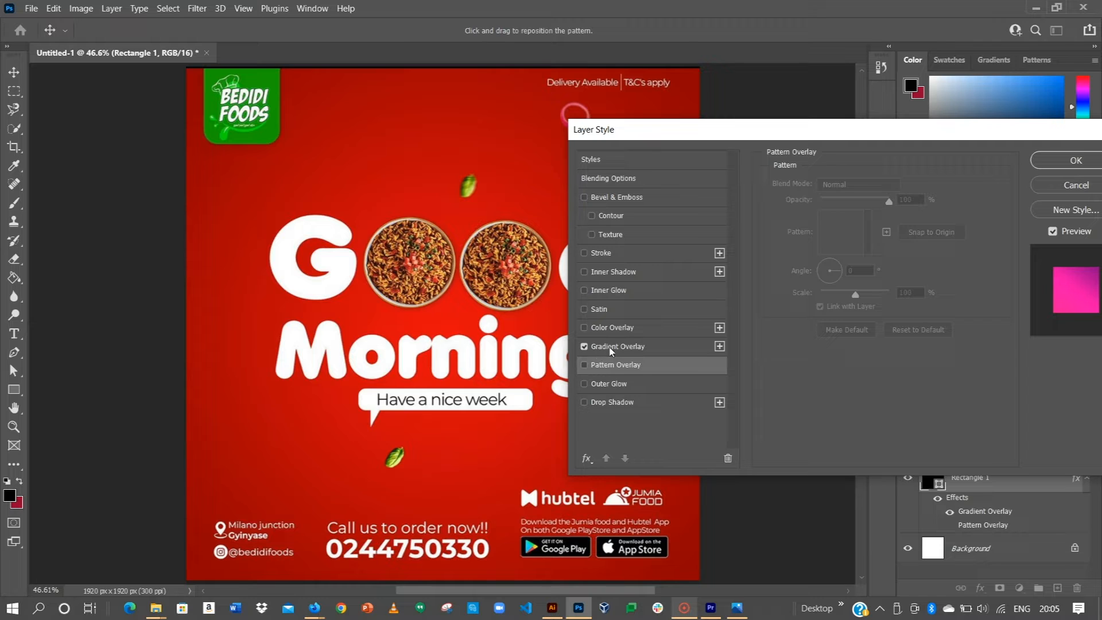
pyautogui.click(610, 347)
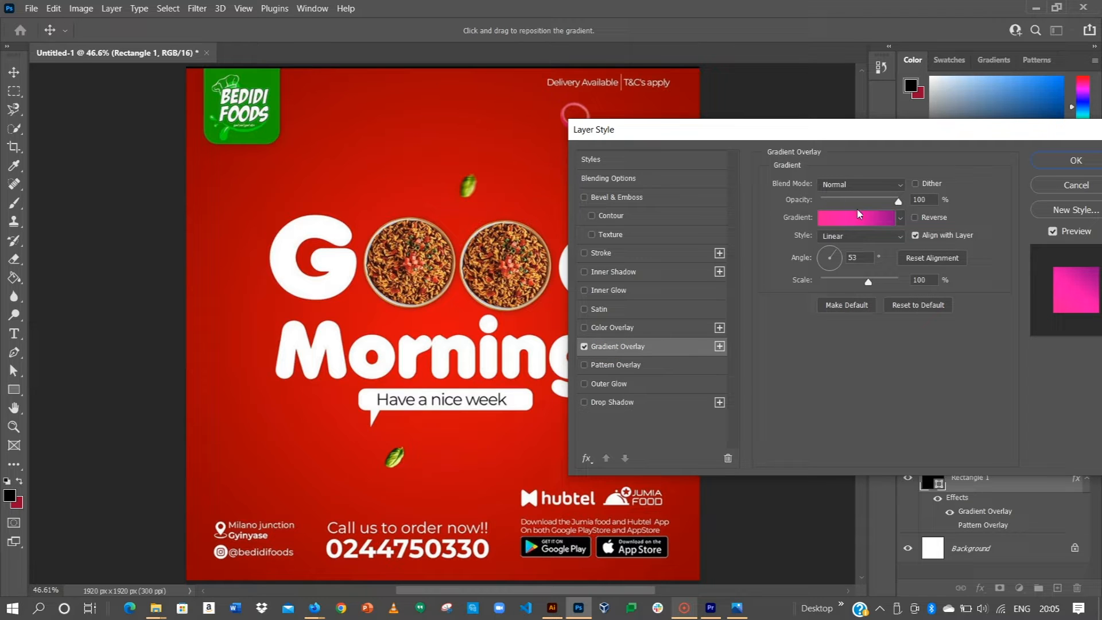
# Step: Delete the gradient's middle stop and apply the Reds Red_05 preset
pyautogui.click(858, 215)
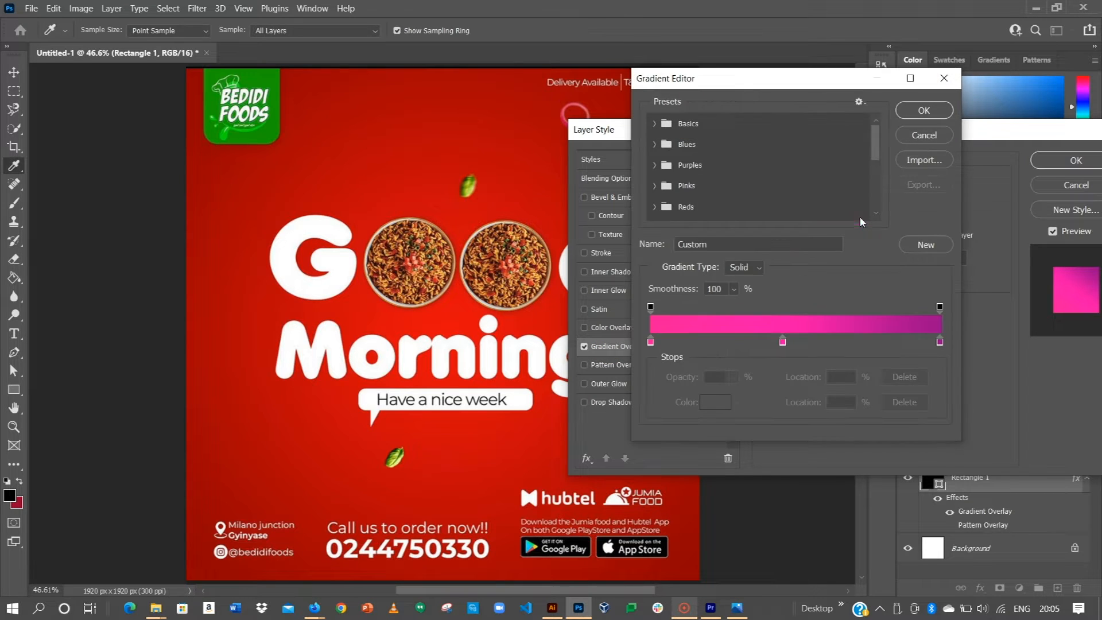
pyautogui.click(782, 343)
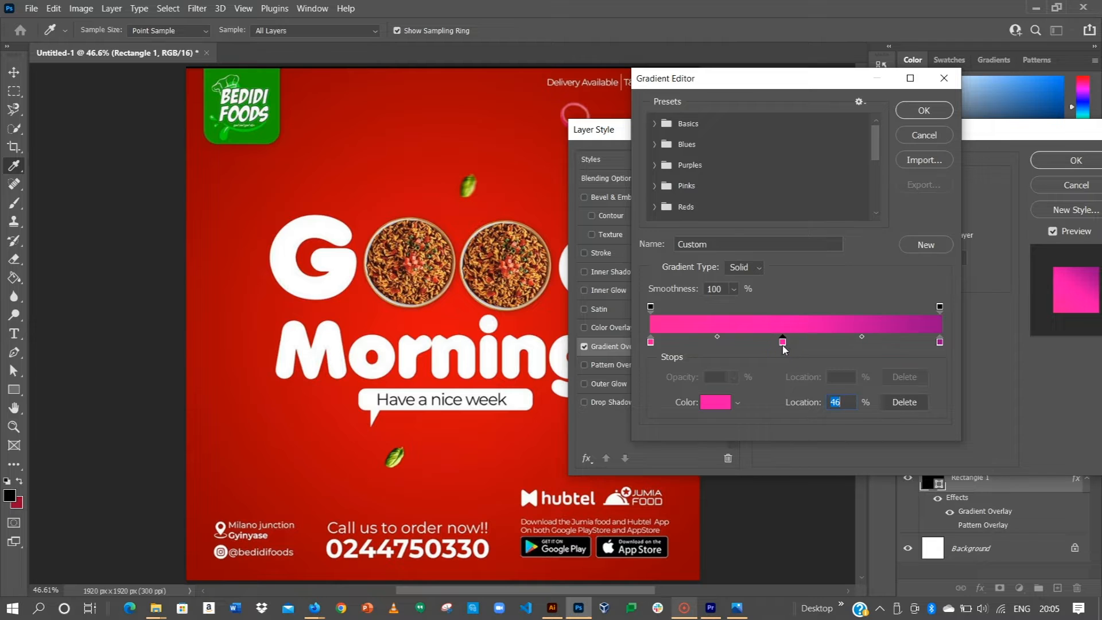
pyautogui.press('BackSpace')
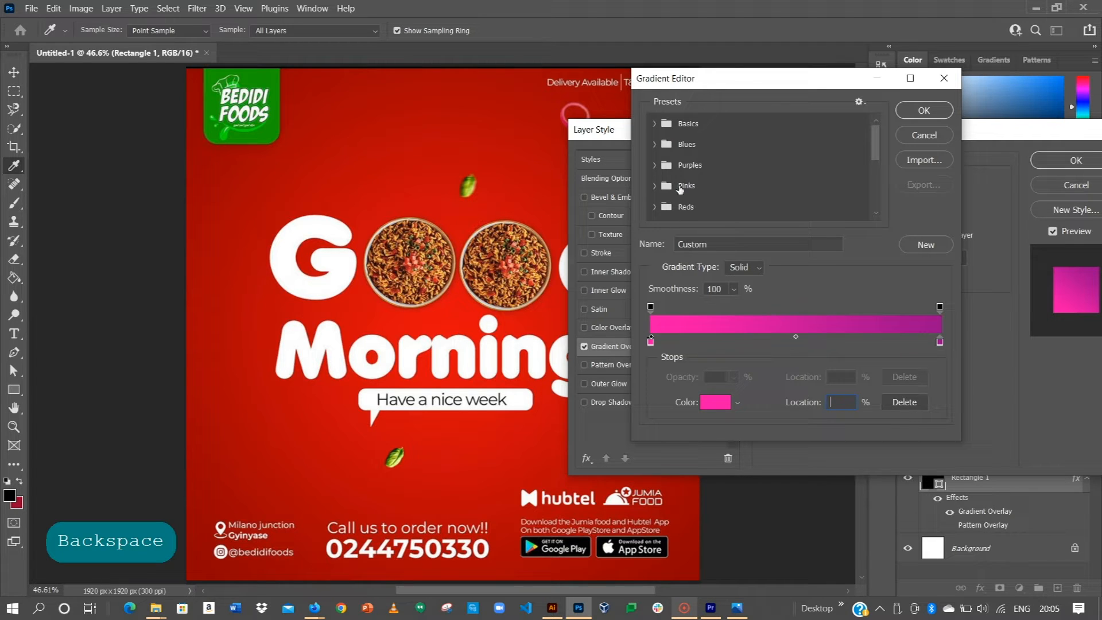
pyautogui.scroll(-1, 681, 183)
pyautogui.click(656, 186)
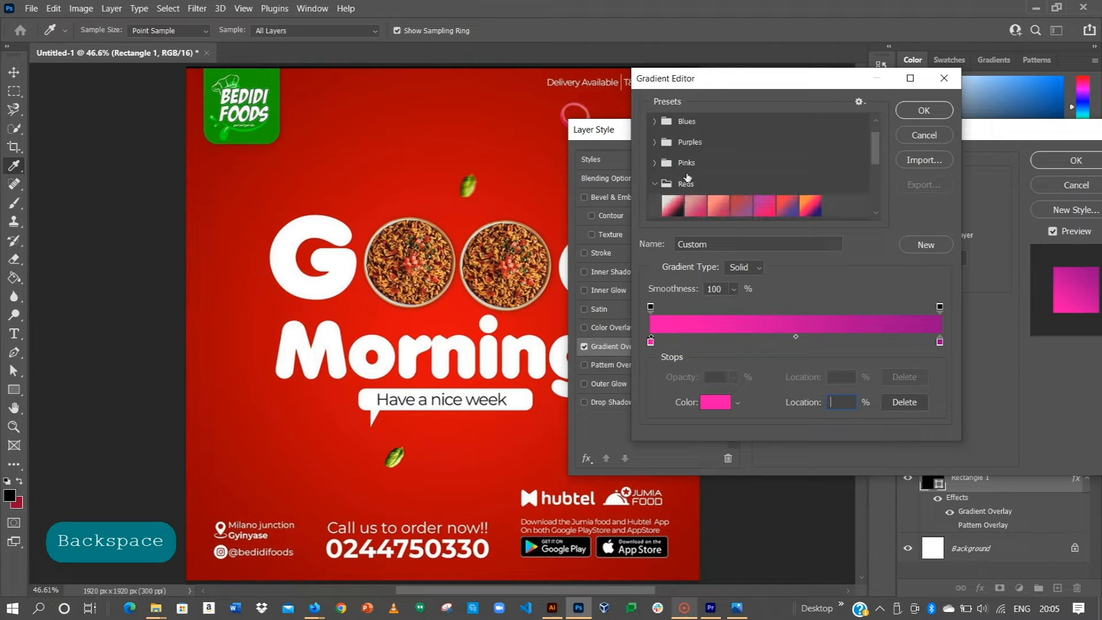
pyautogui.scroll(-1, 718, 172)
pyautogui.click(759, 184)
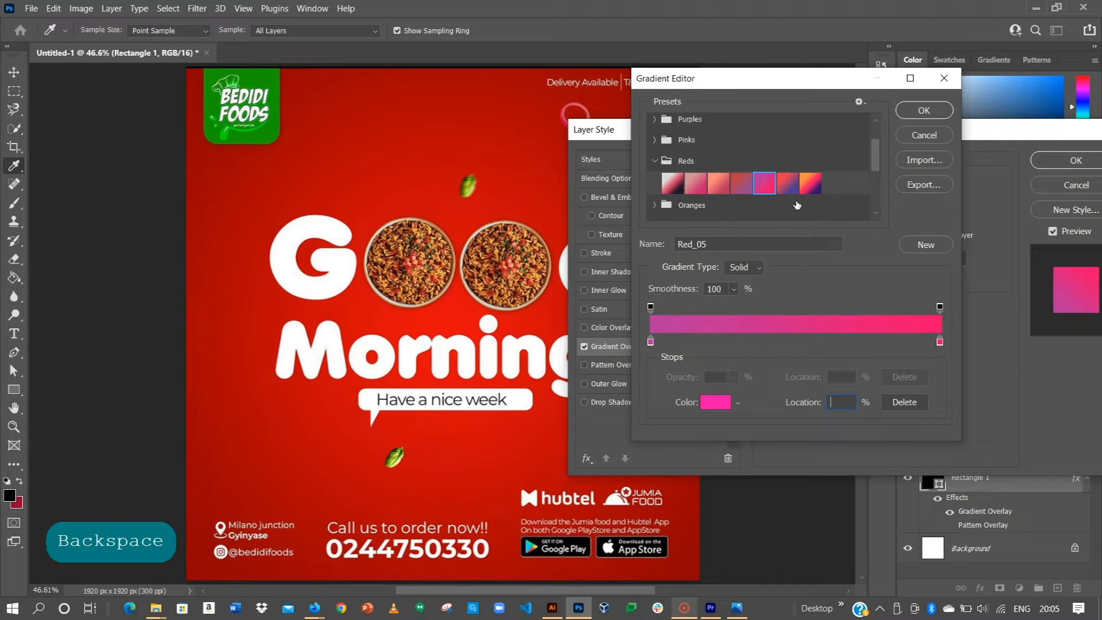
pyautogui.click(655, 161)
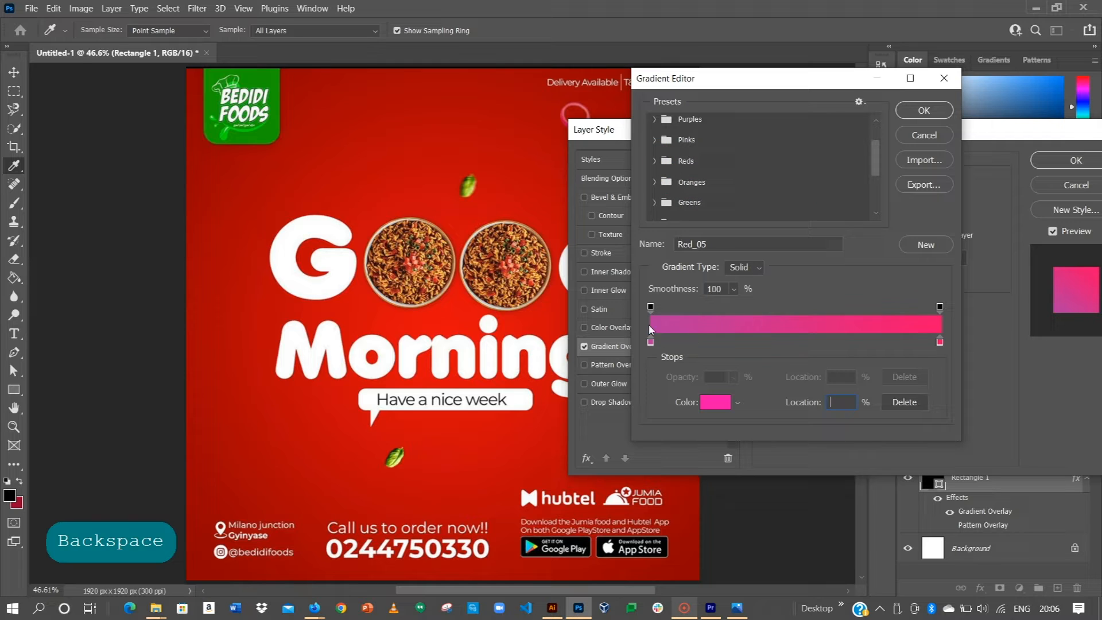
# Step: Set the left stop to dark red and the right stop to bright red sampled from the poster
pyautogui.click(652, 342)
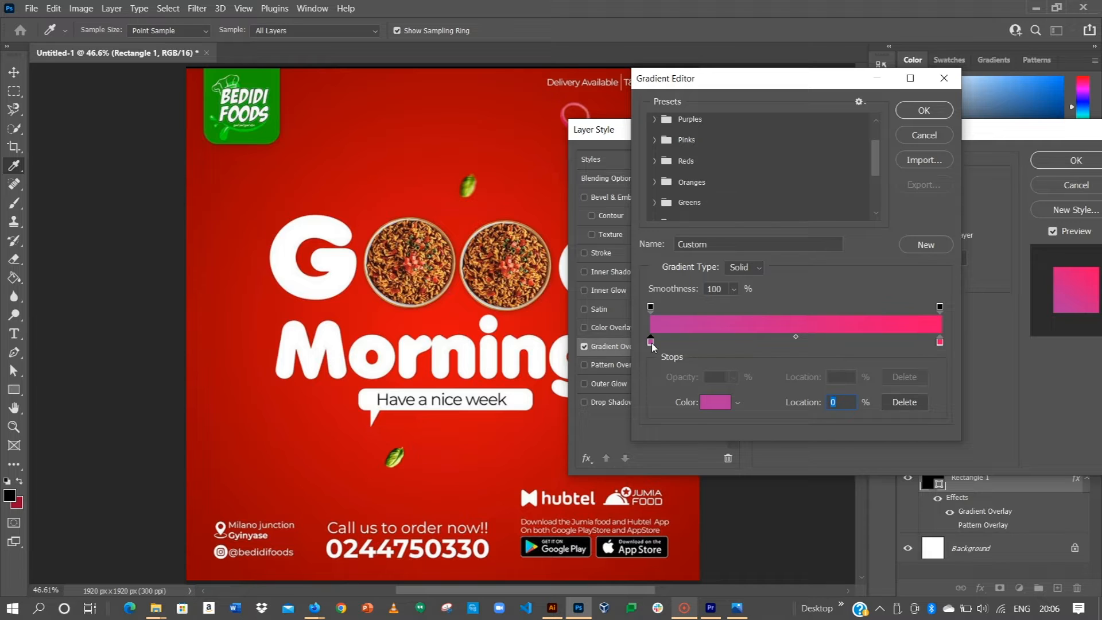
pyautogui.click(716, 405)
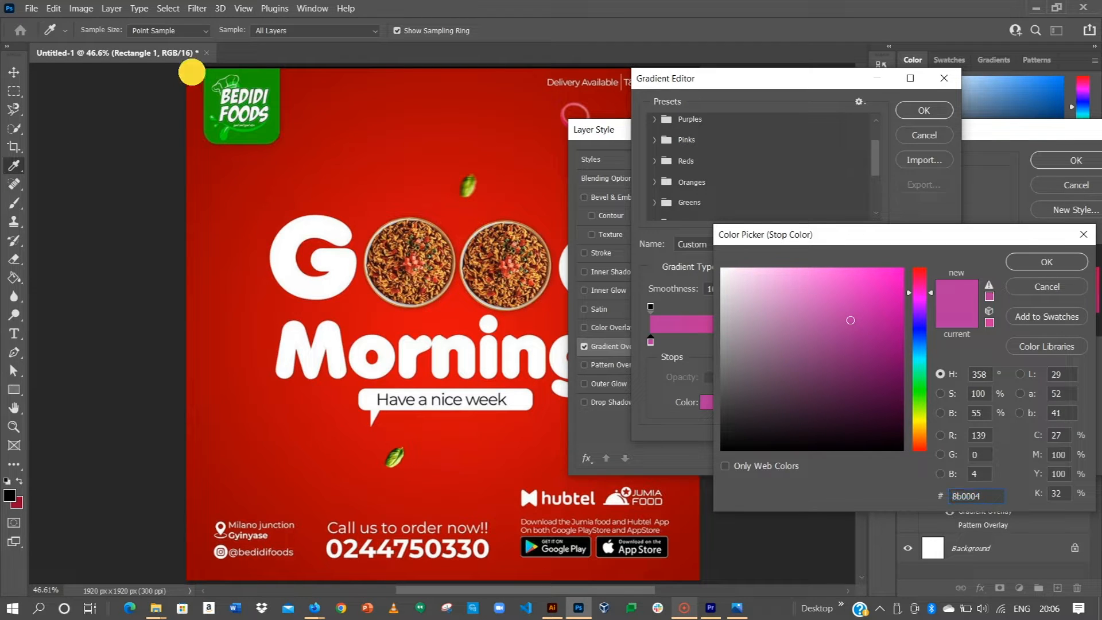
pyautogui.click(192, 73)
pyautogui.click(1040, 263)
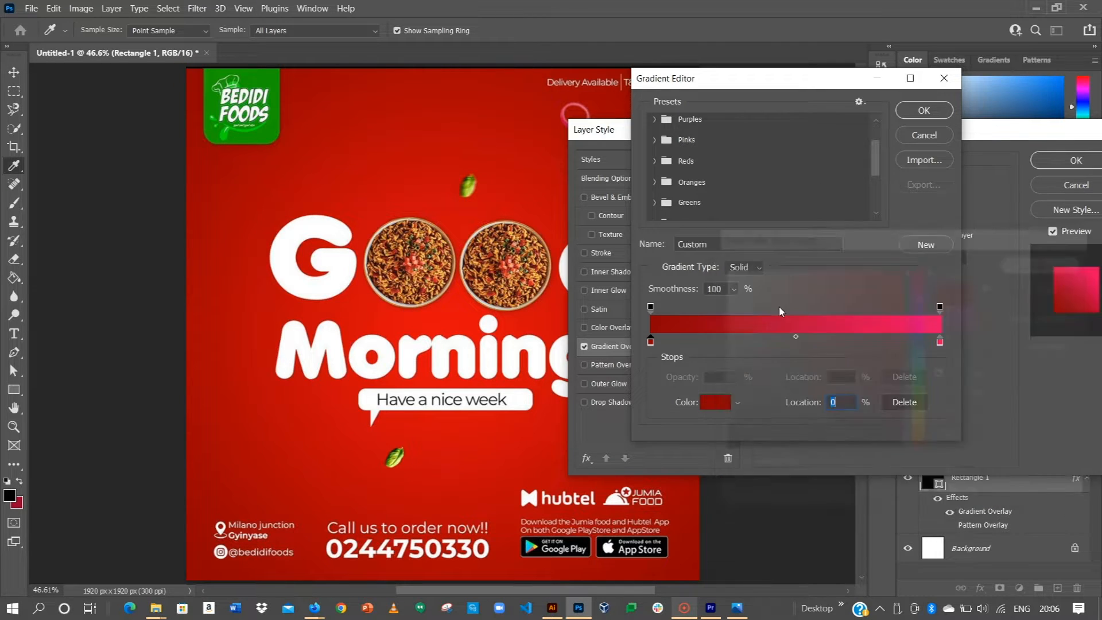
pyautogui.click(939, 342)
pyautogui.click(715, 402)
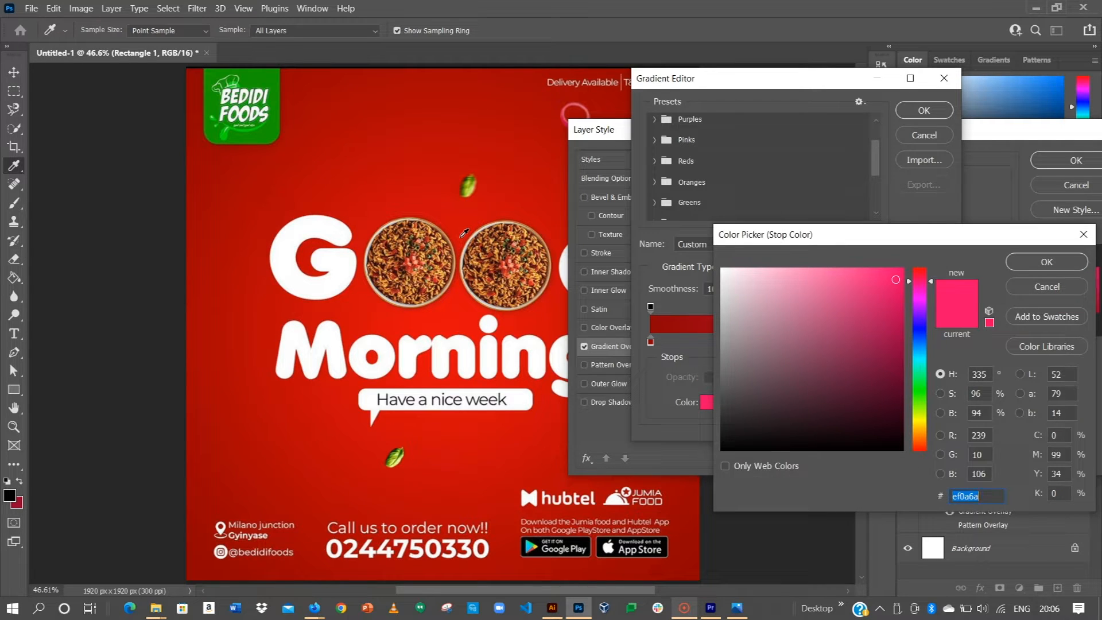
pyautogui.click(462, 235)
pyautogui.click(1041, 263)
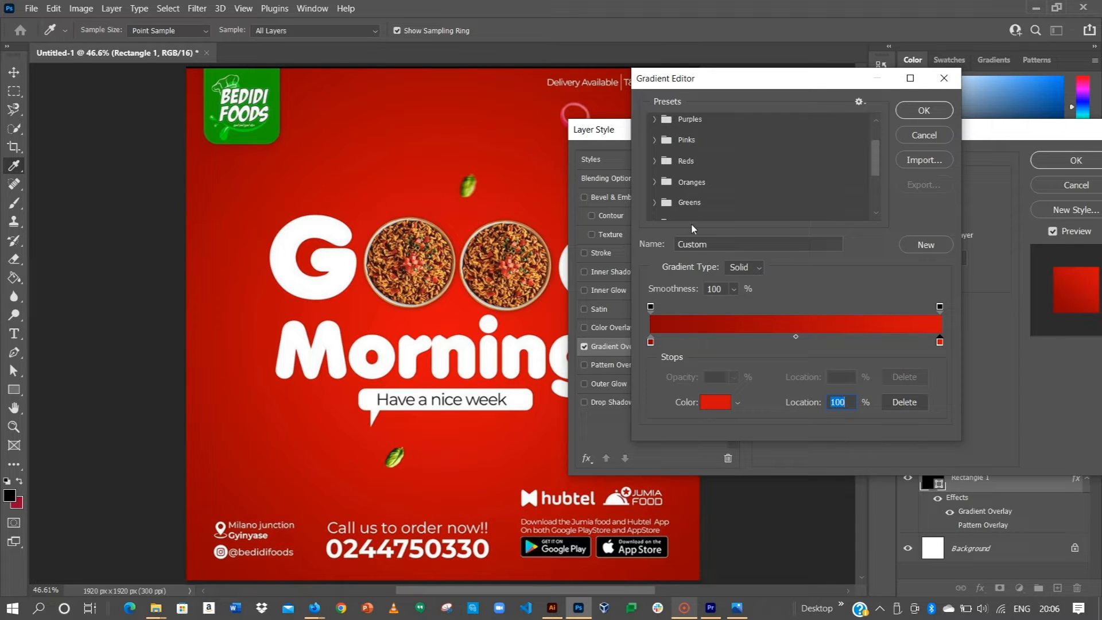
pyautogui.click(902, 110)
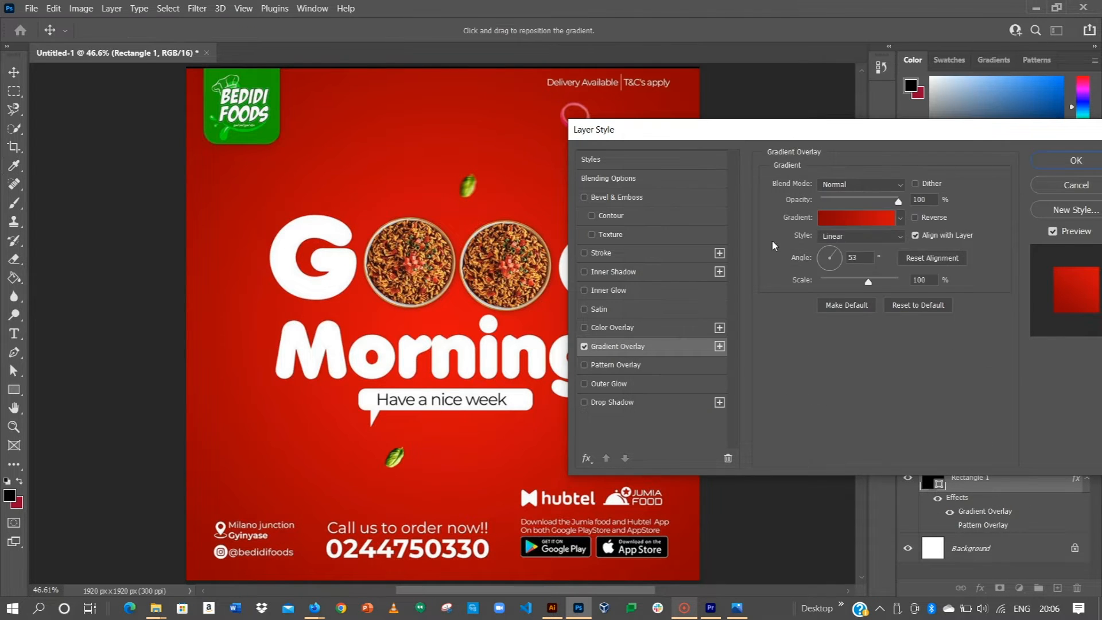
# Step: Change the gradient overlay style to Radial
pyautogui.click(858, 238)
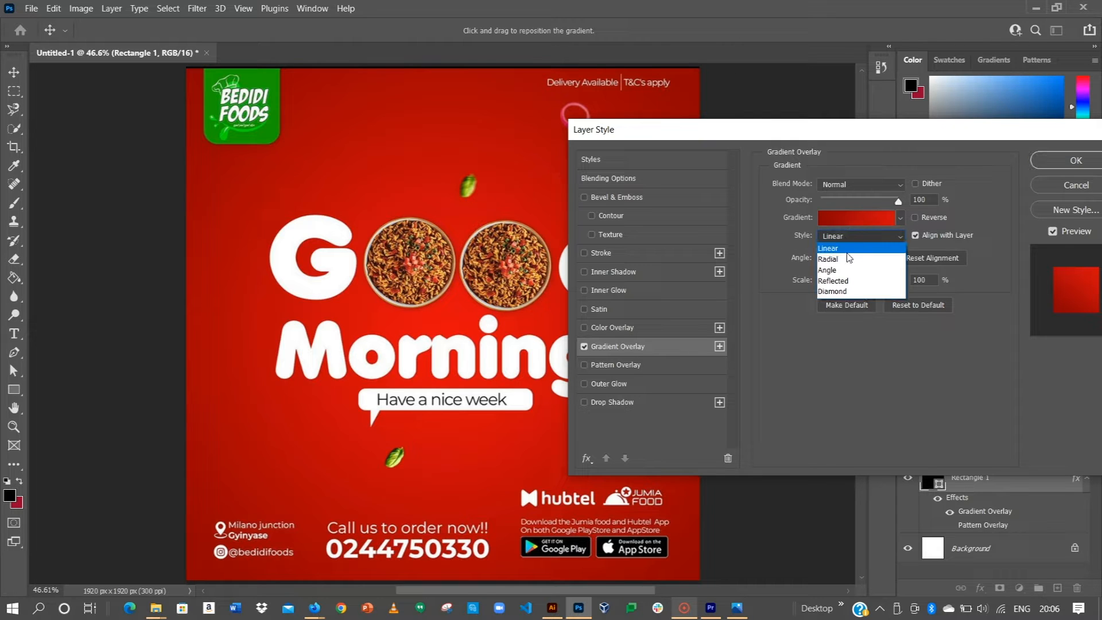
pyautogui.click(845, 260)
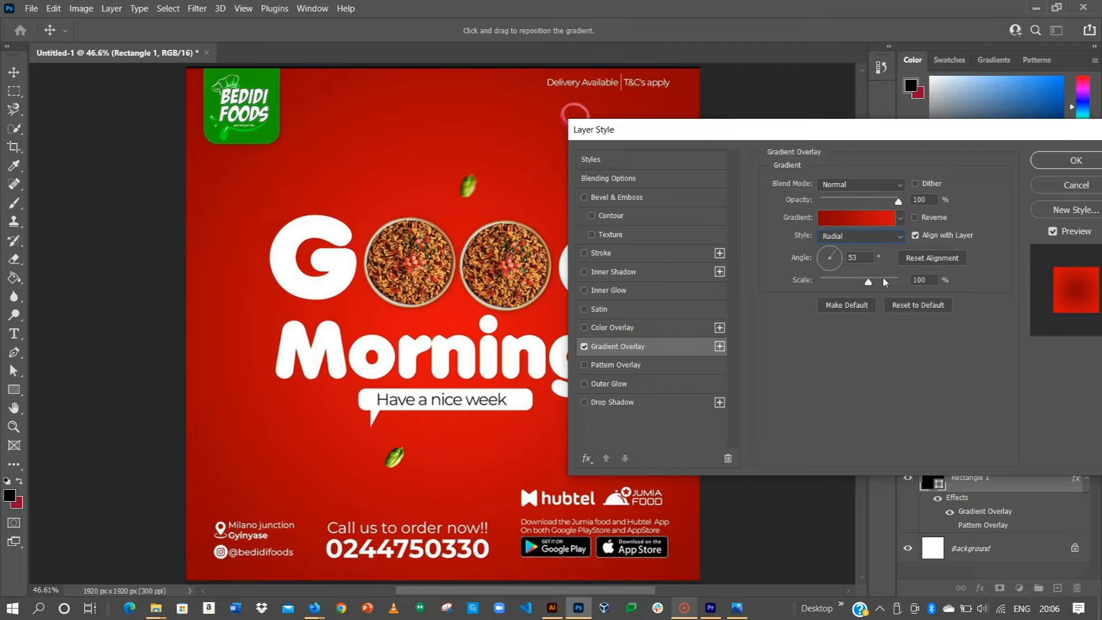
pyautogui.moveTo(1005, 140); pyautogui.dragTo(859, 125)
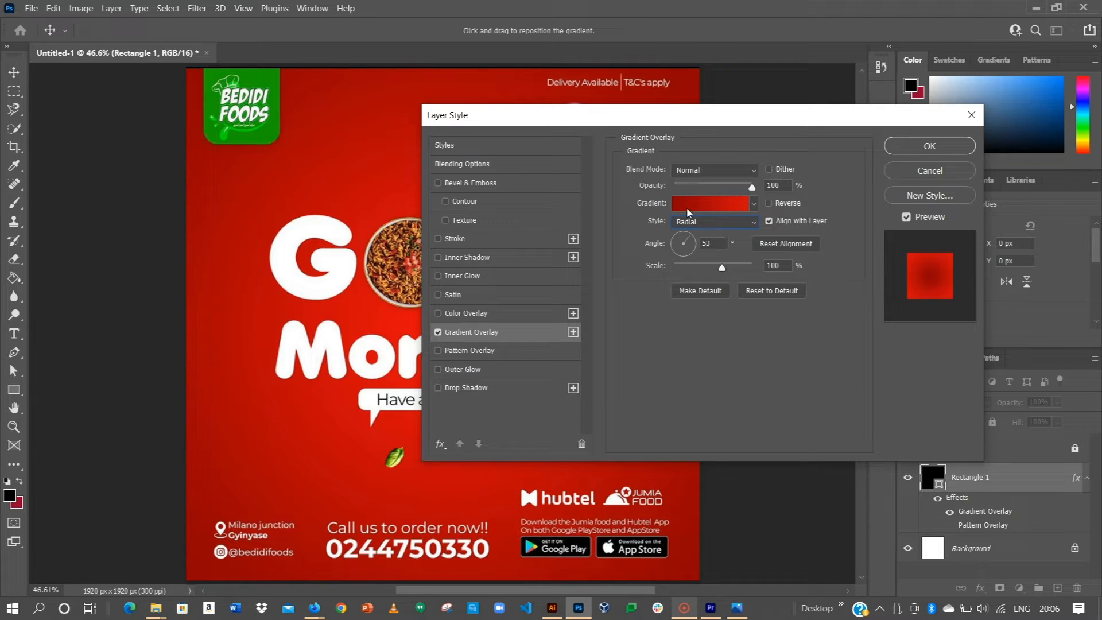
# Step: Slide the left stop to 88% and the dark red stop to the end, then hide Layer 1
pyautogui.click(705, 209)
pyautogui.click(650, 343)
pyautogui.moveTo(651, 342)
pyautogui.mouseDown()
pyautogui.moveTo(904, 342)
pyautogui.moveTo(638, 324)
pyautogui.moveTo(638, 337)
pyautogui.mouseUp()
pyautogui.moveTo(904, 343); pyautogui.dragTo(939, 342)
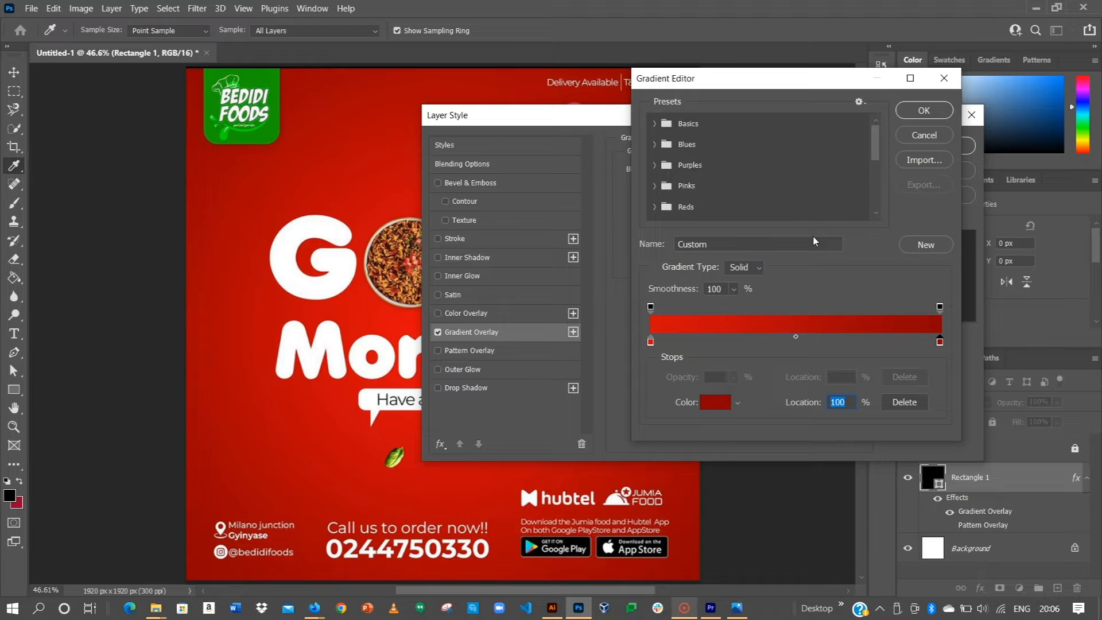
pyautogui.click(936, 110)
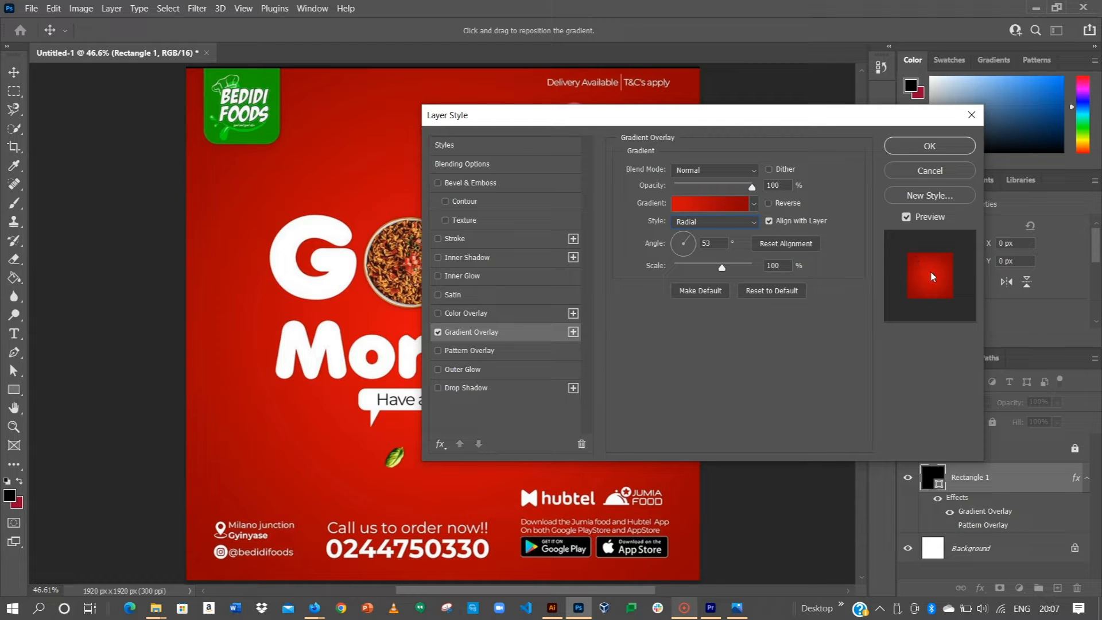
pyautogui.click(941, 145)
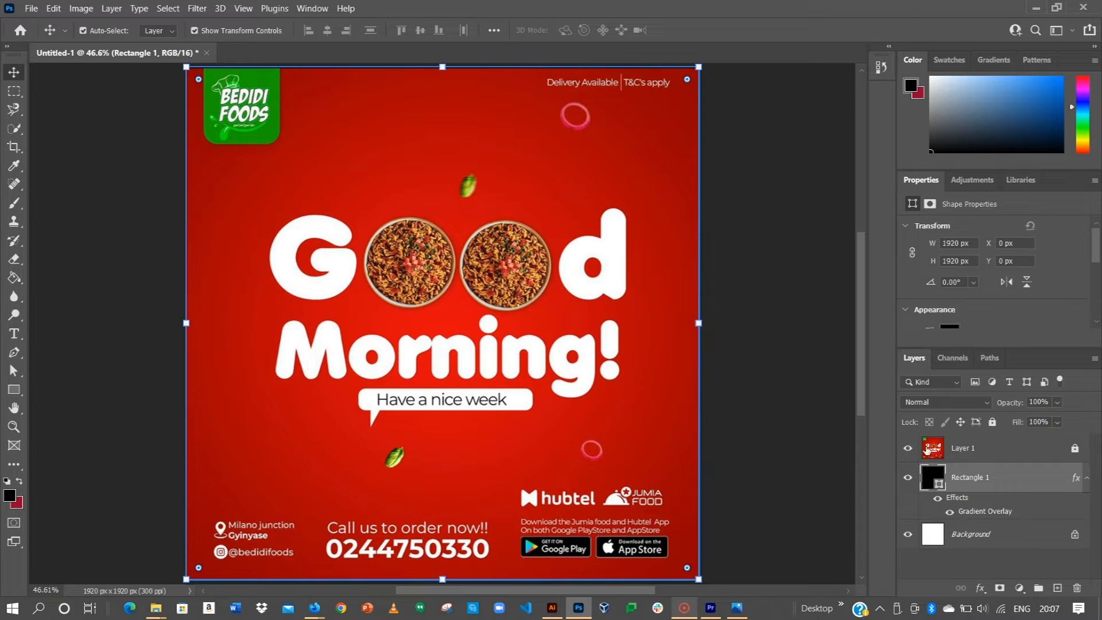
pyautogui.click(907, 448)
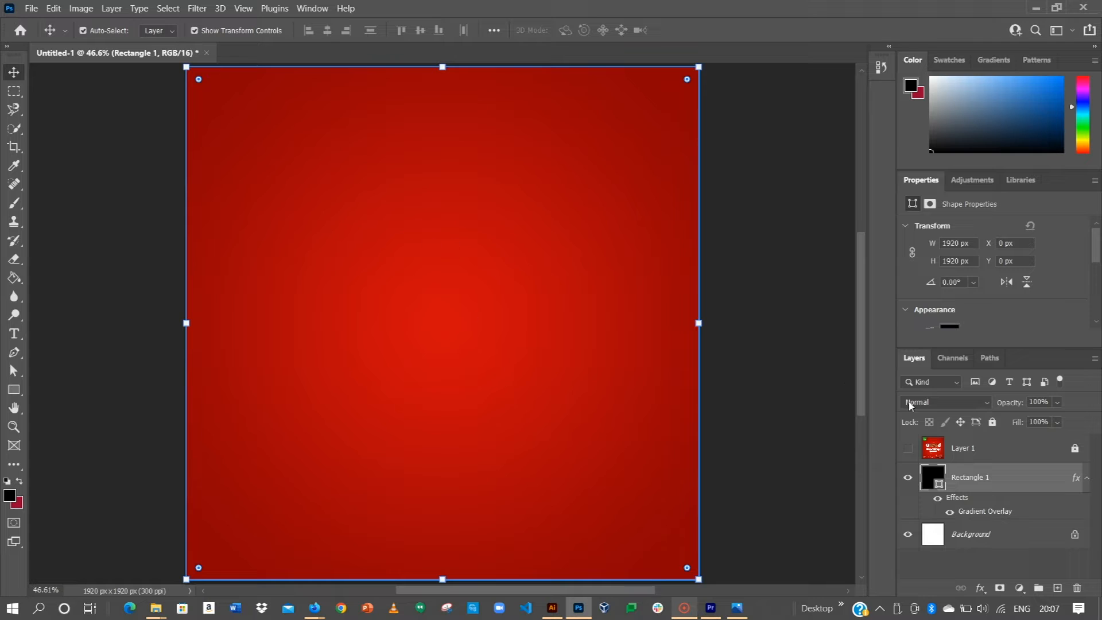
# Step: Rename Rectangle 1 to 'Background', apply Lock All, and make Layer 1 visible again
pyautogui.doubleClick(977, 479)
pyautogui.write('Background')
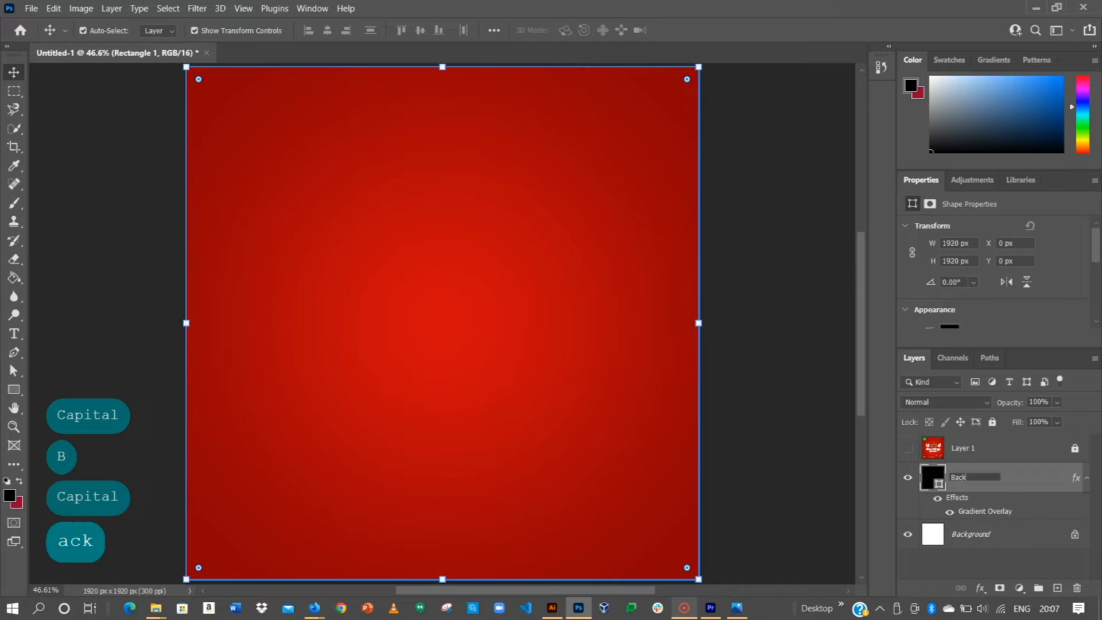
pyautogui.press('Return')
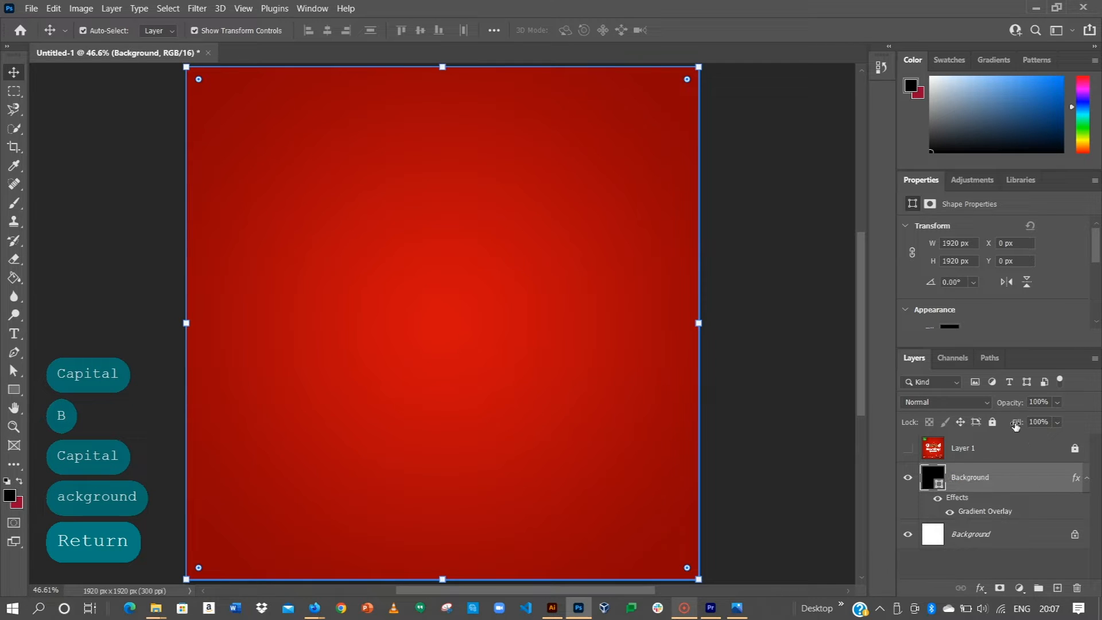
pyautogui.click(992, 422)
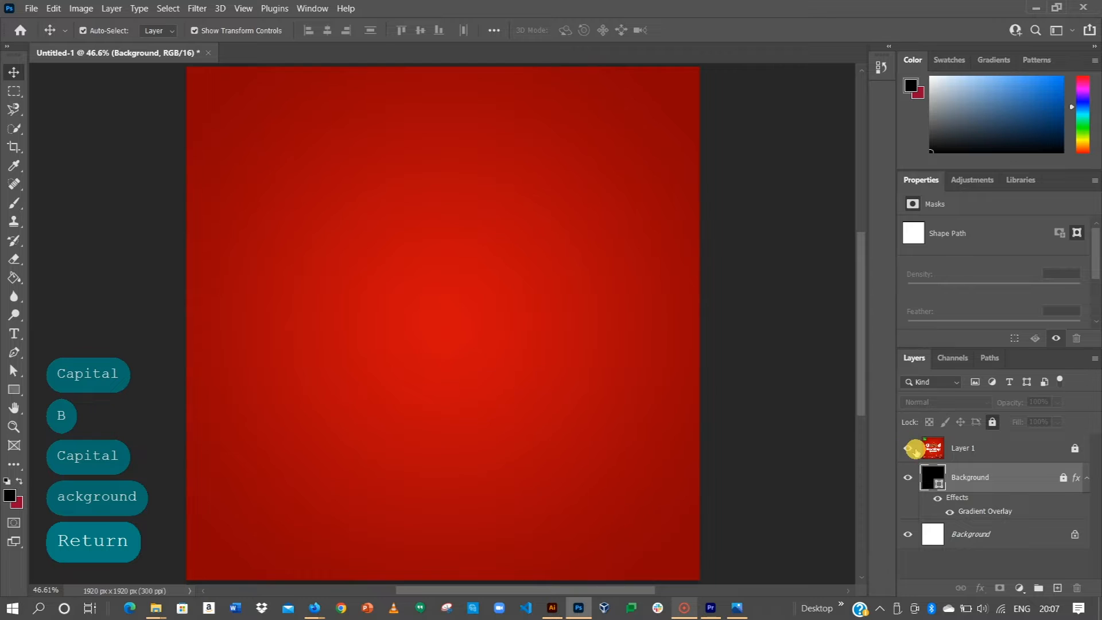
pyautogui.click(908, 448)
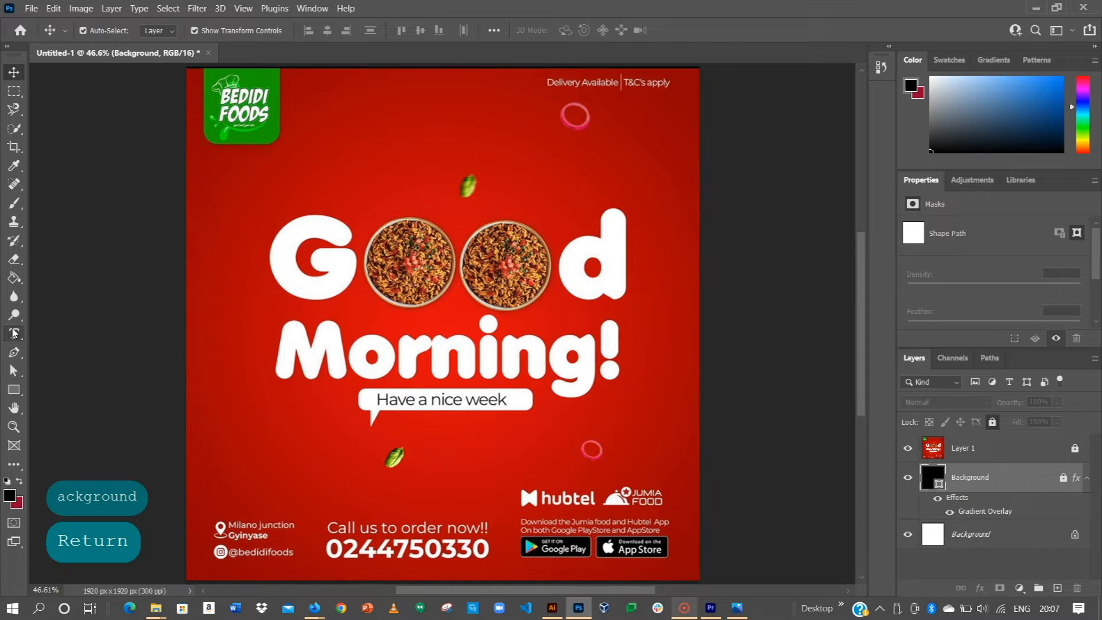
# Step: Set the Horizontal Type Tool's font to Valken Regular
pyautogui.click(14, 333)
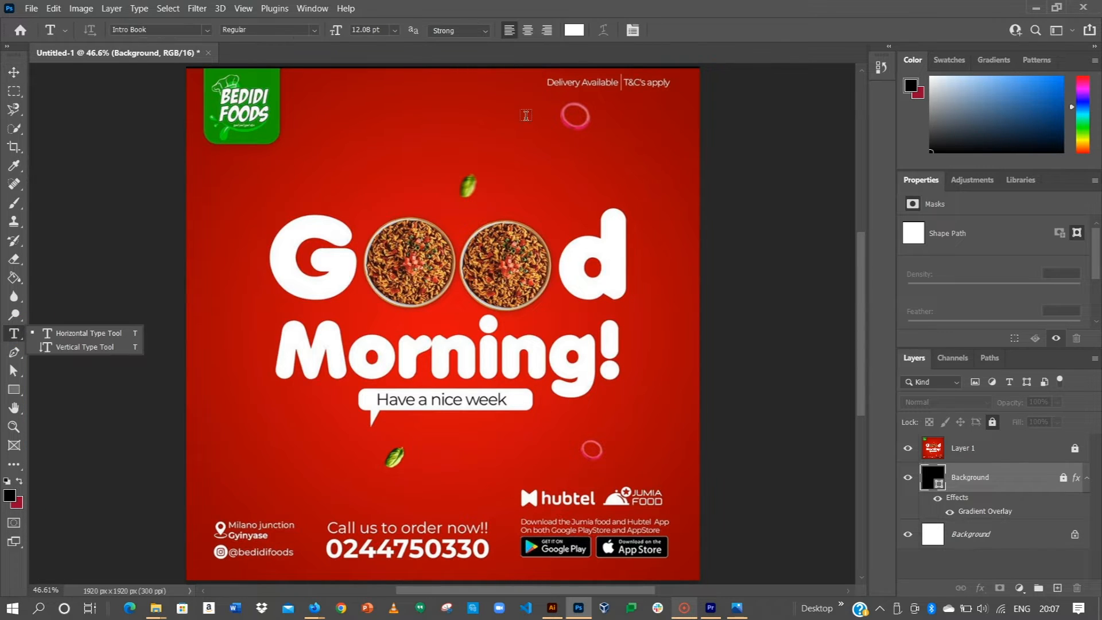
pyautogui.click(294, 28)
pyautogui.hotkey('ctrl', 'a')
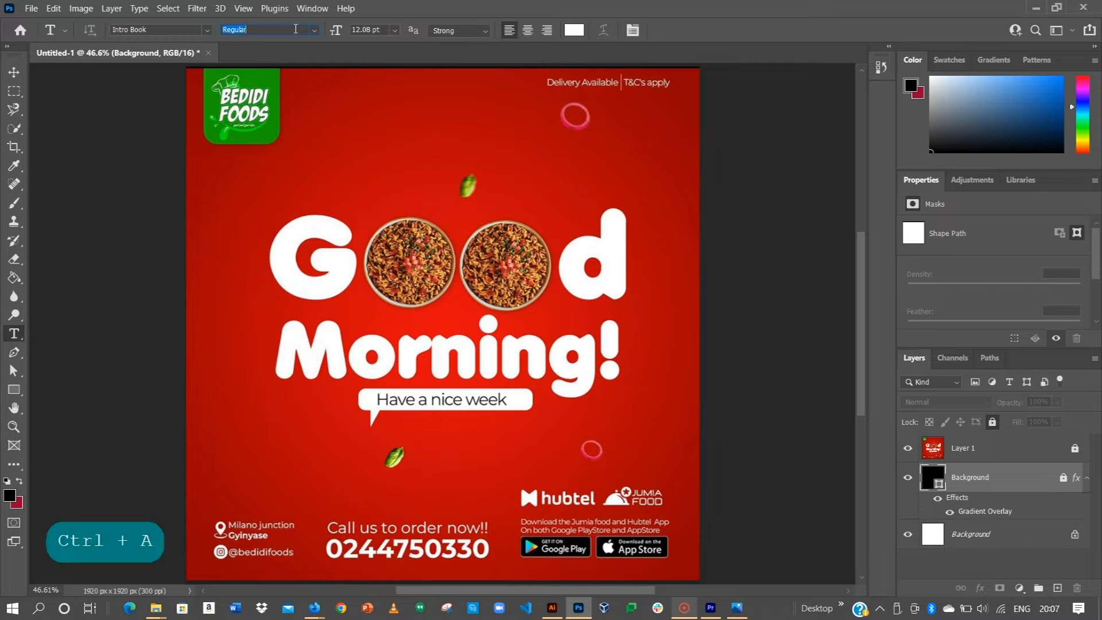
pyautogui.click(165, 30)
pyautogui.write('vol')
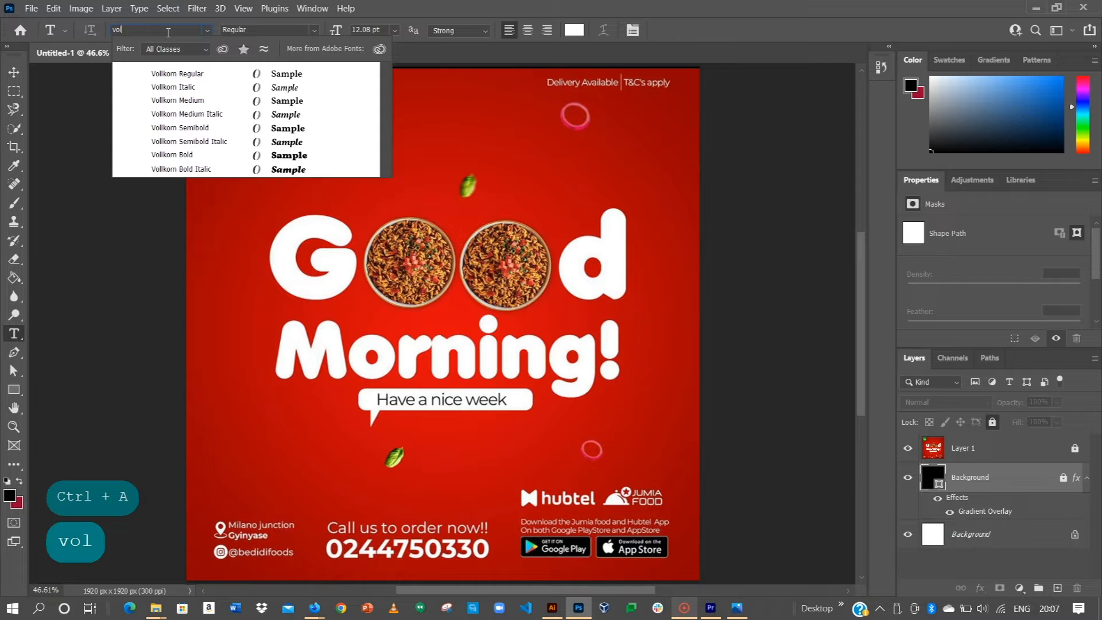
pyautogui.press('BackSpace')
pyautogui.write('a')
pyautogui.press('BackSpace')
pyautogui.press('BackSpace')
pyautogui.write('a')
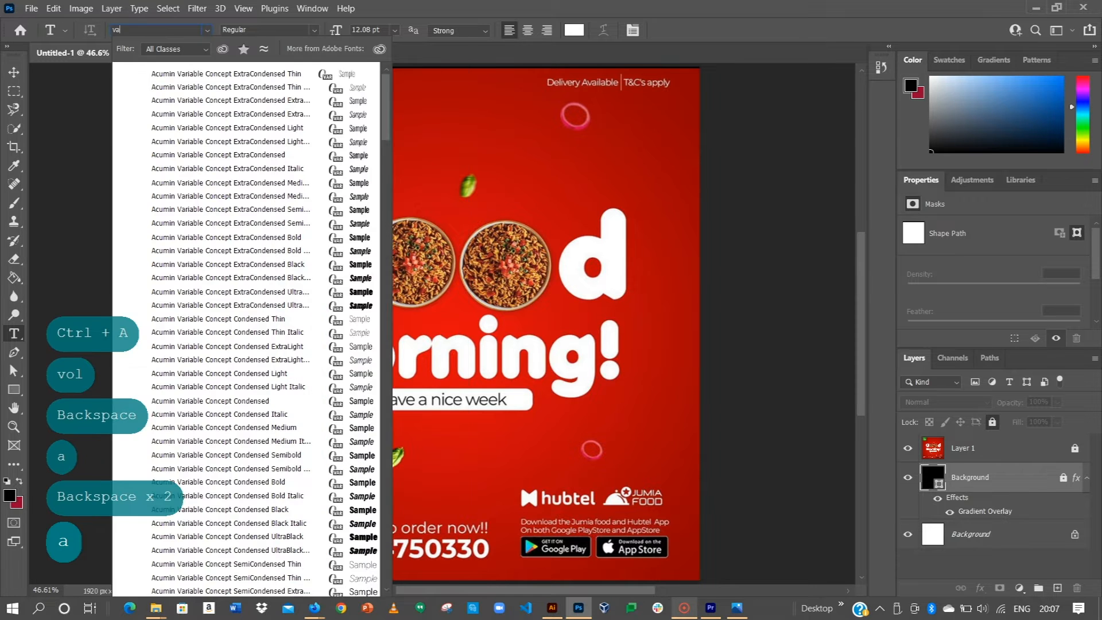
pyautogui.write('lken')
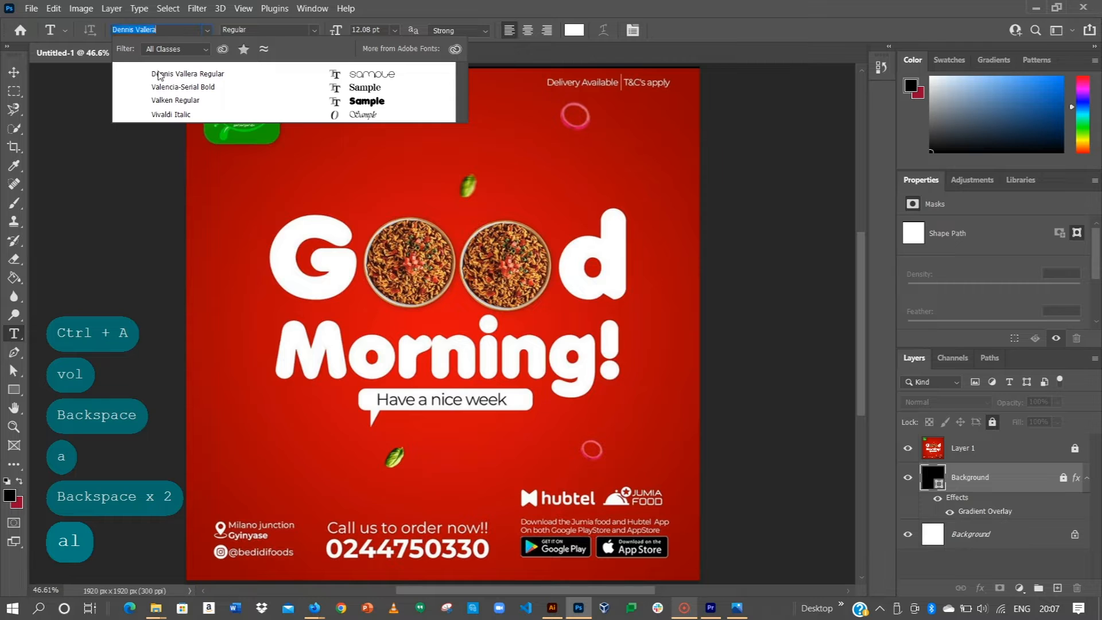
pyautogui.click(182, 101)
# Step: Type 'Good' near the poster's G and set it to 72 pt
pyautogui.click(353, 237)
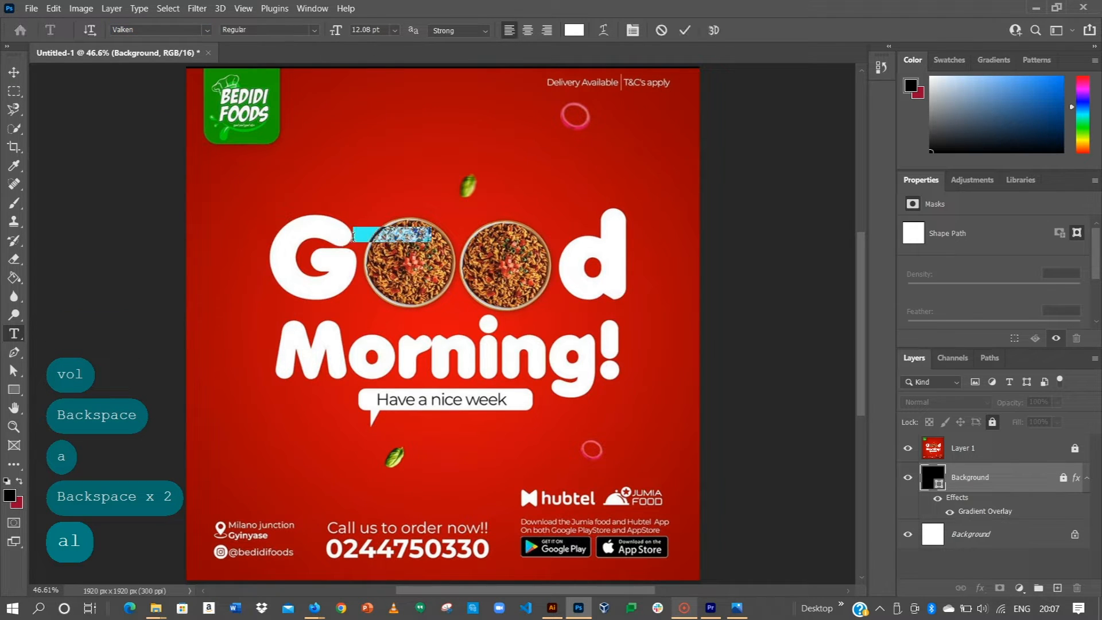
pyautogui.press('capslock')
pyautogui.write('G')
pyautogui.press('capslock')
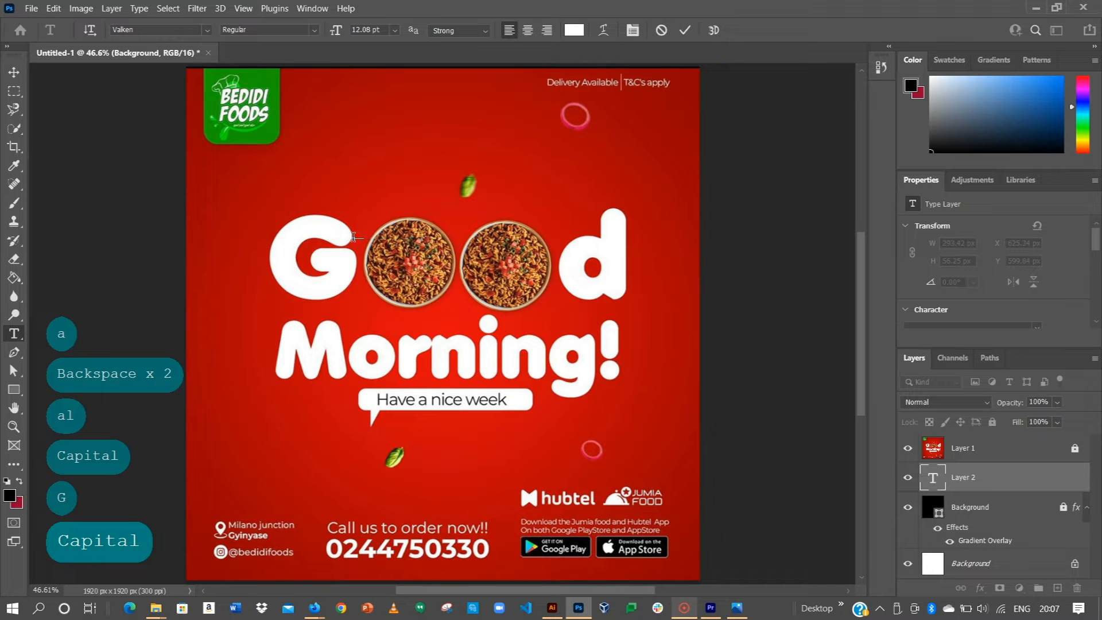
pyautogui.write('ood')
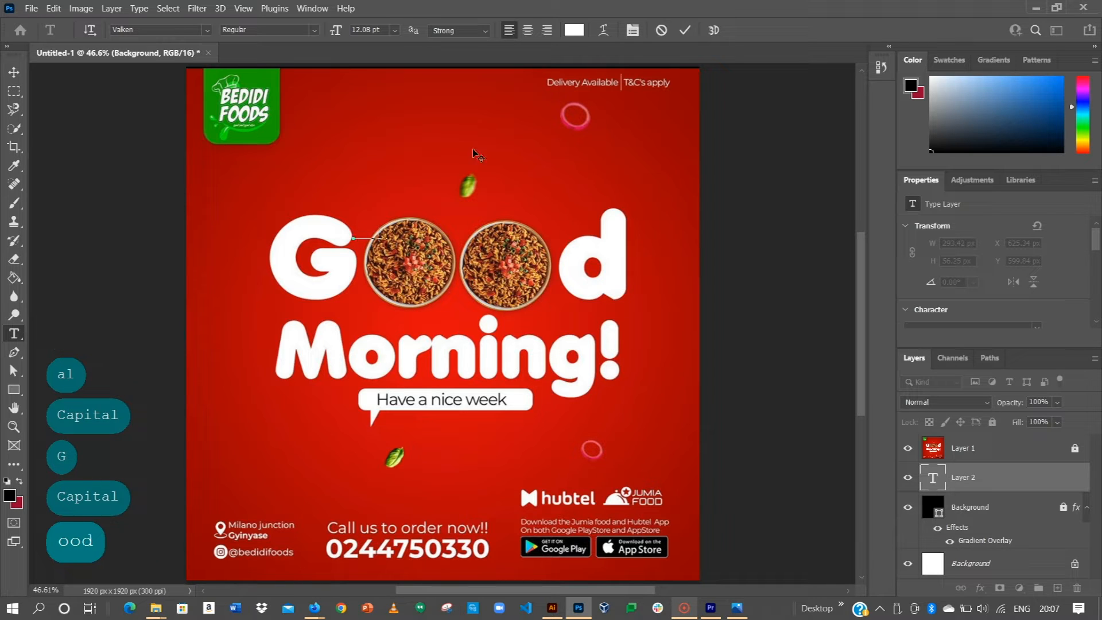
pyautogui.hotkey('ctrl', 'a')
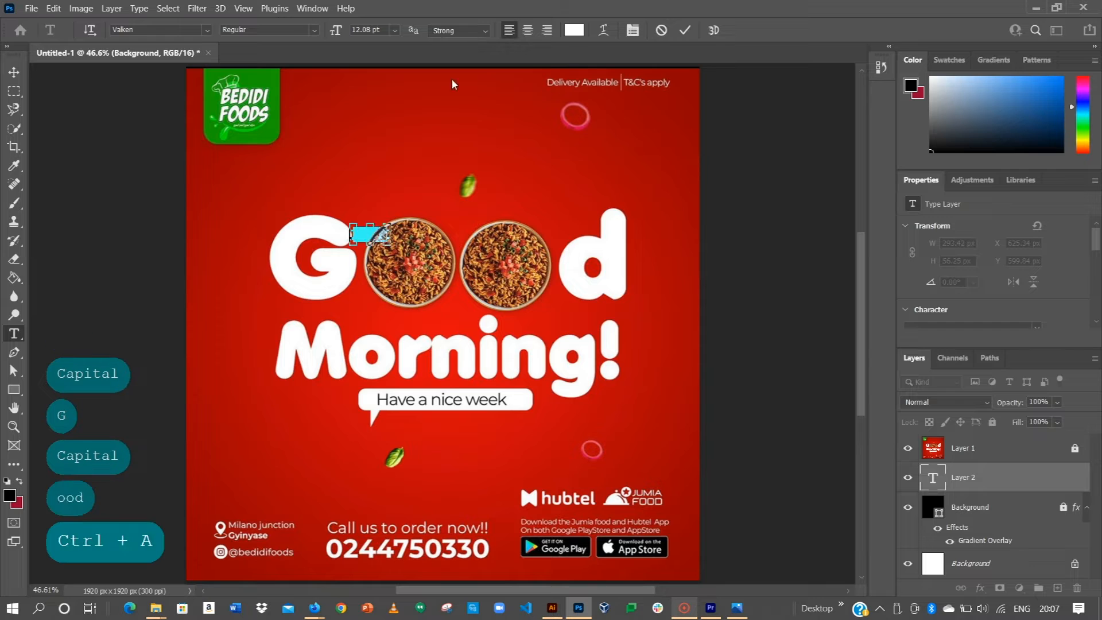
pyautogui.click(394, 30)
pyautogui.click(396, 202)
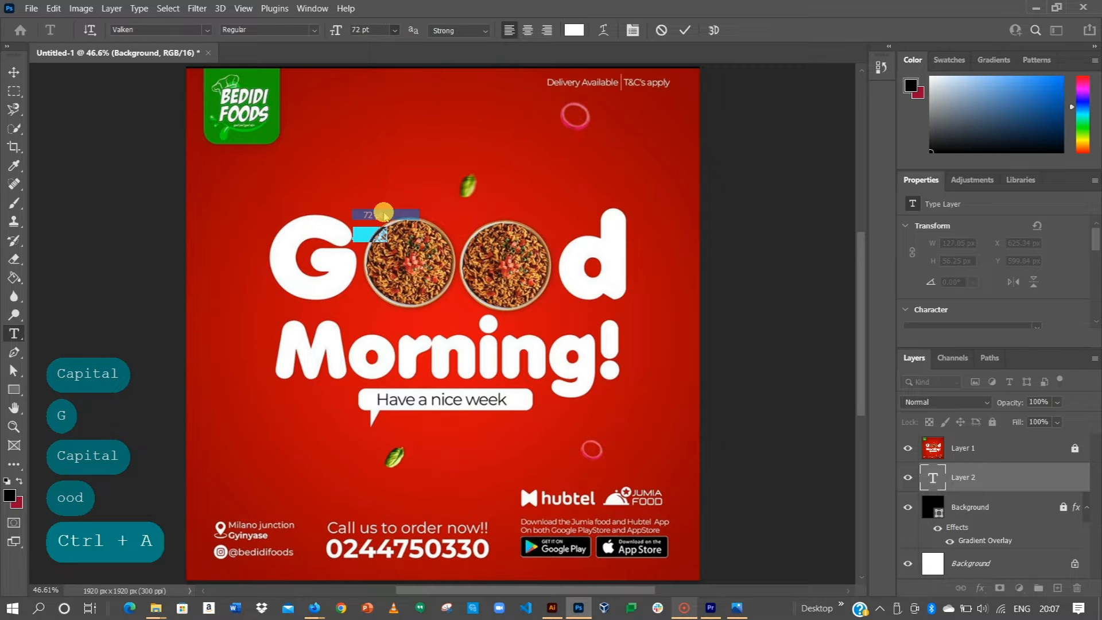
pyautogui.click(683, 32)
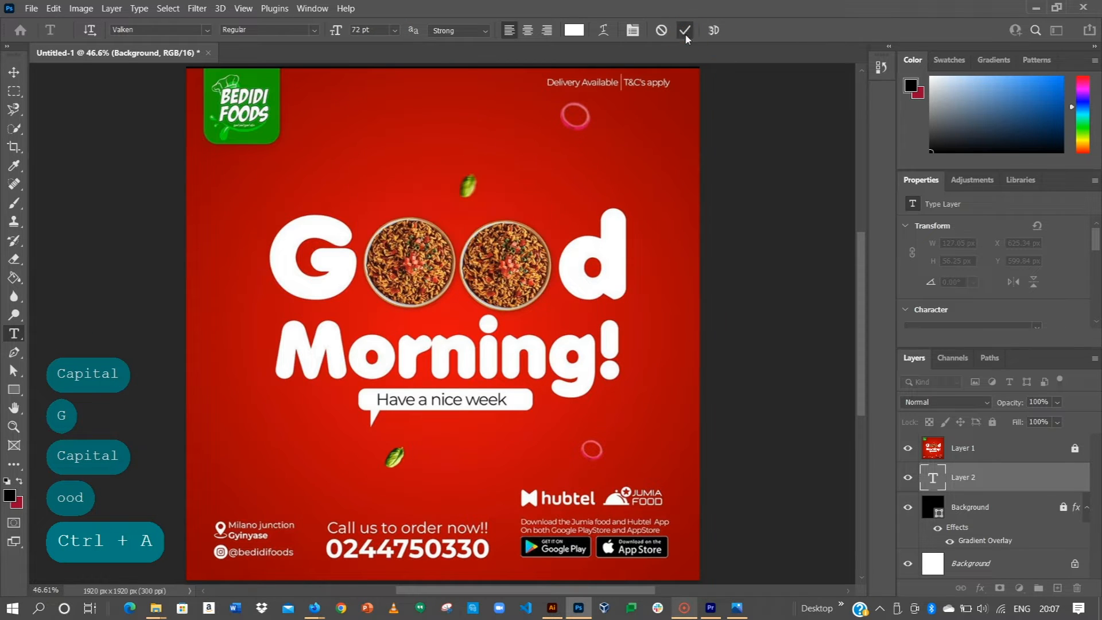
# Step: Move the Good layer above the poster artwork and enlarge the text to 150 pt
pyautogui.click(15, 72)
pyautogui.moveTo(964, 478); pyautogui.dragTo(957, 437)
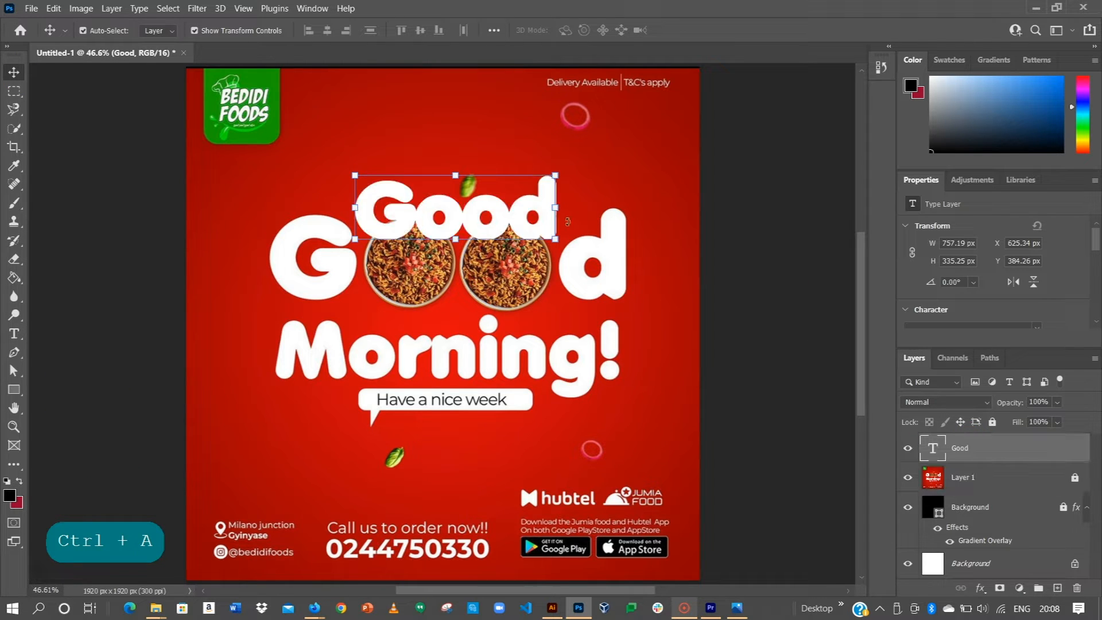
pyautogui.moveTo(513, 218); pyautogui.dragTo(499, 177)
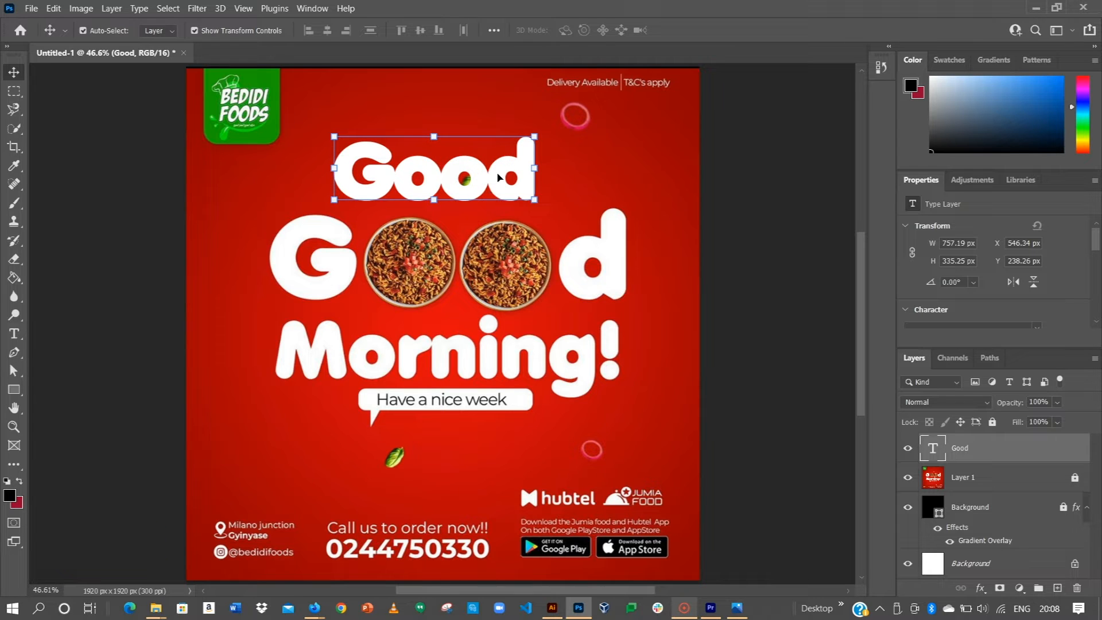
pyautogui.scroll(-3, 949, 302)
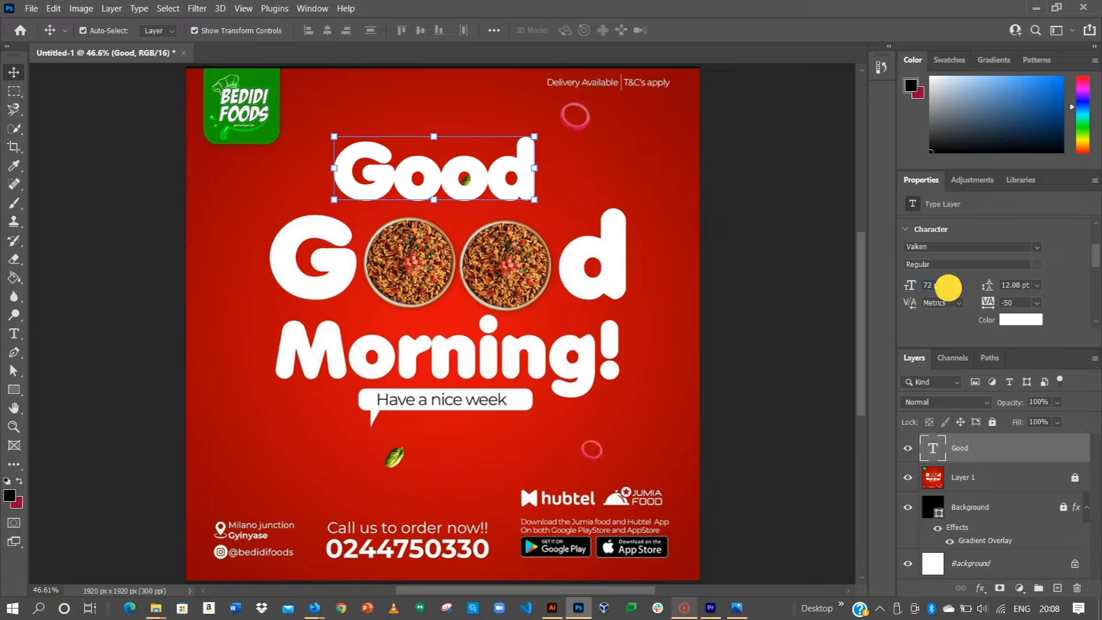
pyautogui.press('BackSpace')
pyautogui.press('BackSpace')
pyautogui.press('BackSpace')
pyautogui.press('BackSpace')
pyautogui.press('BackSpace')
pyautogui.press('BackSpace')
pyautogui.press('BackSpace')
pyautogui.press('BackSpace')
pyautogui.press('BackSpace')
pyautogui.press('BackSpace')
pyautogui.press('BackSpace')
pyautogui.press('BackSpace')
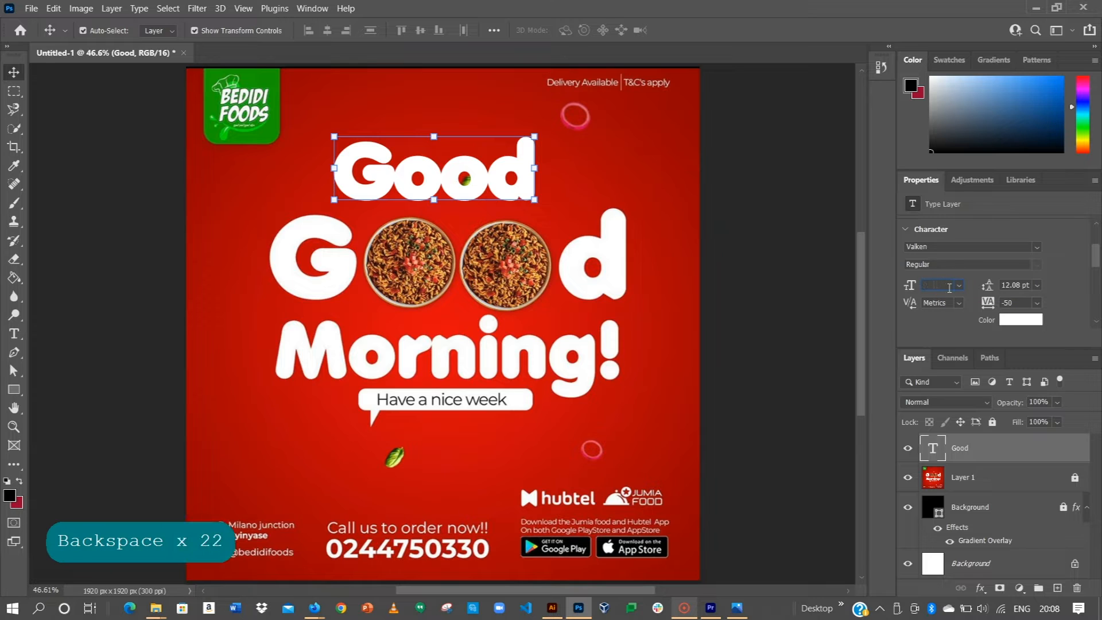
pyautogui.write('150')
pyautogui.press('Return')
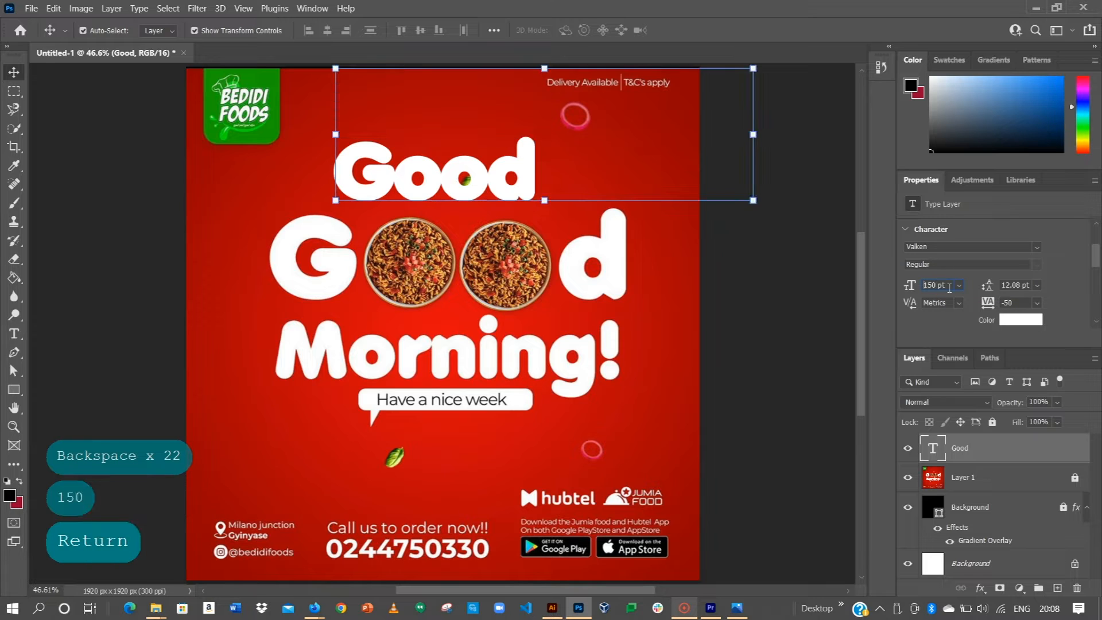
pyautogui.moveTo(471, 172); pyautogui.dragTo(529, 286)
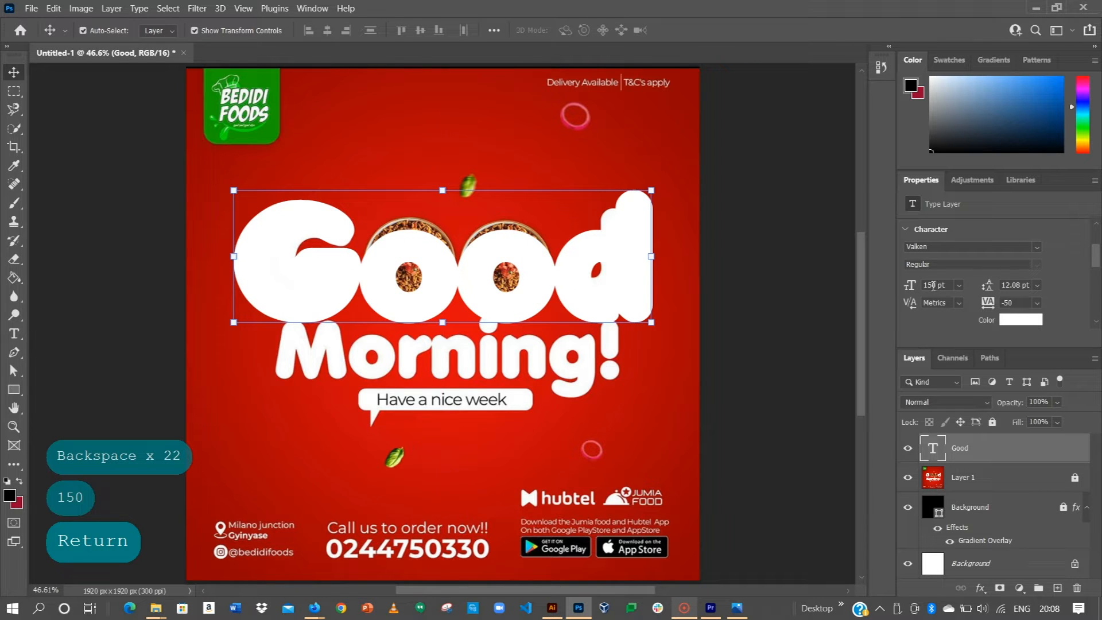
# Step: Reduce Good to 130 pt, raise it, and Alt-drag a copy down over the food bowls
pyautogui.press('BackSpace')
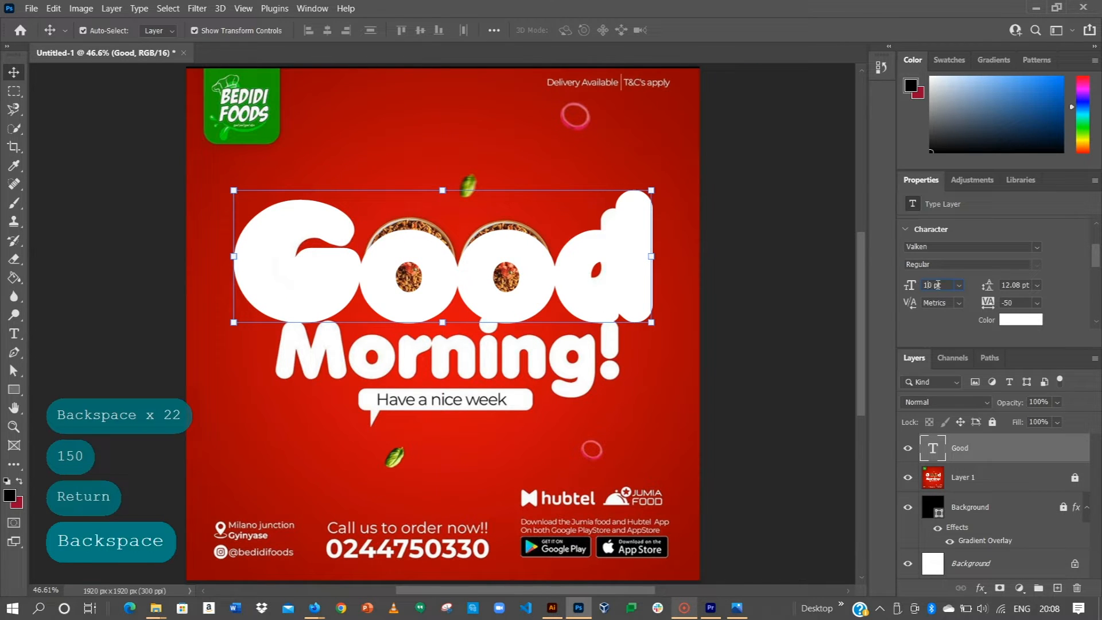
pyautogui.write('2')
pyautogui.press('Return')
pyautogui.moveTo(528, 257); pyautogui.dragTo(558, 273)
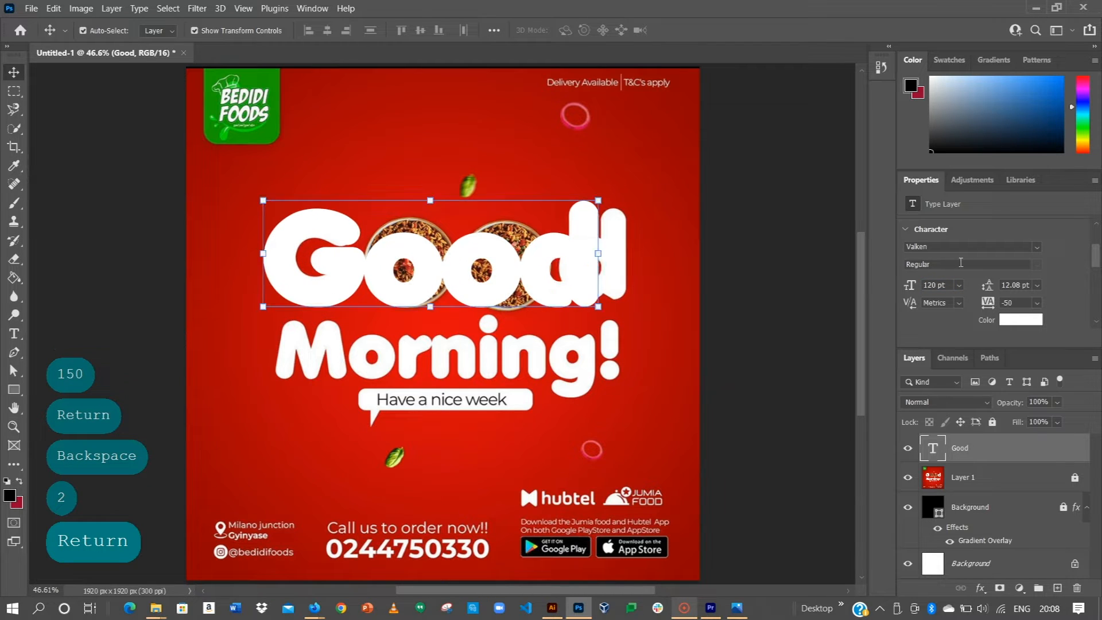
pyautogui.click(934, 285)
pyautogui.press('BackSpace')
pyautogui.write('3')
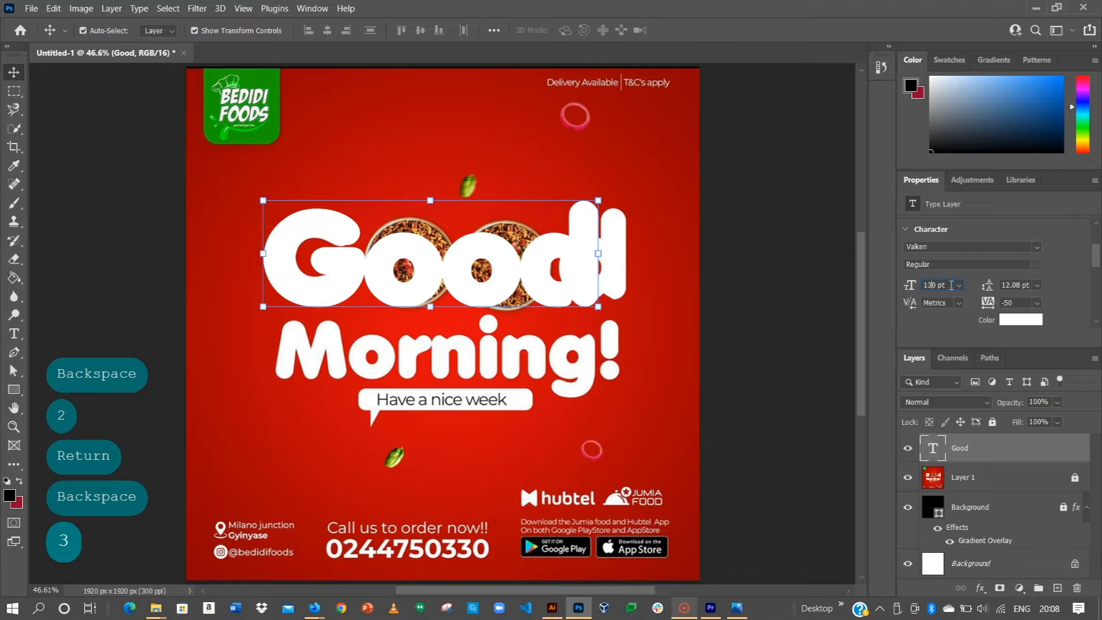
pyautogui.press('Return')
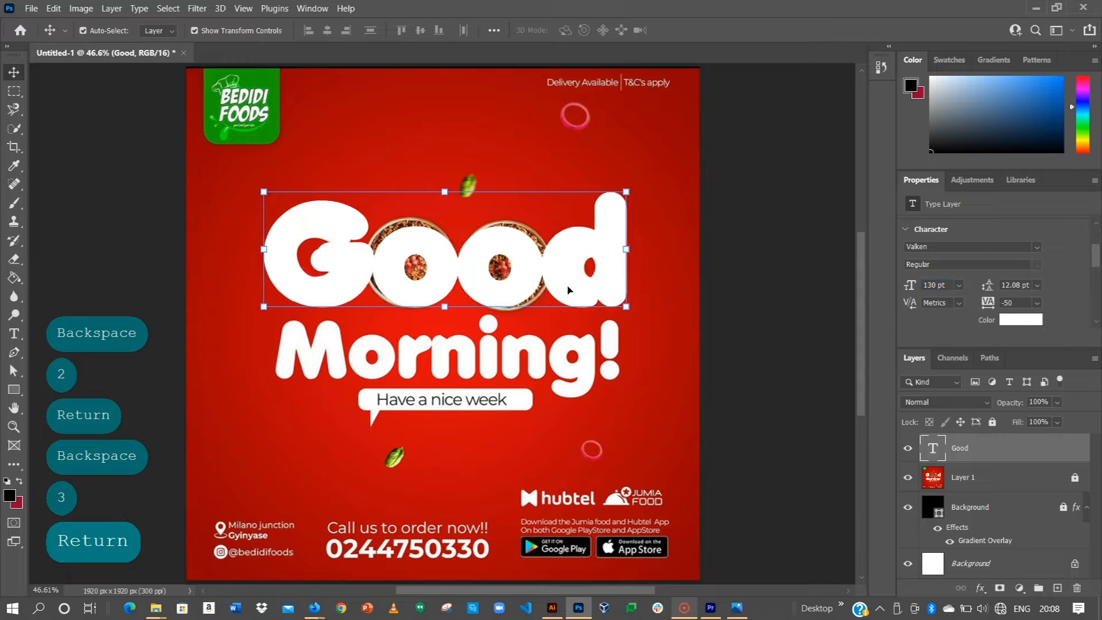
pyautogui.moveTo(569, 274); pyautogui.dragTo(560, 188)
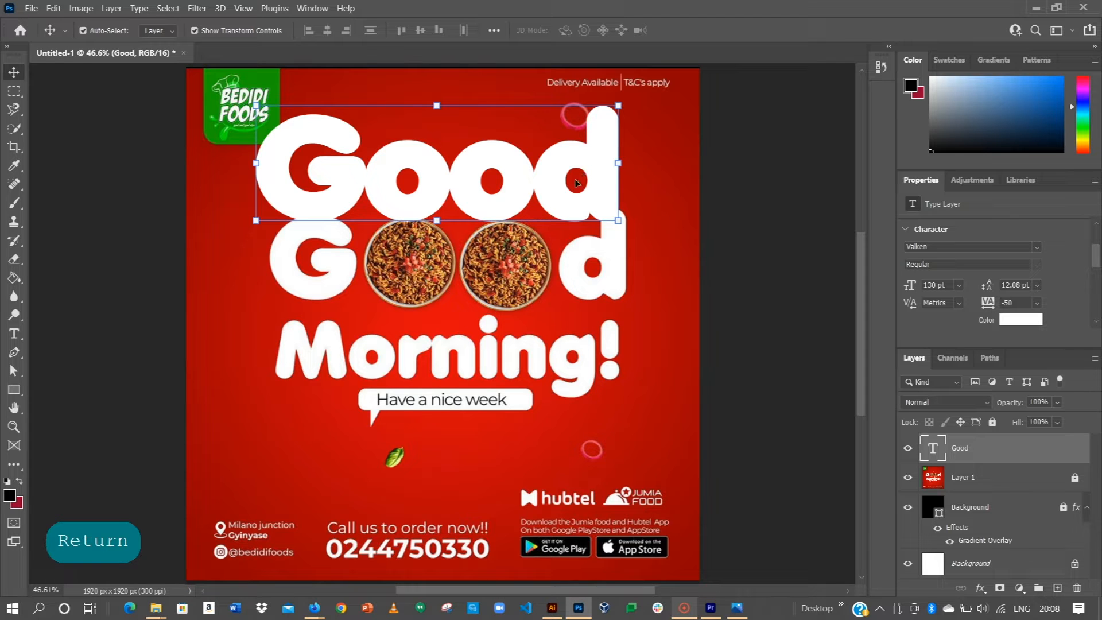
pyautogui.moveTo(555, 182); pyautogui.dragTo(554, 291)
# Step: Edit the Good layer down to 'G' and the Good copy layer down to 'd'
pyautogui.click(940, 477)
pyautogui.doubleClick(609, 188)
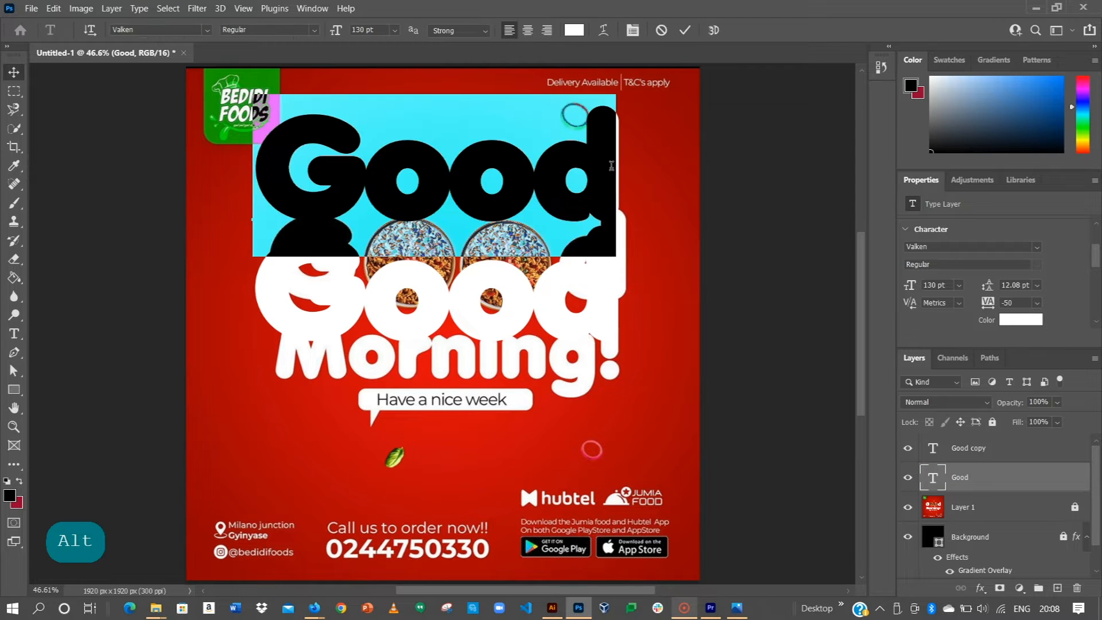
pyautogui.moveTo(610, 188); pyautogui.dragTo(361, 169)
pyautogui.press('BackSpace')
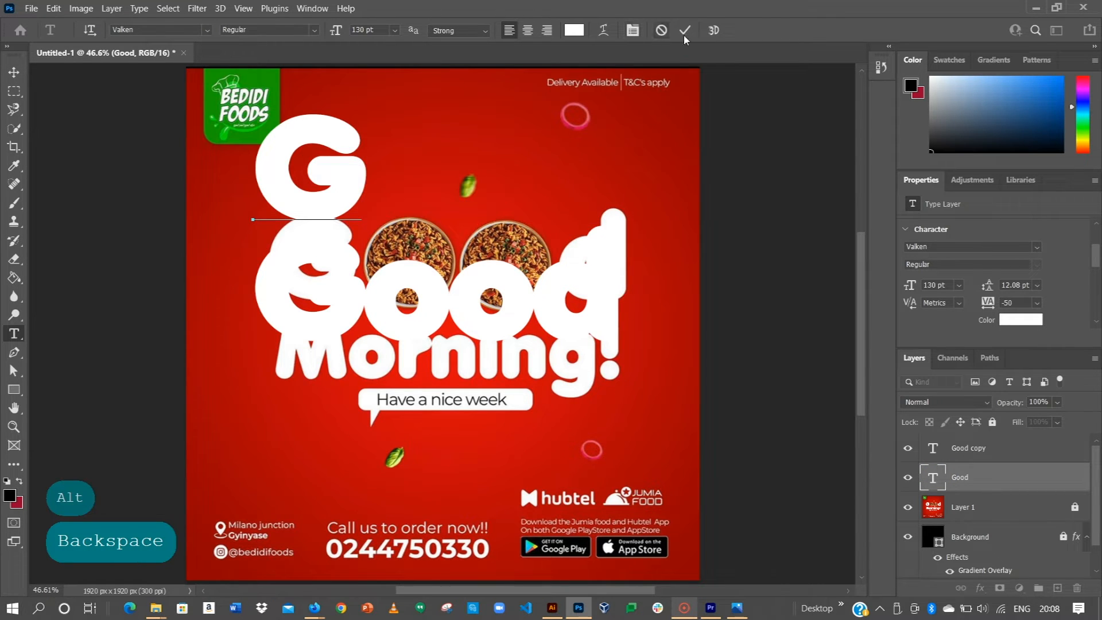
pyautogui.click(499, 296)
pyautogui.click(937, 452)
pyautogui.doubleClick(557, 338)
pyautogui.moveTo(556, 338); pyautogui.dragTo(172, 291)
pyautogui.press('BackSpace')
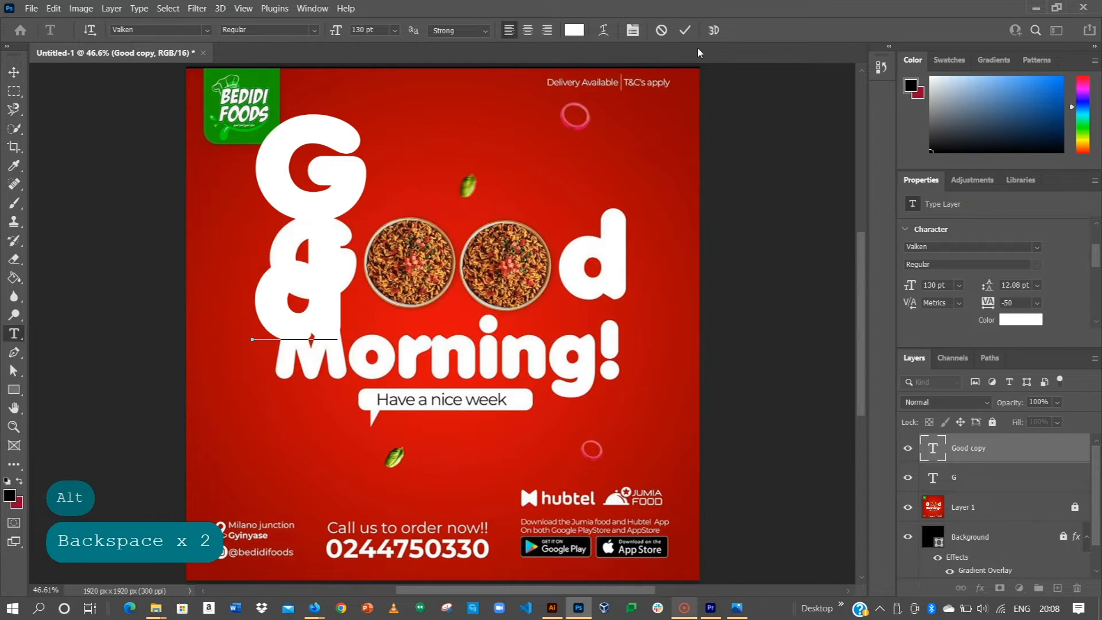
pyautogui.click(683, 29)
# Step: Place G and d beside the bowls, align their bottoms, and Alt-drag a G copy down
pyautogui.moveTo(353, 298); pyautogui.dragTo(603, 268)
pyautogui.moveTo(333, 195); pyautogui.dragTo(312, 281)
pyautogui.keyDown('shift'); pyautogui.click(633, 287); pyautogui.keyUp('shift')
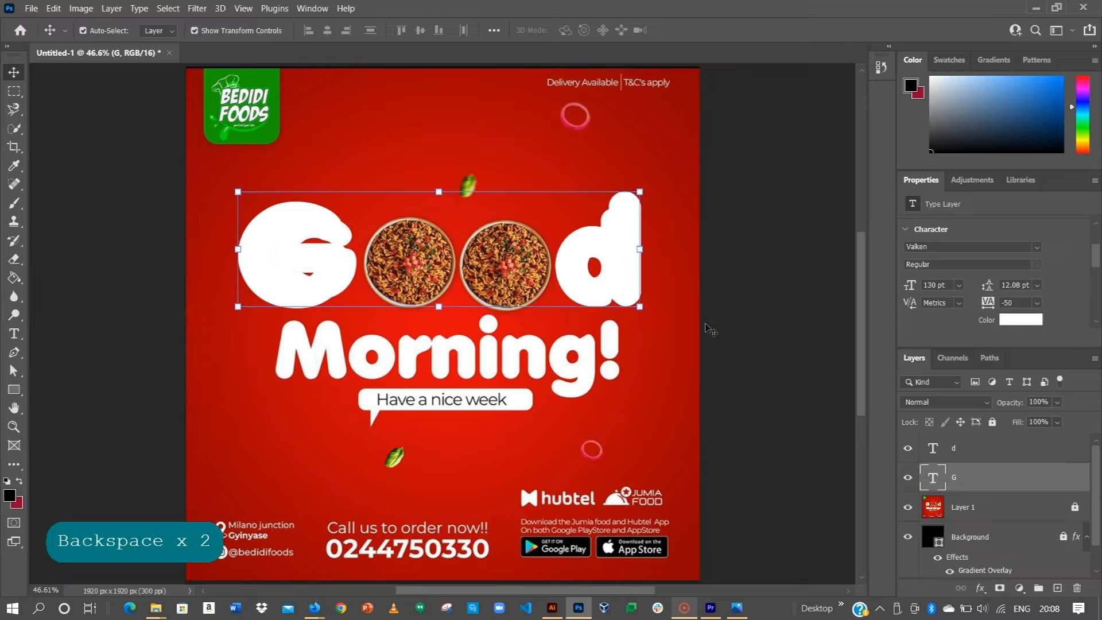
pyautogui.click(438, 30)
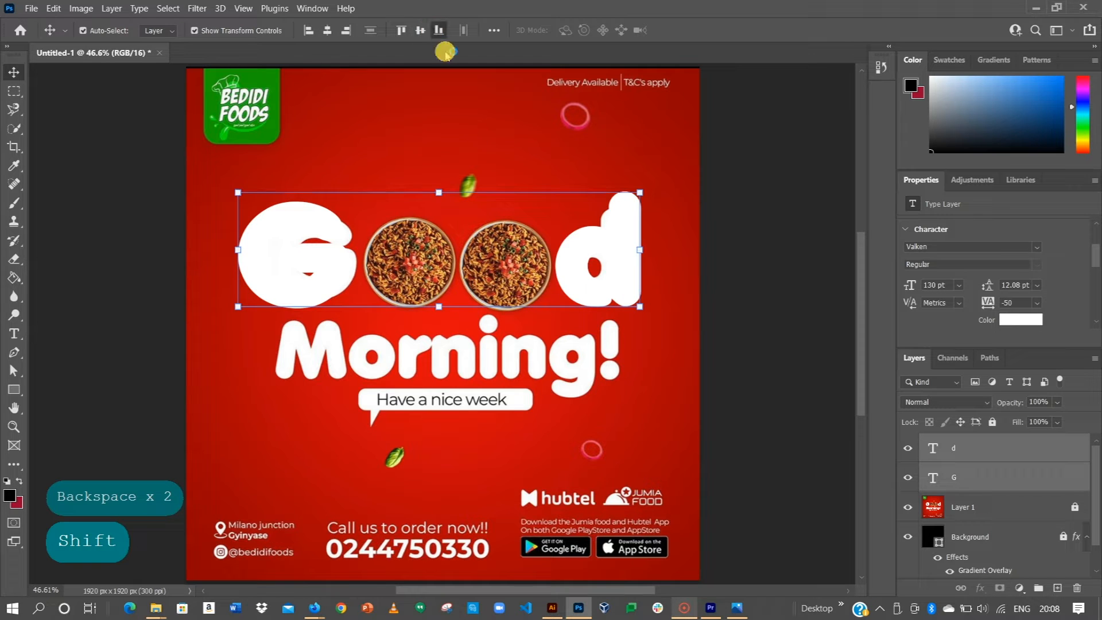
pyautogui.moveTo(337, 278); pyautogui.dragTo(342, 278)
pyautogui.click(298, 258)
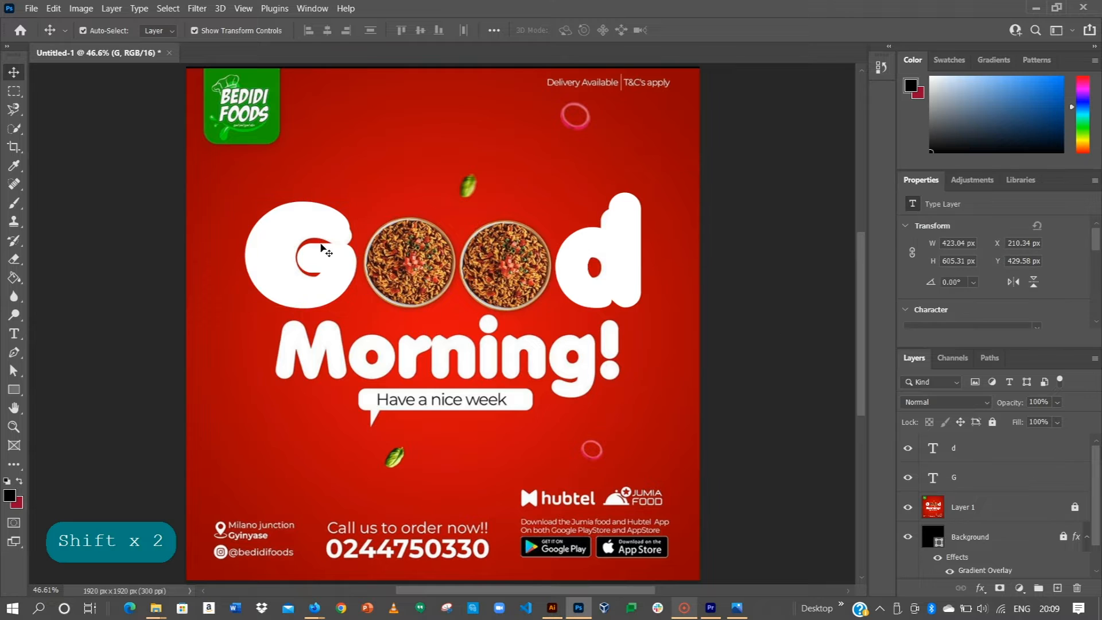
pyautogui.keyDown('alt'); pyautogui.moveTo(276, 253); pyautogui.dragTo(332, 411); pyautogui.keyUp('alt')
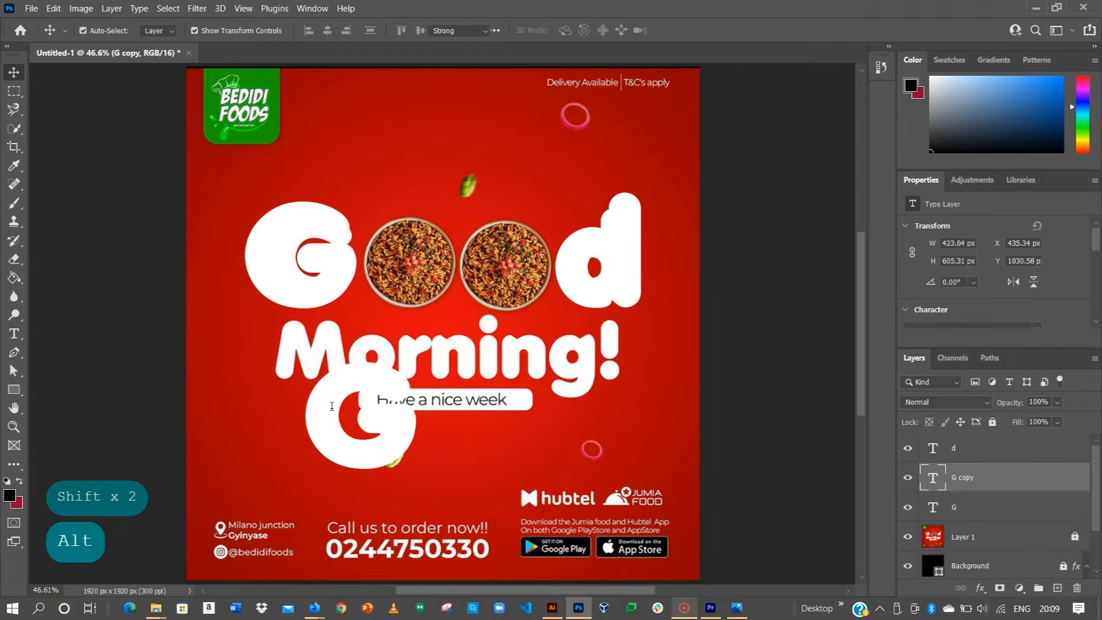
# Step: Change the G copy text to 'Morning!' at 80 pt
pyautogui.doubleClick(332, 407)
pyautogui.press('capslock')
pyautogui.write('M')
pyautogui.press('capslock')
pyautogui.write('orning!')
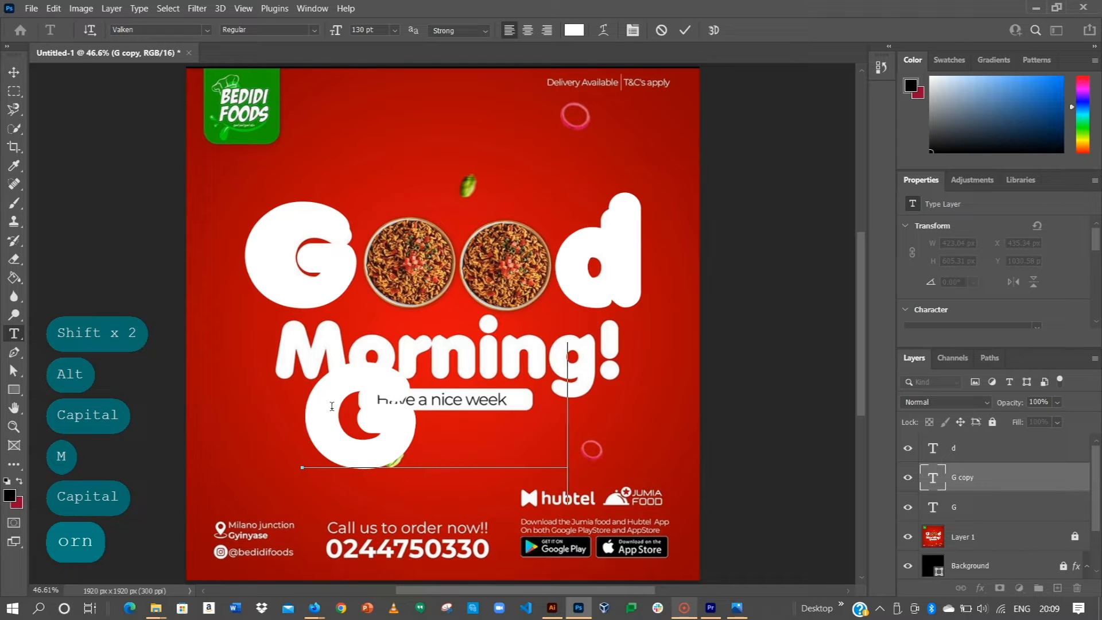
pyautogui.hotkey('ctrl', 'a')
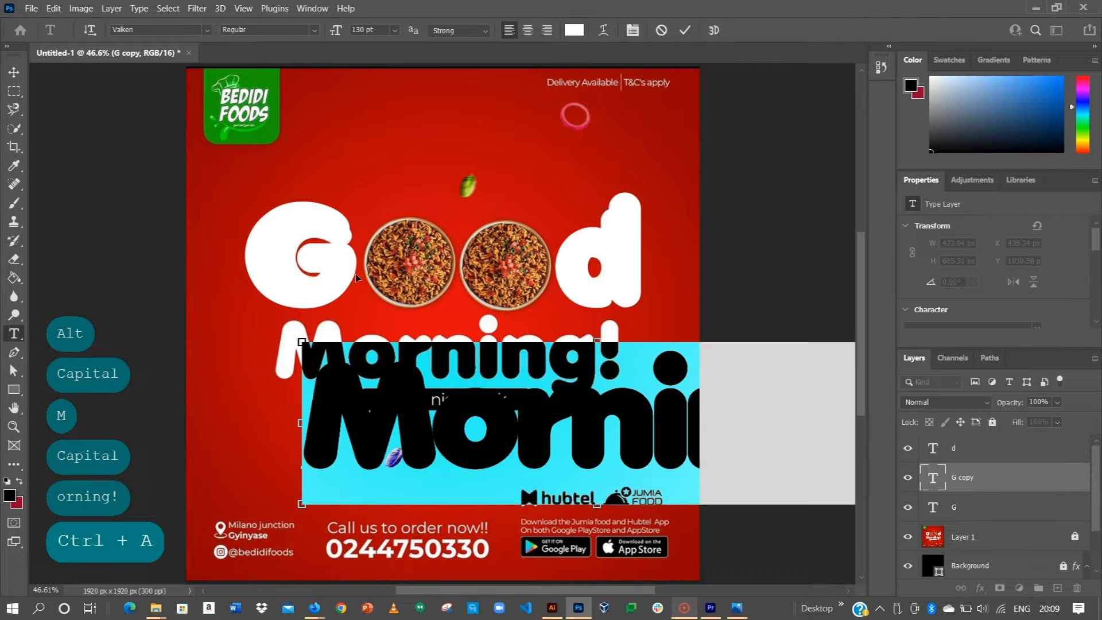
pyautogui.click(367, 29)
pyautogui.press('BackSpace')
pyautogui.press('BackSpace')
pyautogui.write('80')
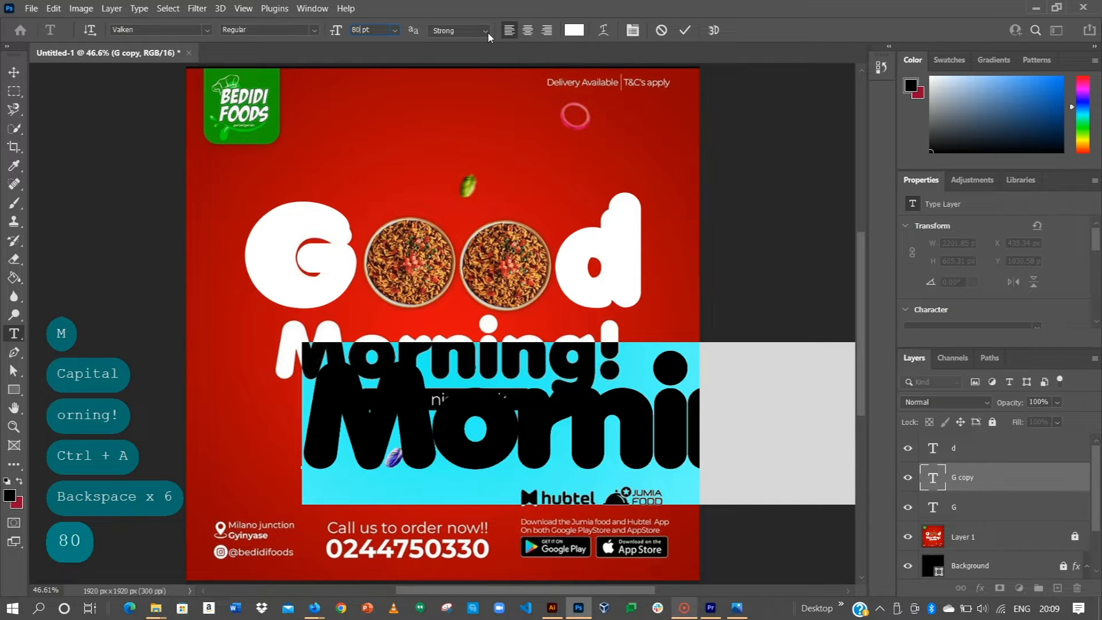
pyautogui.press('Return')
pyautogui.click(684, 30)
# Step: Move Morning! up over the original Morning! line beneath the heading
pyautogui.press('v')
pyautogui.moveTo(570, 438); pyautogui.dragTo(547, 354)
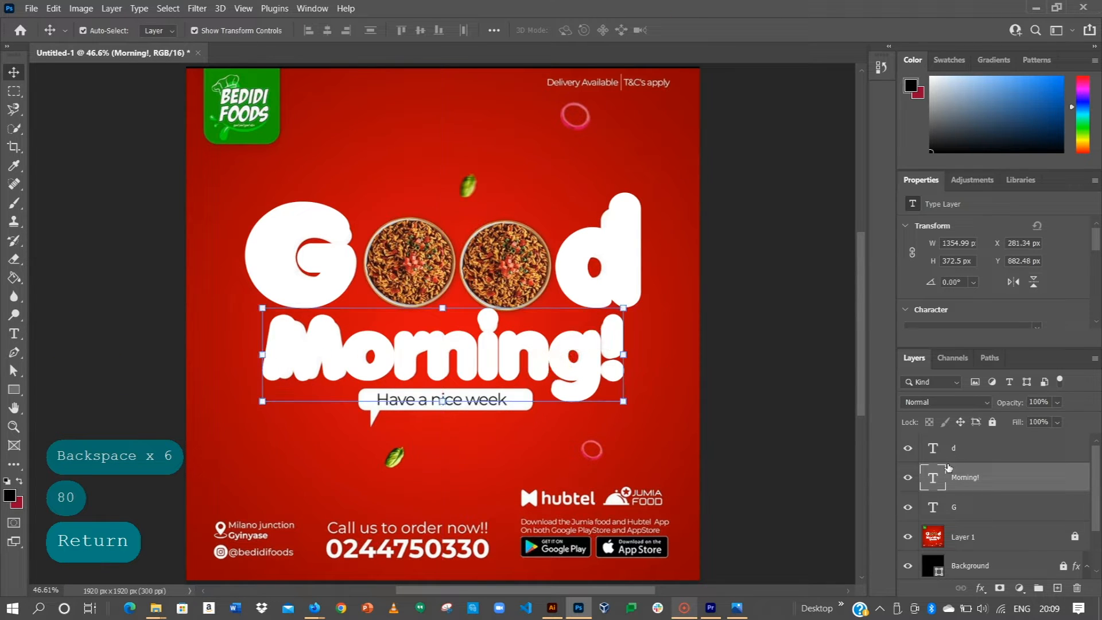
pyautogui.click(765, 330)
# Step: Zoom in on the tagline, draw a trial rectangle over it, then delete it
pyautogui.press('space')
pyautogui.moveTo(440, 428); pyautogui.dragTo(455, 360)
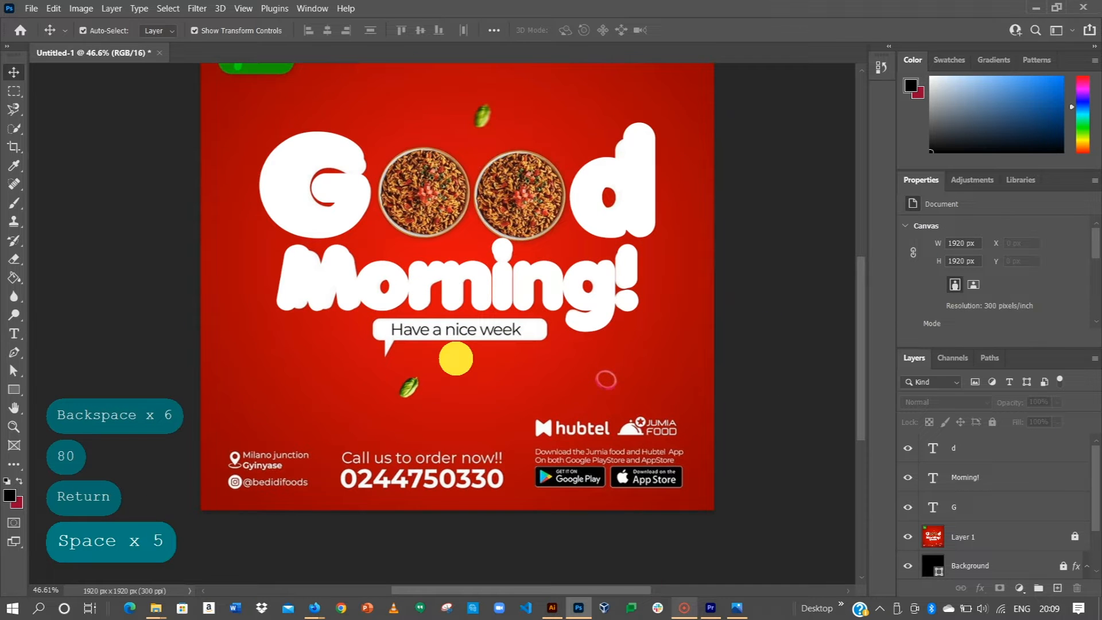
pyautogui.scroll(3, 431, 356)
pyautogui.scroll(1, 432, 356)
pyautogui.scroll(1, 414, 362)
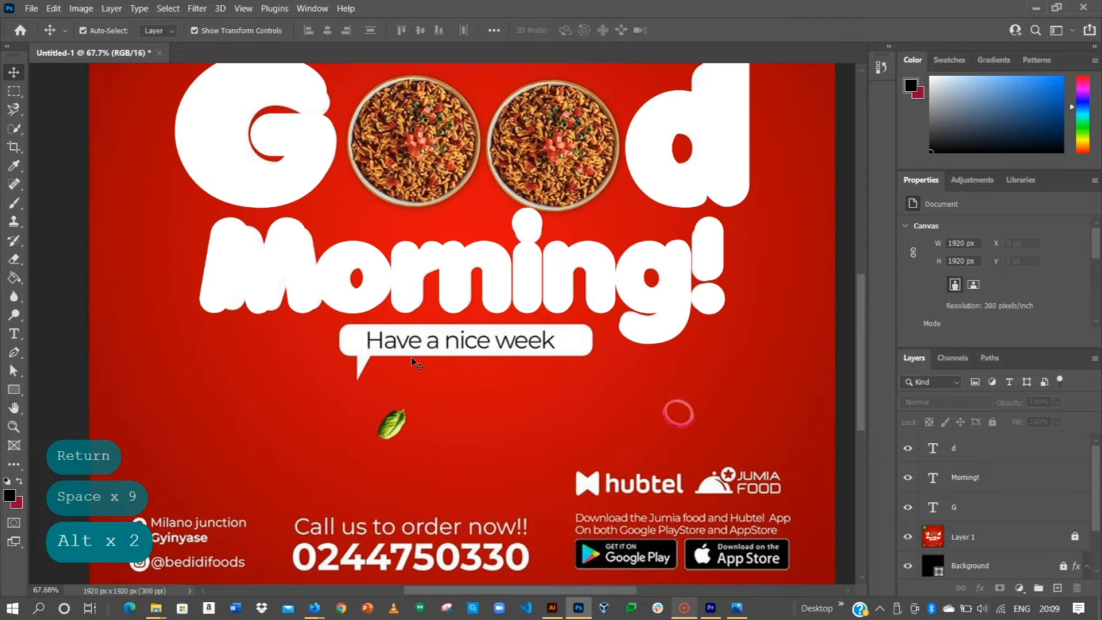
pyautogui.scroll(1, 396, 353)
pyautogui.scroll(1, 416, 365)
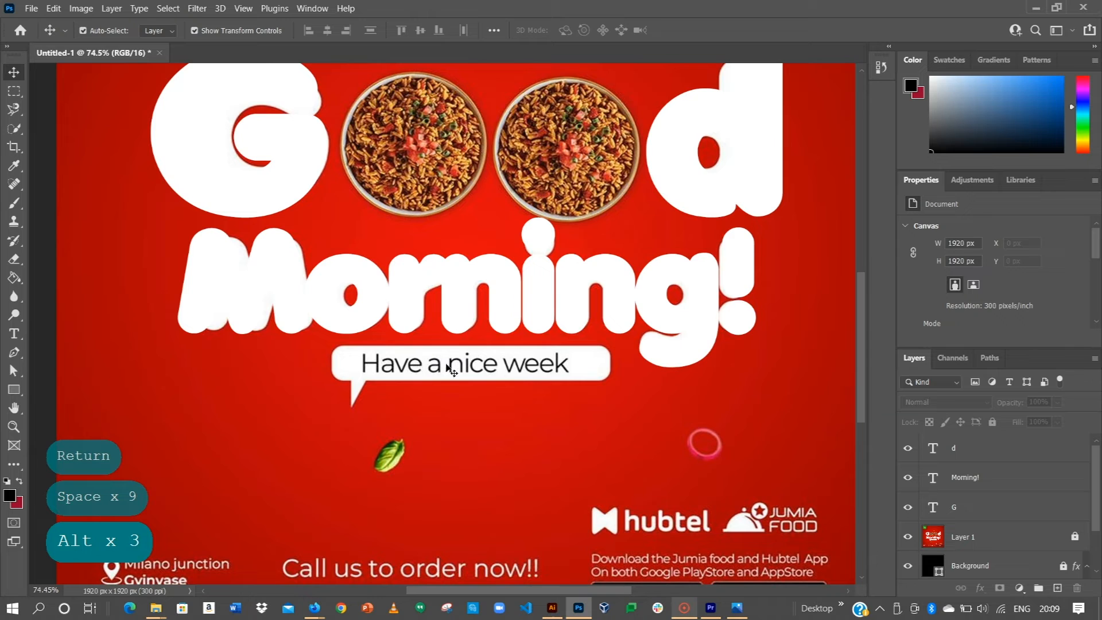
pyautogui.click(14, 389)
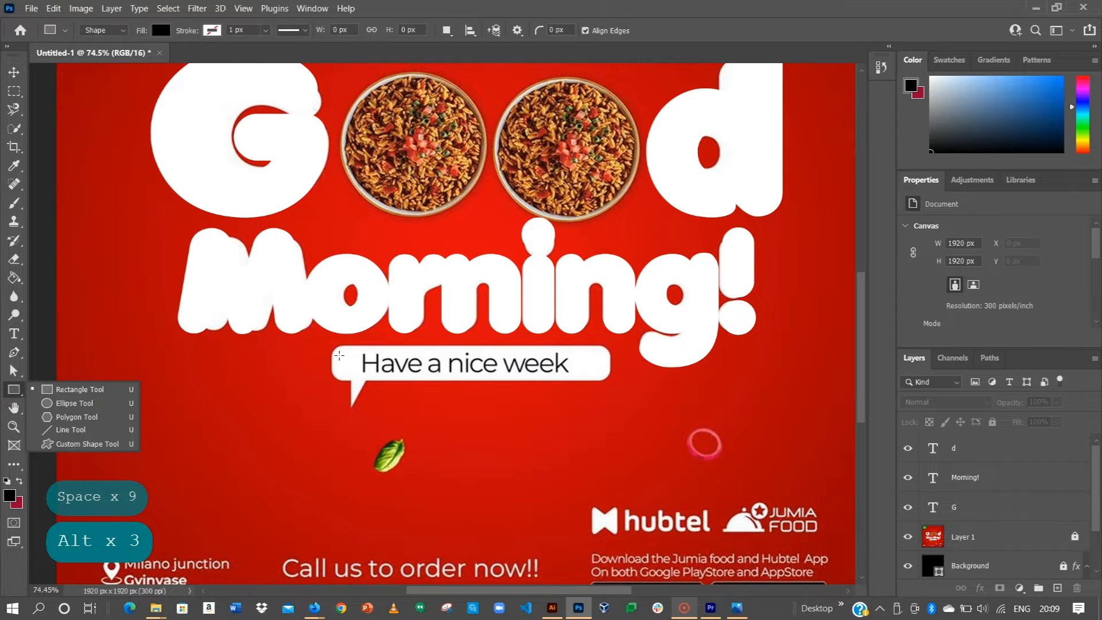
pyautogui.moveTo(328, 346)
pyautogui.mouseDown()
pyautogui.moveTo(480, 418)
pyautogui.moveTo(495, 373)
pyautogui.moveTo(458, 381)
pyautogui.moveTo(420, 414)
pyautogui.mouseUp()
pyautogui.press('BackSpace')
pyautogui.press('BackSpace')
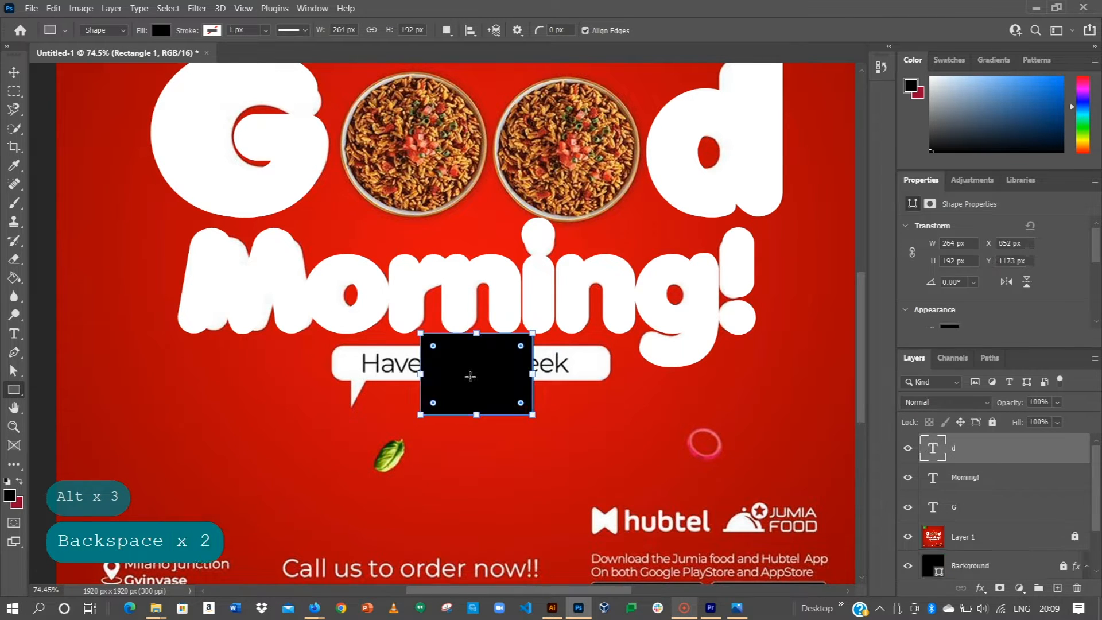
# Step: Draw a black 668 × 120 px rectangle and line it up over the Have a nice week bubble
pyautogui.click(467, 375)
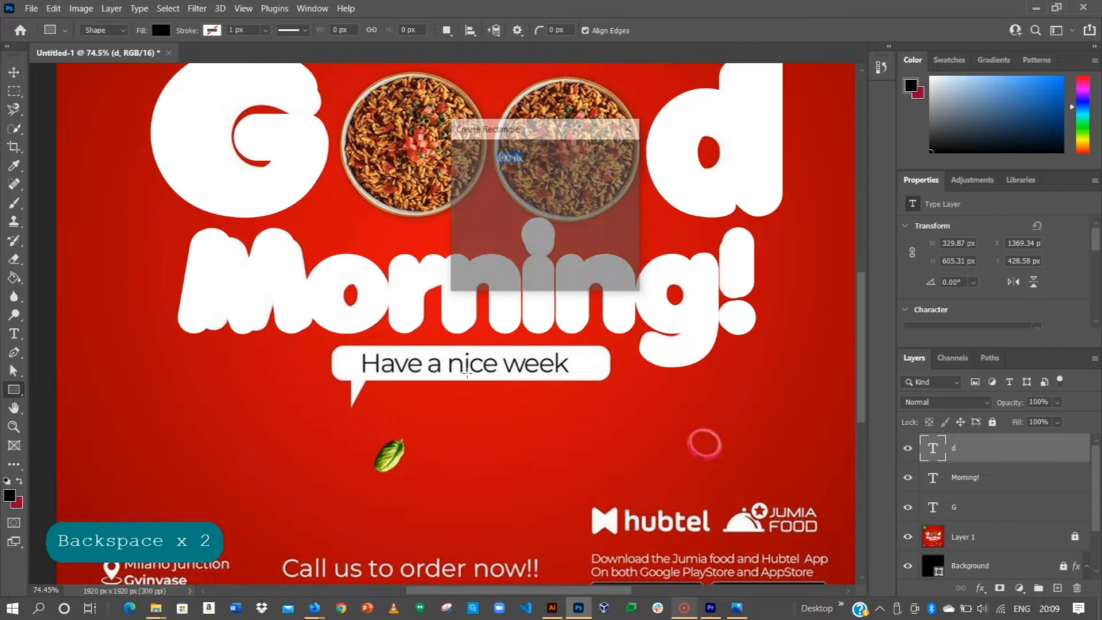
pyautogui.click(465, 246)
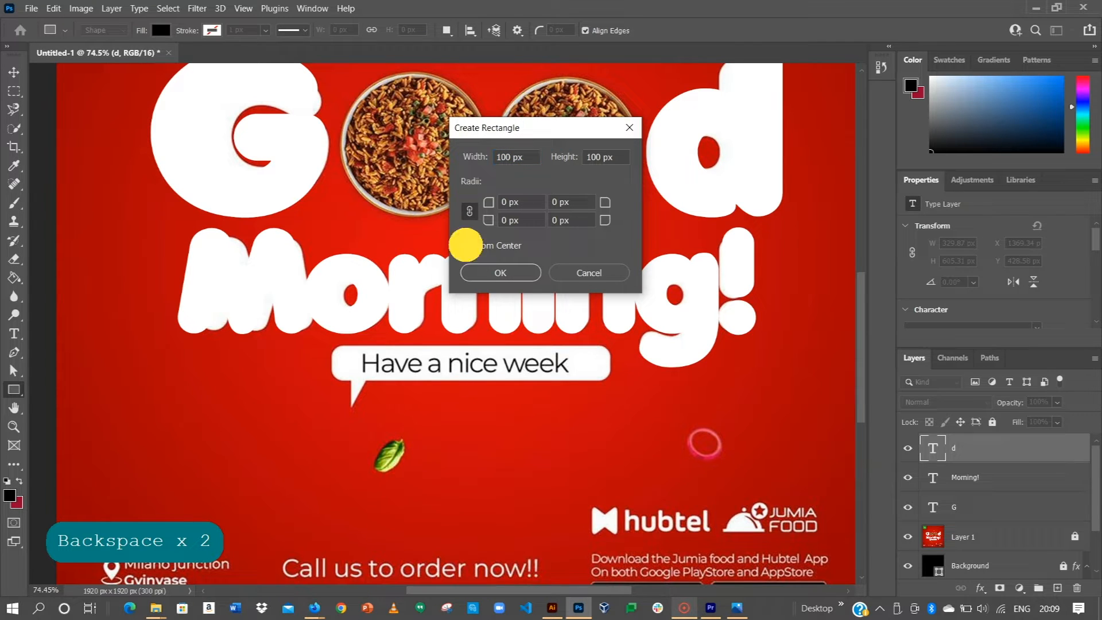
pyautogui.click(514, 273)
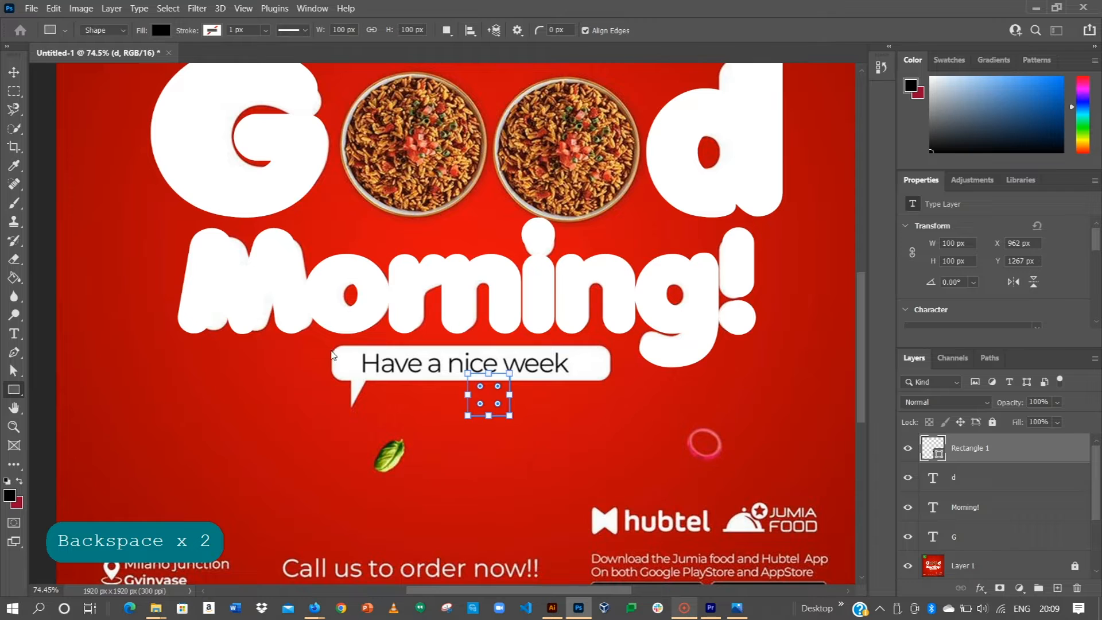
pyautogui.press('BackSpace')
pyautogui.moveTo(328, 353); pyautogui.dragTo(612, 403)
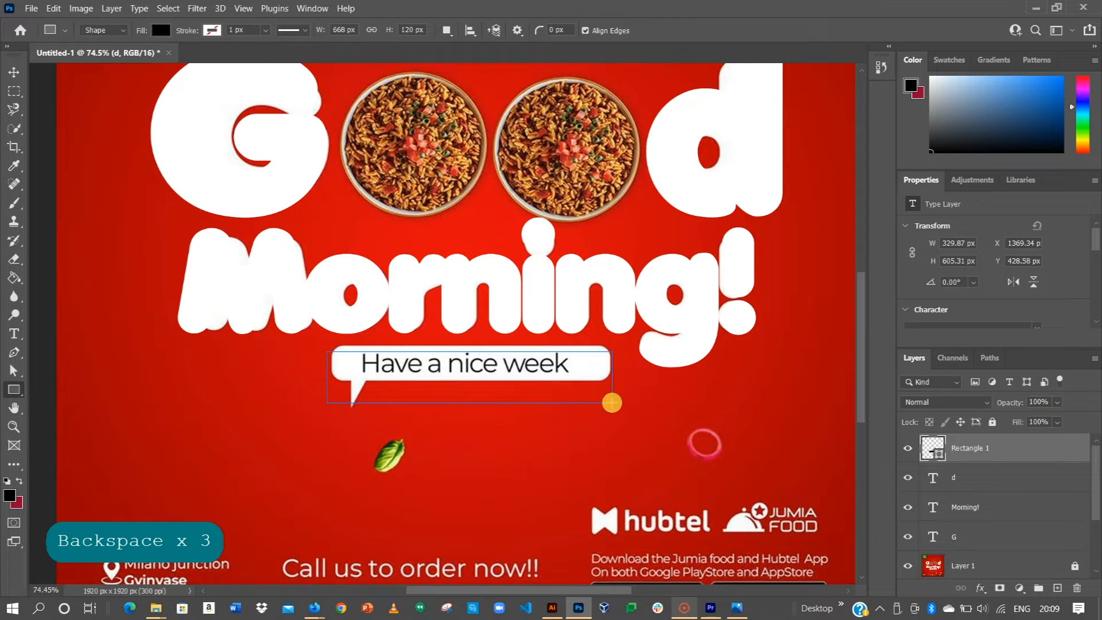
pyautogui.click(13, 72)
pyautogui.moveTo(402, 367); pyautogui.dragTo(457, 366)
# Step: Round the black rectangle's corners to 22 px with the corner radius widget
pyautogui.scroll(5, 436, 372)
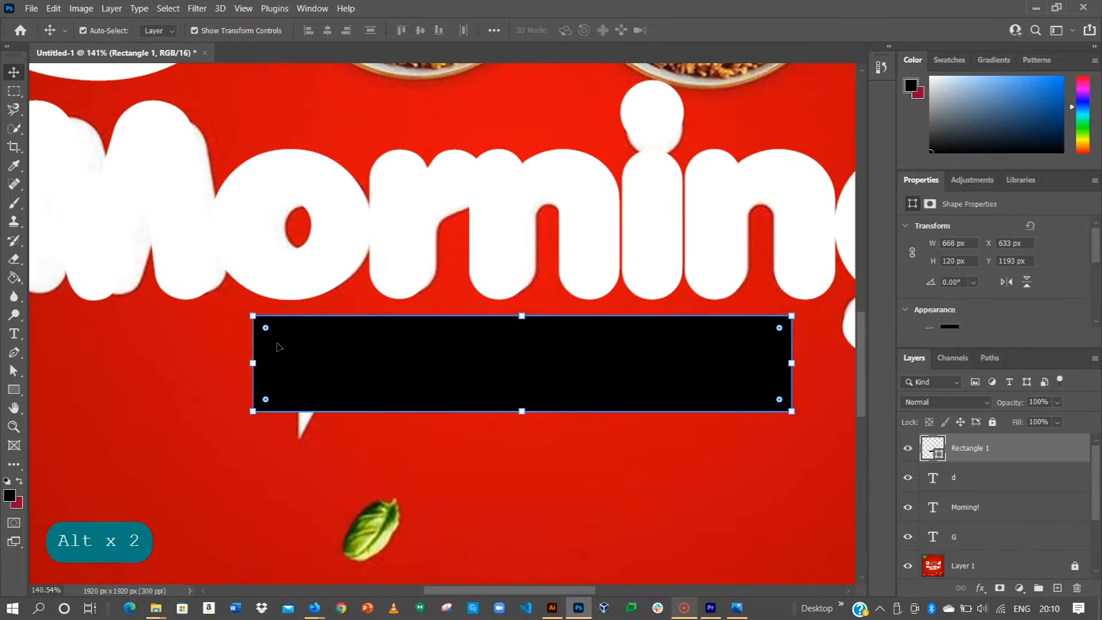
pyautogui.moveTo(270, 340); pyautogui.dragTo(266, 334)
pyautogui.click(272, 345)
pyautogui.click(173, 333)
pyautogui.click(126, 346)
pyautogui.click(12, 352)
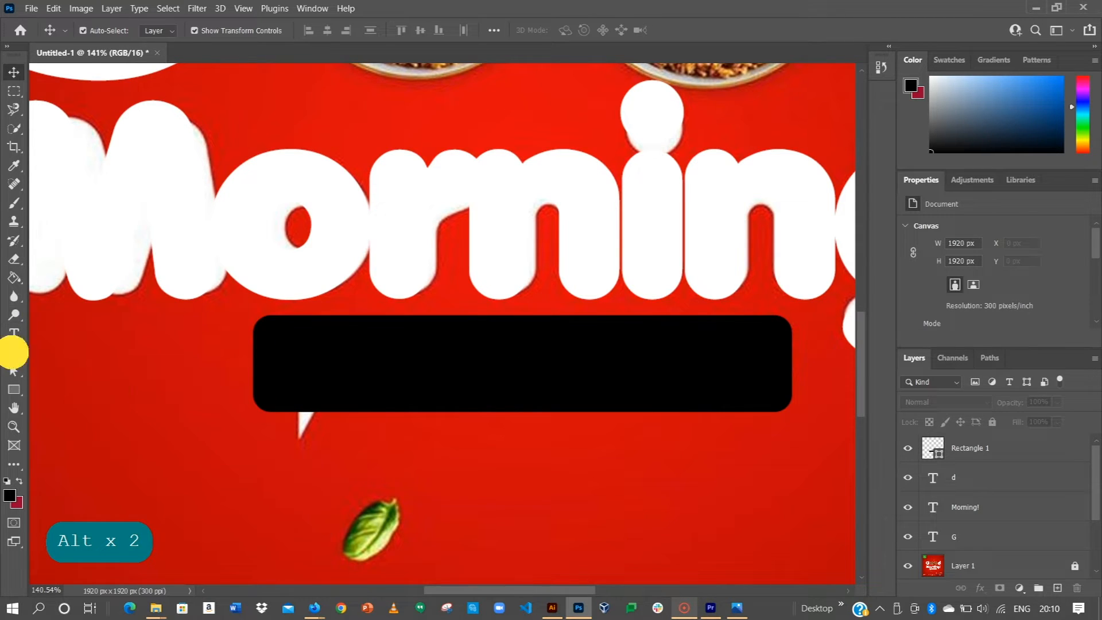
# Step: Draw a pointed speech-bubble tail shape below the rounded rectangle
pyautogui.moveTo(284, 404); pyautogui.dragTo(311, 407)
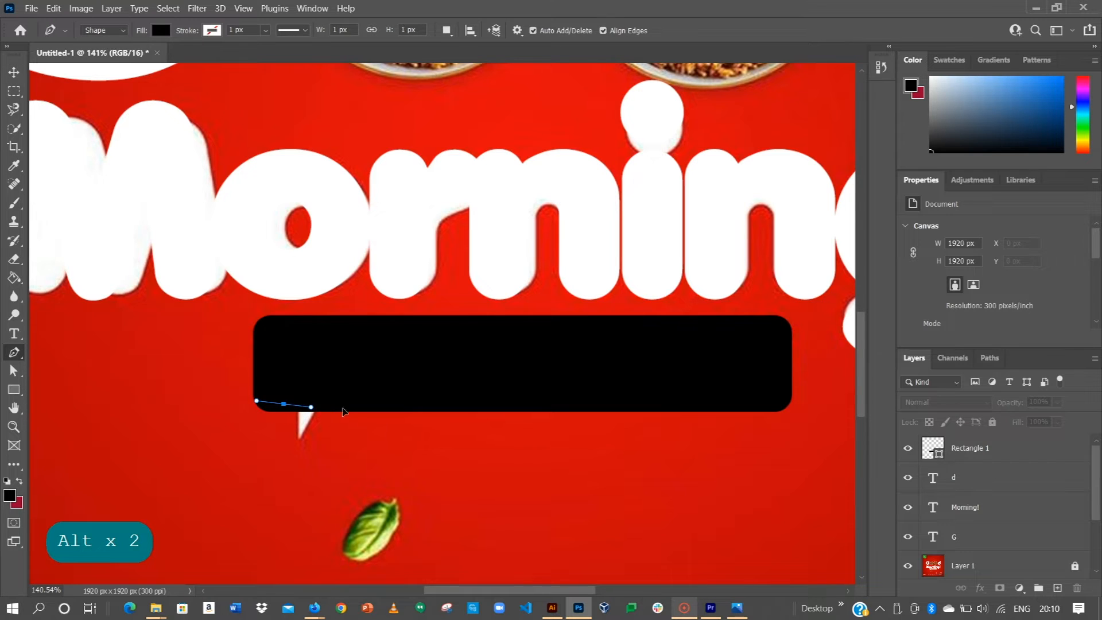
pyautogui.click(330, 404)
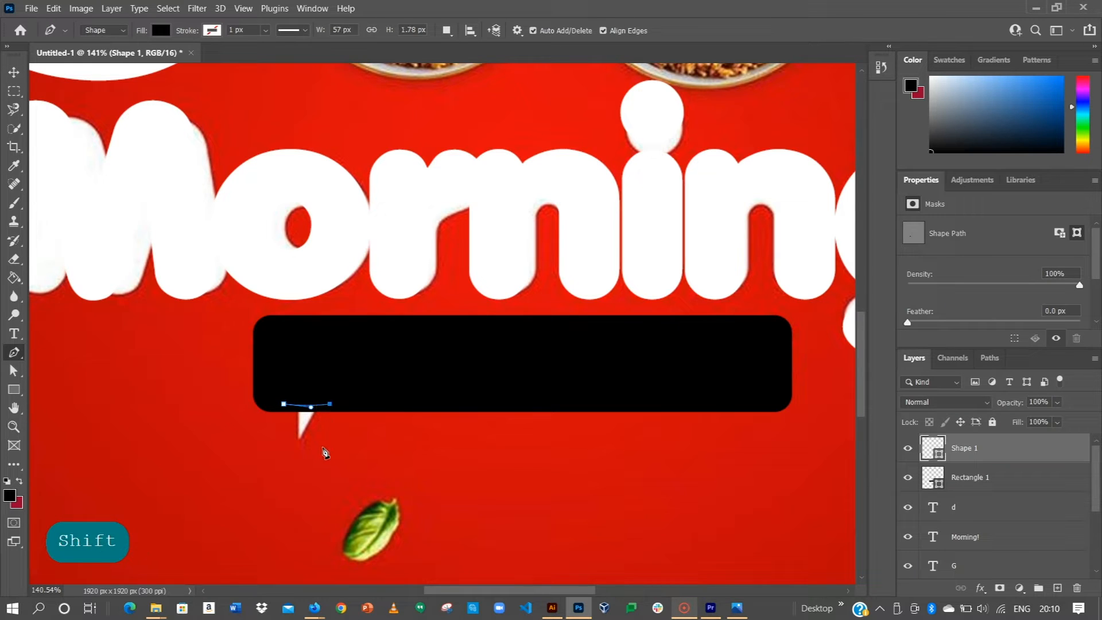
pyautogui.moveTo(325, 447)
pyautogui.mouseDown()
pyautogui.moveTo(344, 479)
pyautogui.moveTo(333, 465)
pyautogui.mouseUp()
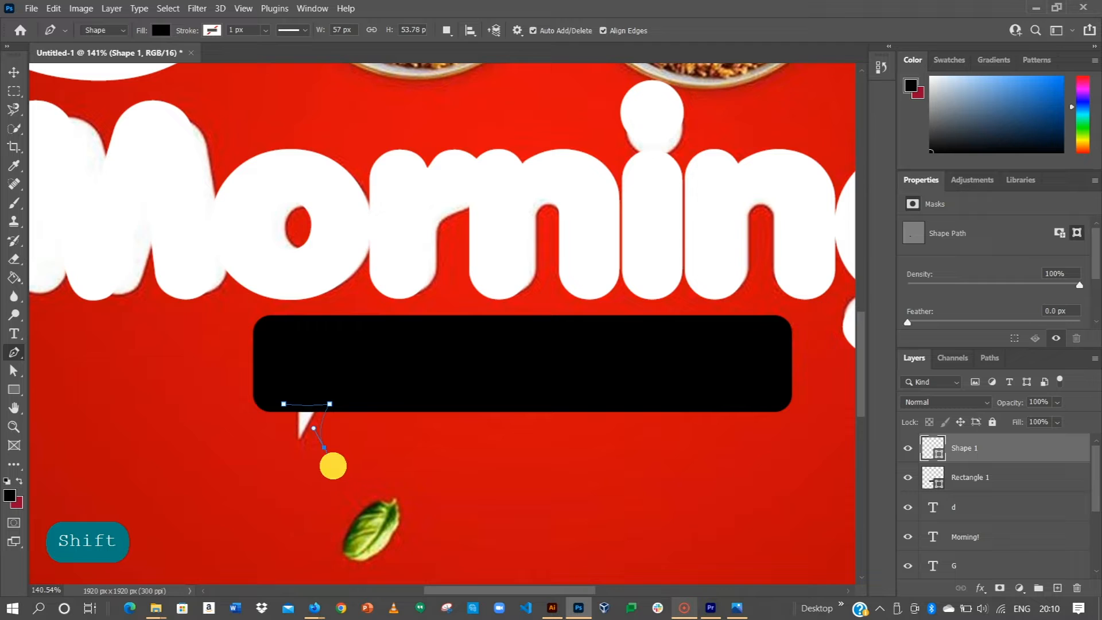
pyautogui.click(284, 404)
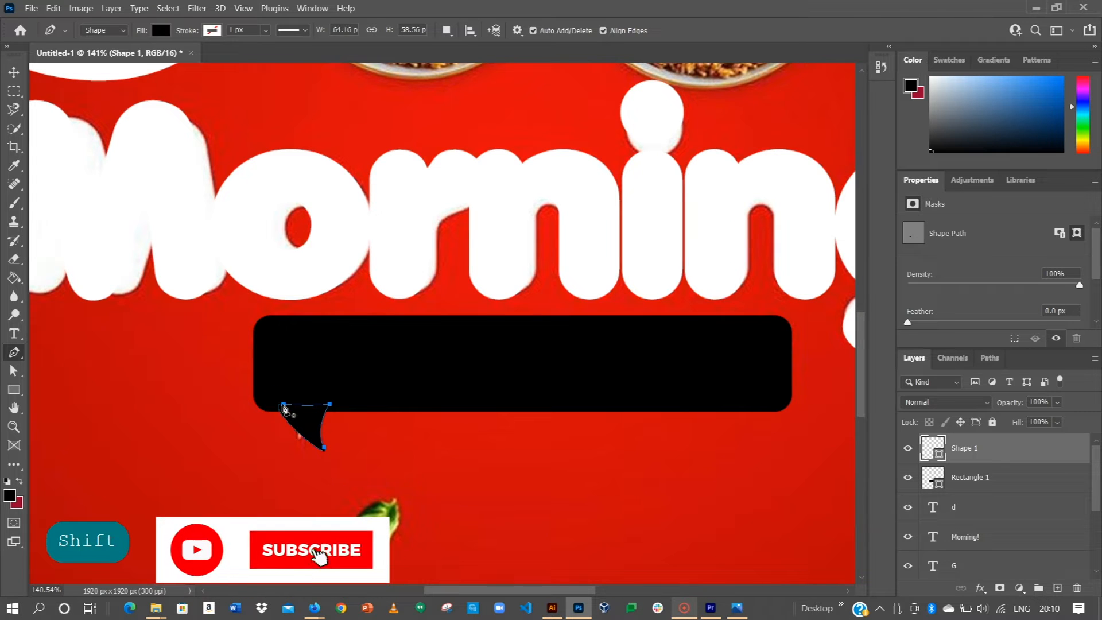
# Step: Unite the rectangle and tail with Layer > Combine Shapes > Unite Shapes, then reselect it
pyautogui.press('v')
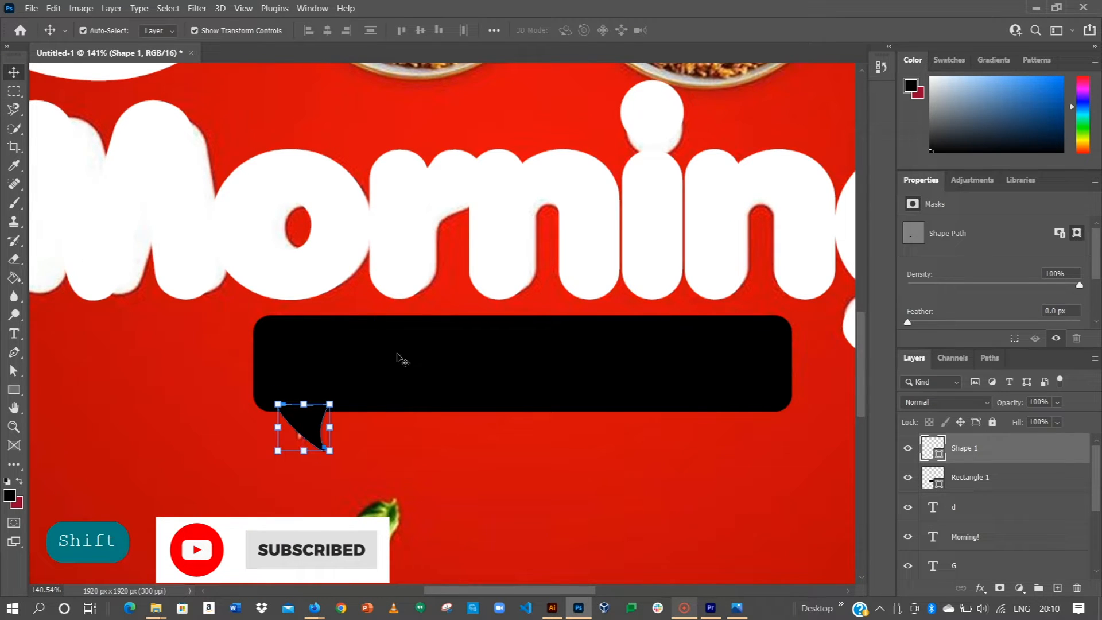
pyautogui.keyDown('shift'); pyautogui.click(578, 390); pyautogui.keyUp('shift')
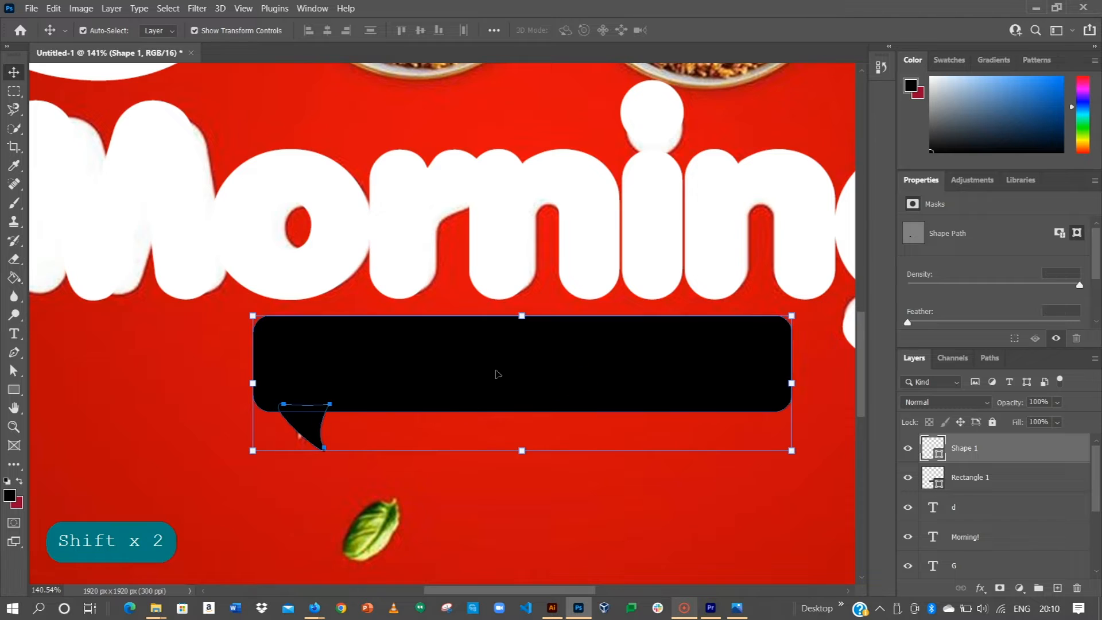
pyautogui.click(112, 9)
pyautogui.moveTo(241, 391)
pyautogui.click(293, 393)
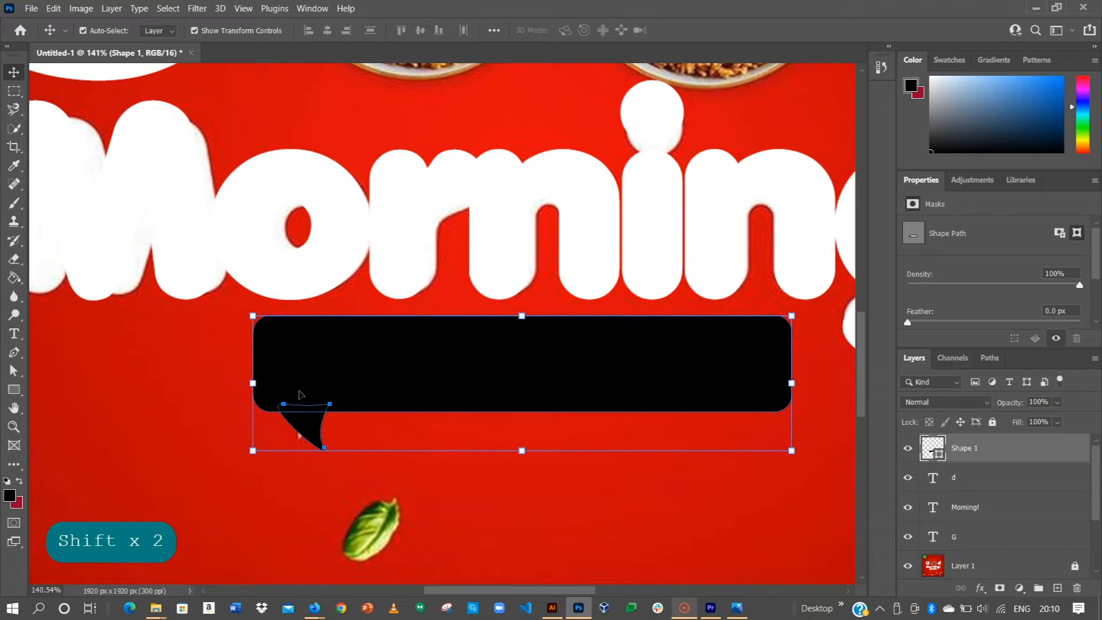
pyautogui.click(165, 399)
pyautogui.click(364, 388)
# Step: Convert the Shape 1 speech bubble into a smart object and nudge it slightly
pyautogui.rightClick(974, 450)
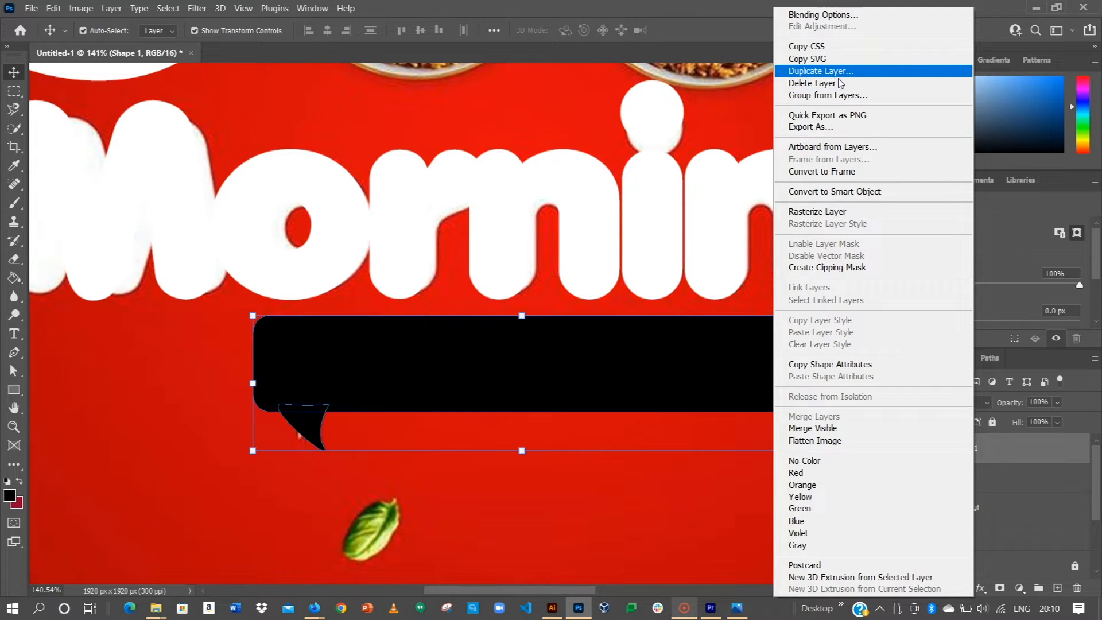
pyautogui.click(842, 193)
pyautogui.moveTo(463, 388); pyautogui.dragTo(457, 394)
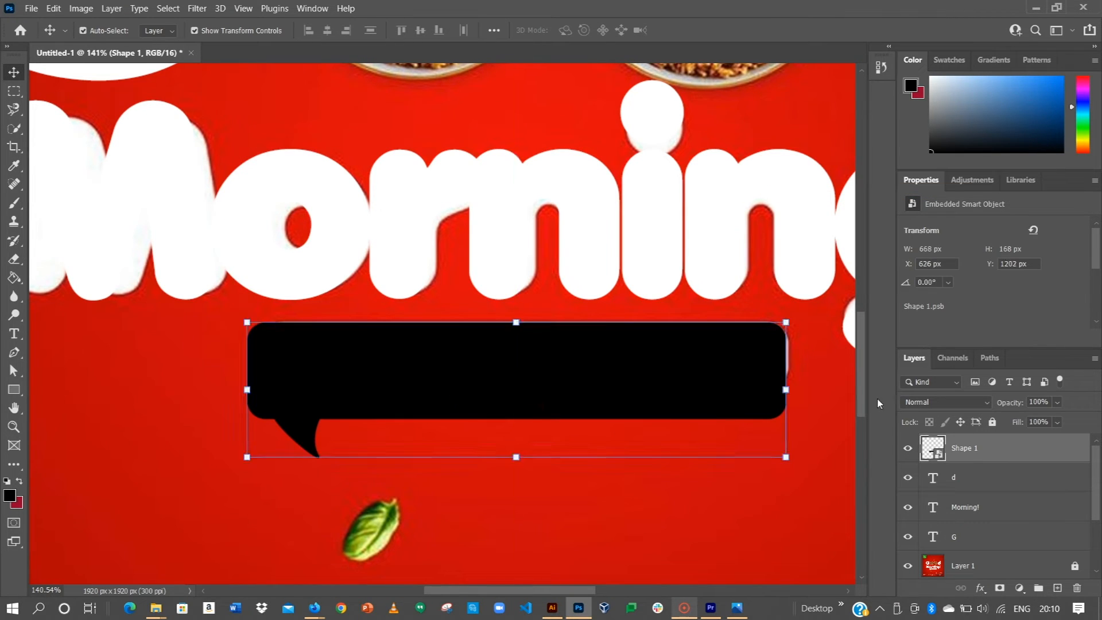
# Step: Give the bubble a white Color Overlay and move it below the reference tagline
pyautogui.rightClick(964, 456)
pyautogui.click(854, 8)
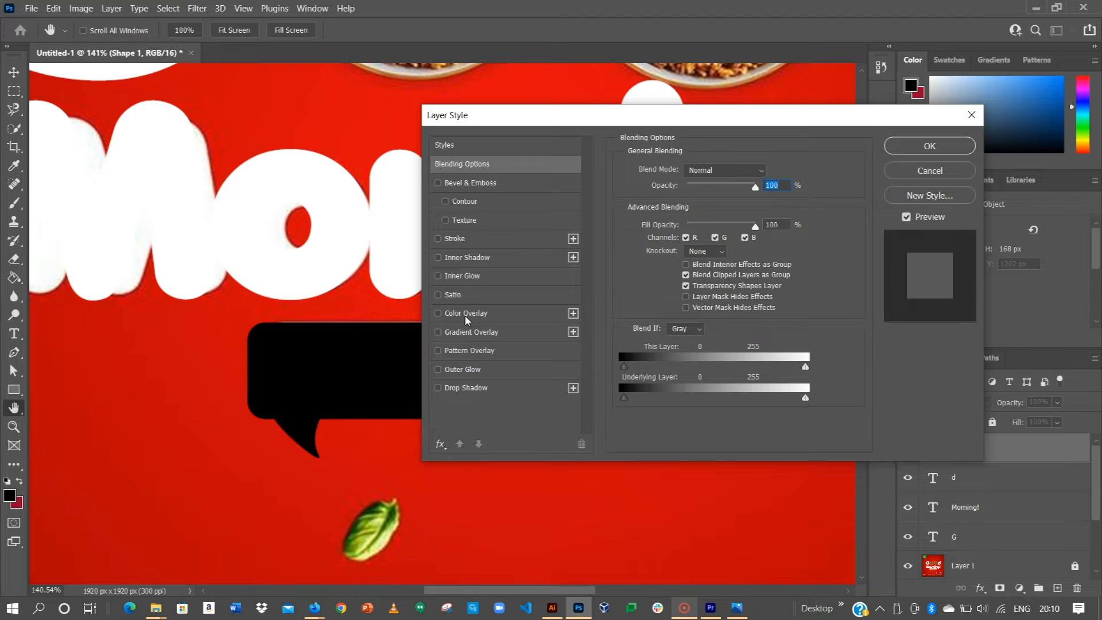
pyautogui.click(466, 316)
pyautogui.click(933, 147)
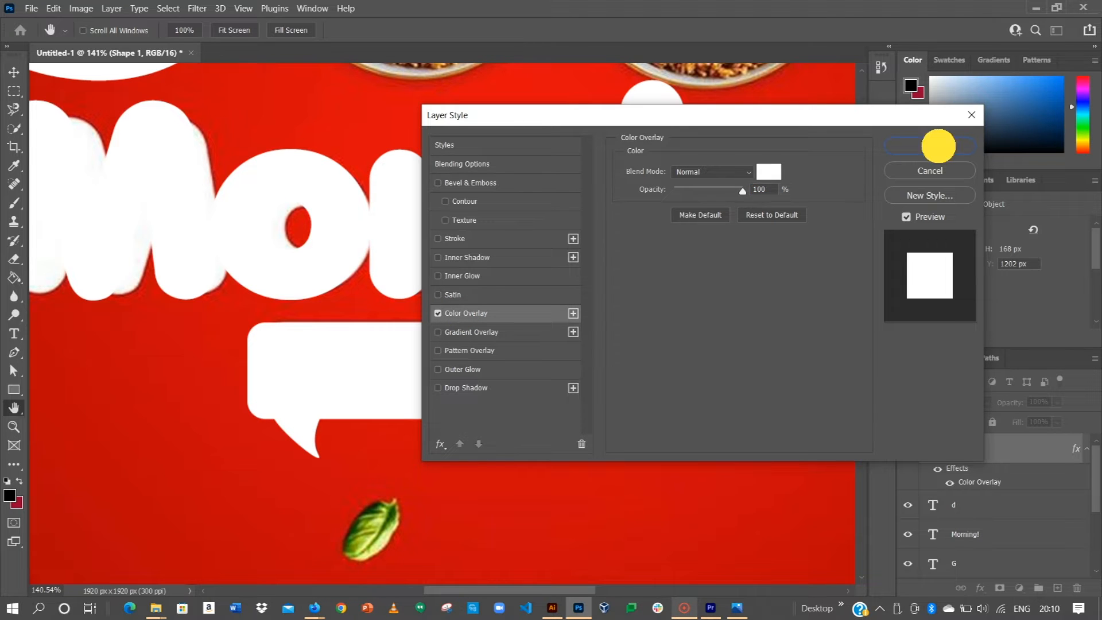
pyautogui.moveTo(550, 369); pyautogui.dragTo(539, 451)
pyautogui.click(144, 396)
pyautogui.click(13, 333)
pyautogui.click(270, 132)
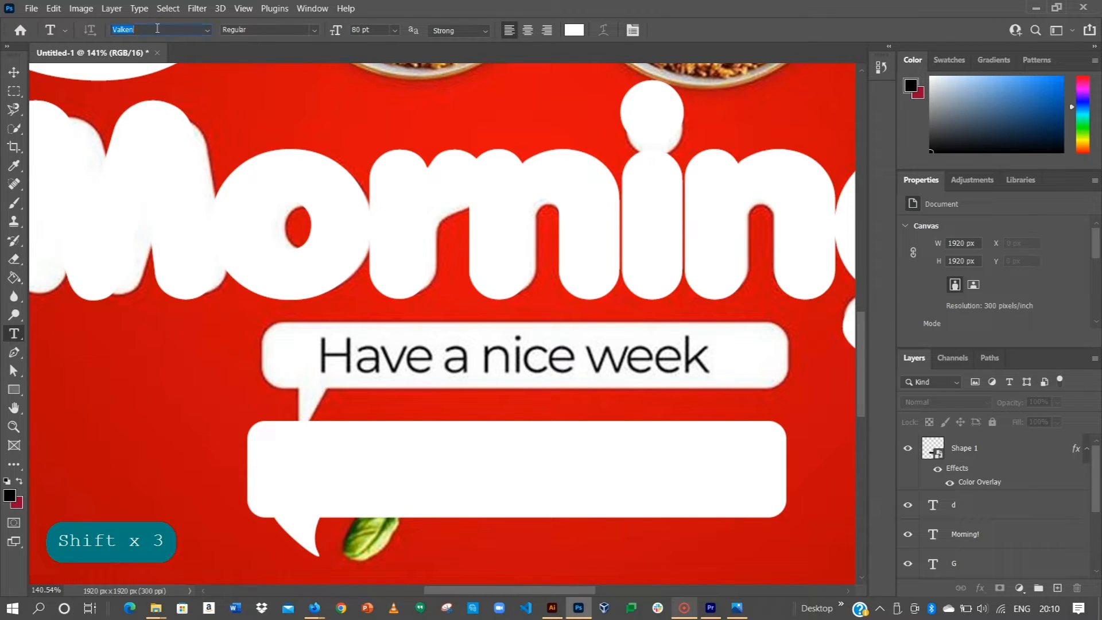
# Step: Type 'Have a nice week' in Intro Bold at 14 pt and commit the text layer
pyautogui.write('intro')
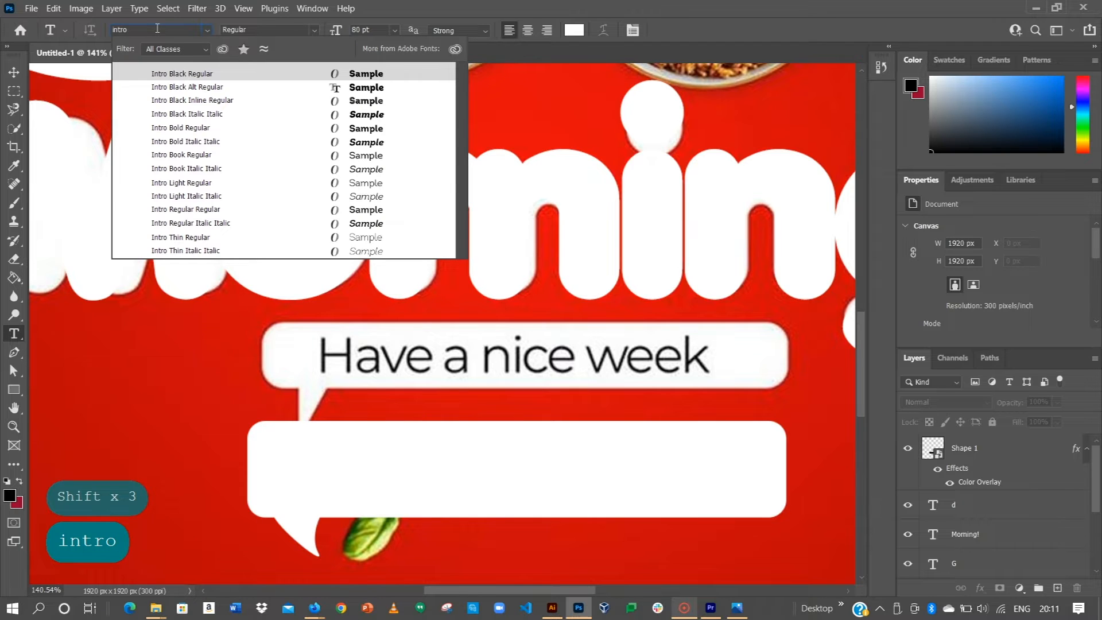
pyautogui.click(185, 130)
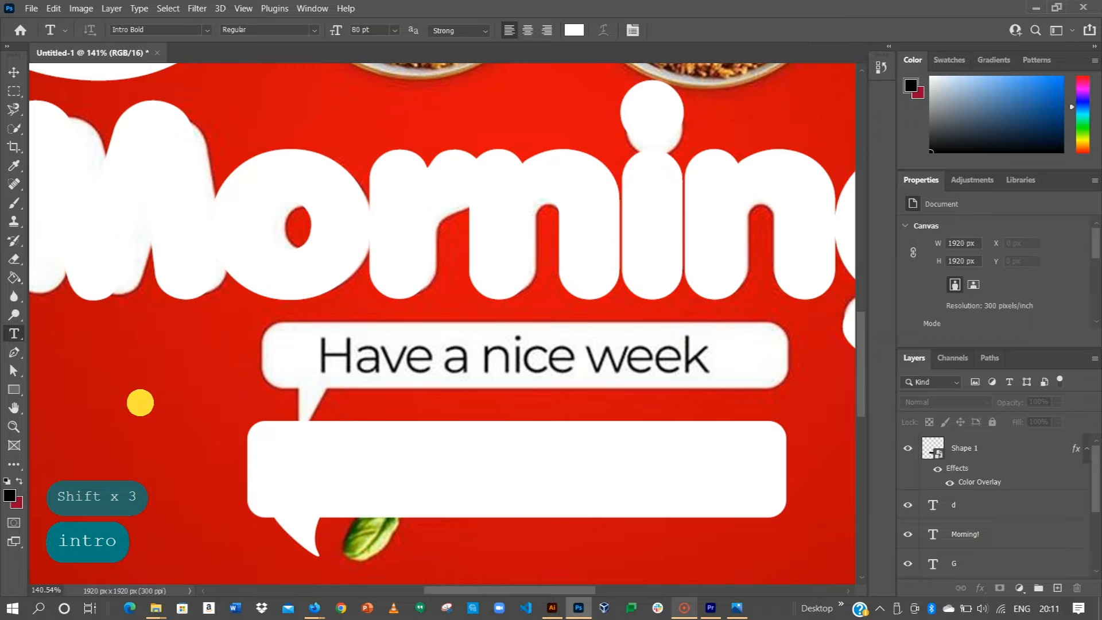
pyautogui.click(140, 402)
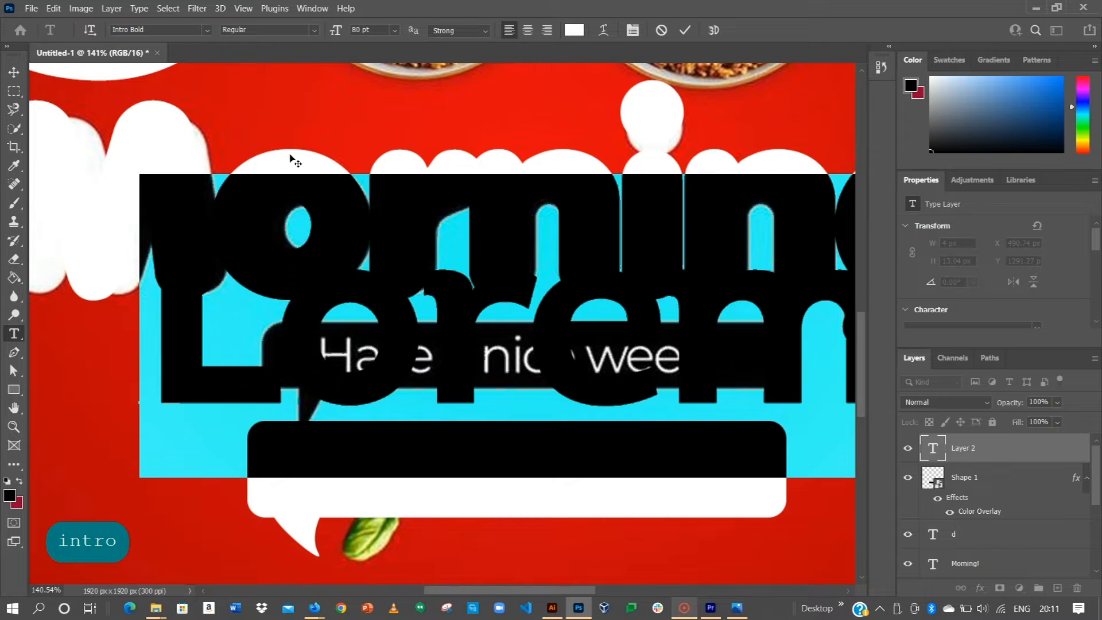
pyautogui.click(394, 30)
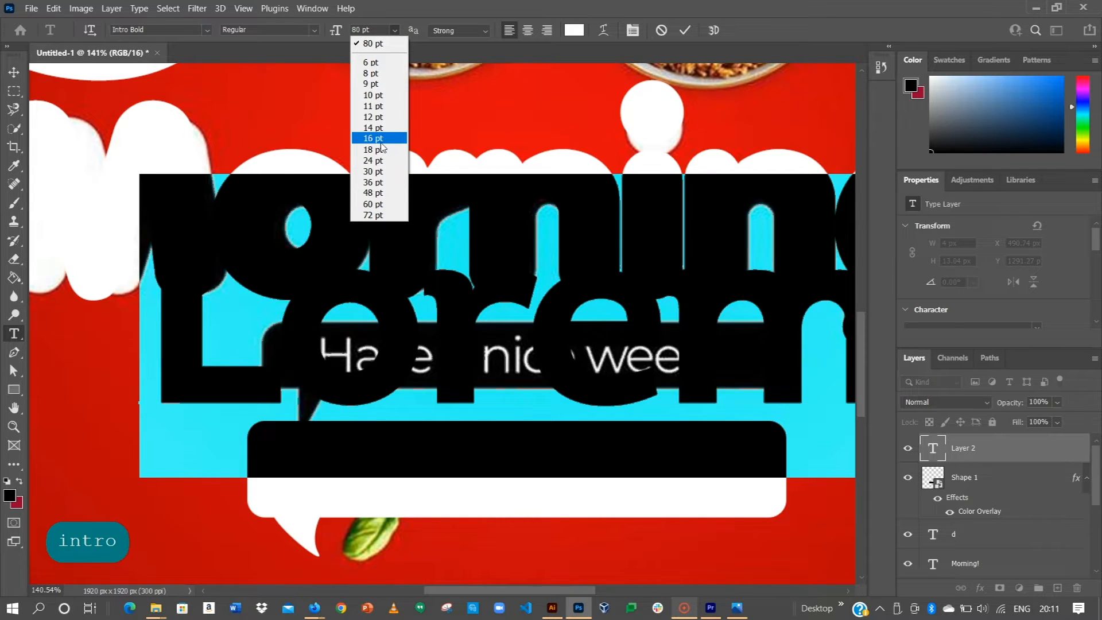
pyautogui.click(380, 139)
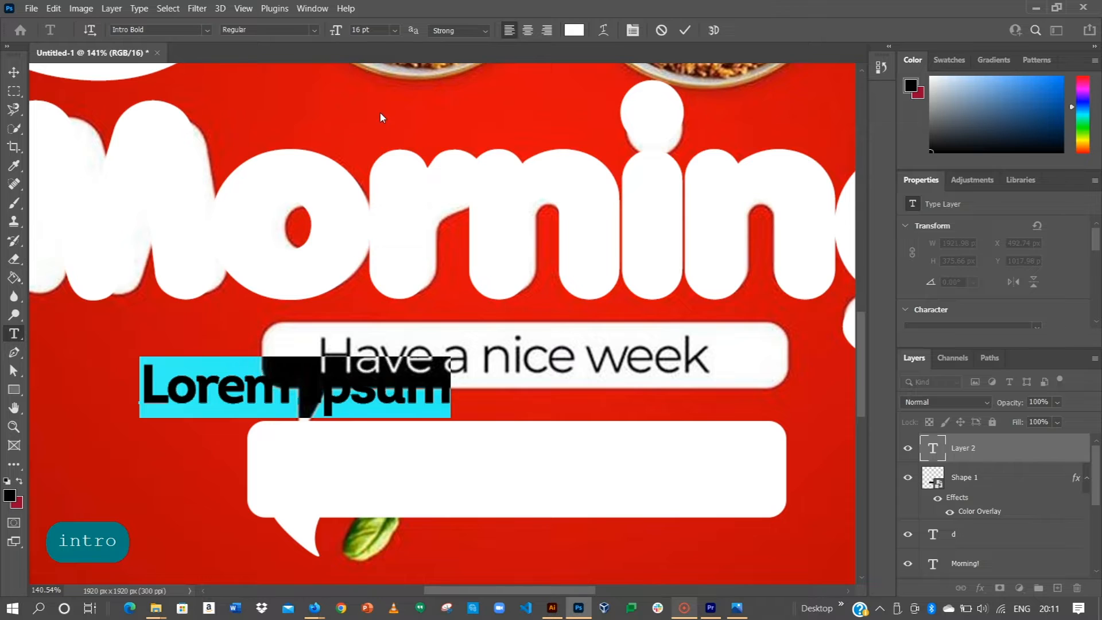
pyautogui.click(394, 30)
pyautogui.click(376, 131)
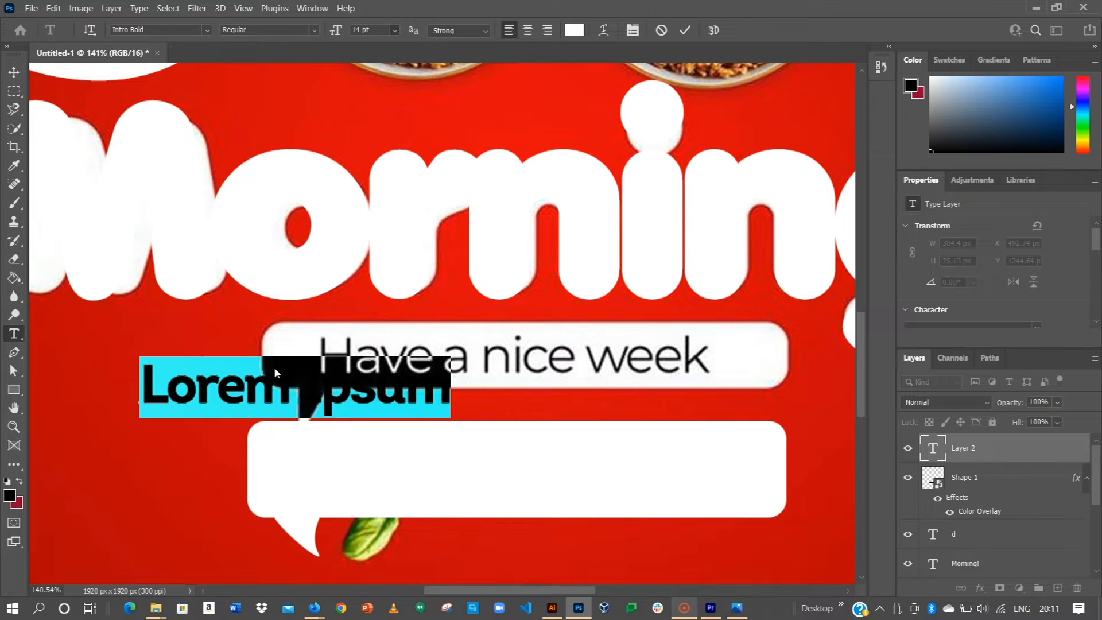
pyautogui.write('Have a nic')
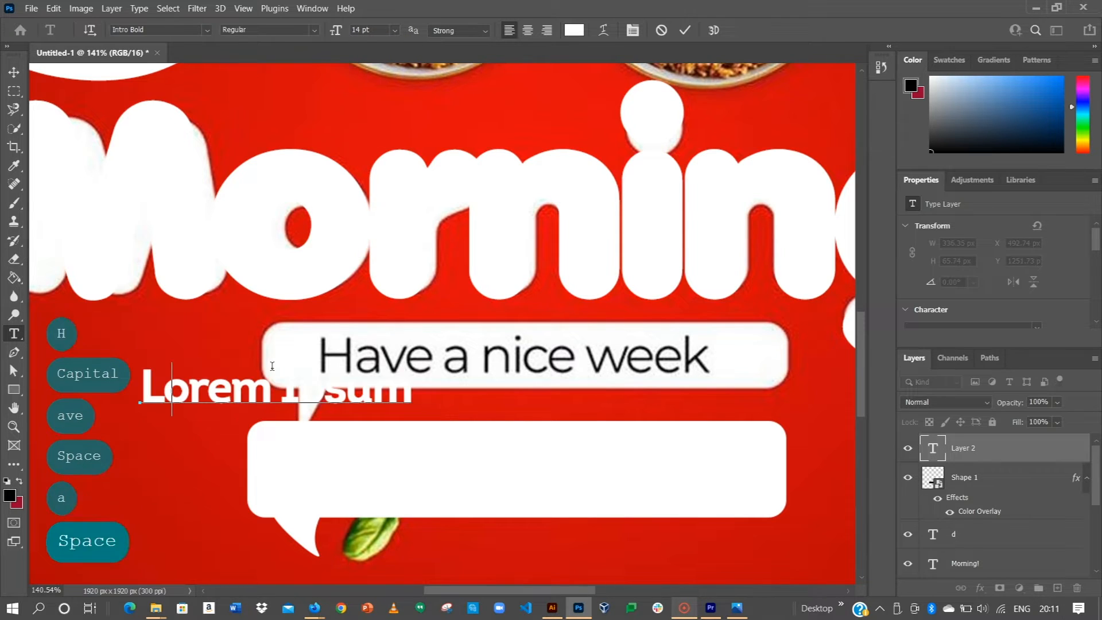
pyautogui.write('e w')
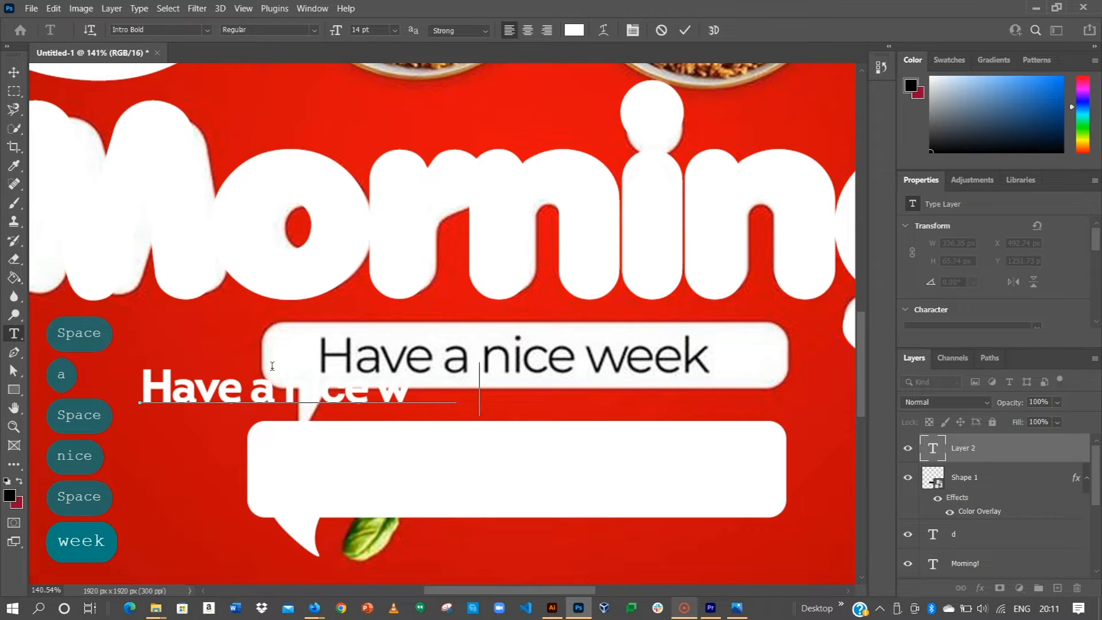
pyautogui.write('eek!')
pyautogui.press('BackSpace')
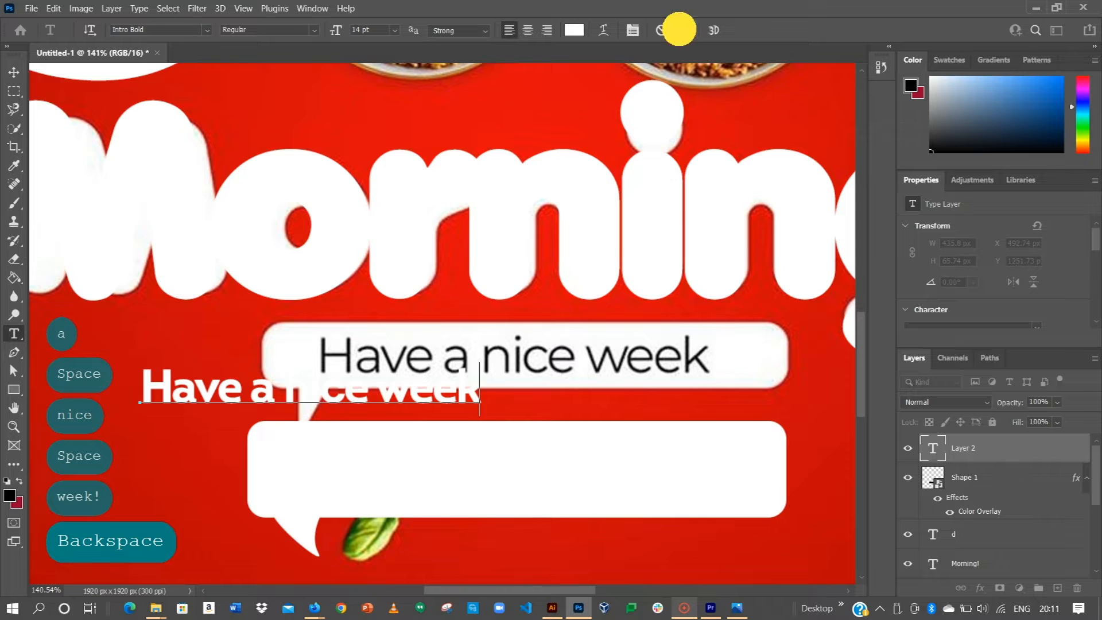
pyautogui.click(679, 29)
pyautogui.click(14, 79)
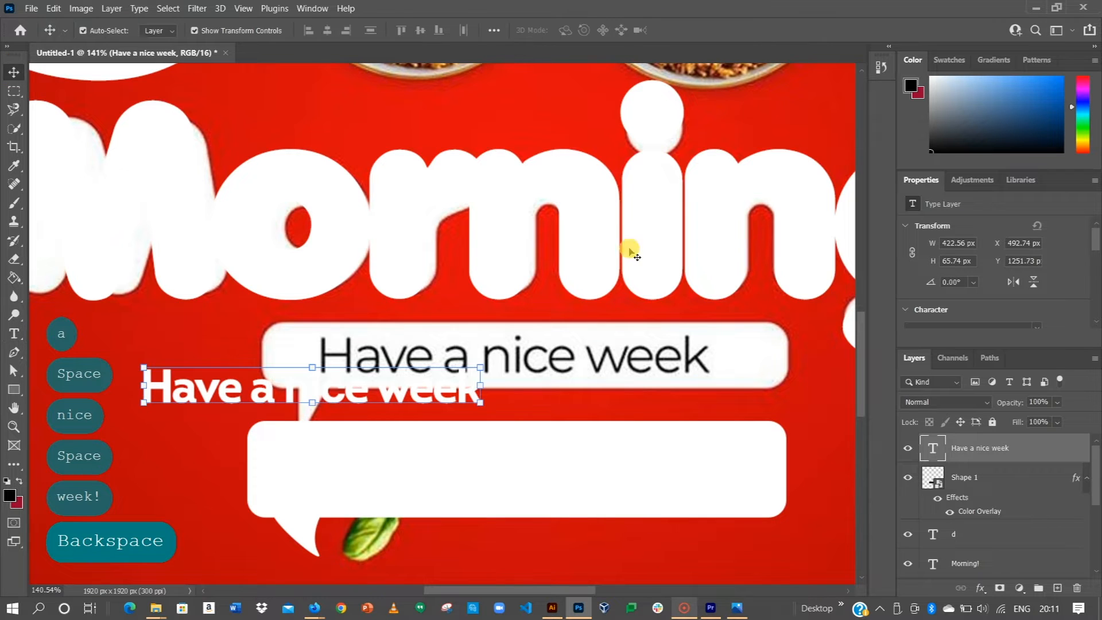
# Step: Make the text black and move the bubble and text over the reference bubble
pyautogui.scroll(-3, 979, 322)
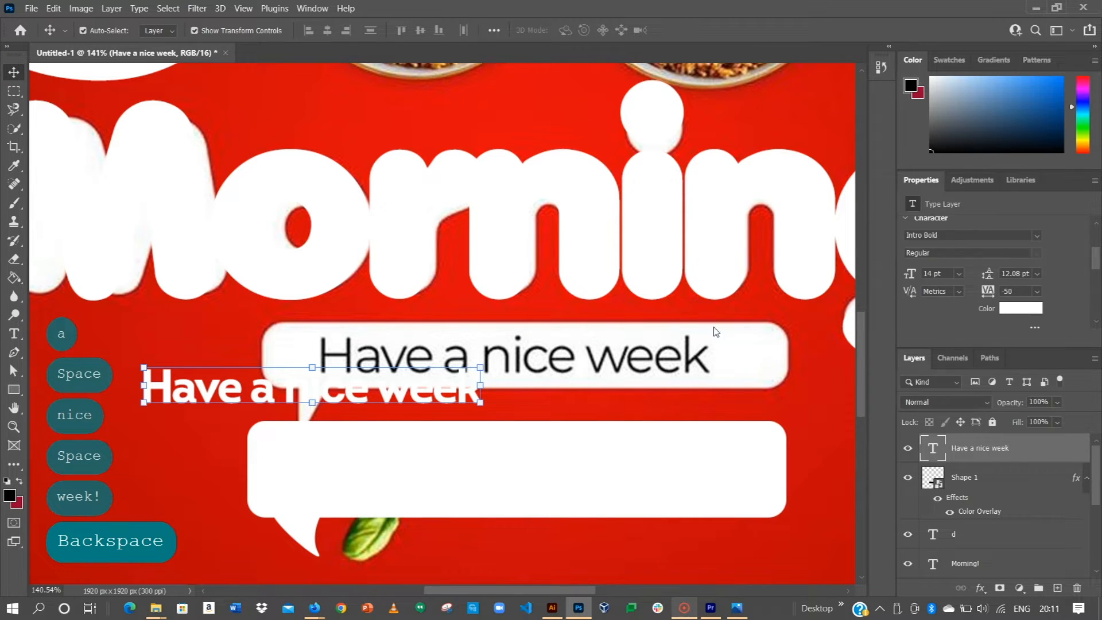
pyautogui.click(1021, 308)
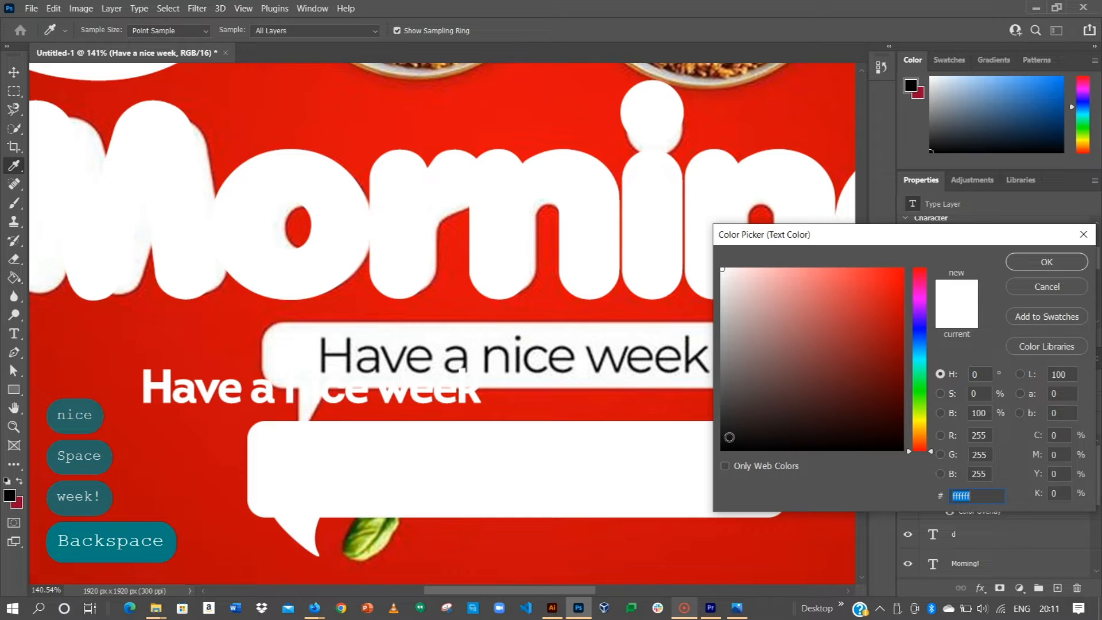
pyautogui.click(723, 448)
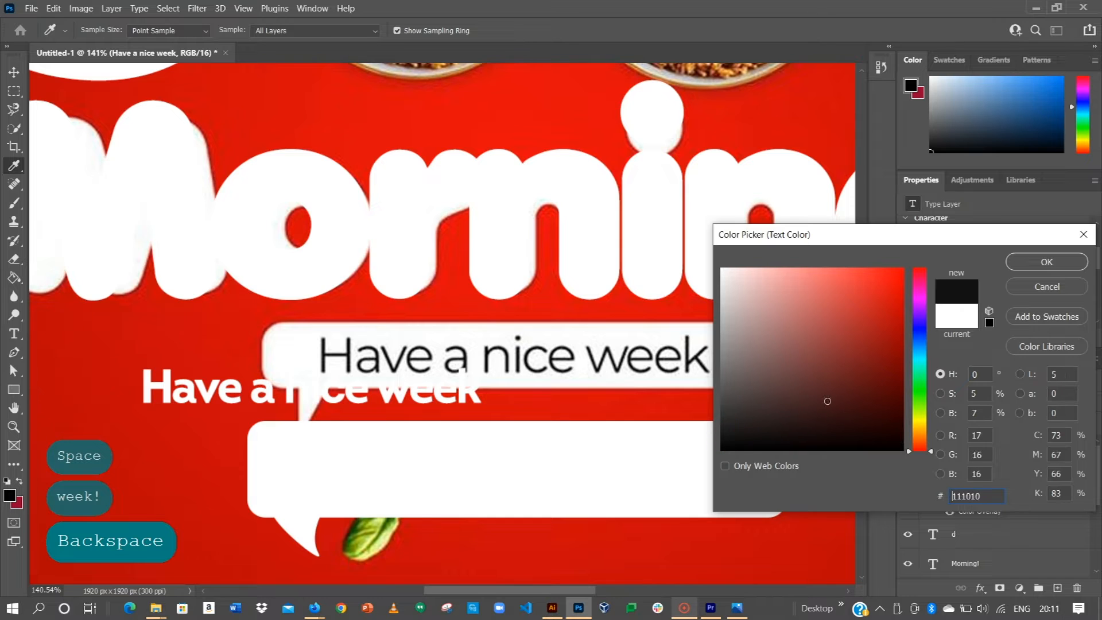
pyautogui.click(1046, 262)
pyautogui.click(15, 73)
pyautogui.moveTo(462, 473); pyautogui.dragTo(463, 376)
pyautogui.moveTo(159, 390); pyautogui.dragTo(381, 375)
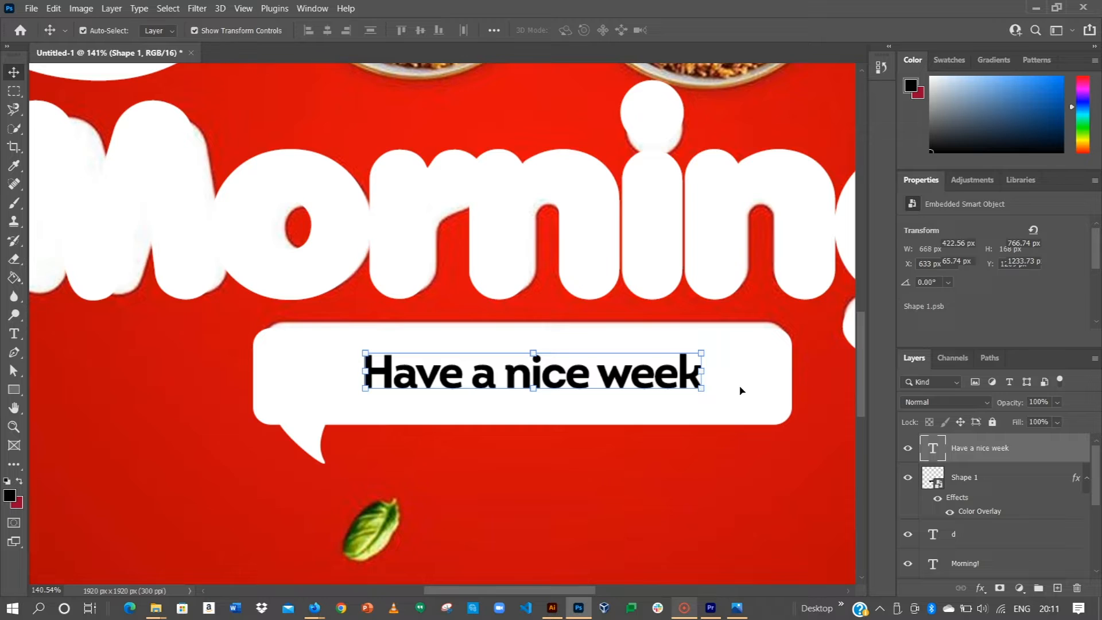
# Step: Enlarge the text to 18 pt and center it inside the white bubble
pyautogui.scroll(-2, 967, 246)
pyautogui.click(958, 308)
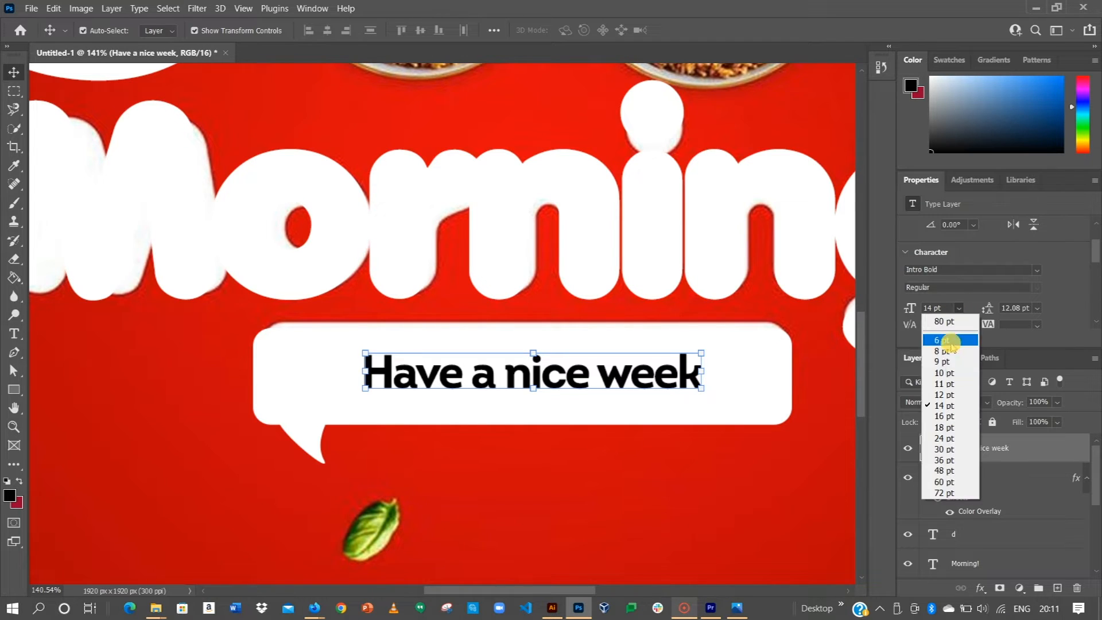
pyautogui.click(938, 425)
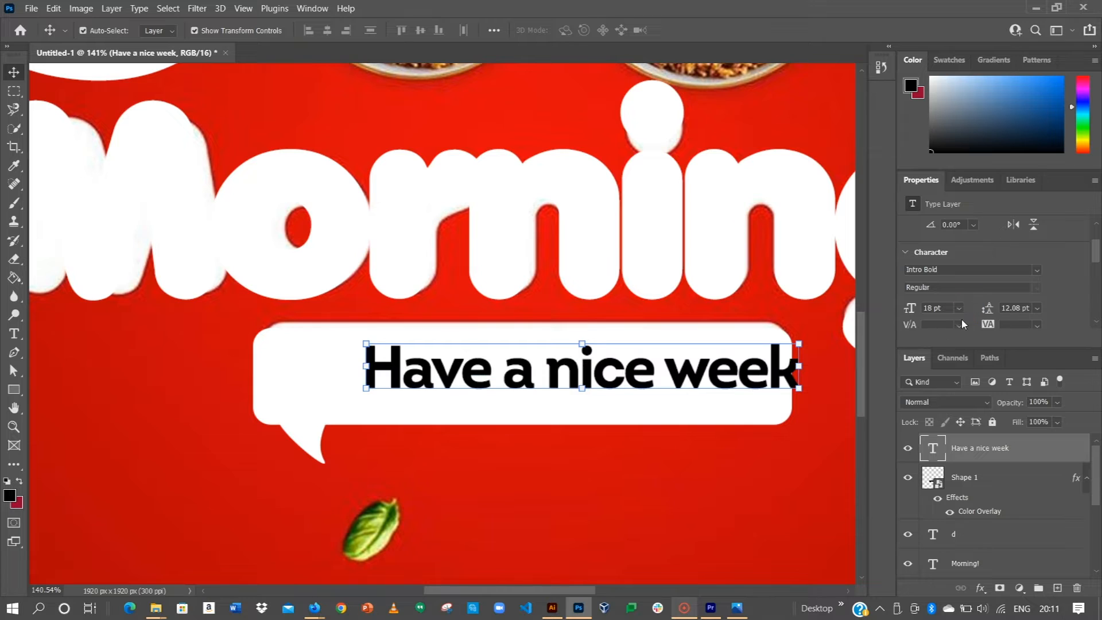
pyautogui.moveTo(722, 377); pyautogui.dragTo(676, 383)
pyautogui.press('Left')
pyautogui.press('Left')
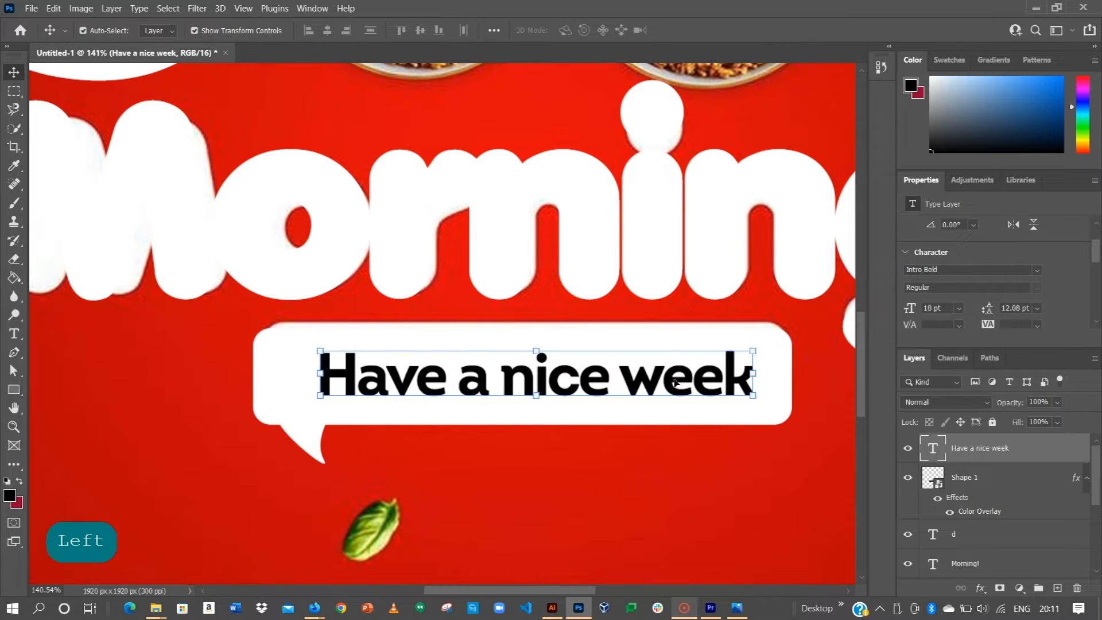
pyautogui.hotkey('ctrl', '0')
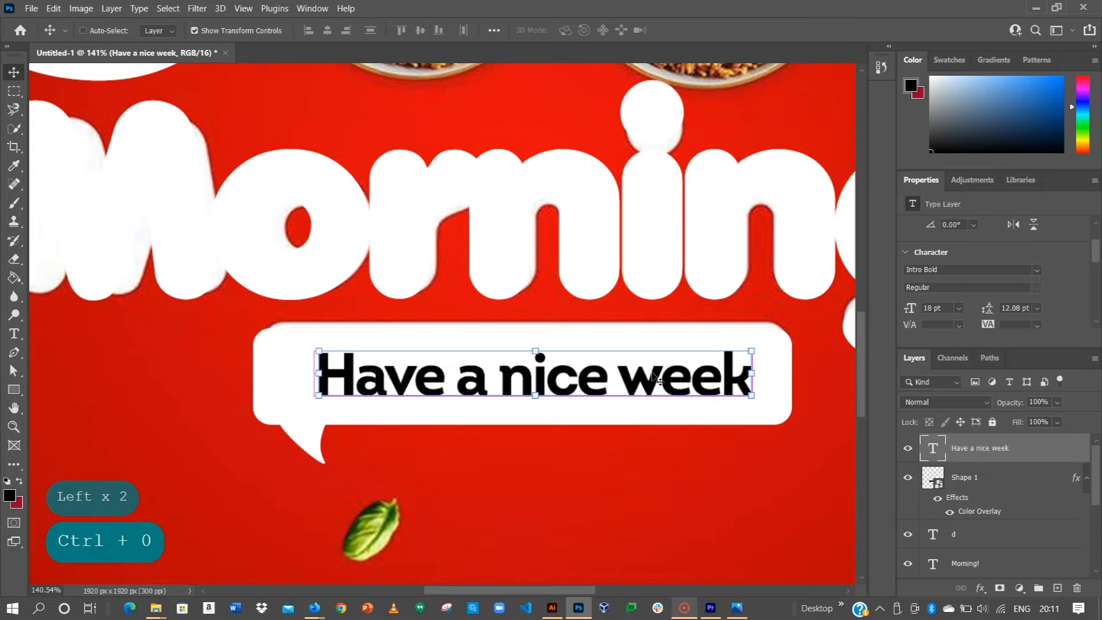
pyautogui.click(412, 415)
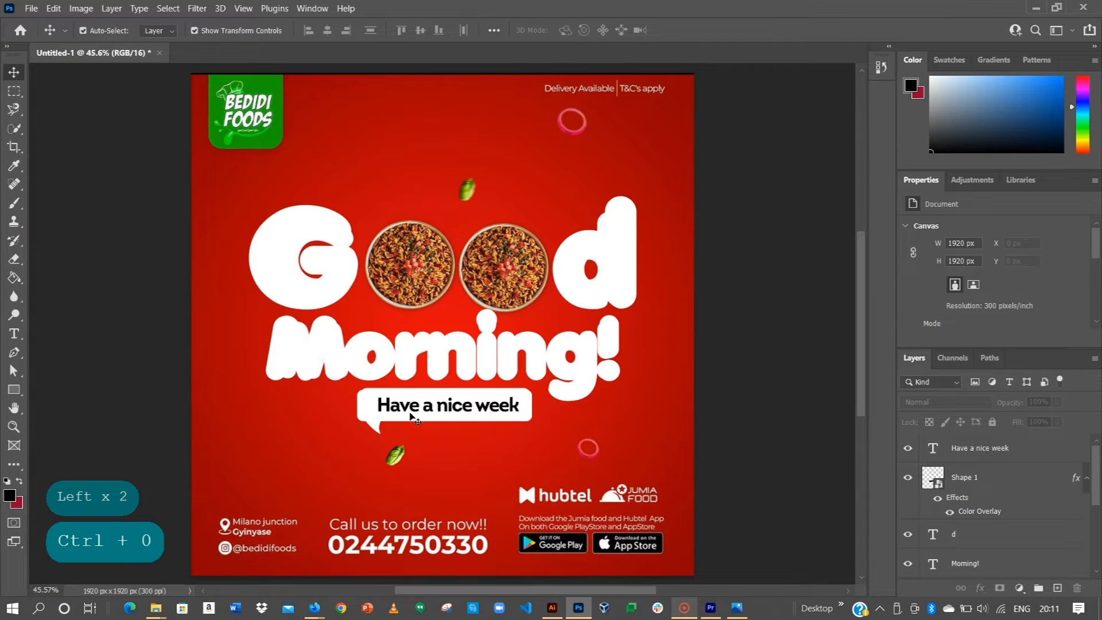
# Step: Add a 'Kenkey House' text line near the bottom-left address area
pyautogui.scroll(3, 308, 478)
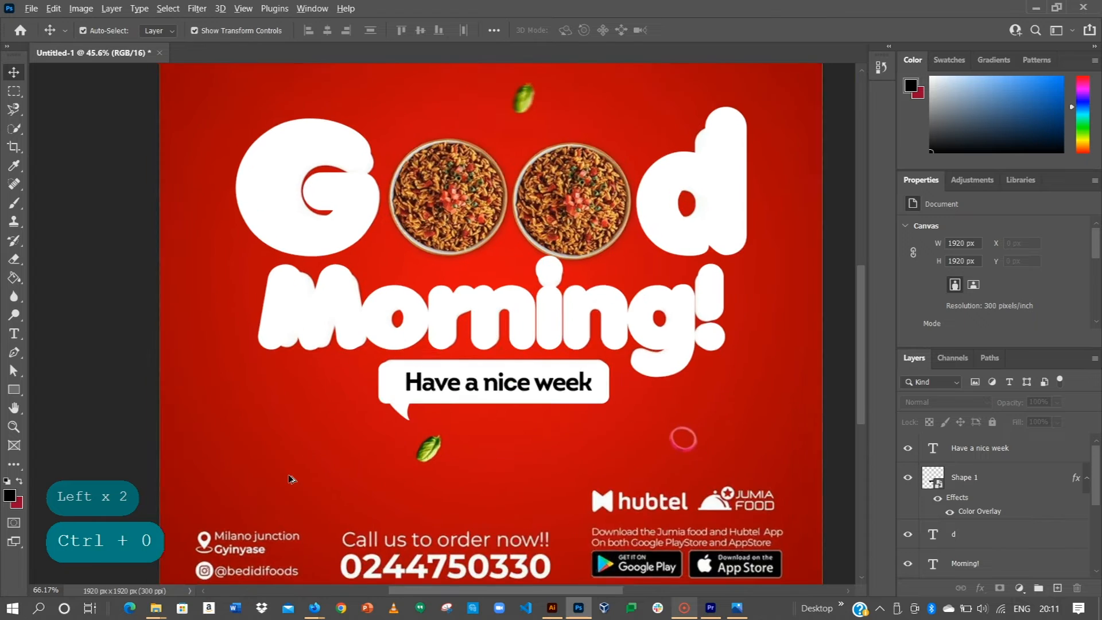
pyautogui.moveTo(205, 514); pyautogui.dragTo(347, 355)
pyautogui.scroll(2, 333, 423)
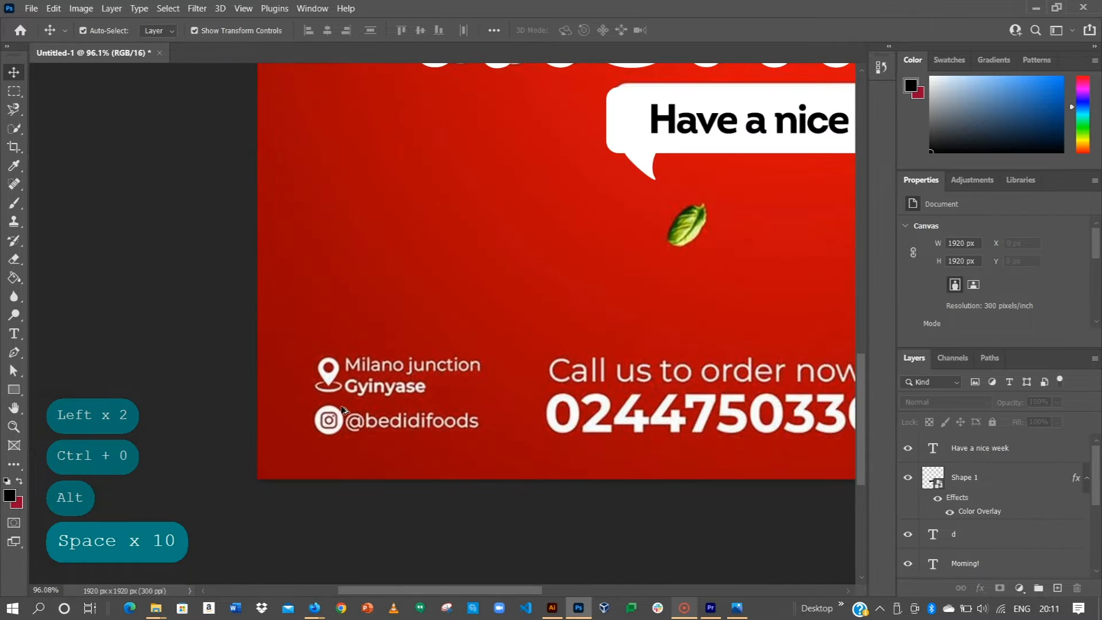
pyautogui.scroll(2, 386, 393)
pyautogui.moveTo(472, 344); pyautogui.dragTo(448, 380)
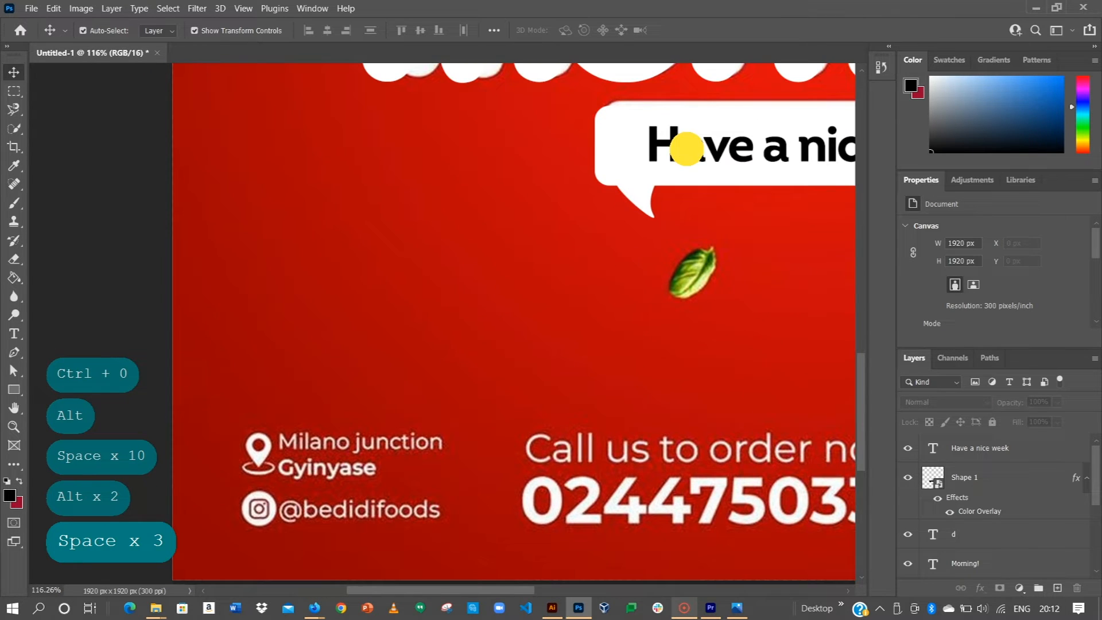
pyautogui.click(686, 146)
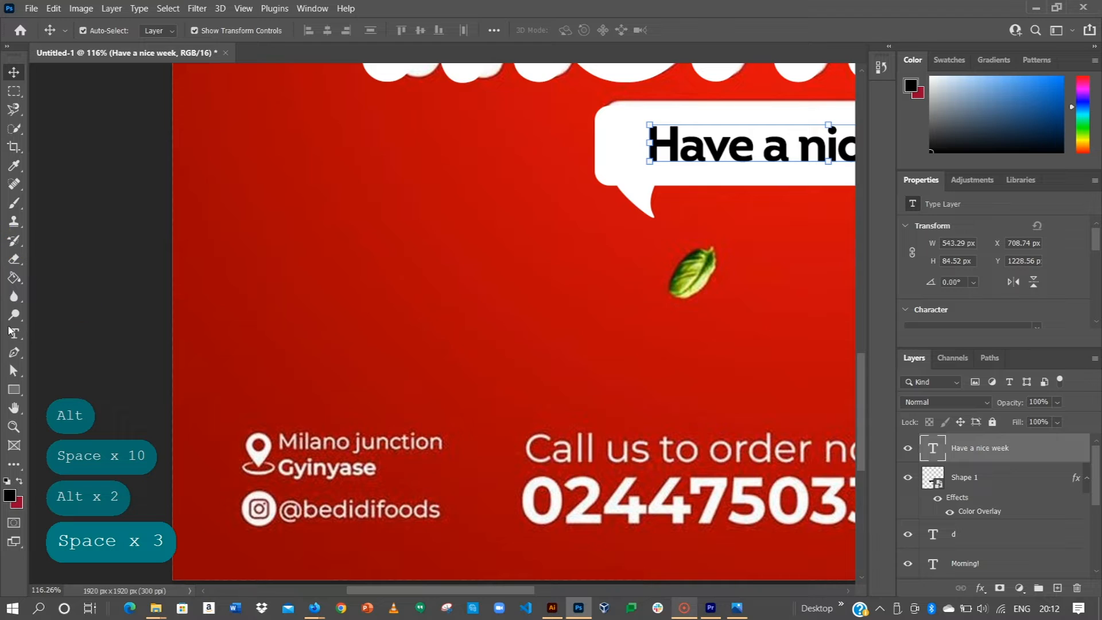
pyautogui.click(14, 333)
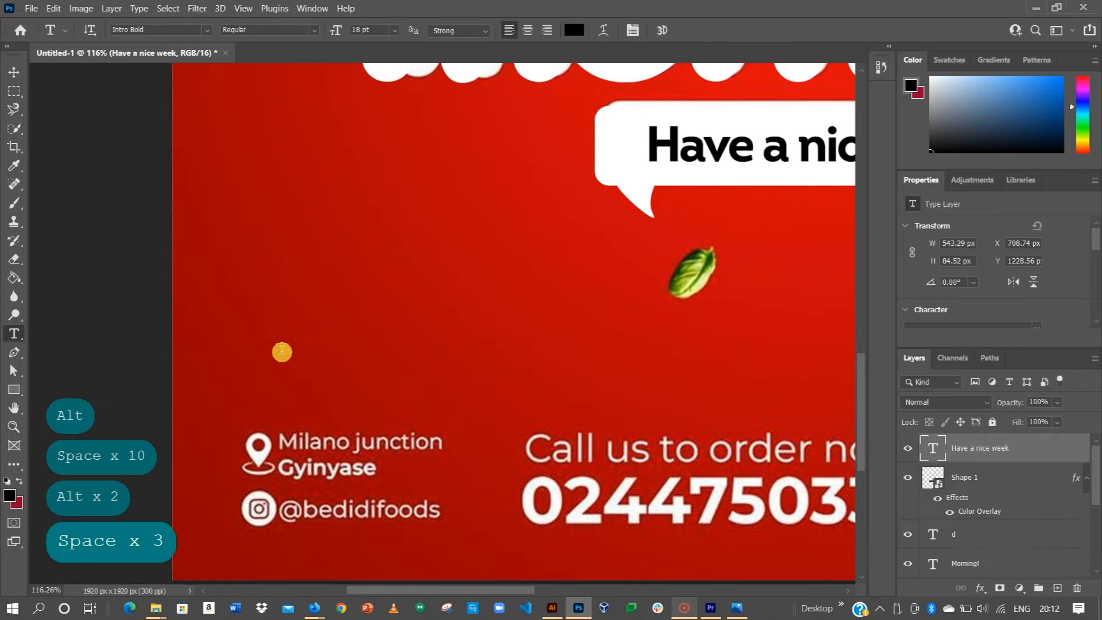
pyautogui.click(282, 352)
pyautogui.press('BackSpace')
pyautogui.press('BackSpace')
pyautogui.press('BackSpace')
pyautogui.press('BackSpace')
pyautogui.hotkey('ctrl', 'a')
pyautogui.write('Ada')
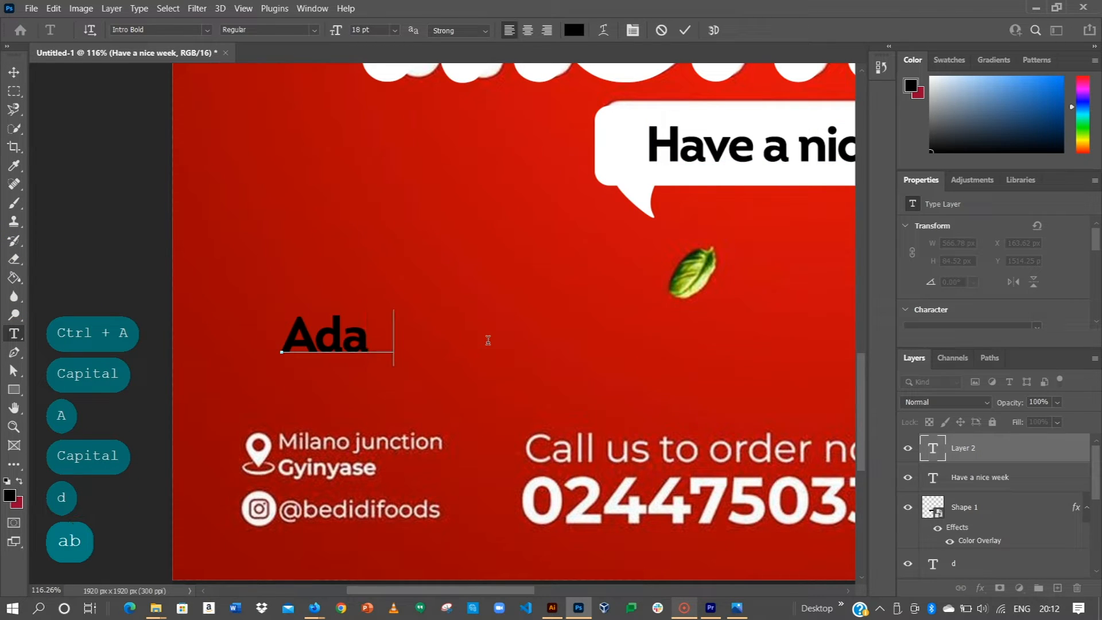
pyautogui.write('braka')
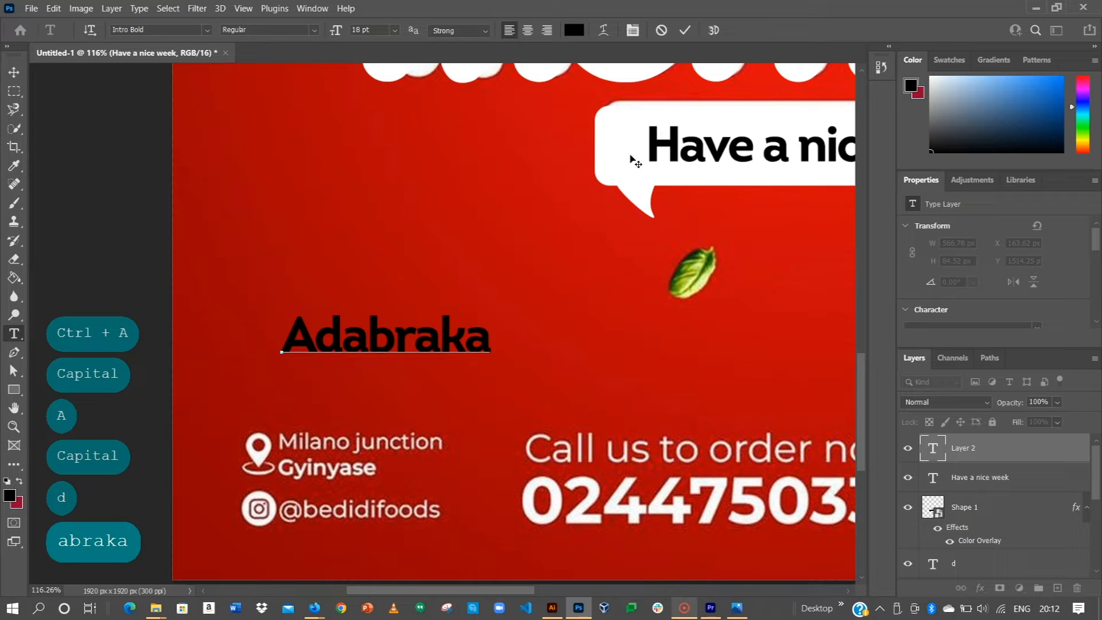
pyautogui.hotkey('ctrl', 'a')
pyautogui.write('Kenk')
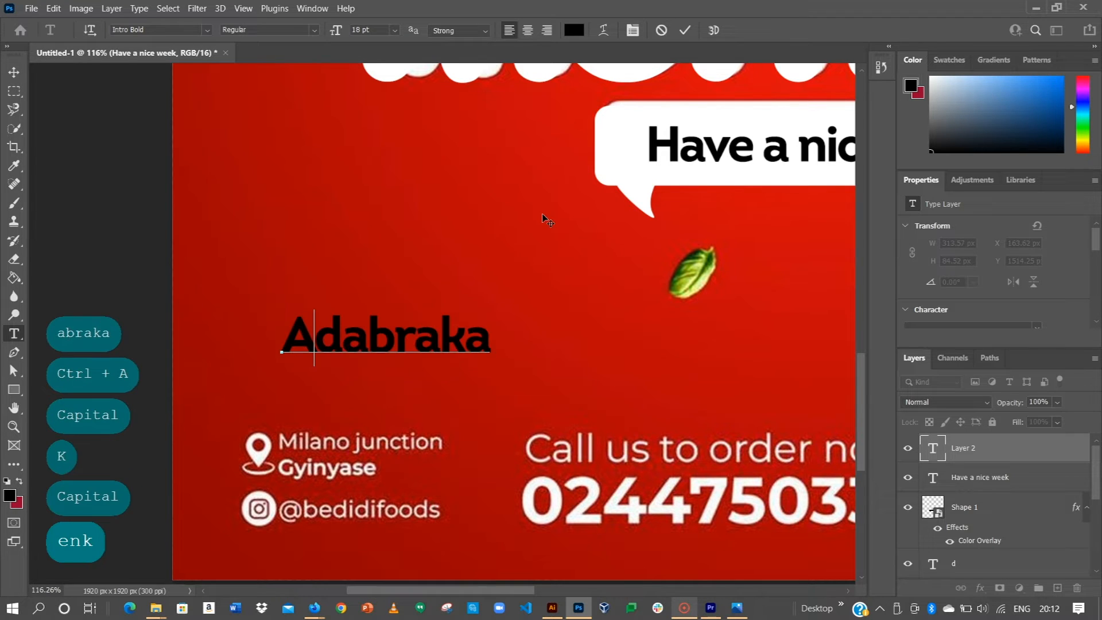
pyautogui.write('ey House')
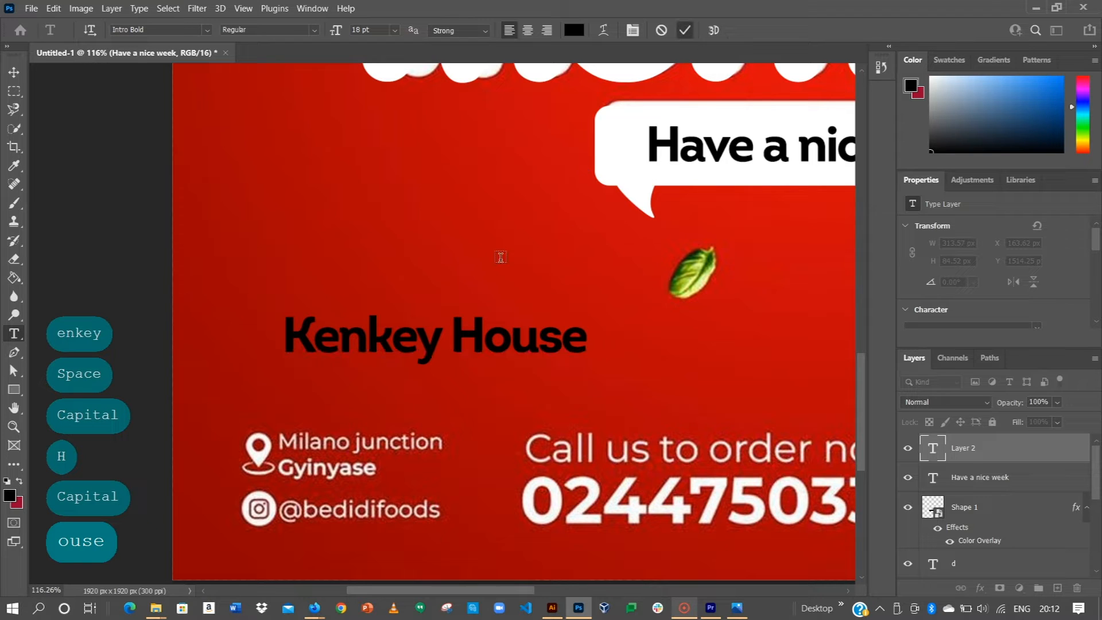
pyautogui.click(355, 413)
# Step: Add an 'Adabraka' text line just below Kenkey House
pyautogui.click(355, 411)
pyautogui.write('Ada')
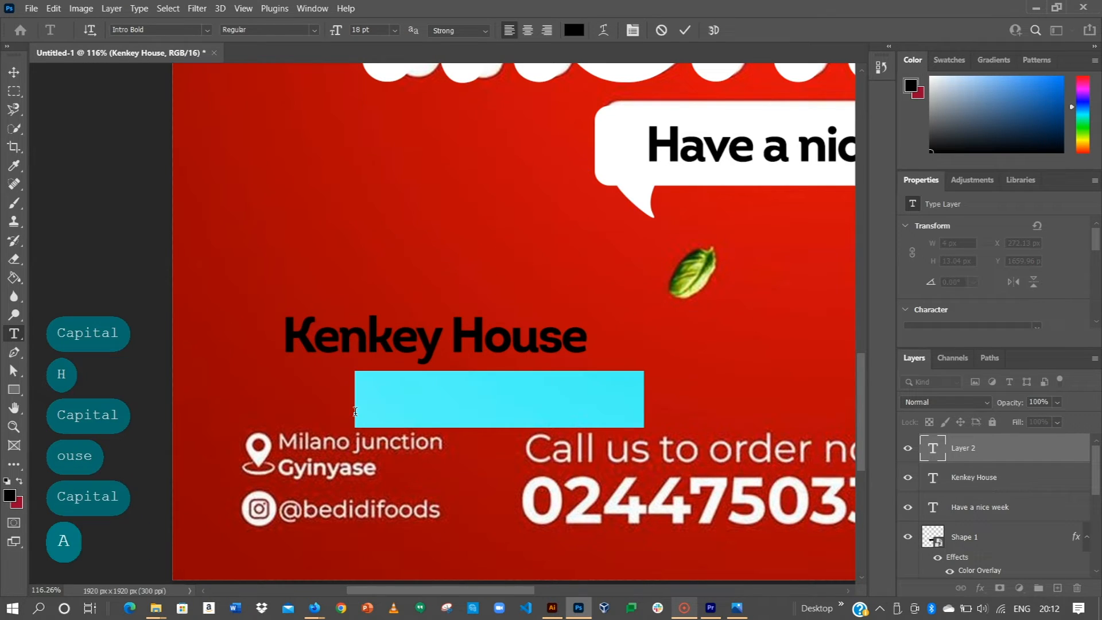
pyautogui.write('braka')
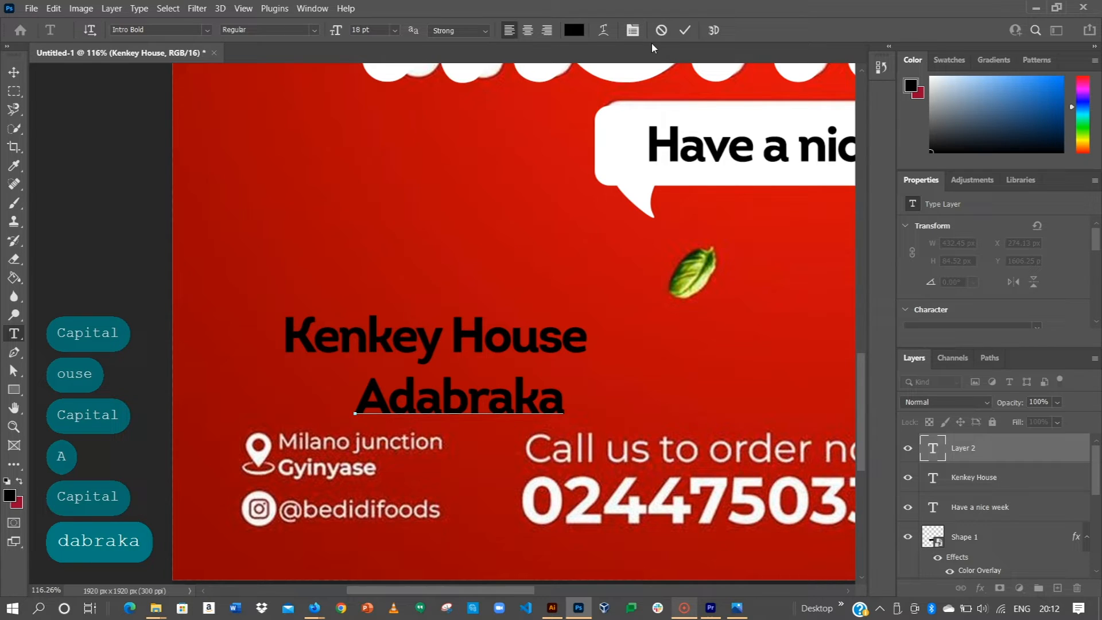
pyautogui.click(667, 39)
# Step: Set both lines to 10 pt and move them onto the Milano junction address lines
pyautogui.press('v')
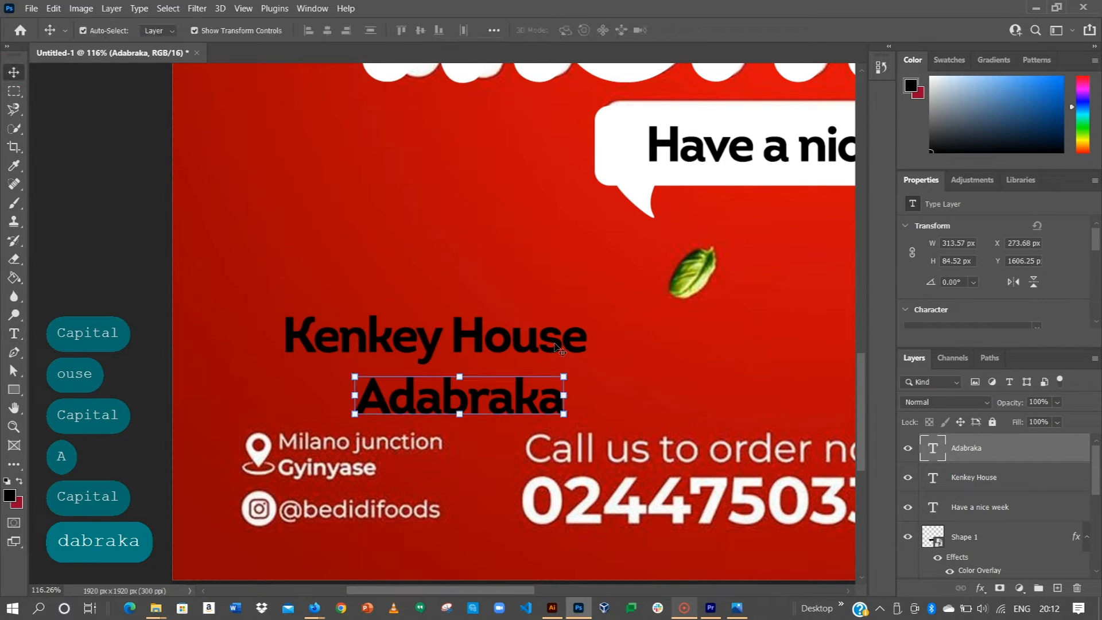
pyautogui.keyDown('shift'); pyautogui.click(517, 344); pyautogui.keyUp('shift')
pyautogui.scroll(-3, 966, 279)
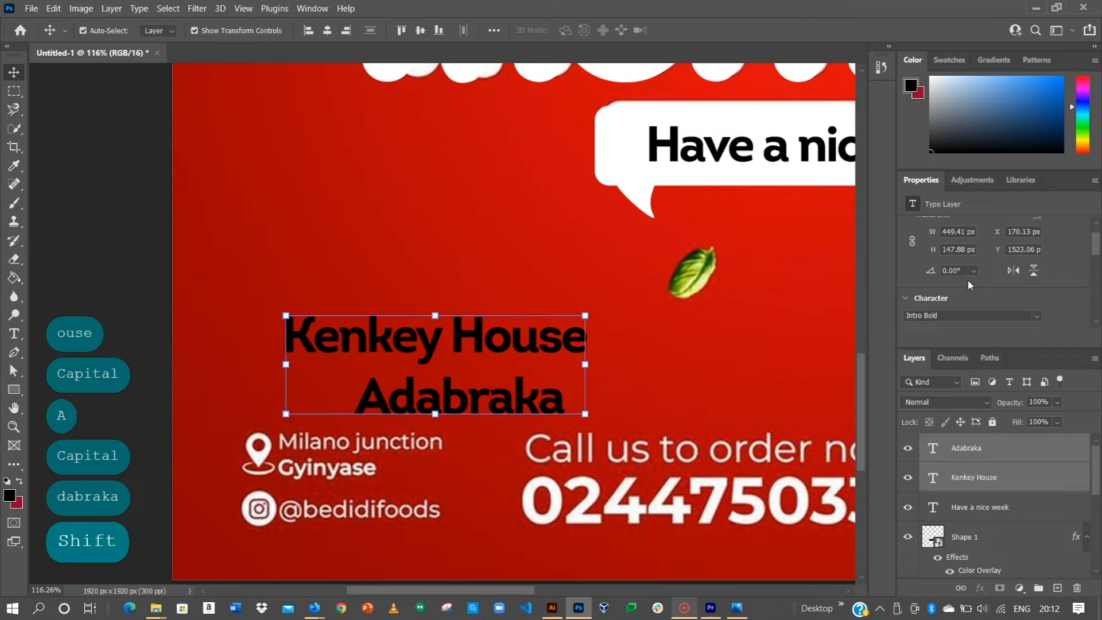
pyautogui.click(958, 296)
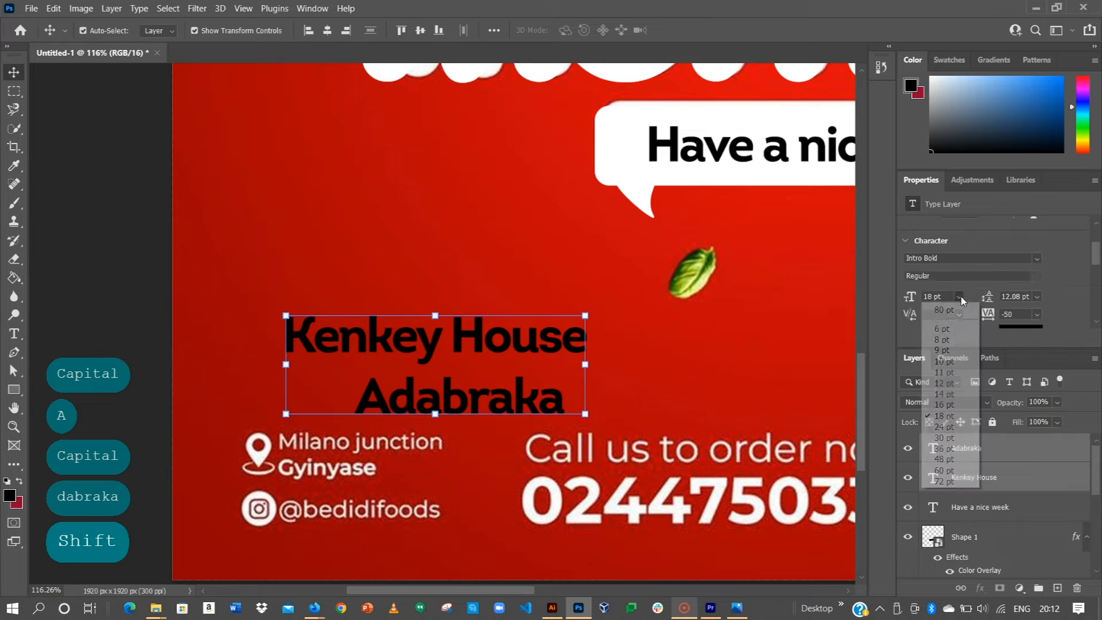
pyautogui.click(945, 361)
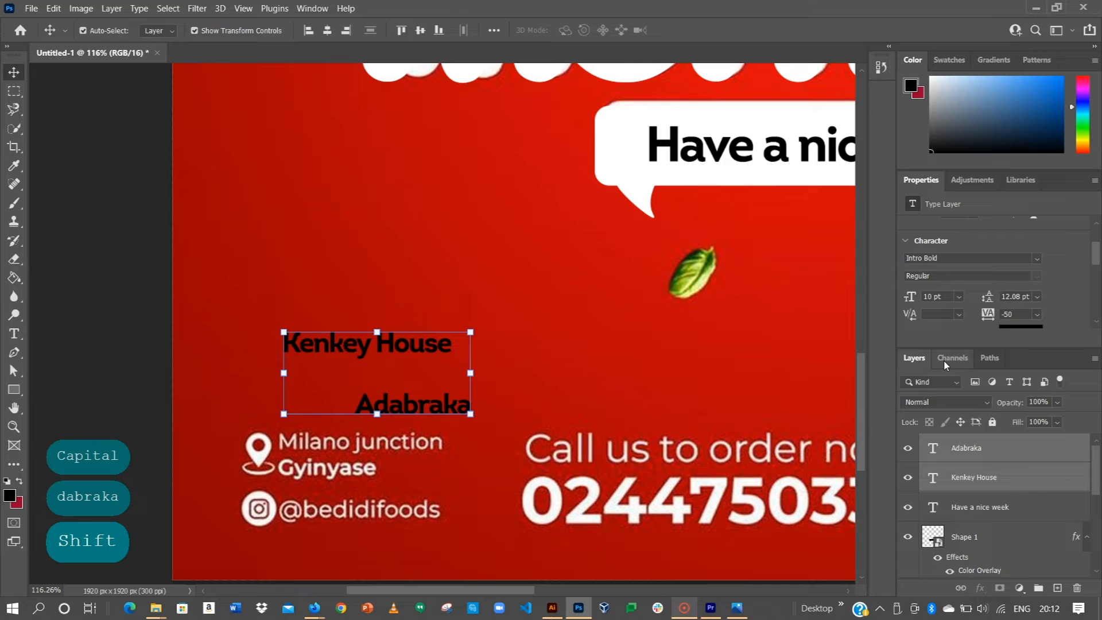
pyautogui.click(192, 281)
pyautogui.moveTo(336, 353); pyautogui.dragTo(330, 449)
pyautogui.moveTo(418, 409); pyautogui.dragTo(309, 360)
pyautogui.scroll(3, 344, 466)
pyautogui.click(357, 334)
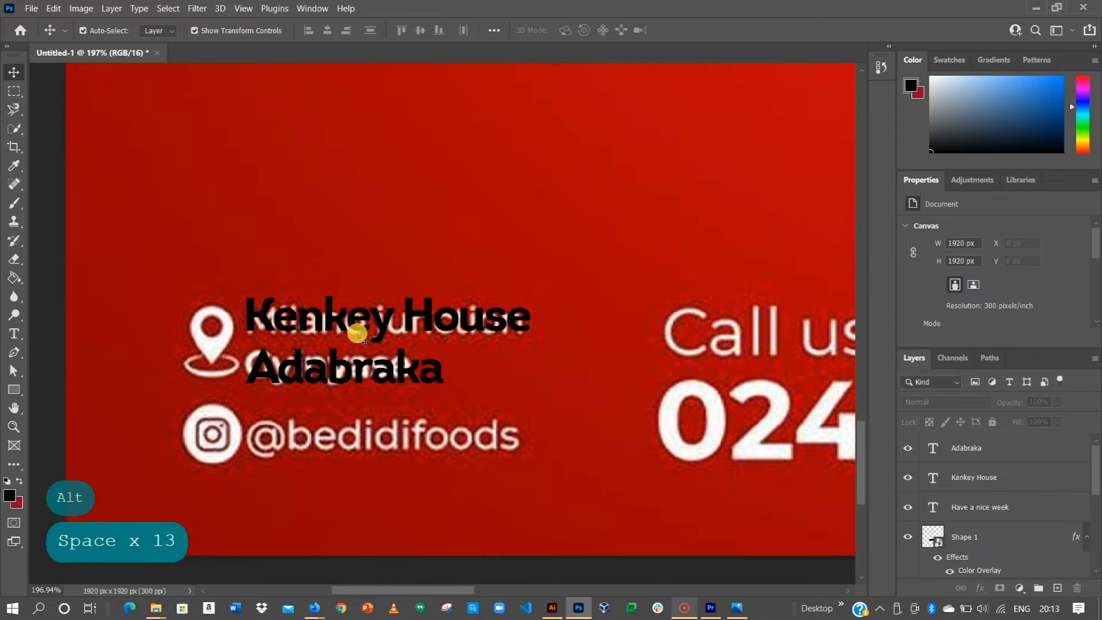
pyautogui.moveTo(379, 379); pyautogui.dragTo(369, 445)
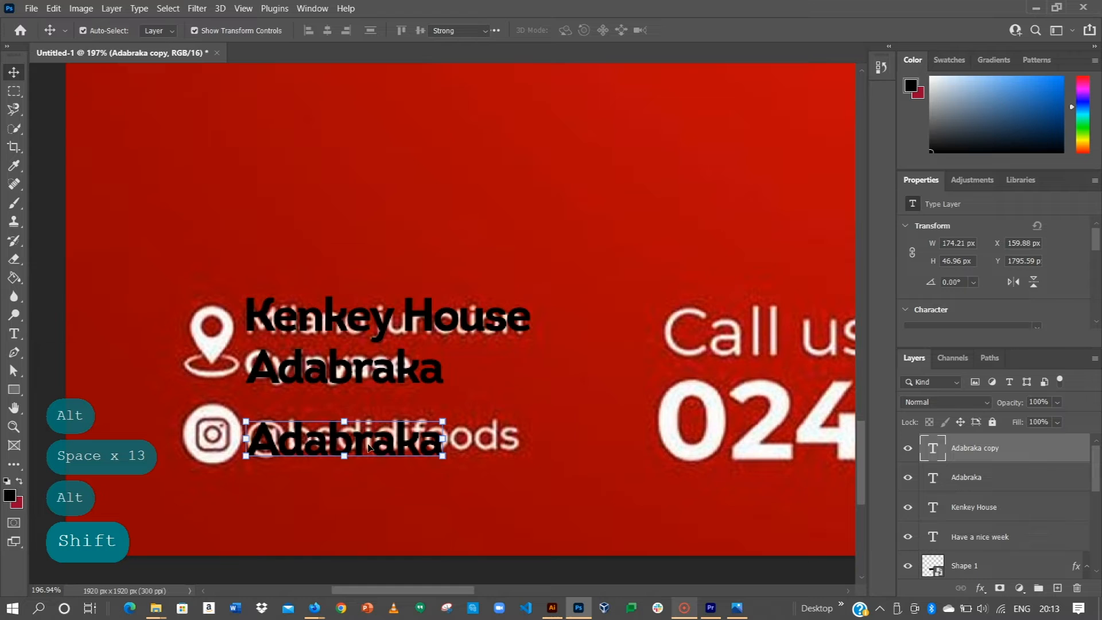
pyautogui.doubleClick(368, 444)
pyautogui.press('BackSpace')
pyautogui.write('@')
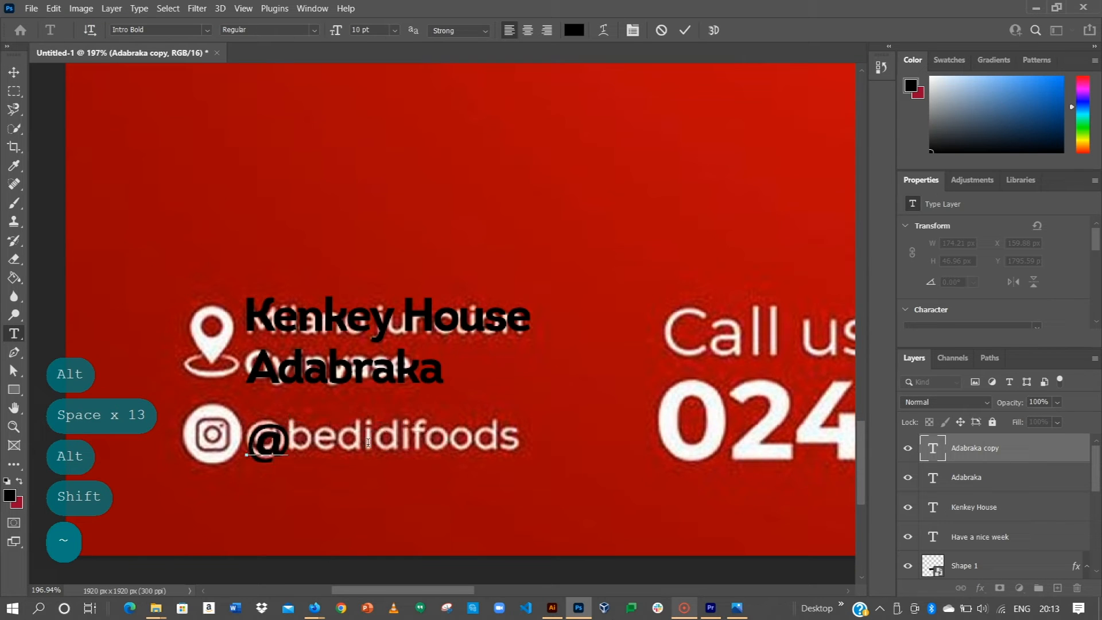
pyautogui.write('chop')
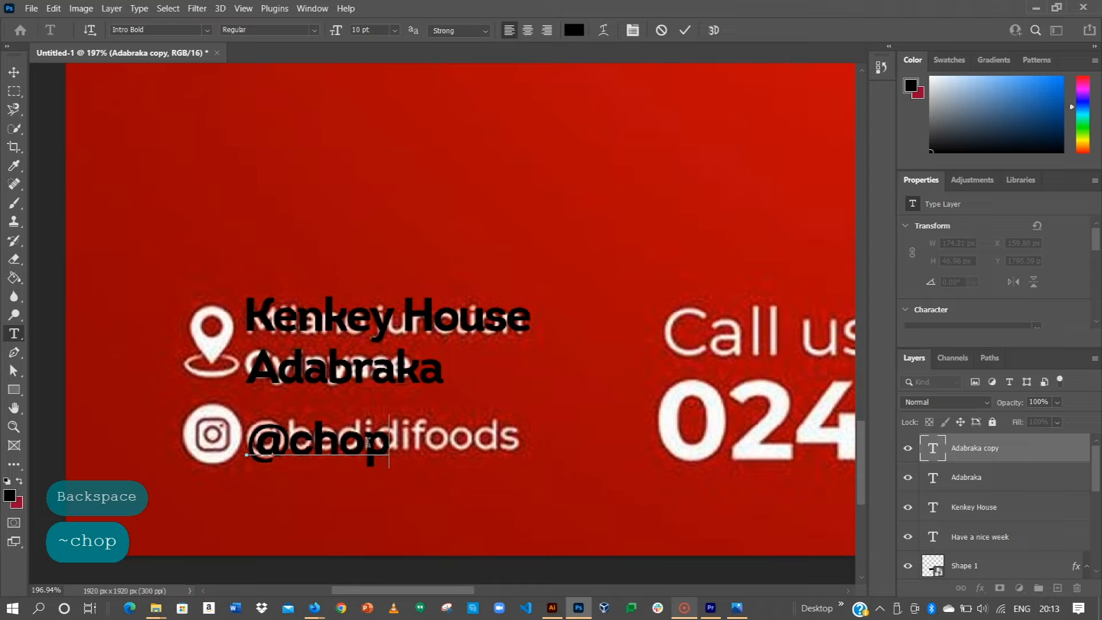
pyautogui.write('itgh')
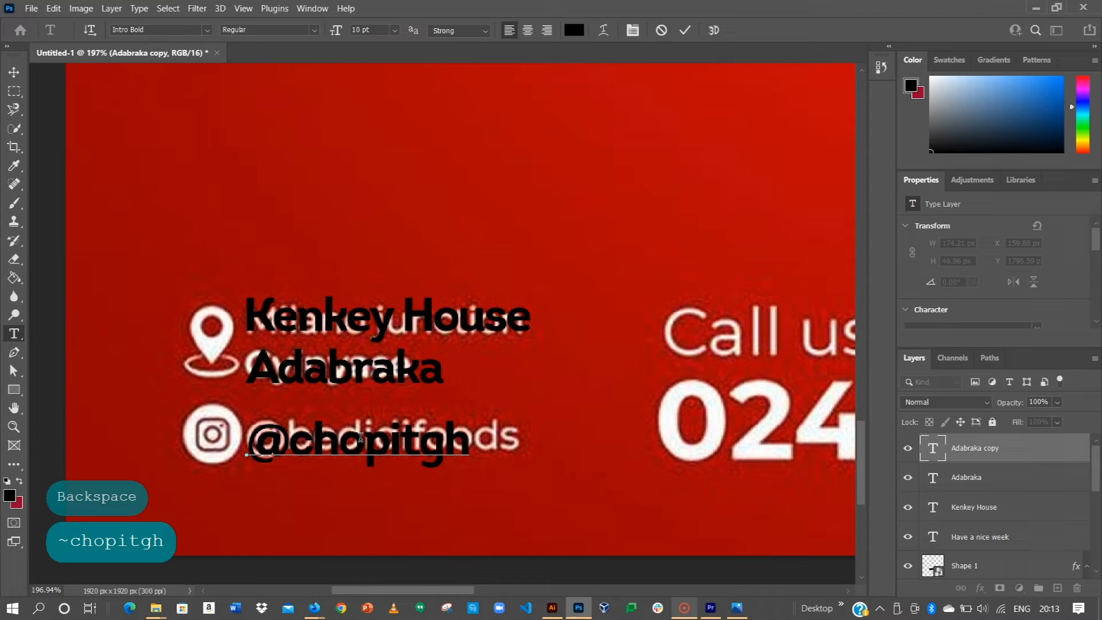
pyautogui.click(685, 32)
pyautogui.press('v')
pyautogui.keyDown('shift'); pyautogui.click(360, 373); pyautogui.keyUp('shift')
pyautogui.keyDown('shift'); pyautogui.click(400, 328); pyautogui.keyUp('shift')
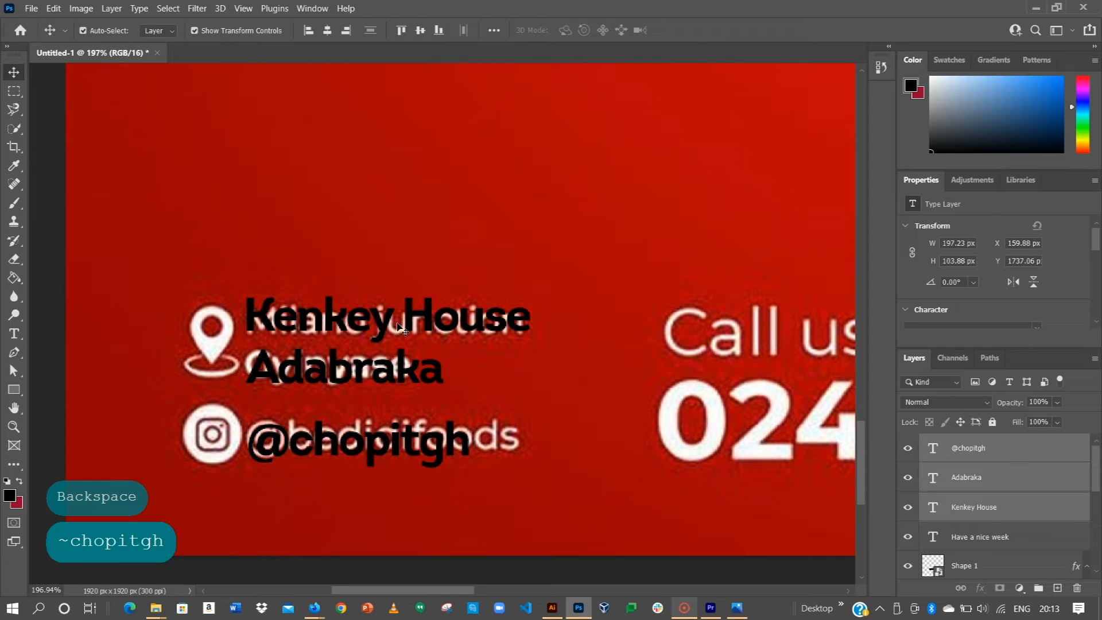
# Step: Change the colour of the three selected text lines to near-white #fbfbfb
pyautogui.scroll(-3, 921, 326)
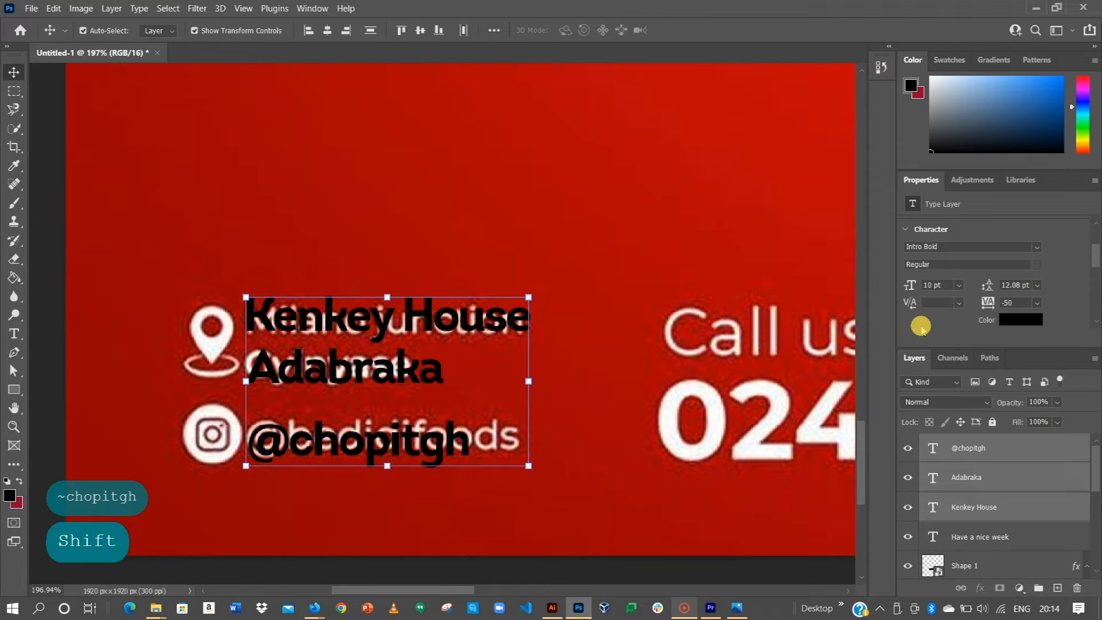
pyautogui.click(1020, 320)
pyautogui.click(677, 409)
pyautogui.click(763, 305)
pyautogui.moveTo(763, 305); pyautogui.dragTo(683, 243)
pyautogui.moveTo(725, 278); pyautogui.dragTo(708, 264)
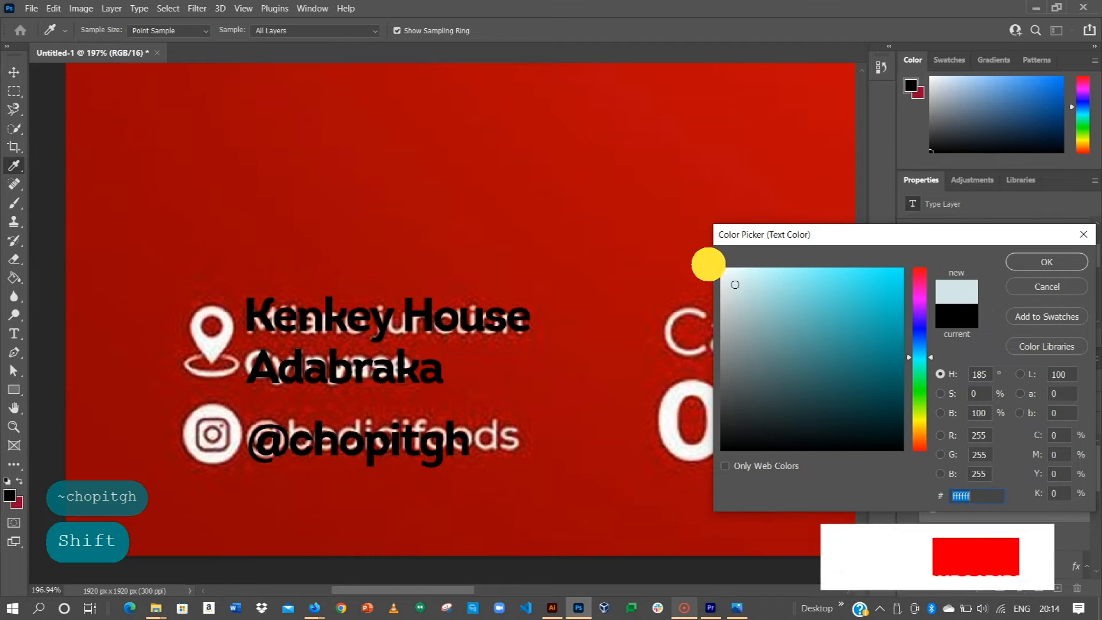
pyautogui.click(722, 269)
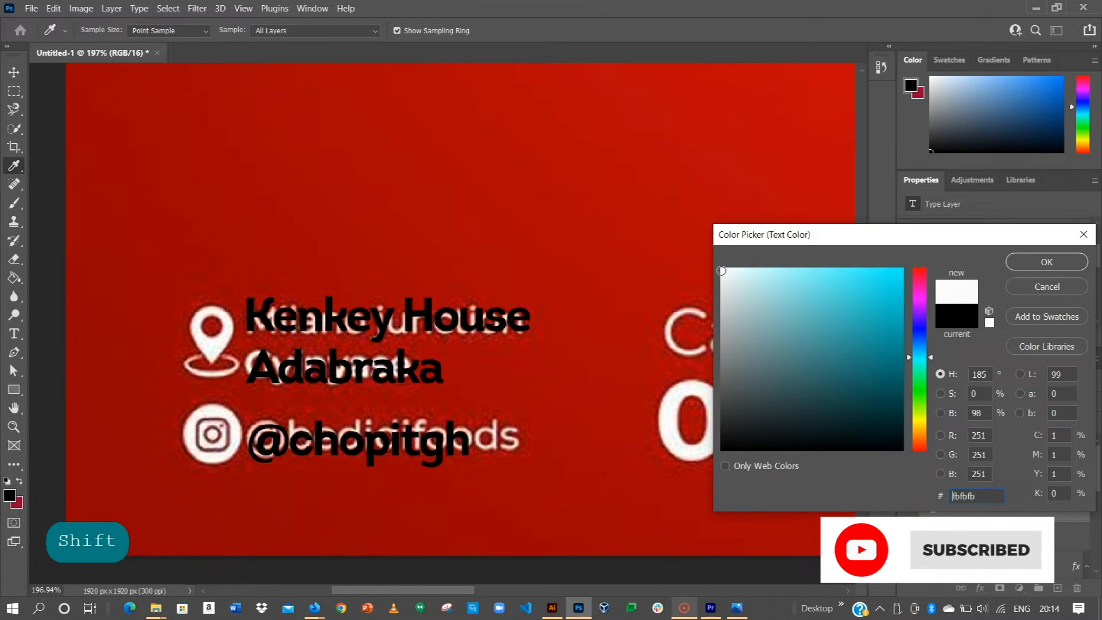
pyautogui.click(1037, 260)
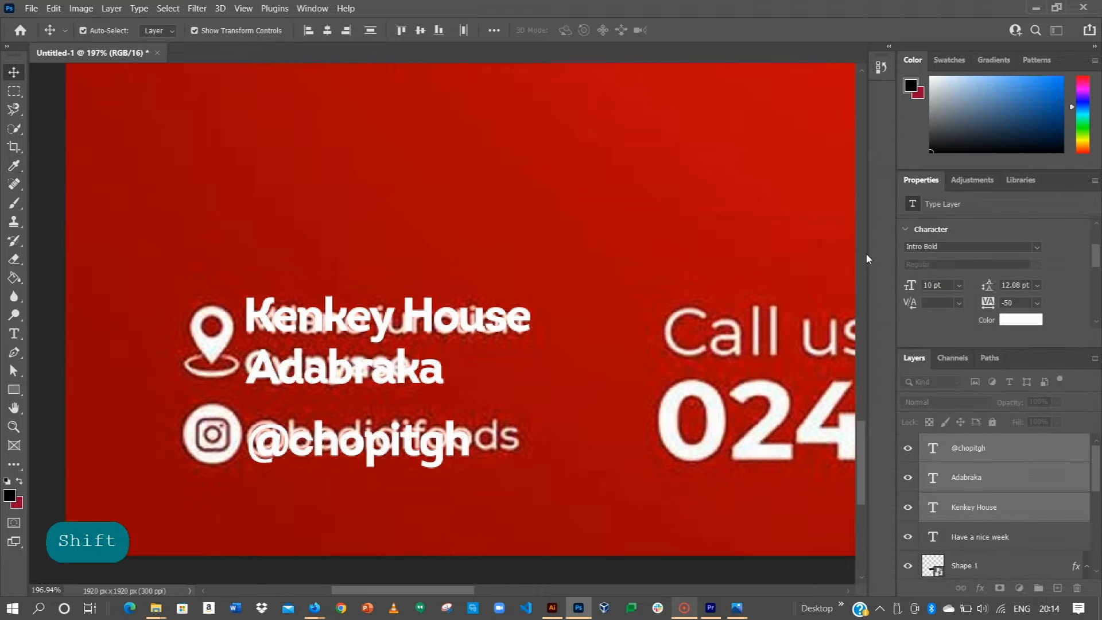
pyautogui.click(138, 372)
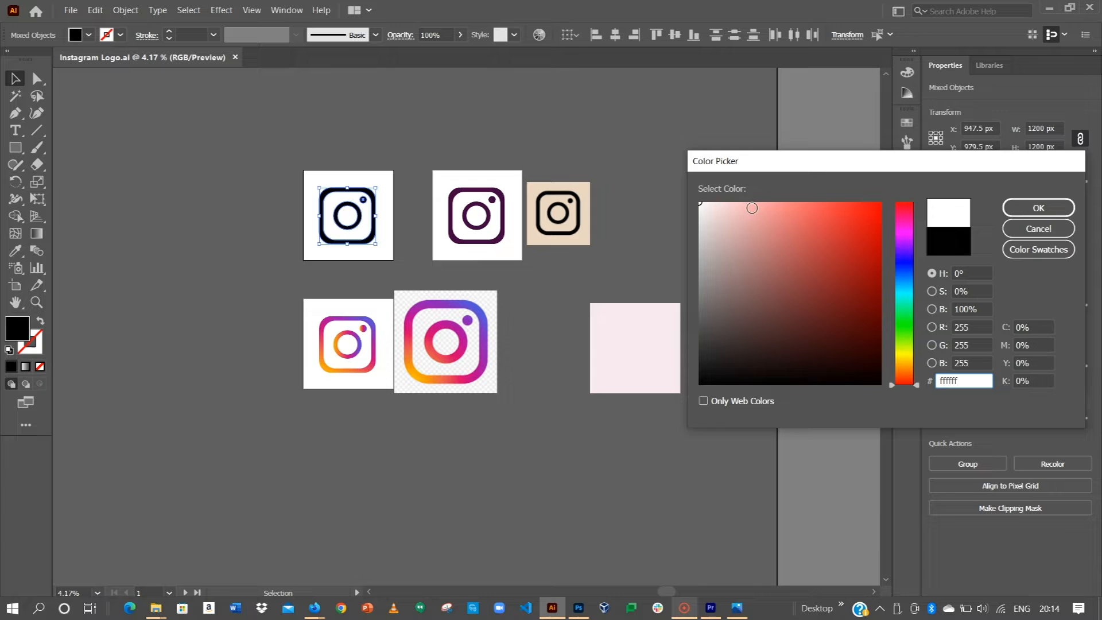
# Step: Confirm the #ffffff fill on the Instagram icon and drag it into the Photoshop poster
pyautogui.press('Return')
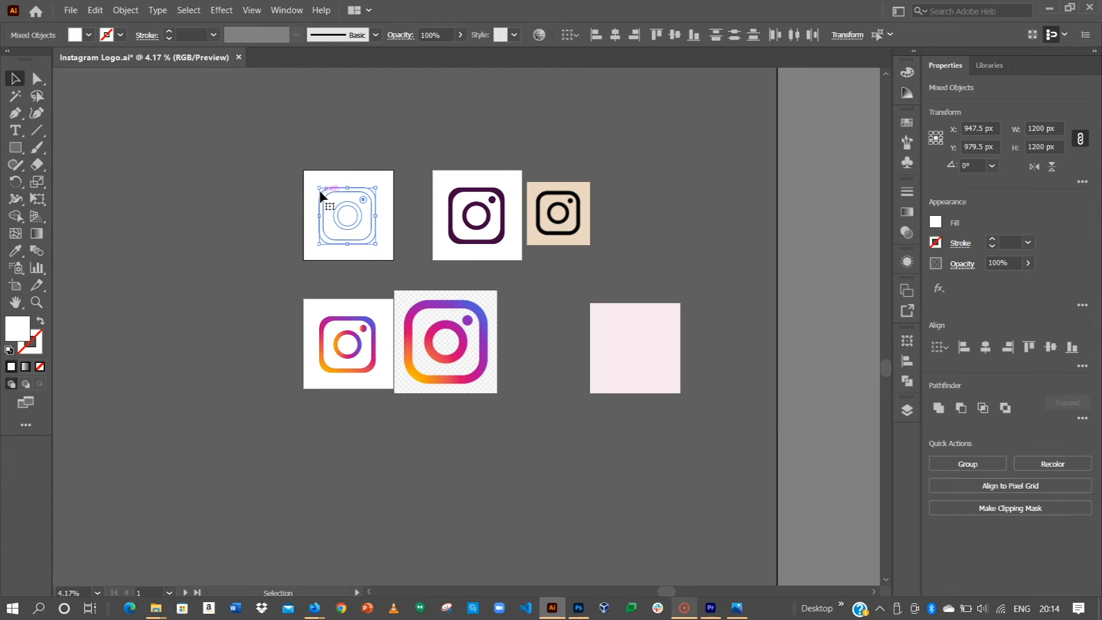
pyautogui.moveTo(353, 205); pyautogui.dragTo(259, 249)
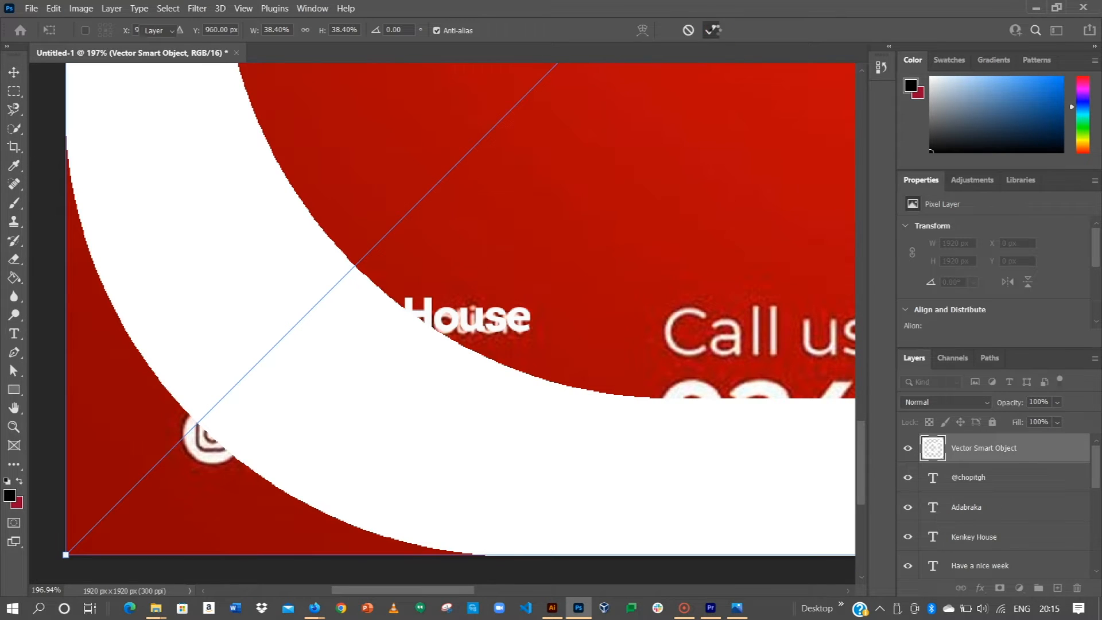
# Step: Place the Instagram icon and shrink it to about 99 px
pyautogui.press('Return')
pyautogui.hotkey('ctrl', '0')
pyautogui.moveTo(691, 79); pyautogui.dragTo(478, 334)
pyautogui.click(711, 31)
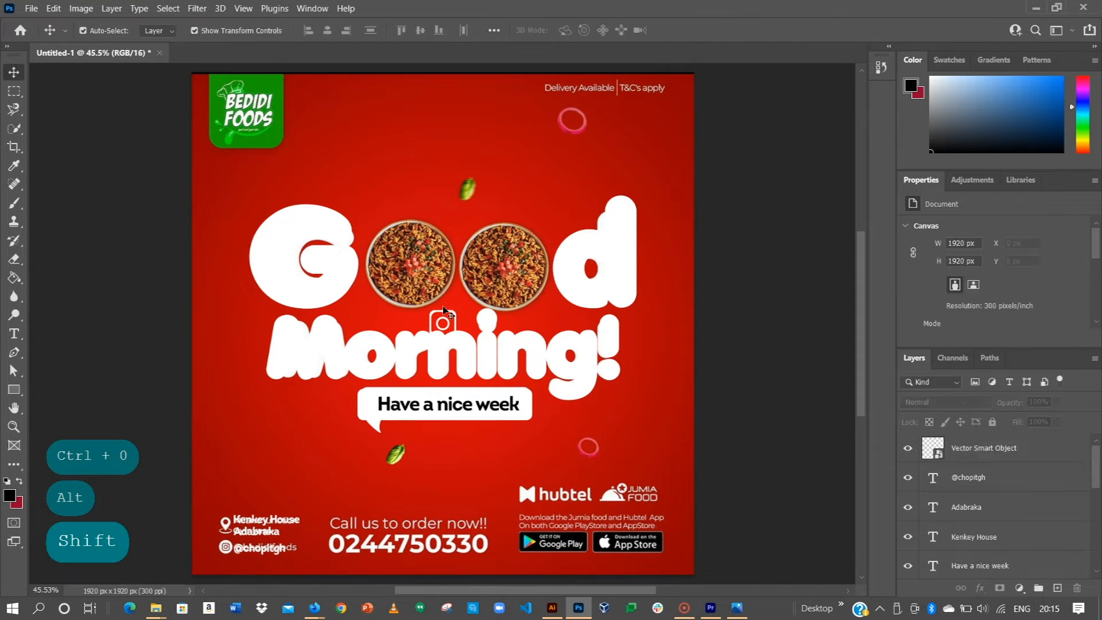
pyautogui.moveTo(451, 317); pyautogui.dragTo(286, 461)
pyautogui.hotkey('ctrl', 'z')
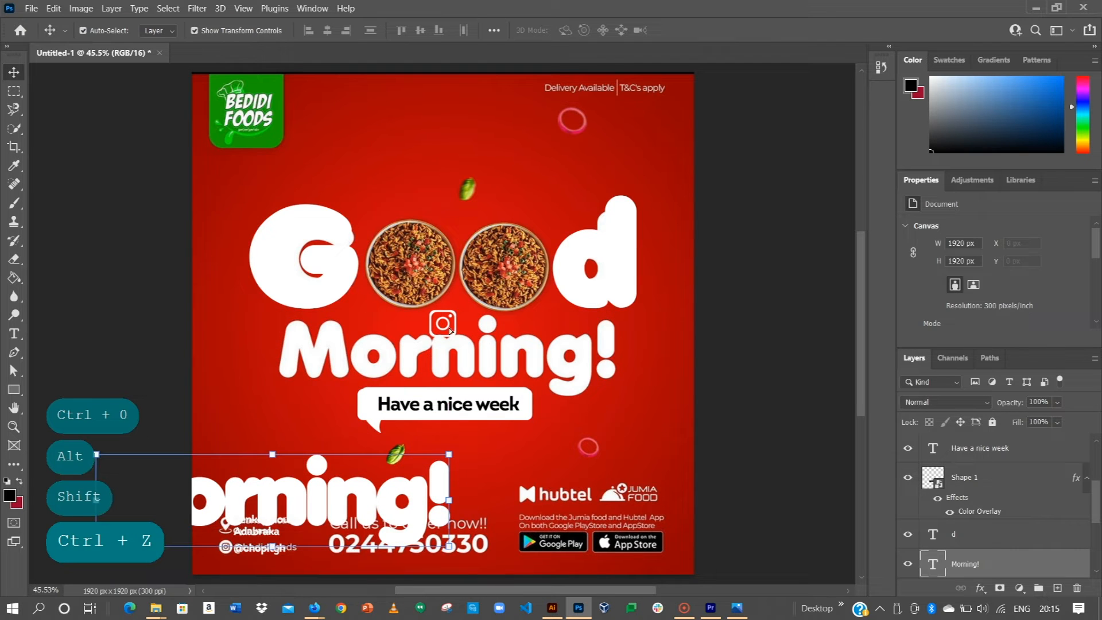
pyautogui.click(450, 319)
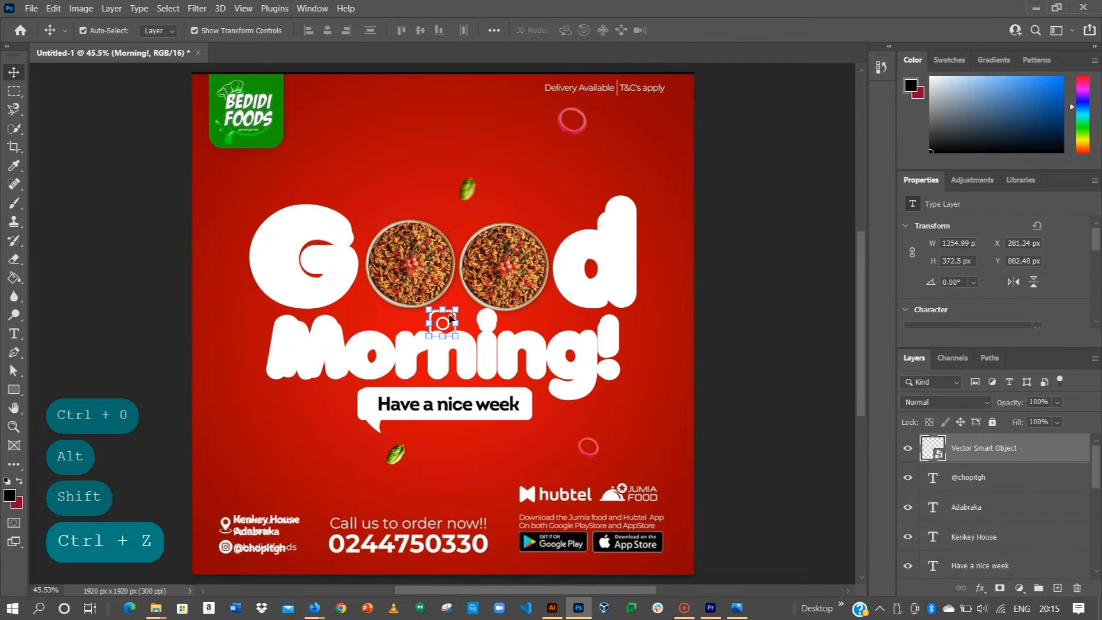
pyautogui.moveTo(450, 319); pyautogui.dragTo(341, 438)
pyautogui.scroll(3, 224, 544)
pyautogui.scroll(2, 318, 387)
pyautogui.scroll(1, 318, 388)
pyautogui.press('Return')
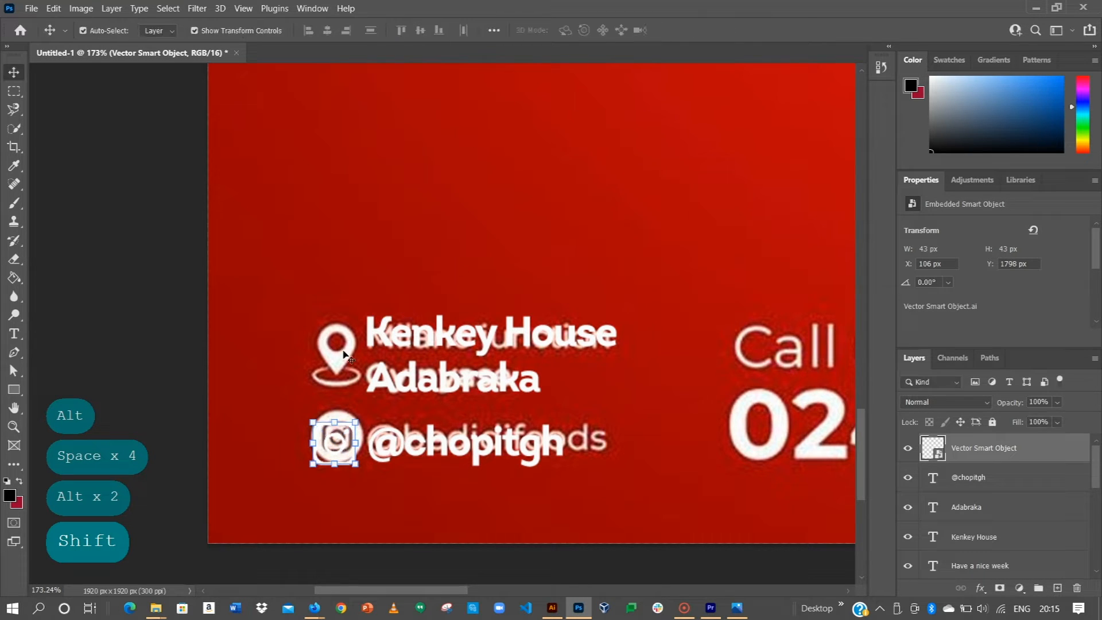
# Step: Paste the Bedidi Foods poster into the Illustrator document and enlarge it on the artboard
pyautogui.hotkey('alt', 'Tab')
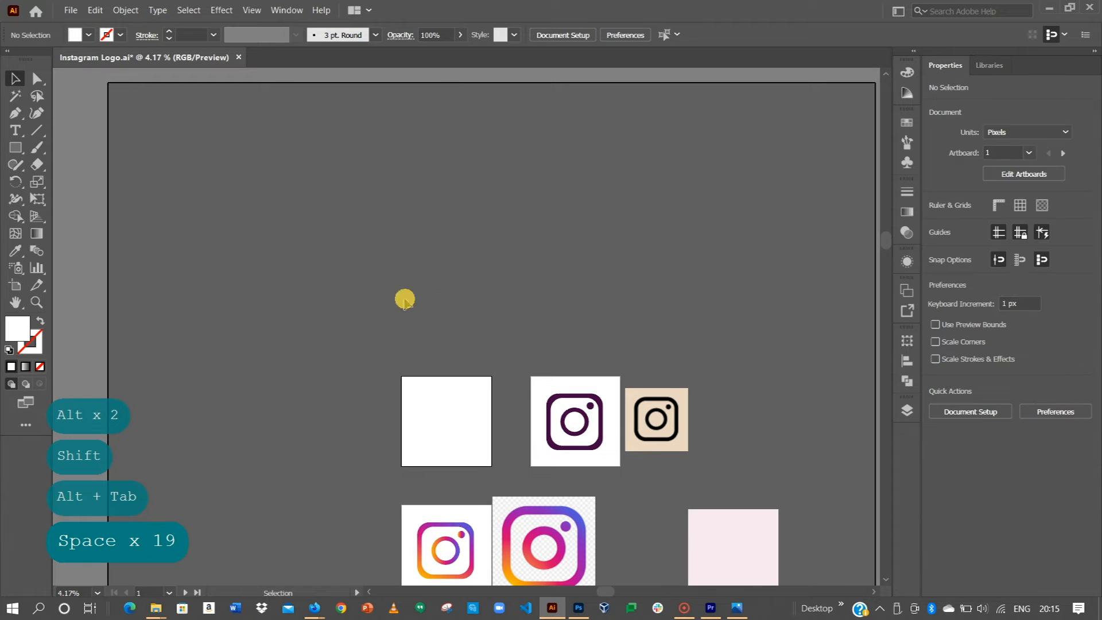
pyautogui.hotkey('ctrl', 'v')
pyautogui.moveTo(493, 301); pyautogui.dragTo(626, 172)
pyautogui.moveTo(443, 357); pyautogui.dragTo(380, 291)
pyautogui.scroll(9, 270, 379)
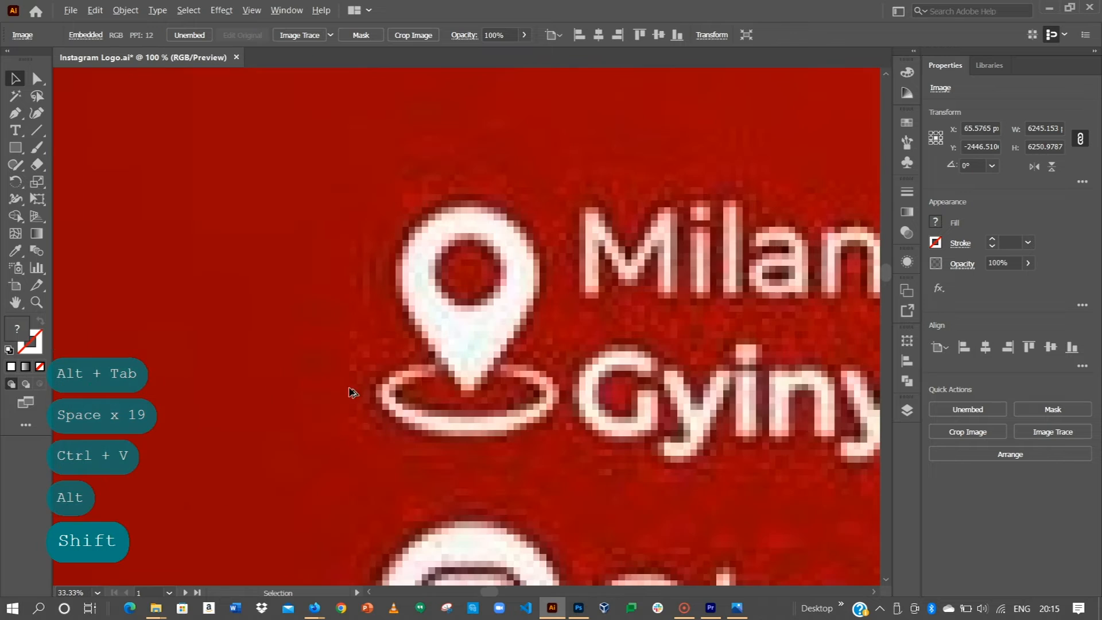
pyautogui.moveTo(457, 349); pyautogui.dragTo(385, 386)
pyautogui.keyDown('alt'); pyautogui.scroll(-3, 388, 380); pyautogui.keyUp('alt')
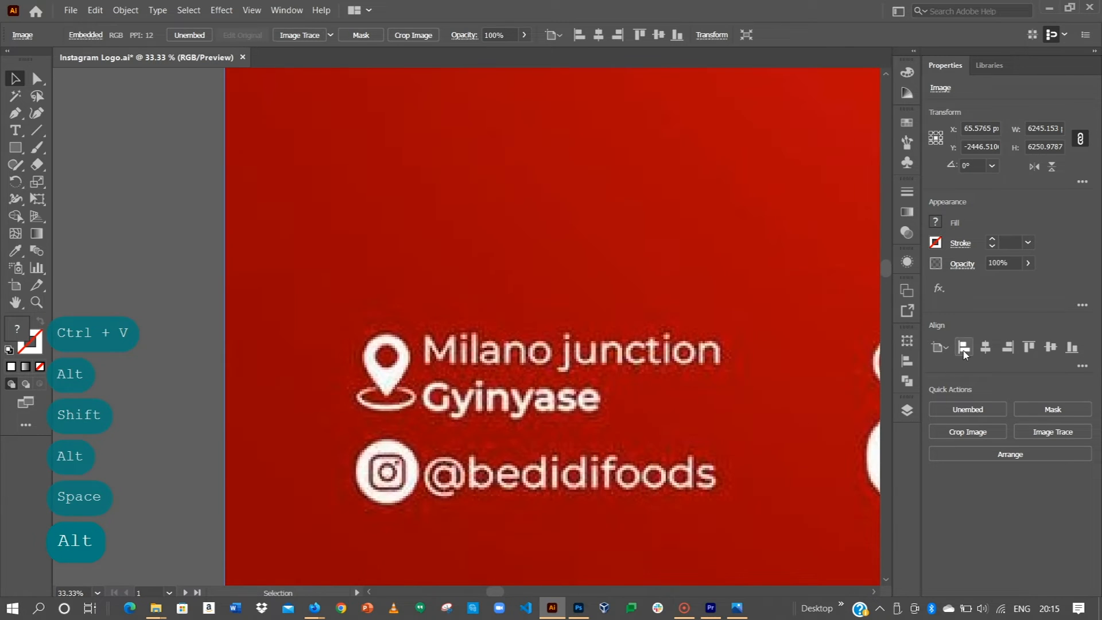
# Step: Lock the poster image in the Layers panel so it stays fixed as a reference
pyautogui.click(906, 408)
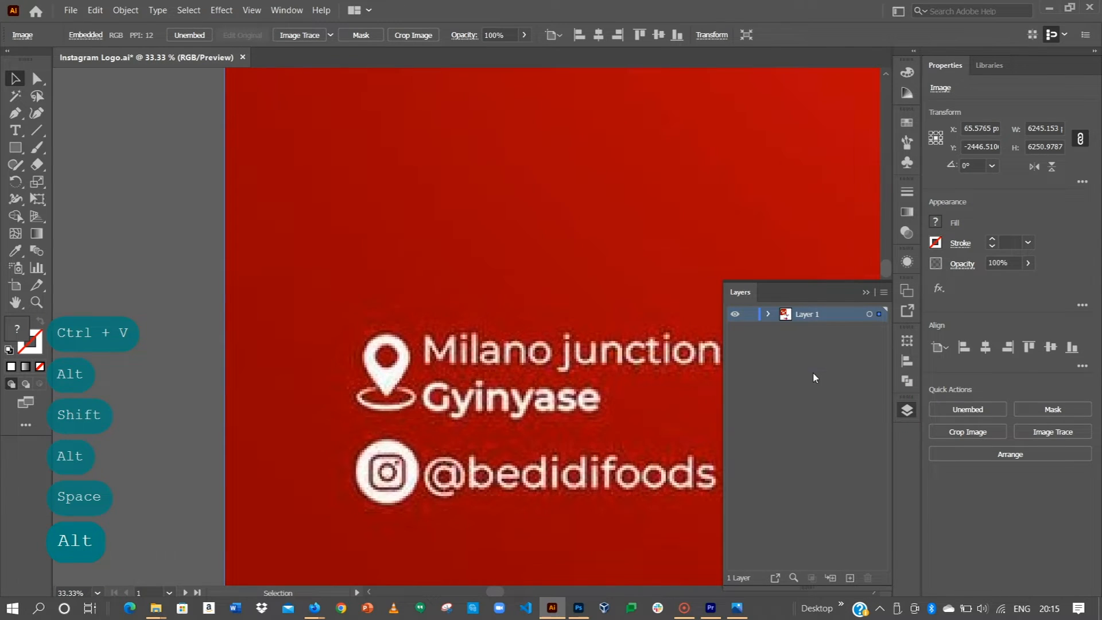
pyautogui.click(768, 315)
pyautogui.click(750, 330)
pyautogui.press('space')
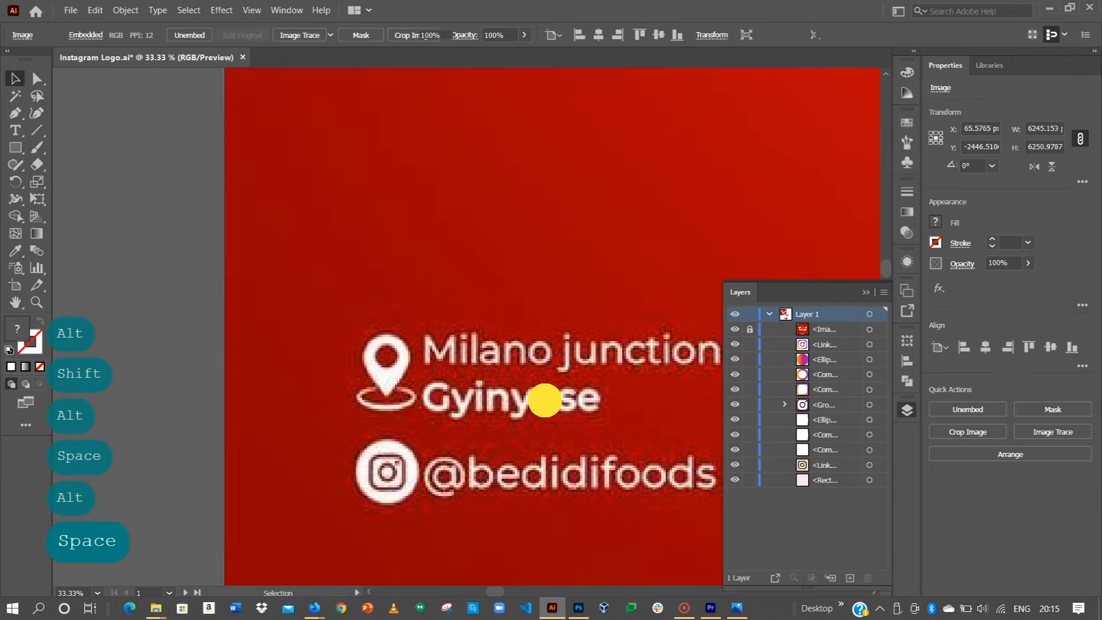
pyautogui.moveTo(545, 400); pyautogui.dragTo(520, 349)
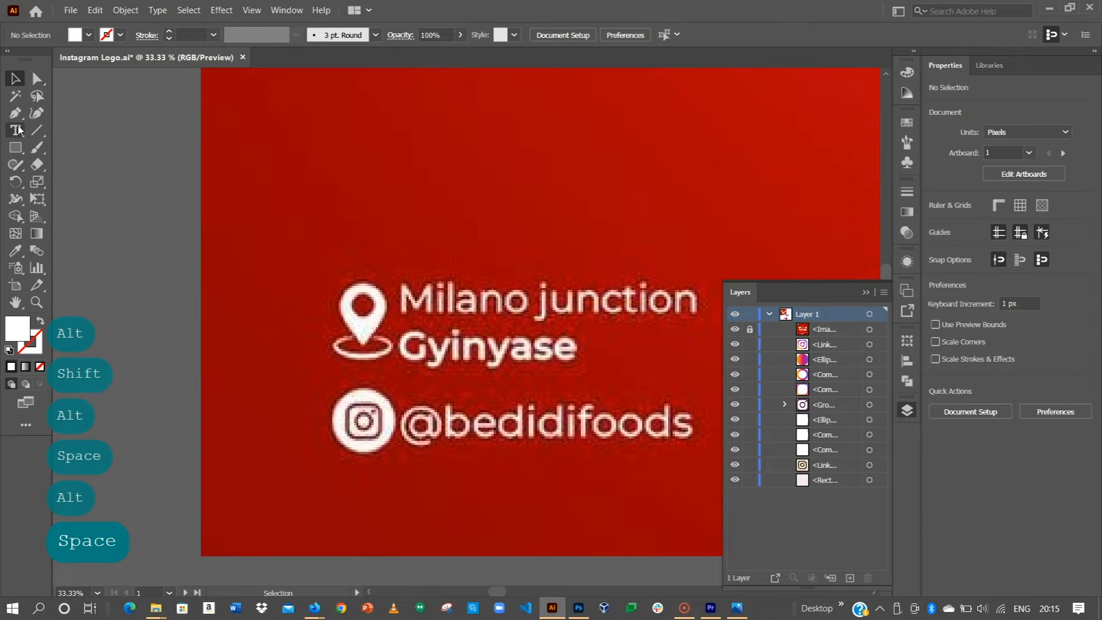
pyautogui.moveTo(20, 147); pyautogui.dragTo(61, 182)
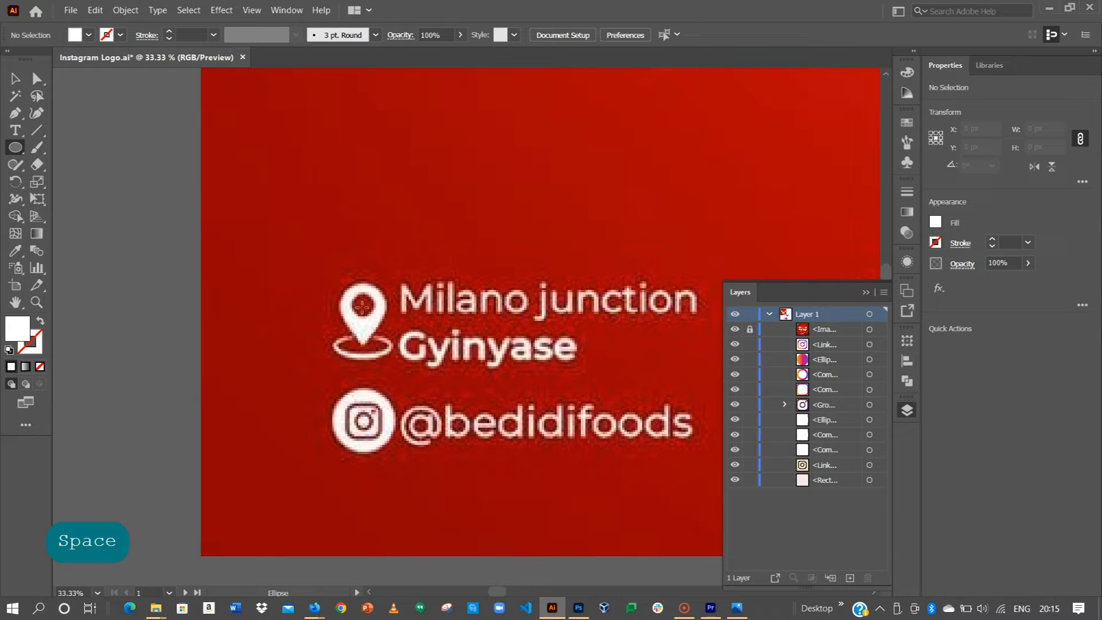
# Step: Draw a white circle over the location pin's head
pyautogui.moveTo(363, 307); pyautogui.dragTo(388, 332)
pyautogui.click(15, 113)
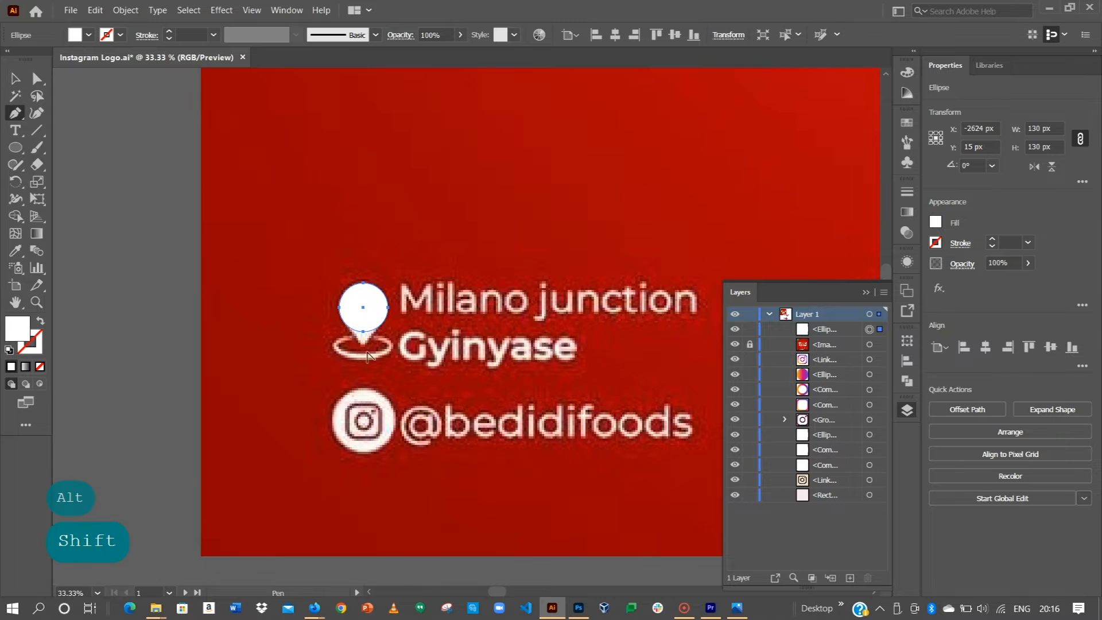
pyautogui.scroll(6, 368, 347)
pyautogui.scroll(-3, 362, 325)
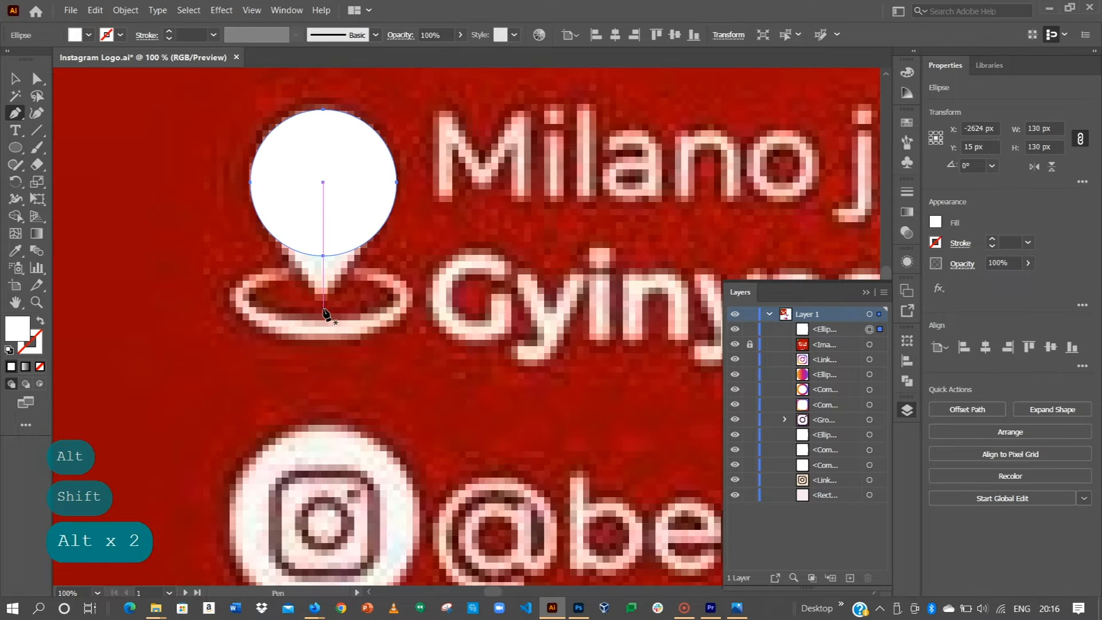
# Step: Trace a curved pen path from the pin tip to the circle's right edge and middle
pyautogui.click(323, 309)
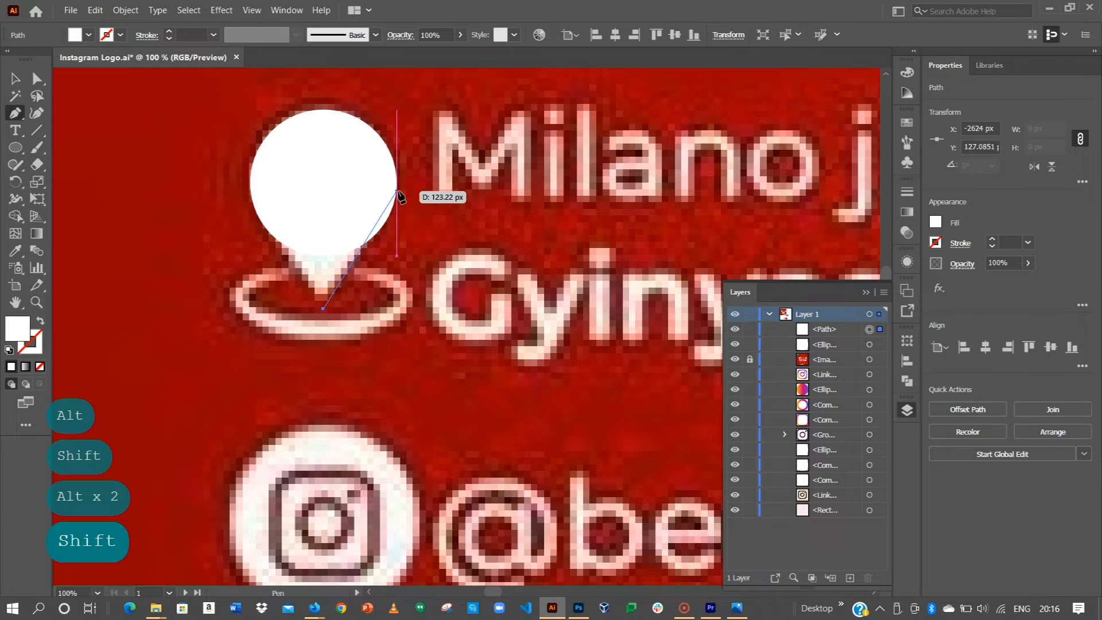
pyautogui.moveTo(398, 191); pyautogui.dragTo(402, 142)
pyautogui.click(395, 192)
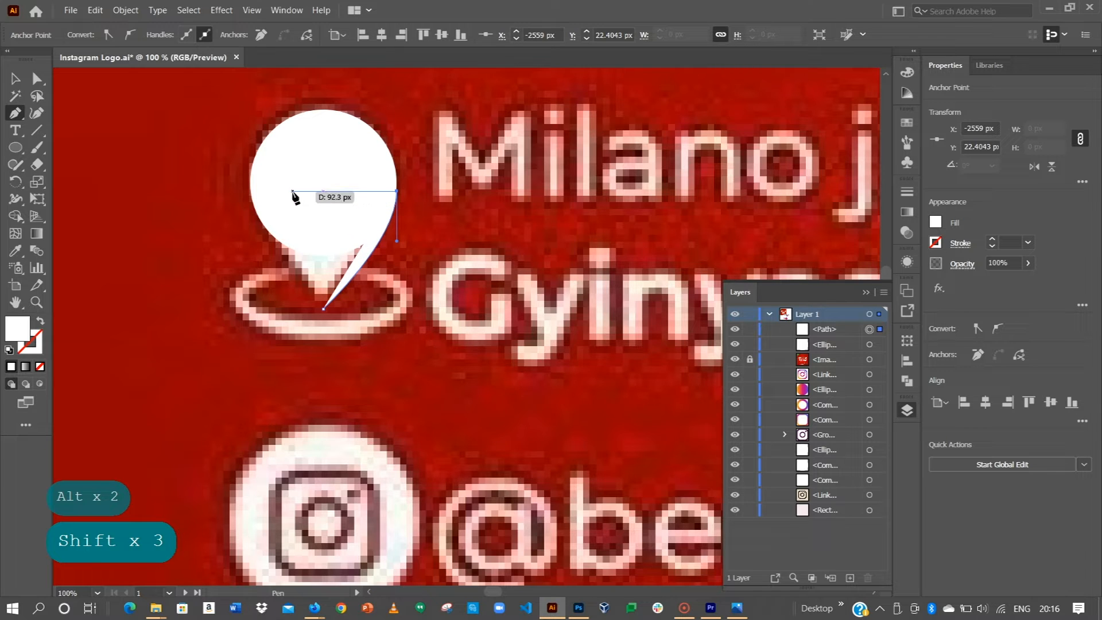
pyautogui.keyDown('shift'); pyautogui.click(293, 192); pyautogui.keyUp('shift')
pyautogui.moveTo(323, 310); pyautogui.dragTo(349, 366)
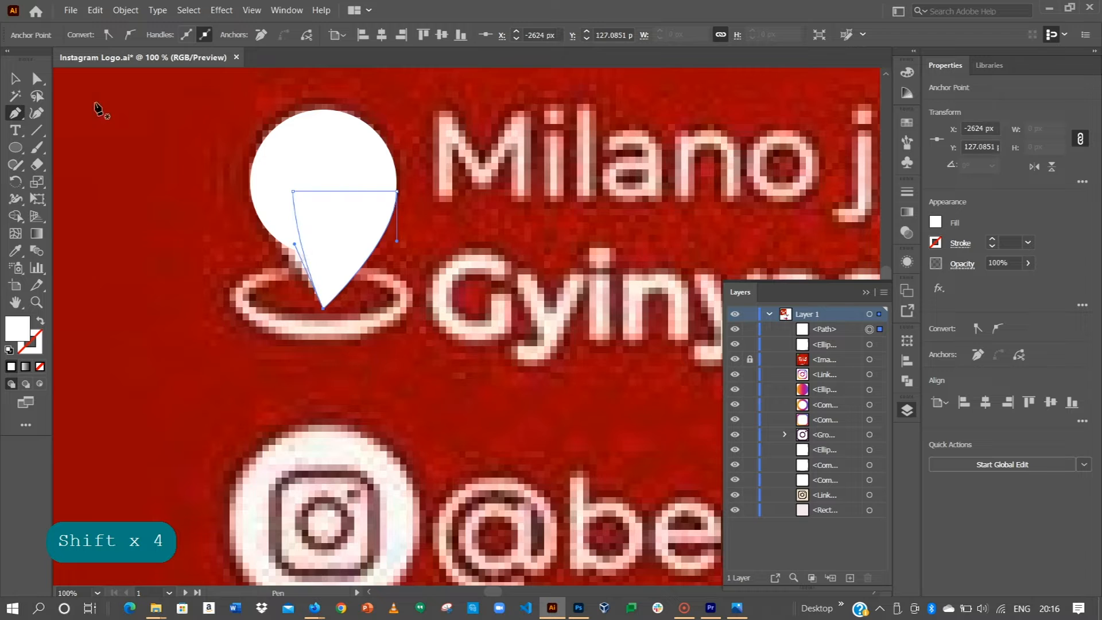
pyautogui.press('v')
pyautogui.click(89, 184)
pyautogui.click(303, 217)
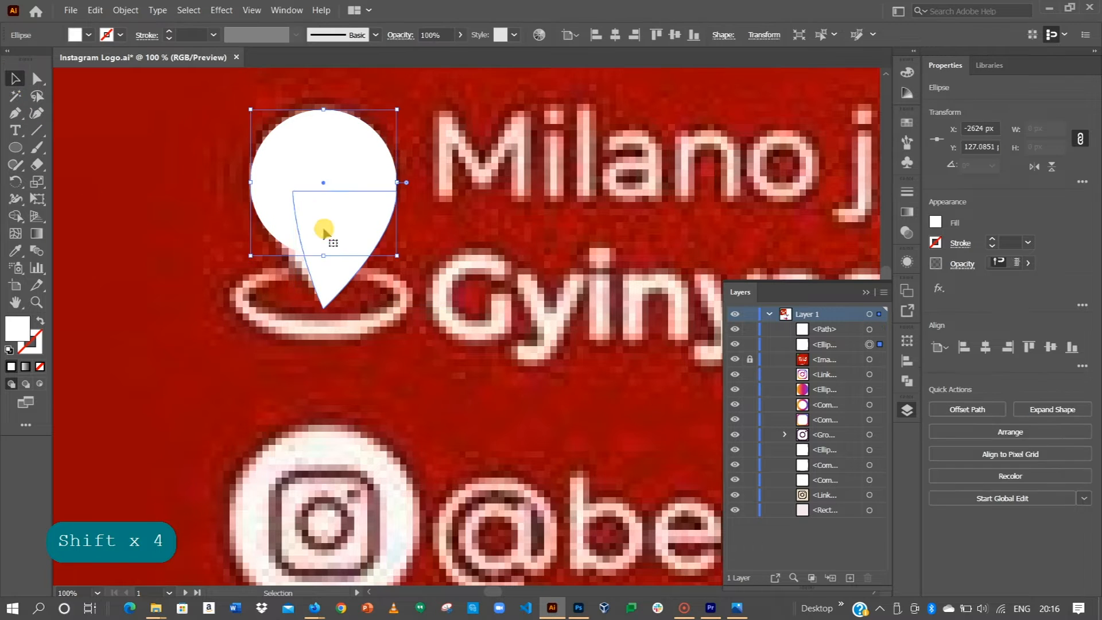
# Step: Make a mirrored copy of the point path and move it to the pin's left side
pyautogui.rightClick(330, 240)
pyautogui.moveTo(397, 476)
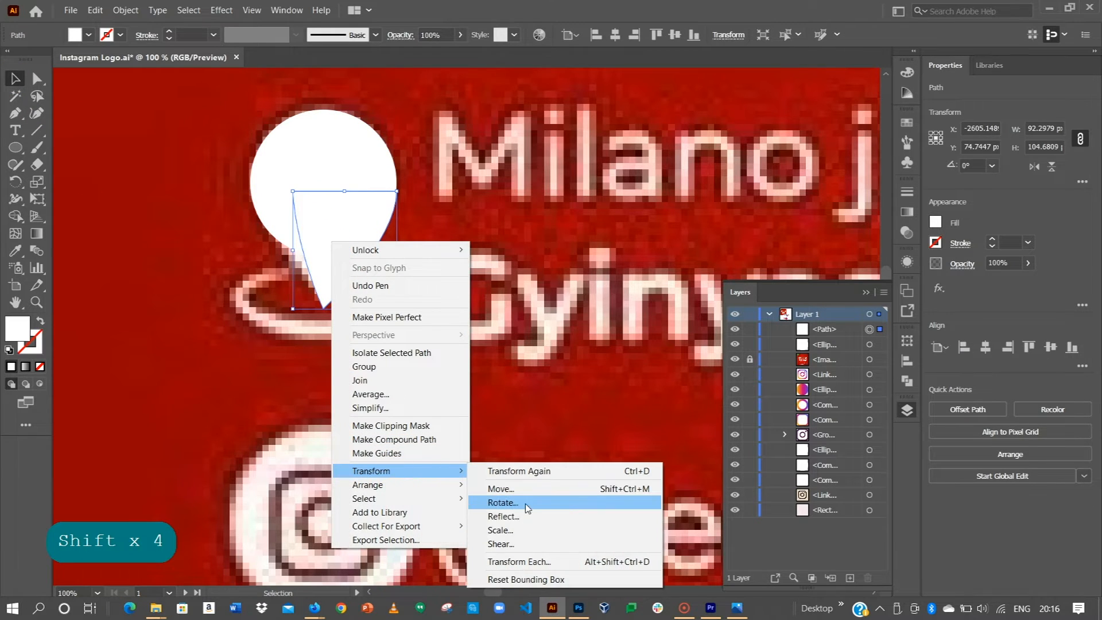
pyautogui.click(502, 516)
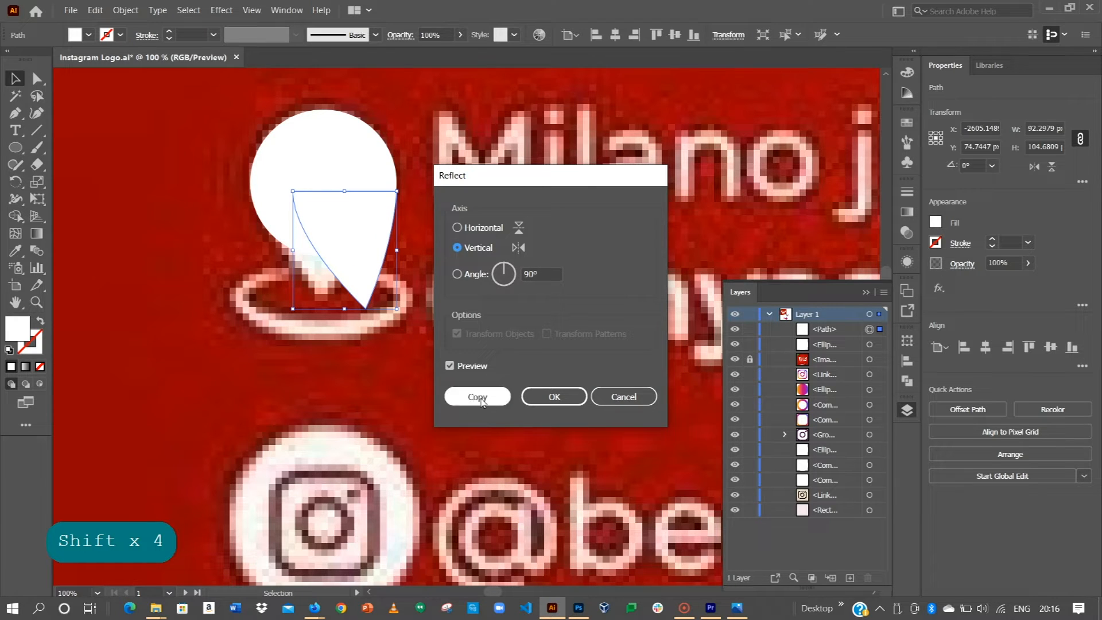
pyautogui.click(477, 397)
pyautogui.moveTo(302, 251); pyautogui.dragTo(306, 226)
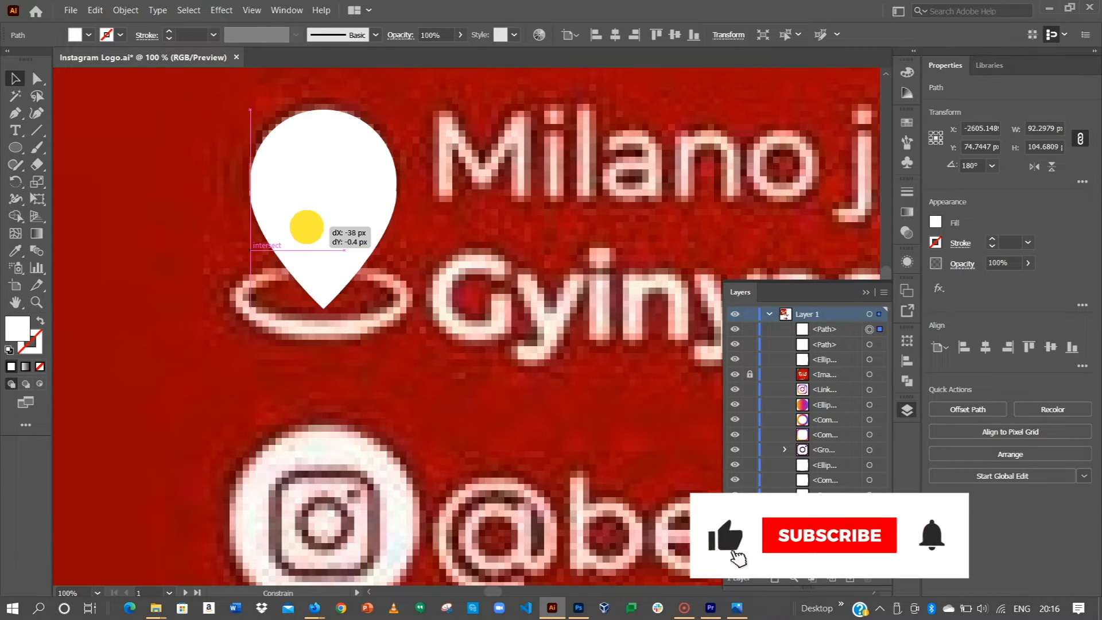
# Step: Select the circle on its own and copy it
pyautogui.keyDown('shift'); pyautogui.click(364, 212); pyautogui.keyUp('shift')
pyautogui.keyDown('shift'); pyautogui.click(361, 153); pyautogui.keyUp('shift')
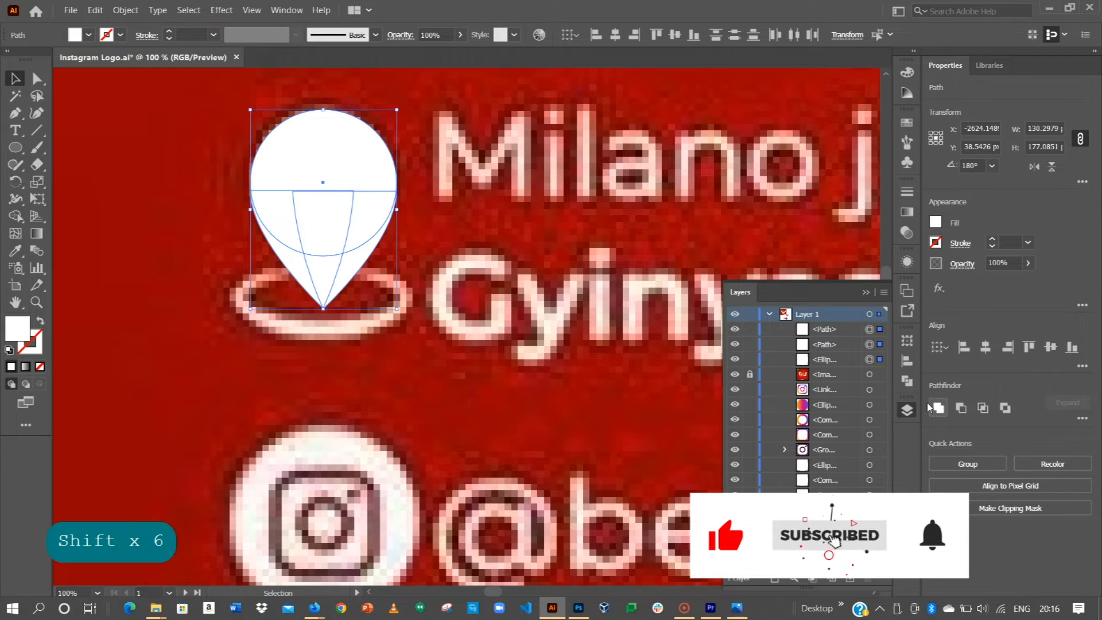
pyautogui.click(413, 190)
pyautogui.click(358, 172)
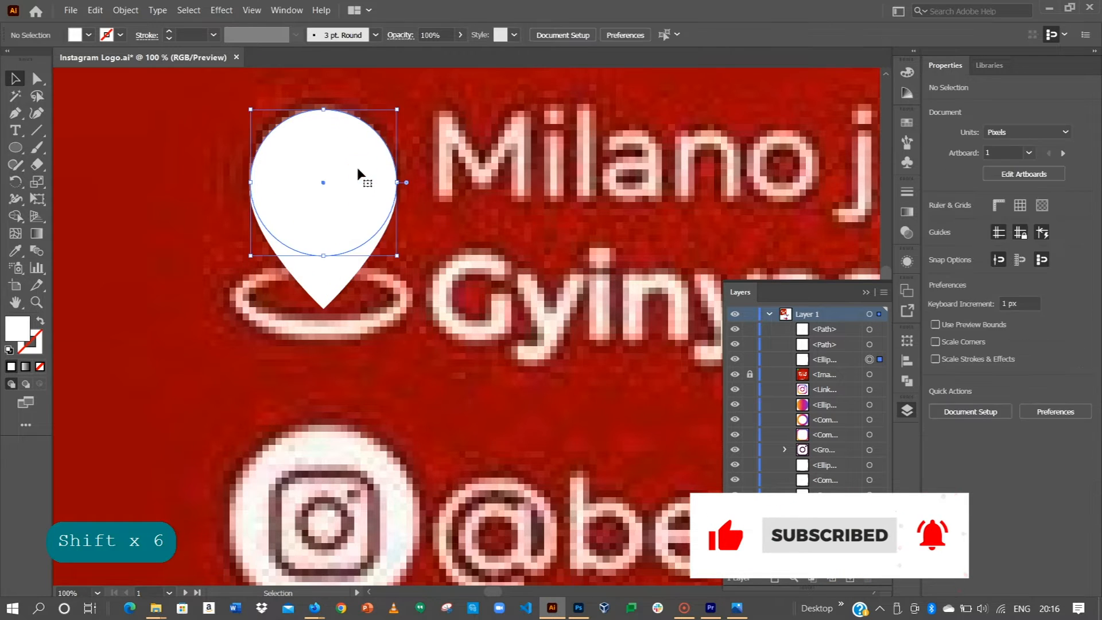
pyautogui.hotkey('ctrl', 'c')
# Step: Nudge the two point halves into alignment, undoing two accidental moves
pyautogui.keyDown('alt'); pyautogui.scroll(3, 299, 218); pyautogui.keyUp('alt')
pyautogui.click(273, 367)
pyautogui.click(540, 231)
pyautogui.moveTo(541, 222); pyautogui.dragTo(537, 220)
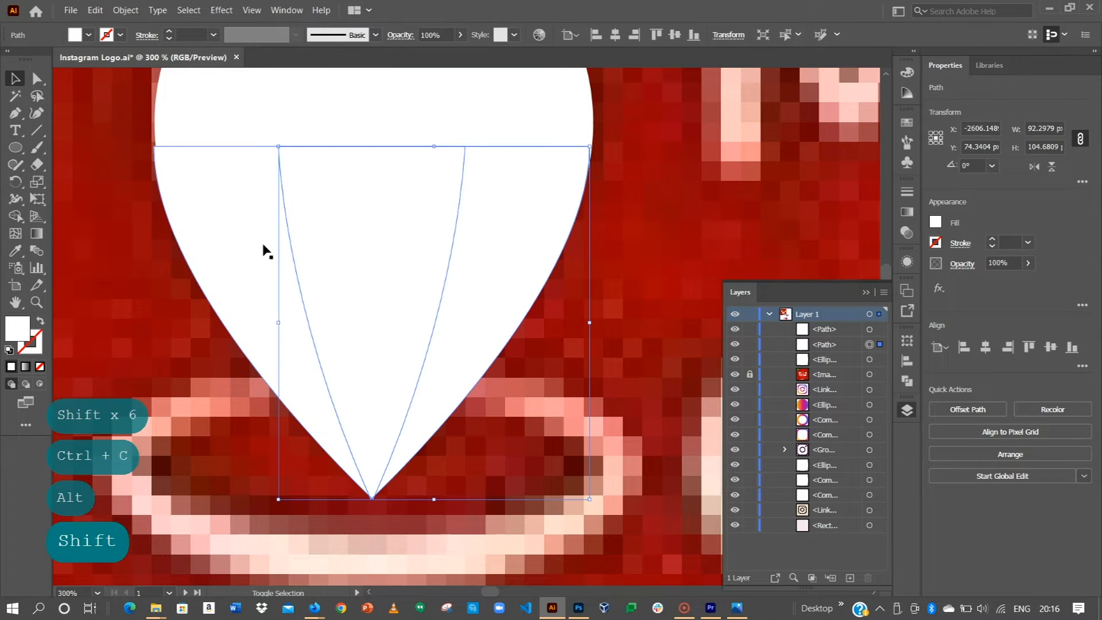
pyautogui.moveTo(211, 231); pyautogui.dragTo(217, 230)
pyautogui.click(540, 213)
pyautogui.click(659, 214)
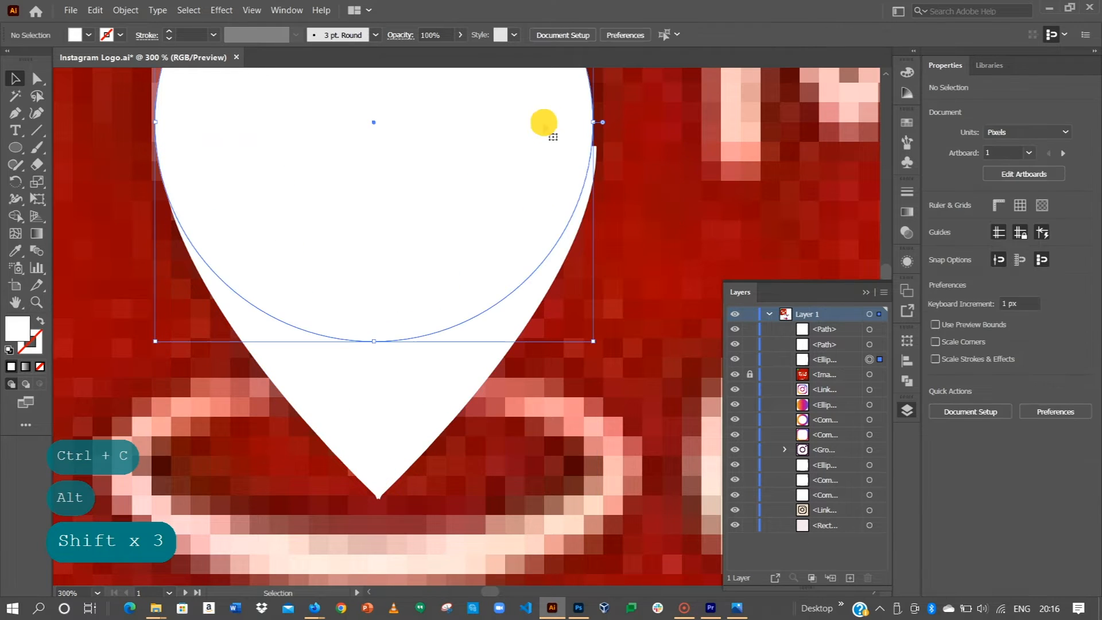
pyautogui.moveTo(551, 125); pyautogui.dragTo(554, 128)
pyautogui.click(509, 173)
pyautogui.hotkey('ctrl', 'z')
pyautogui.hotkey('ctrl', 'z')
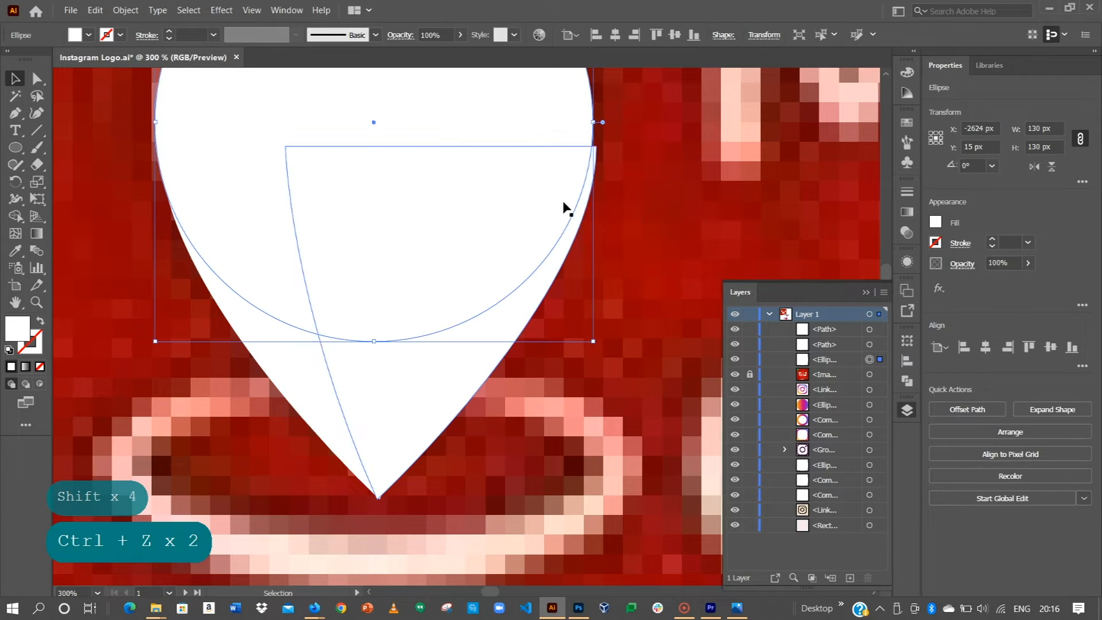
pyautogui.hotkey('ctrl', 'z')
# Step: Shift both point halves slightly right so they meet beneath the circle
pyautogui.press('space')
pyautogui.moveTo(604, 242); pyautogui.dragTo(605, 307)
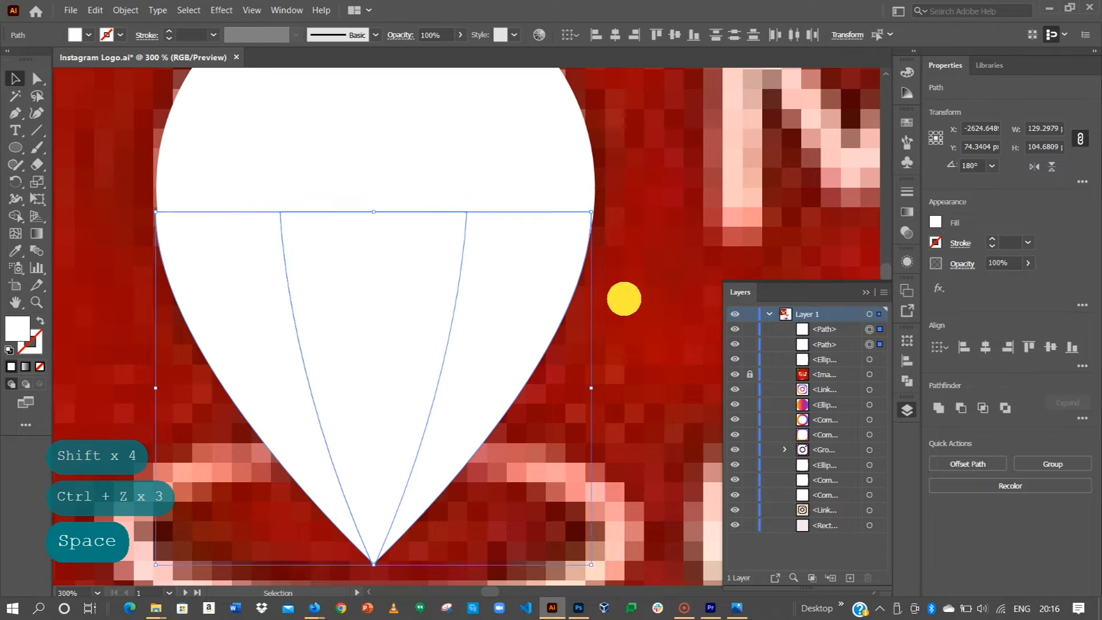
pyautogui.click(605, 308)
pyautogui.click(568, 262)
pyautogui.moveTo(564, 259); pyautogui.dragTo(568, 245)
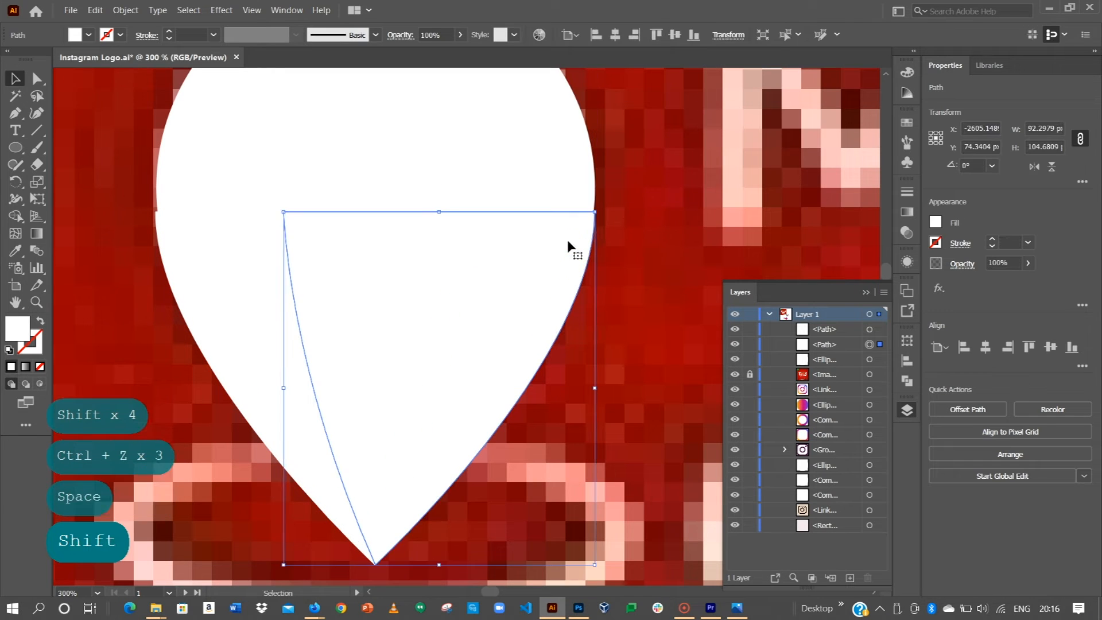
pyautogui.scroll(3, 566, 225)
pyautogui.keyDown('shift'); pyautogui.click(226, 295); pyautogui.keyUp('shift')
pyautogui.moveTo(197, 286); pyautogui.dragTo(201, 286)
pyautogui.click(212, 180)
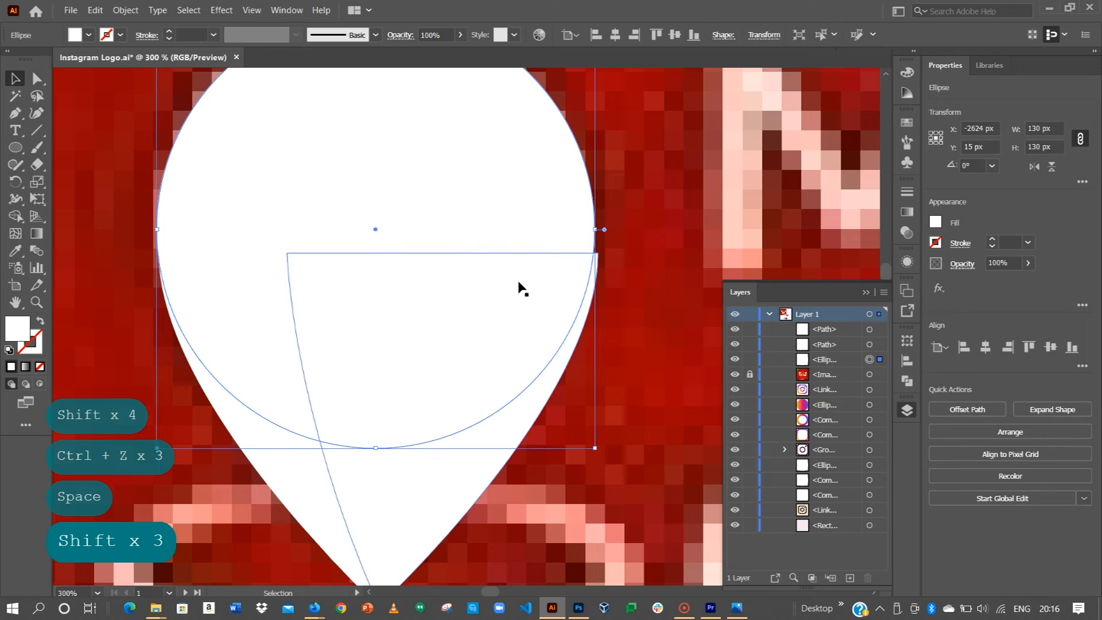
# Step: Pull a horizontal guide to the circle's centre and snap both point halves onto it
pyautogui.hotkey('ctrl', 'r')
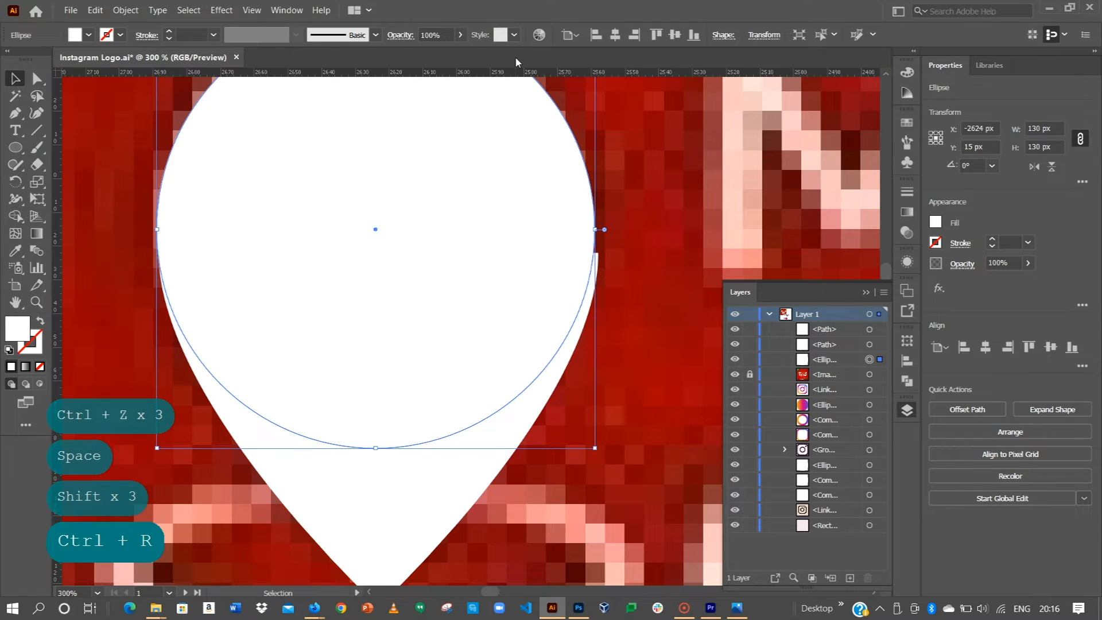
pyautogui.moveTo(524, 73); pyautogui.dragTo(523, 229)
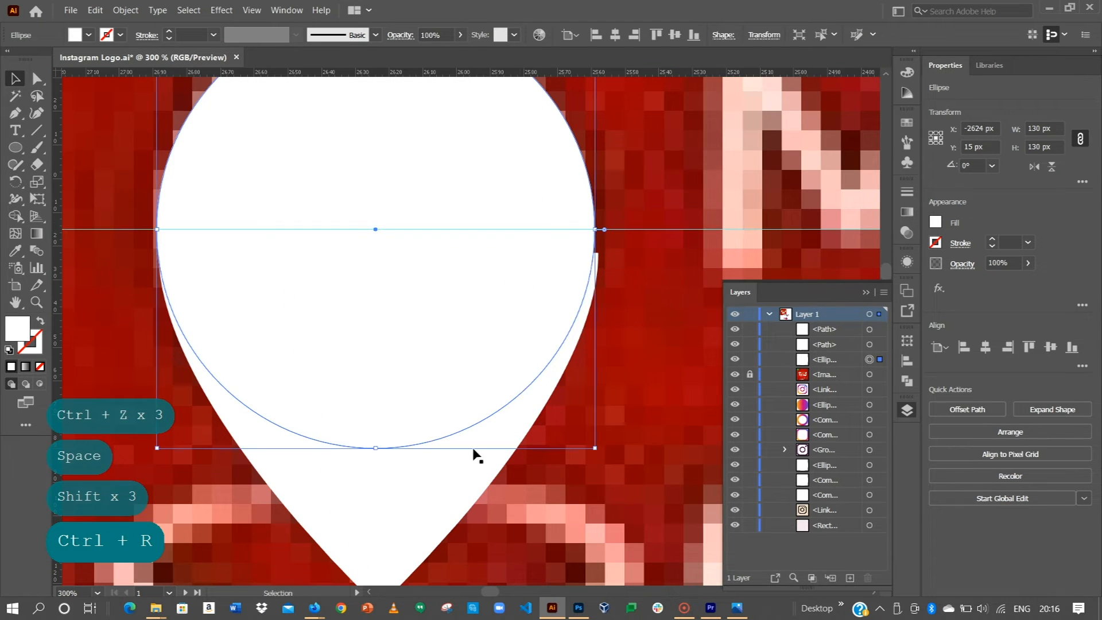
pyautogui.click(458, 490)
pyautogui.keyDown('shift'); pyautogui.click(318, 522); pyautogui.keyUp('shift')
pyautogui.press('space')
pyautogui.moveTo(405, 515); pyautogui.dragTo(404, 396)
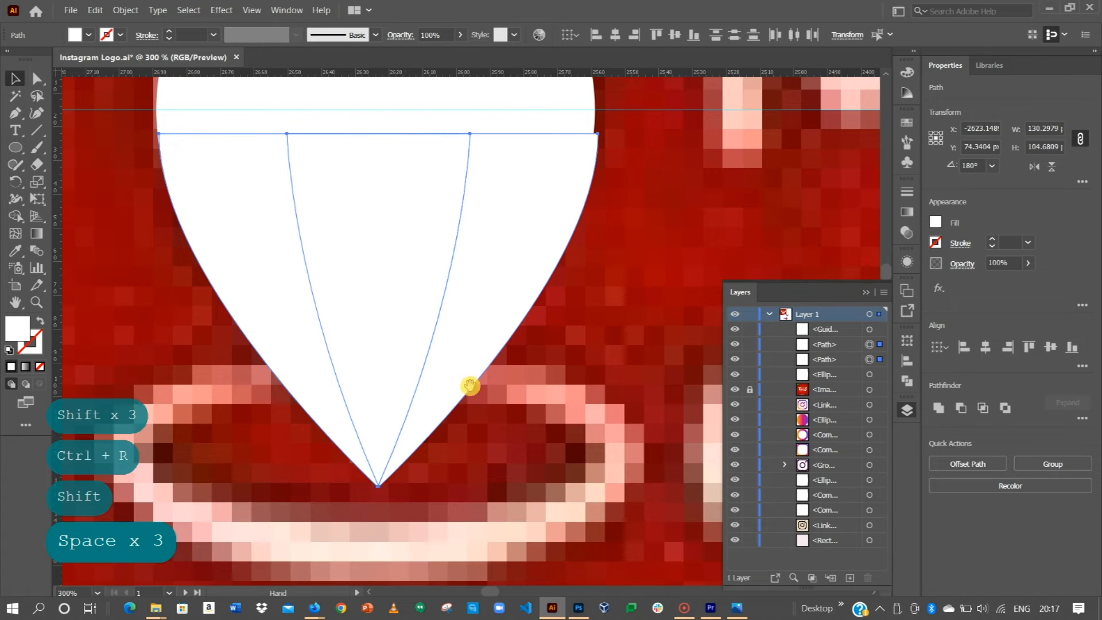
pyautogui.click(985, 347)
pyautogui.hotkey('ctrl', 'z')
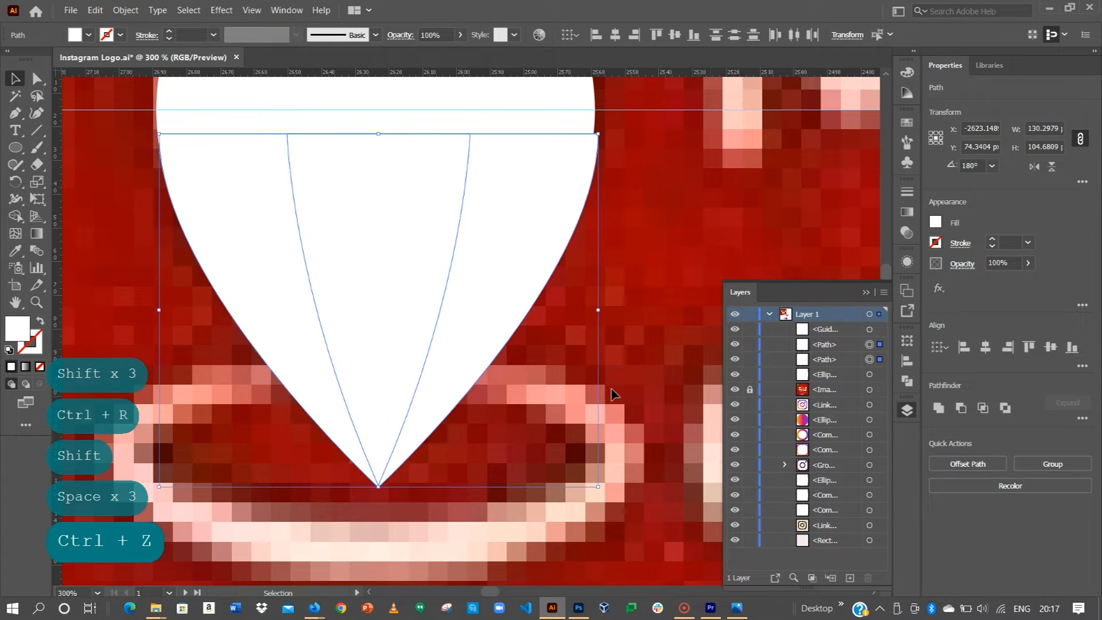
pyautogui.press('space')
pyautogui.moveTo(480, 231); pyautogui.dragTo(475, 332)
pyautogui.click(449, 192)
# Step: Unite the circle and point halves into one pin shape, then paste the circle copy in place
pyautogui.keyDown('shift'); pyautogui.click(290, 207); pyautogui.keyUp('shift')
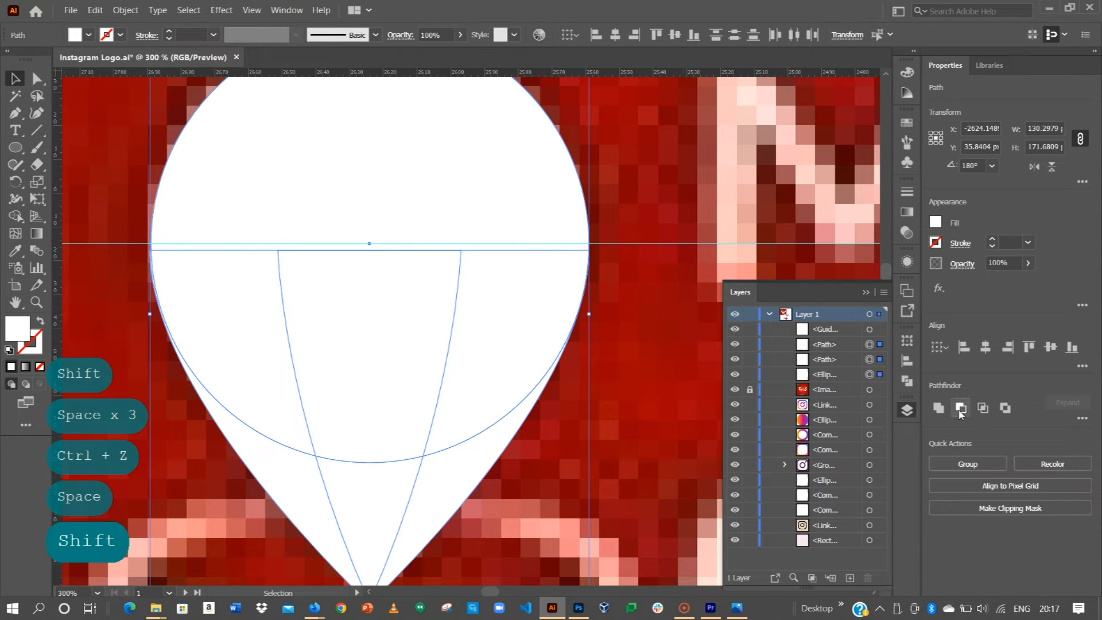
pyautogui.click(938, 408)
pyautogui.click(634, 297)
pyautogui.click(262, 274)
pyautogui.hotkey('ctrl', 'shift', 'v')
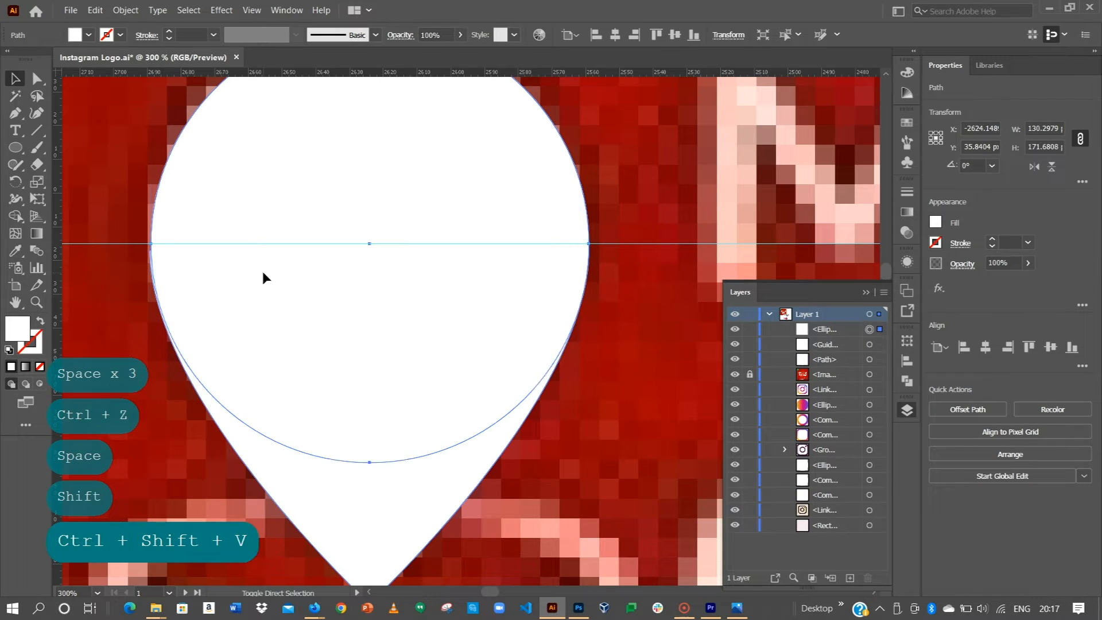
# Step: Shrink the circle copy to 66 px and cut it out of the pin as a hole
pyautogui.moveTo(591, 465); pyautogui.dragTo(498, 356)
pyautogui.scroll(-3, 499, 361)
pyautogui.keyDown('shift'); pyautogui.click(475, 389); pyautogui.keyUp('shift')
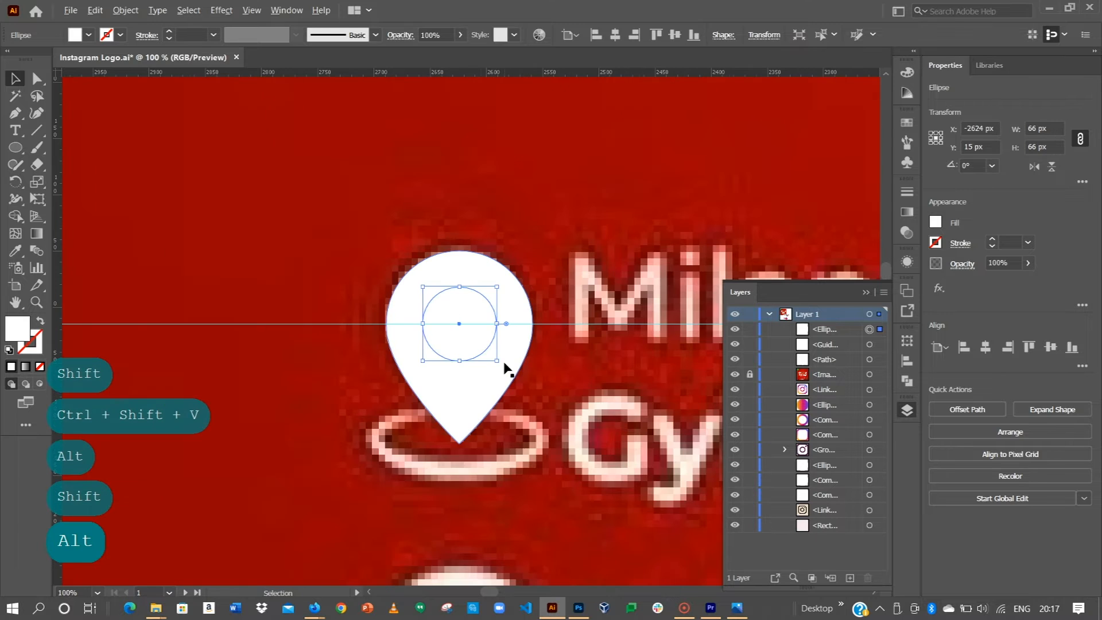
pyautogui.click(967, 409)
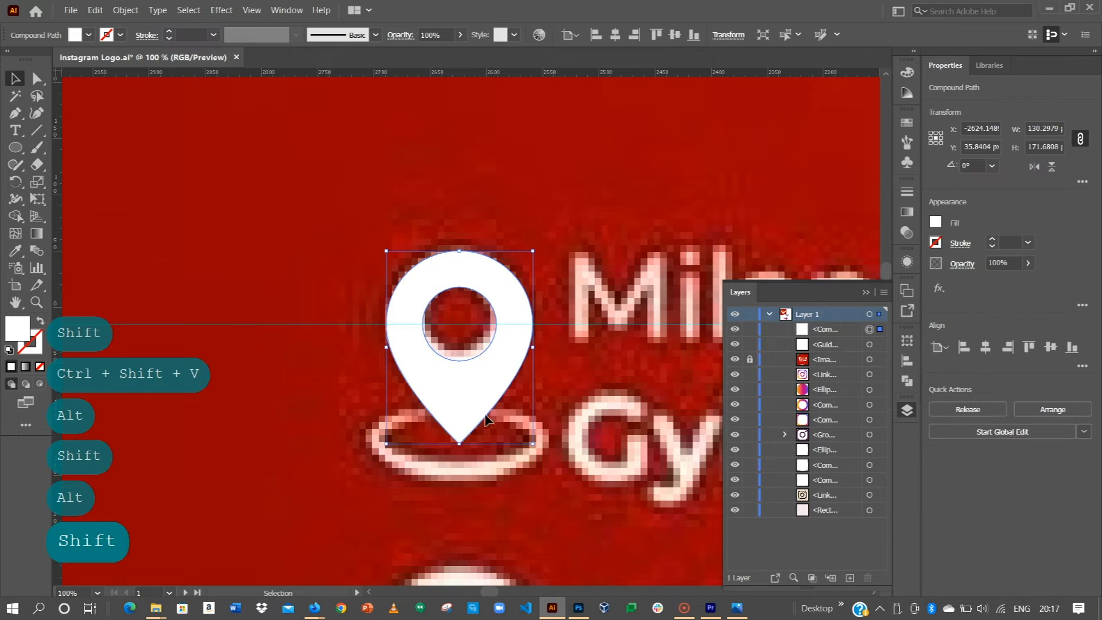
pyautogui.press('space')
pyautogui.moveTo(600, 413); pyautogui.dragTo(505, 350)
pyautogui.click(300, 380)
# Step: Draw a white oval and widen it to 168 px centred under the pin's tip
pyautogui.click(15, 148)
pyautogui.moveTo(166, 336); pyautogui.dragTo(324, 419)
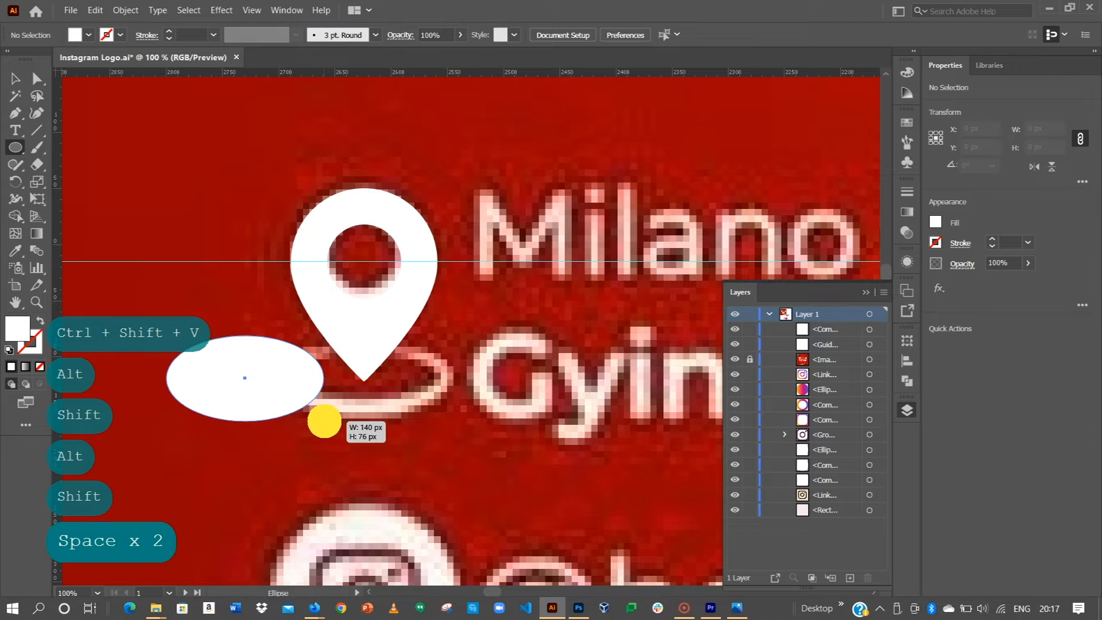
pyautogui.press('v')
pyautogui.moveTo(234, 383); pyautogui.dragTo(348, 376)
pyautogui.moveTo(440, 375); pyautogui.dragTo(397, 385)
# Step: Paste an oval copy in place, shrink it to 128 by 58 px, and subtract it to form a ring
pyautogui.hotkey('ctrl', 'c')
pyautogui.hotkey('ctrl', 'shift', 'v')
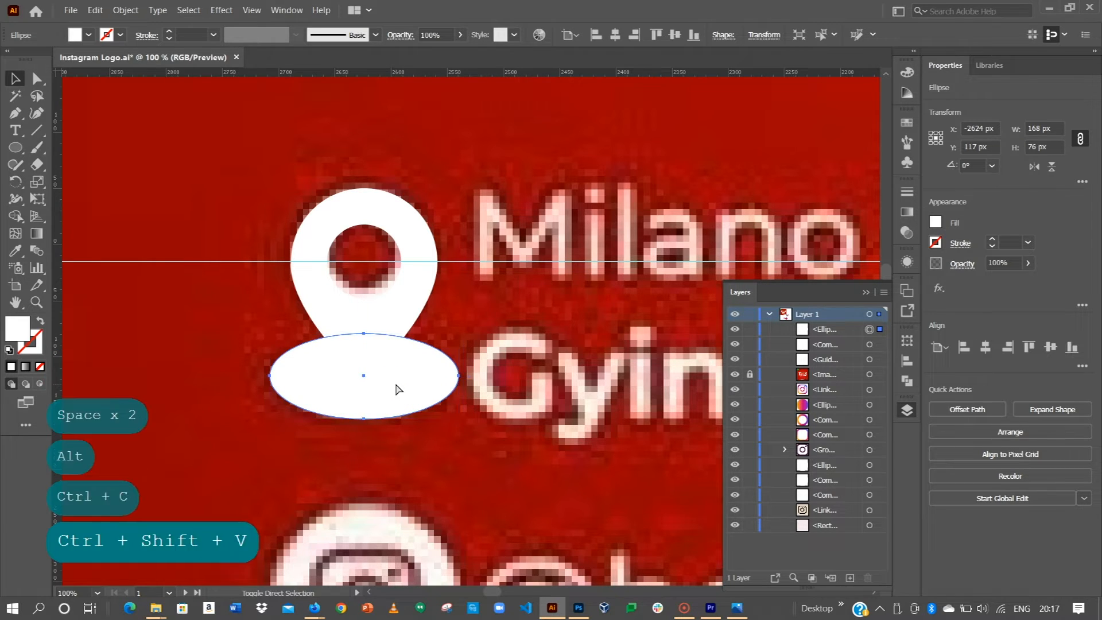
pyautogui.moveTo(459, 333); pyautogui.dragTo(437, 343)
pyautogui.press('shift')
pyautogui.keyDown('shift'); pyautogui.click(452, 369); pyautogui.keyUp('shift')
pyautogui.click(961, 410)
# Step: Move the pin and ring together to the left of the reference icon
pyautogui.click(428, 290)
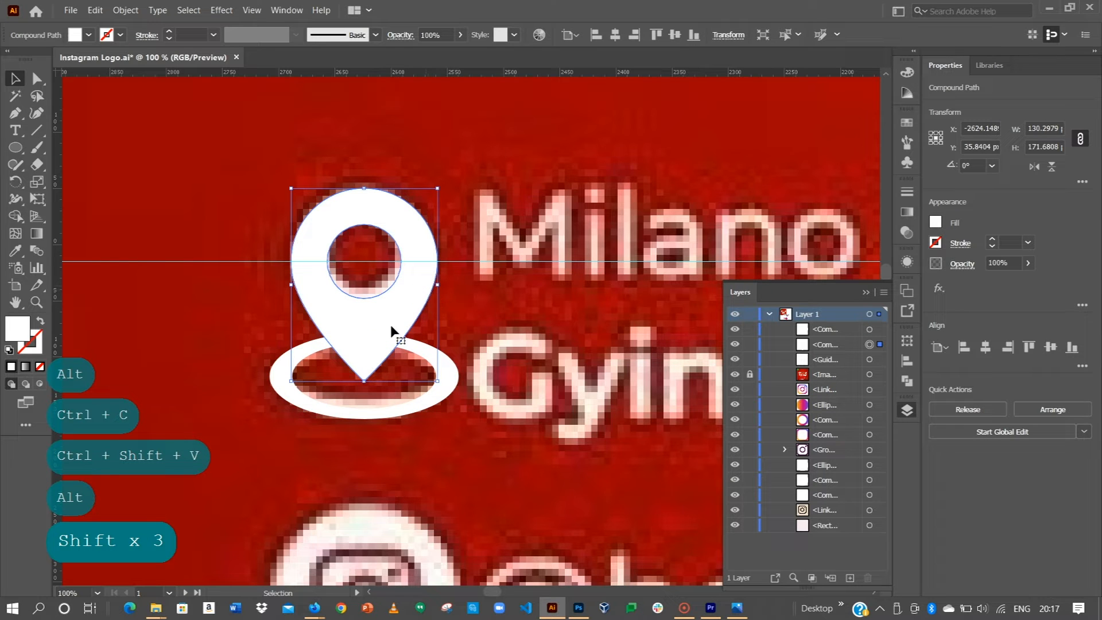
pyautogui.keyDown('shift'); pyautogui.click(394, 414); pyautogui.keyUp('shift')
pyautogui.moveTo(393, 415); pyautogui.dragTo(340, 324)
pyautogui.press('shift')
# Step: Place the pin icon in Photoshop, shrink it to about 14%, and position it beside the address
pyautogui.press('space')
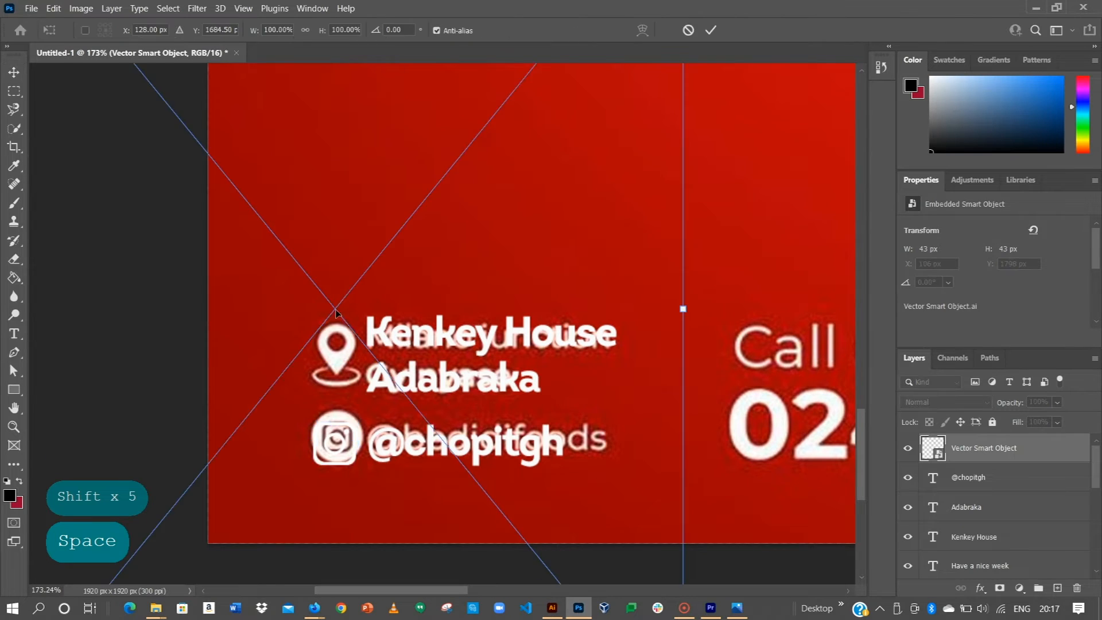
pyautogui.press('Return')
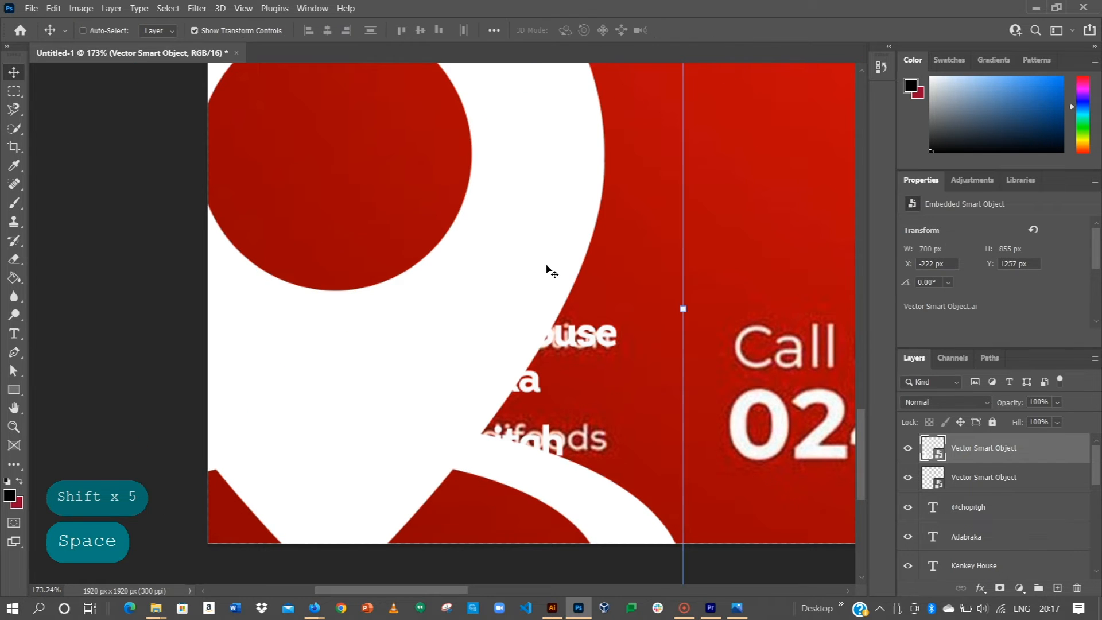
pyautogui.hotkey('ctrl', '0')
pyautogui.moveTo(337, 390); pyautogui.dragTo(418, 362)
pyautogui.scroll(5, 268, 491)
pyautogui.scroll(4, 271, 493)
pyautogui.scroll(2, 386, 353)
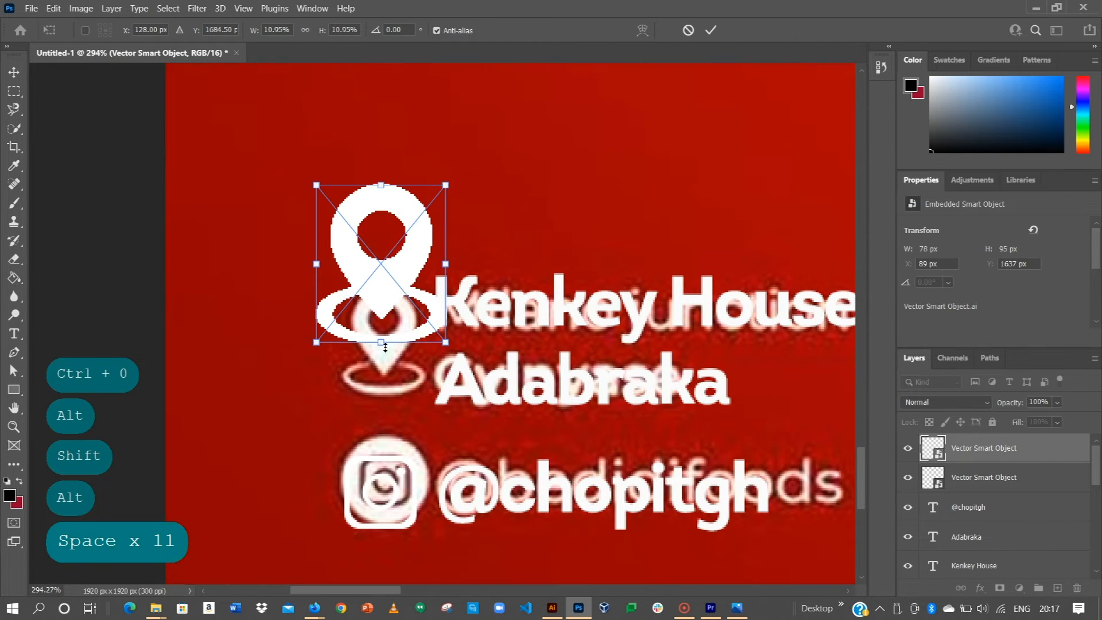
pyautogui.moveTo(404, 266); pyautogui.dragTo(388, 326)
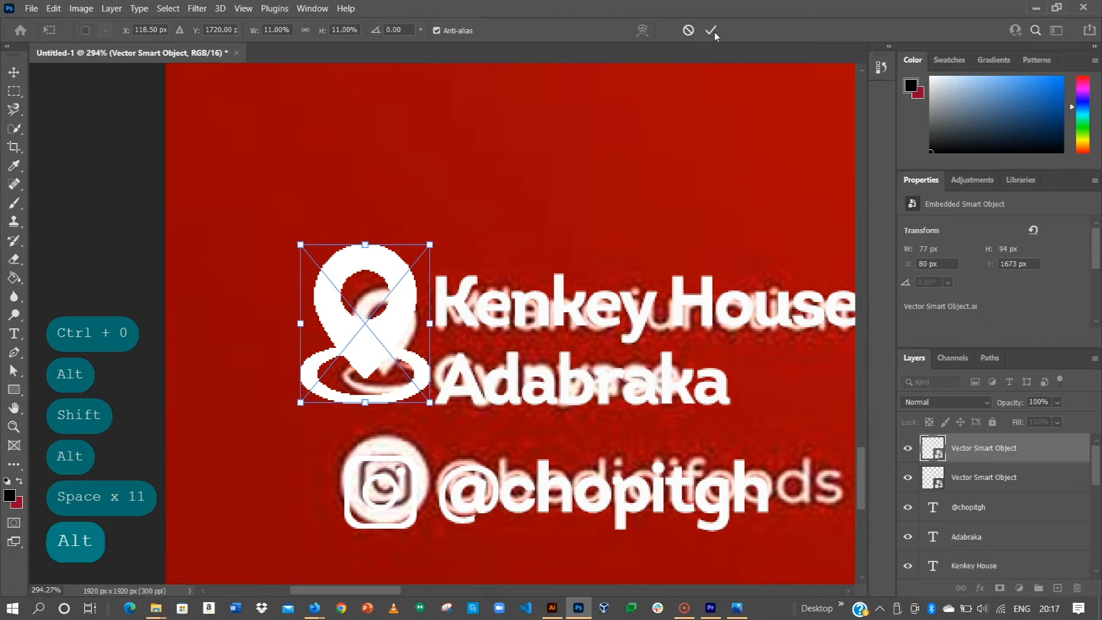
pyautogui.press('Return')
# Step: Shrink the pin further to 5.71% beside the Kenkey House line and confirm
pyautogui.moveTo(429, 245); pyautogui.dragTo(396, 287)
pyautogui.moveTo(375, 325); pyautogui.dragTo(384, 318)
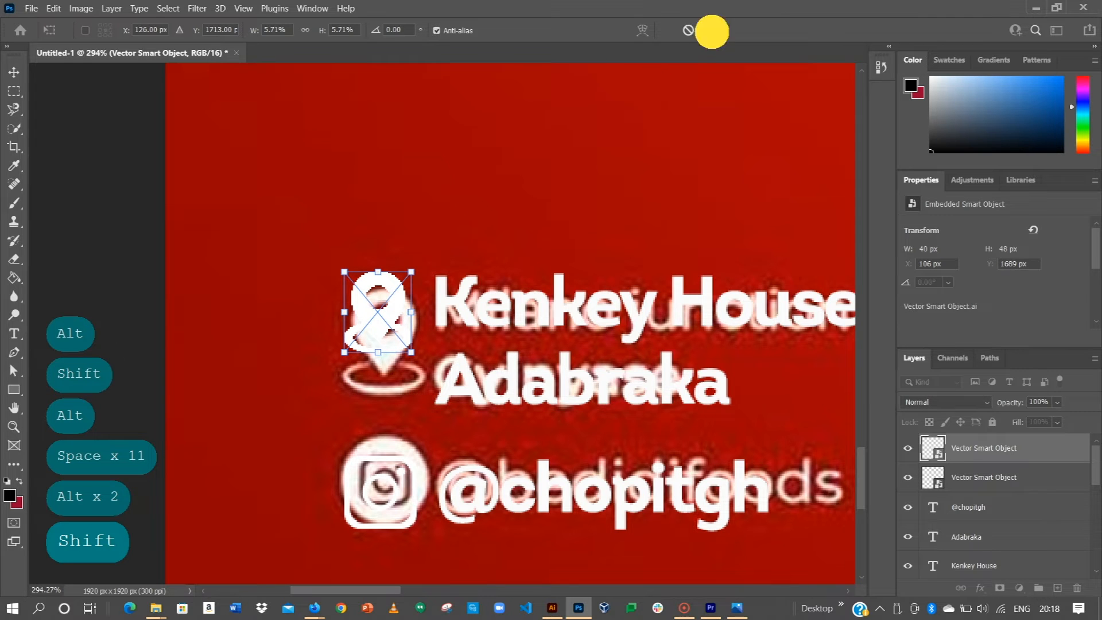
pyautogui.click(712, 31)
pyautogui.hotkey('ctrl', '0')
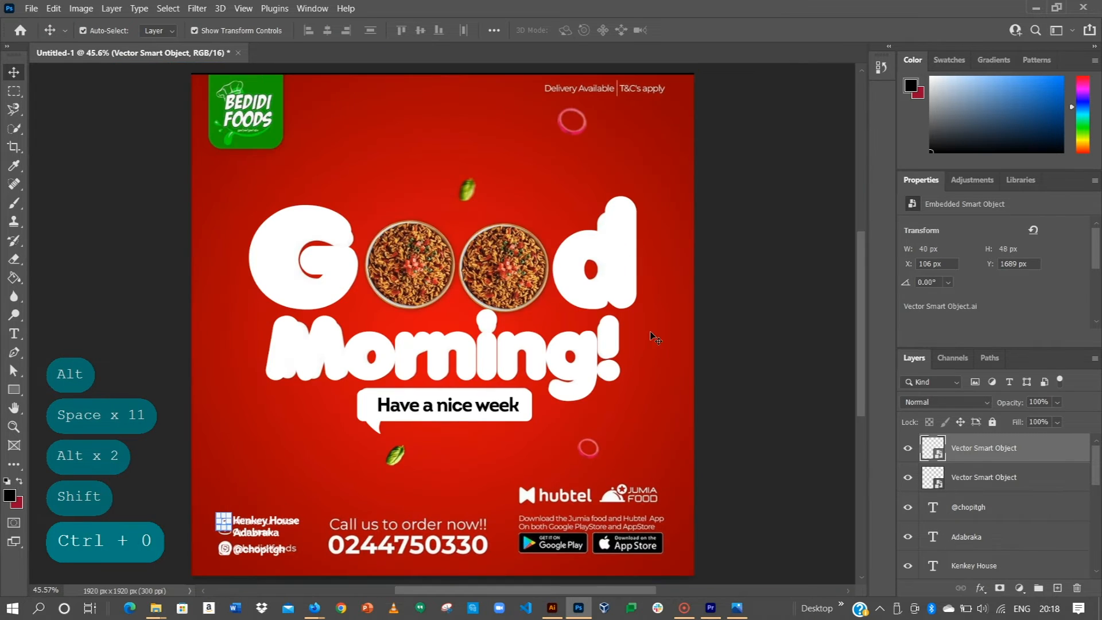
# Step: Type 'Call us to order now!!' as a new text line below the speech bubble
pyautogui.click(756, 338)
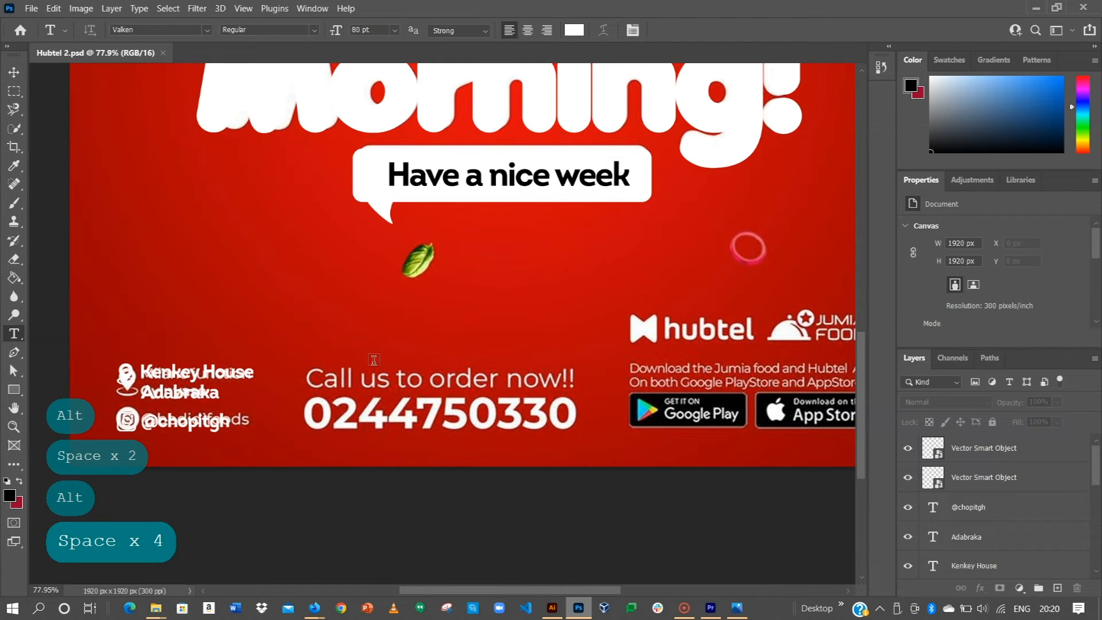
pyautogui.click(313, 321)
pyautogui.press('capslock')
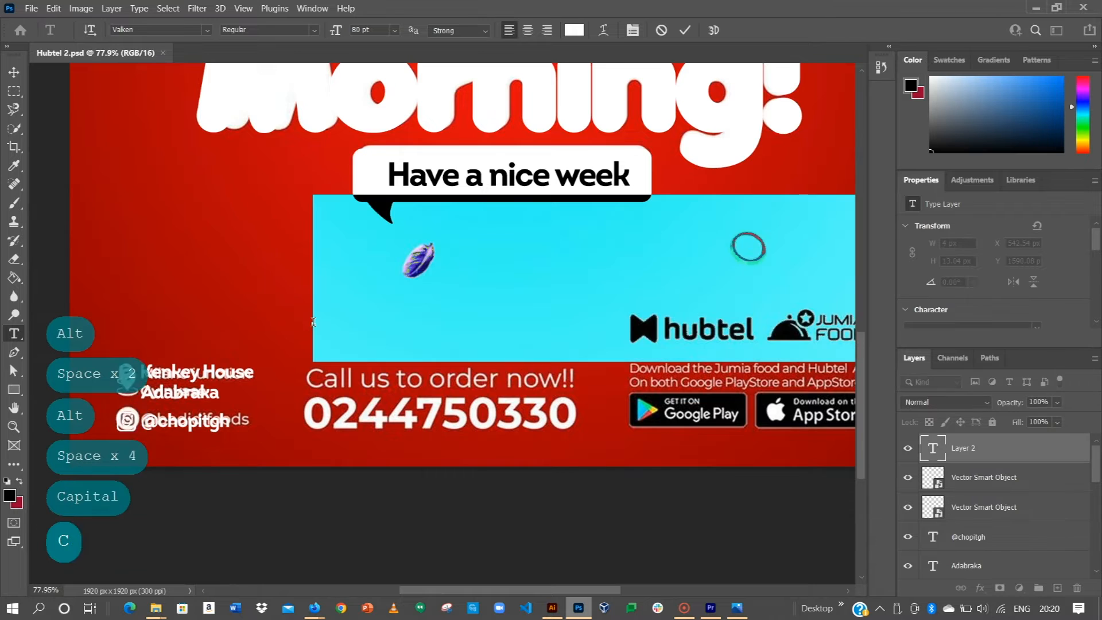
pyautogui.write('C')
pyautogui.press('capslock')
pyautogui.write('all')
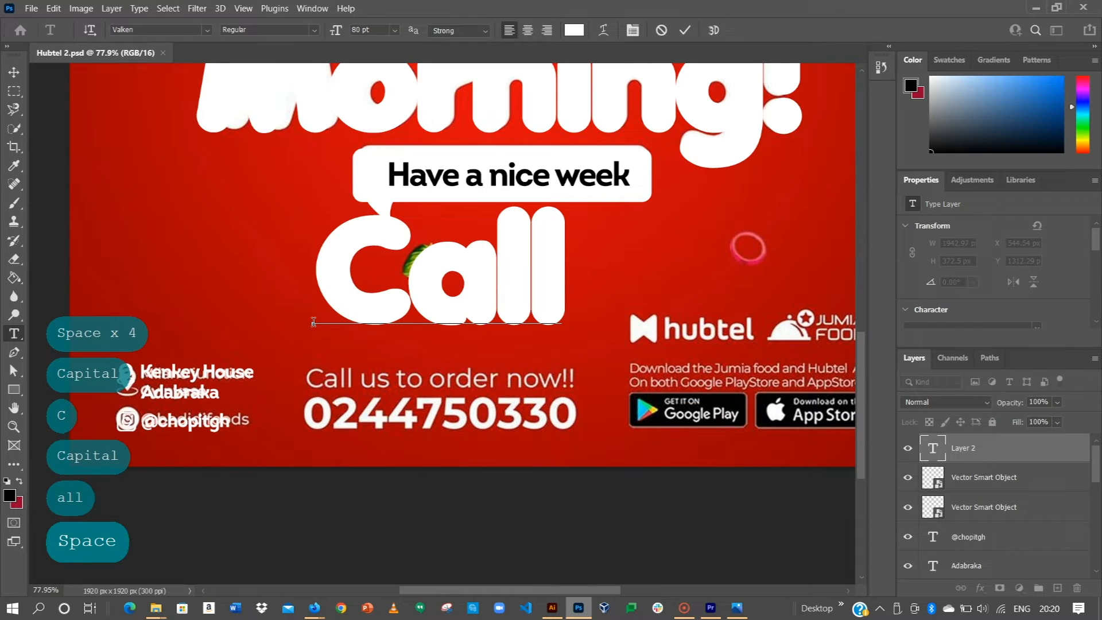
pyautogui.write(' us t')
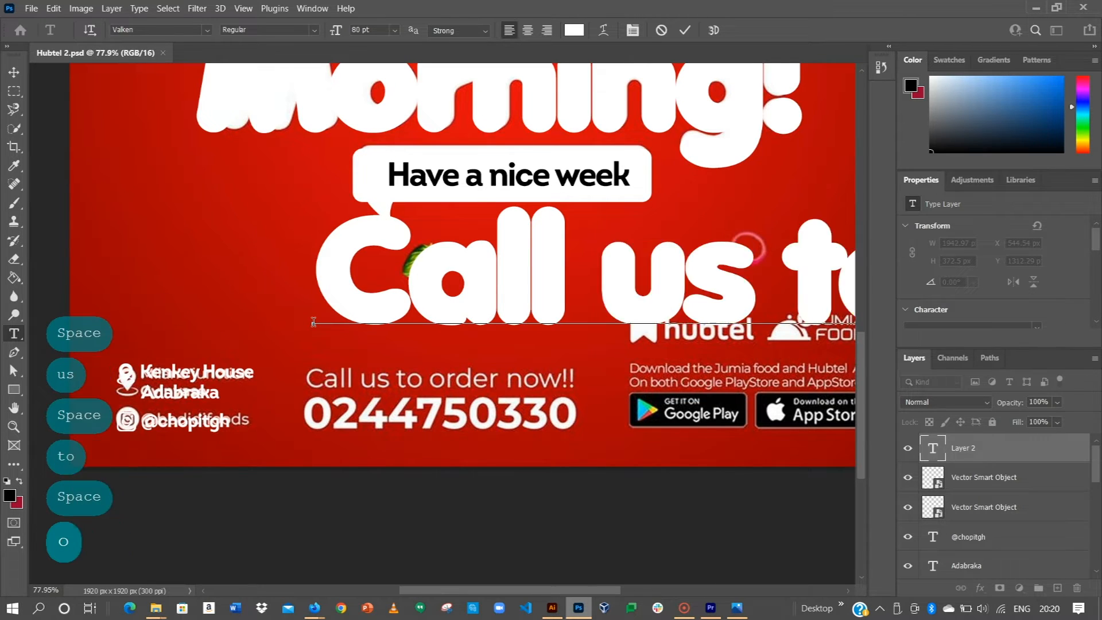
pyautogui.write('o order now')
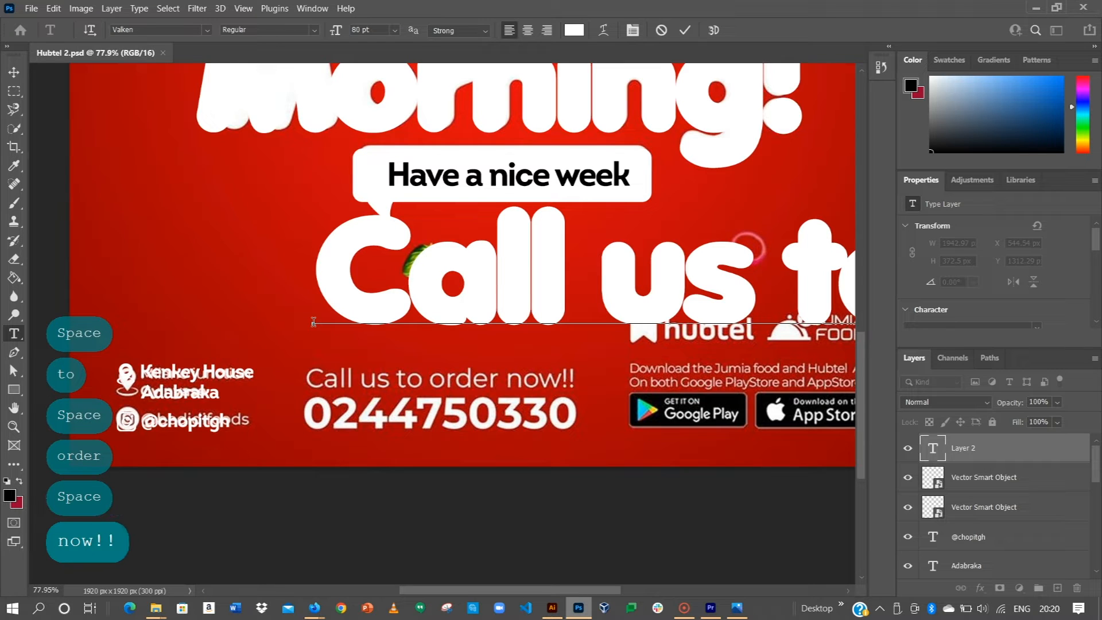
pyautogui.write('!!')
pyautogui.click(684, 32)
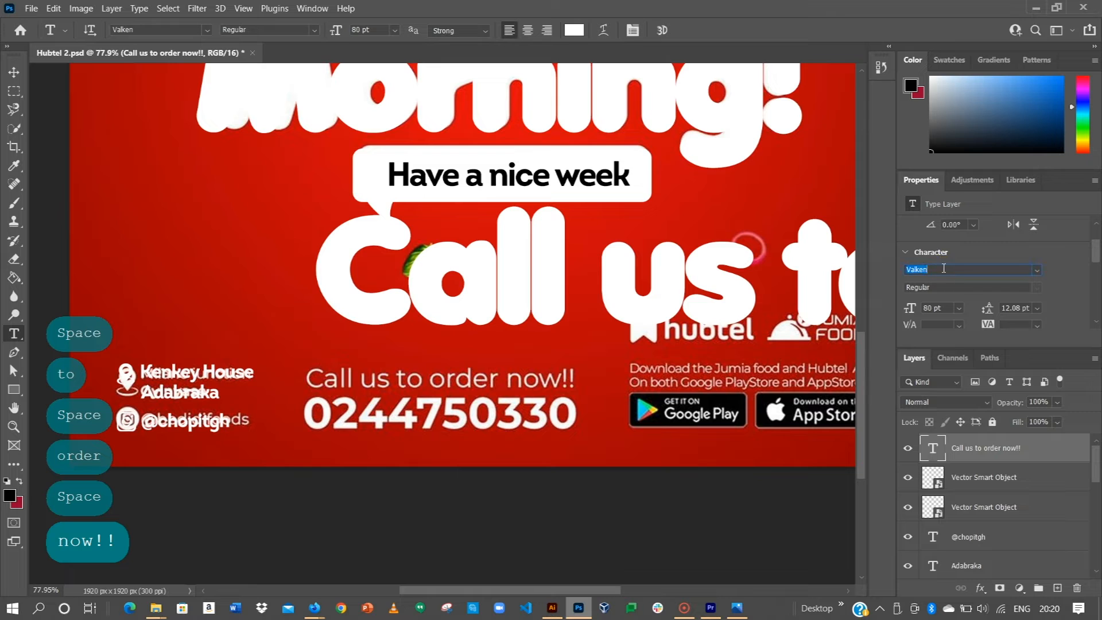
# Step: Set the Call us text's font to Intro Regular
pyautogui.press('capslock')
pyautogui.write('INTR')
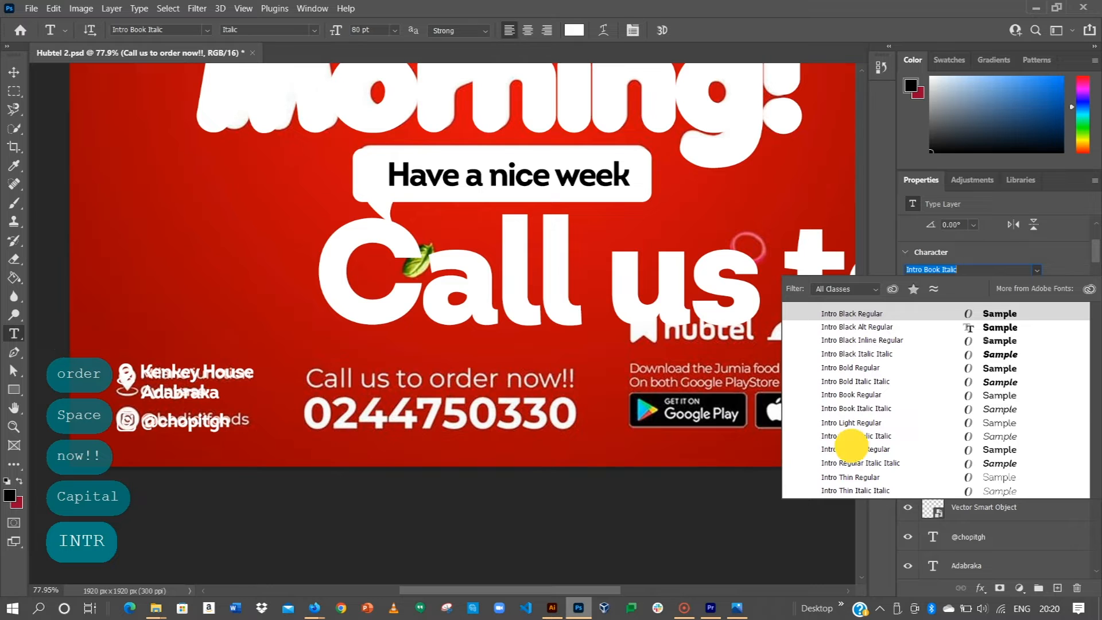
pyautogui.click(855, 449)
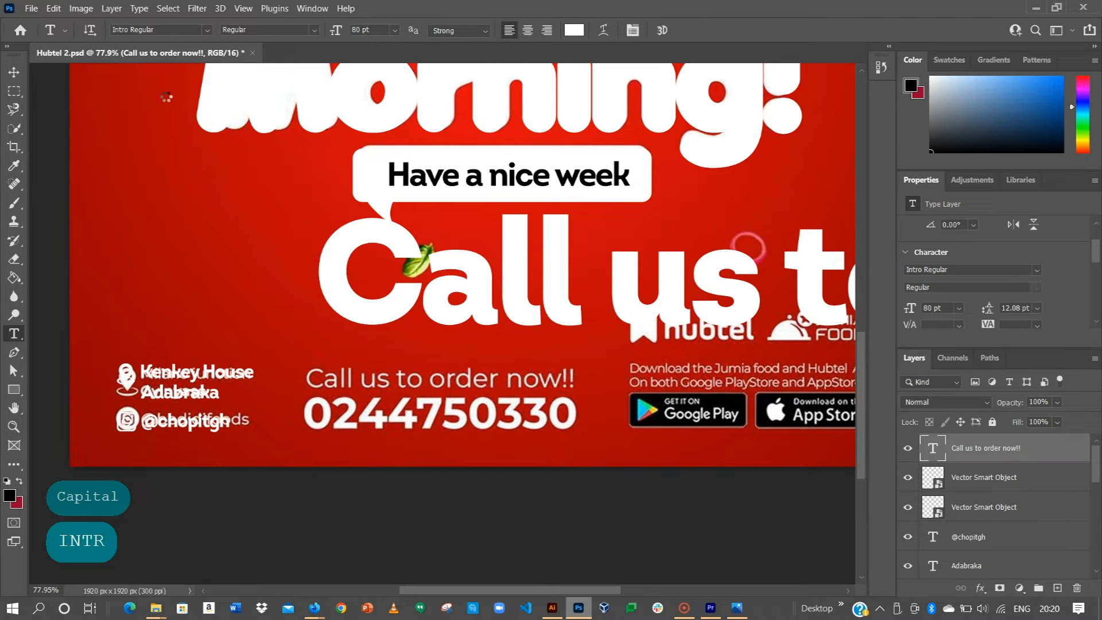
pyautogui.click(16, 72)
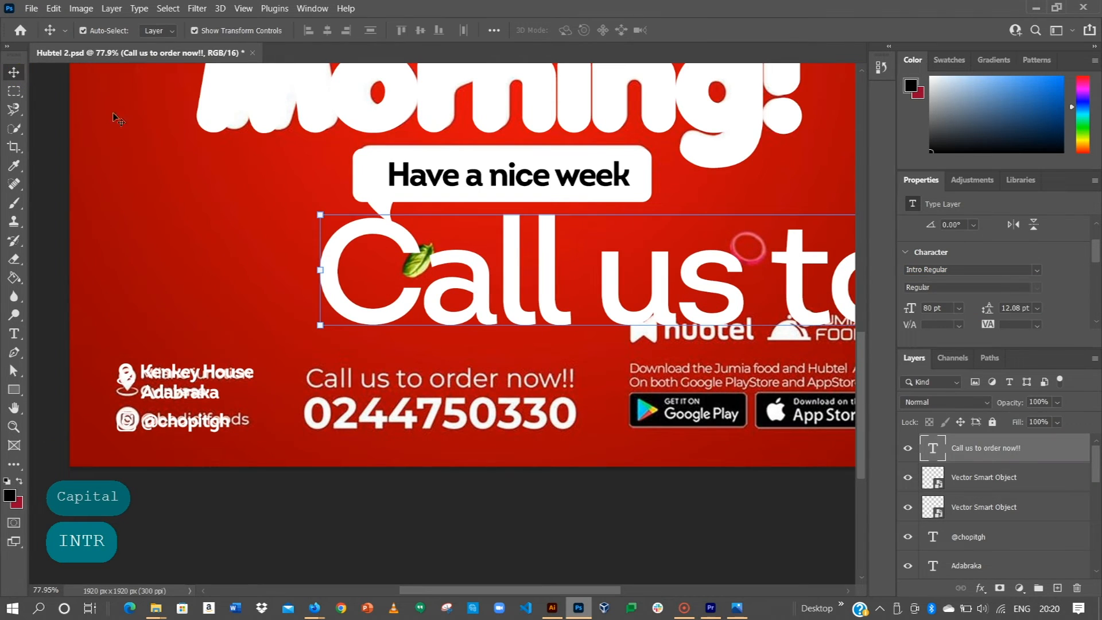
# Step: Size the text to 16 pt and align it over the reference Call us line
pyautogui.click(958, 307)
pyautogui.click(941, 436)
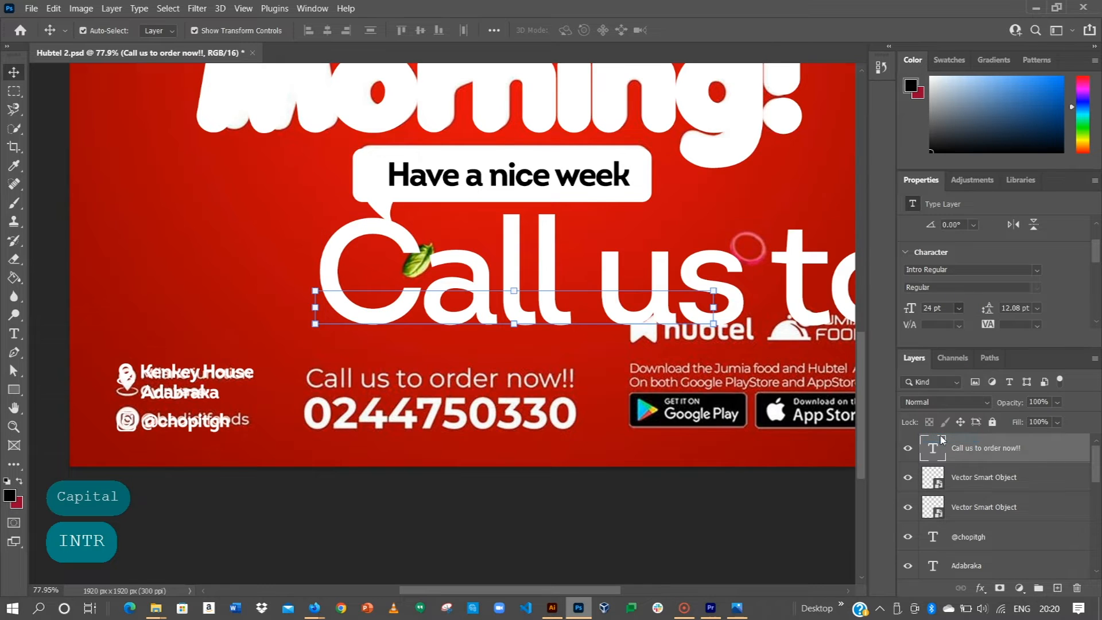
pyautogui.click(958, 308)
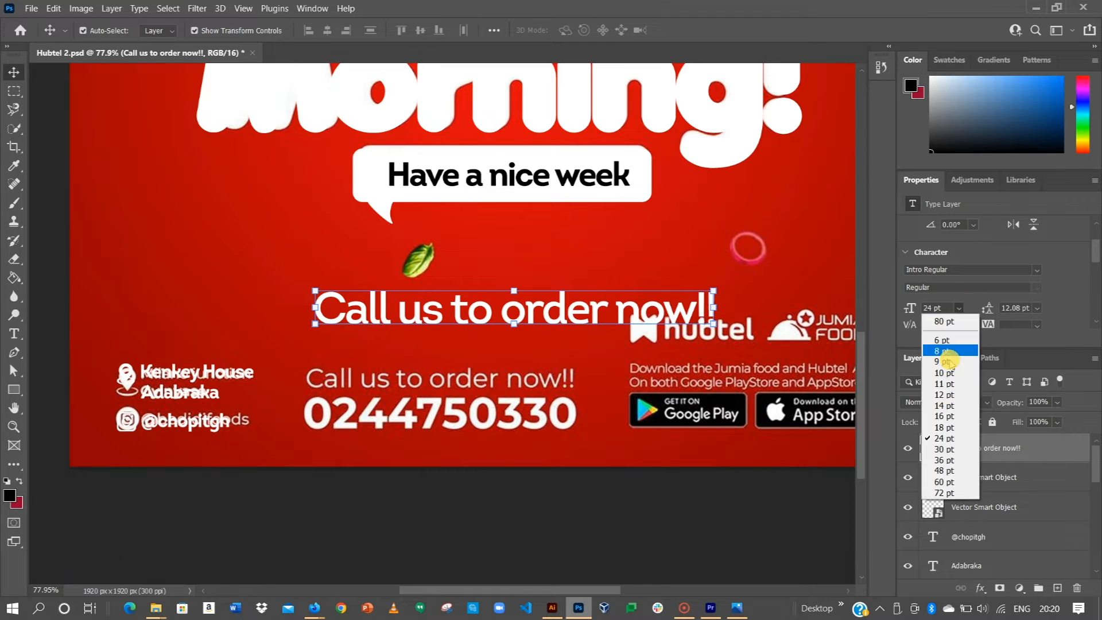
pyautogui.click(941, 411)
pyautogui.moveTo(511, 312); pyautogui.dragTo(533, 373)
pyautogui.click(958, 309)
pyautogui.click(941, 422)
pyautogui.moveTo(550, 374); pyautogui.dragTo(531, 414)
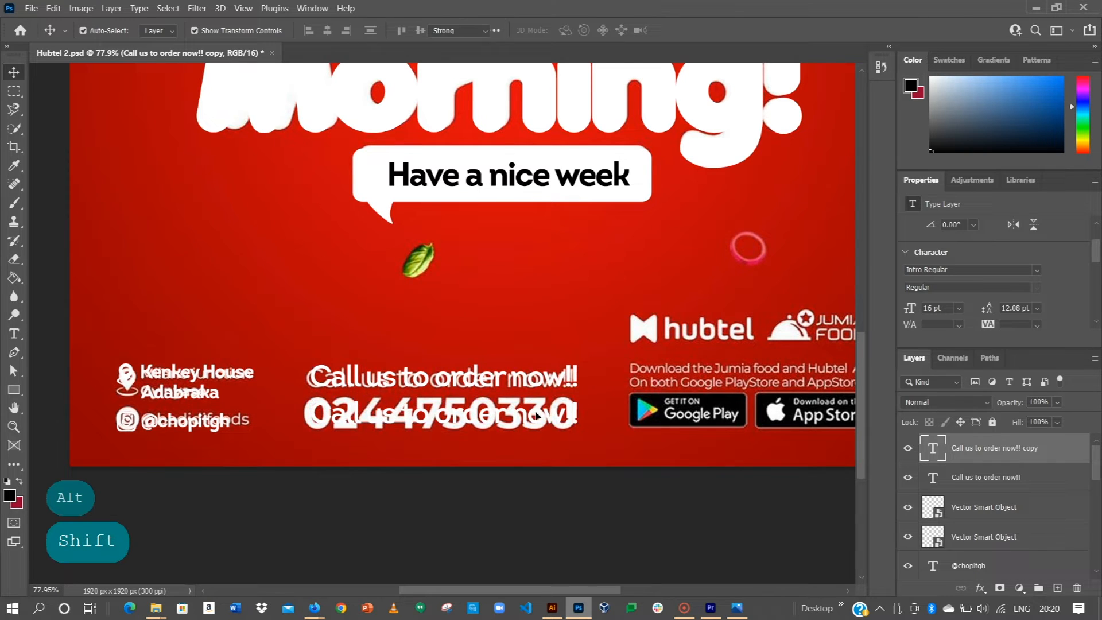
# Step: Replace the duplicated line's text with the order phone number
pyautogui.doubleClick(531, 414)
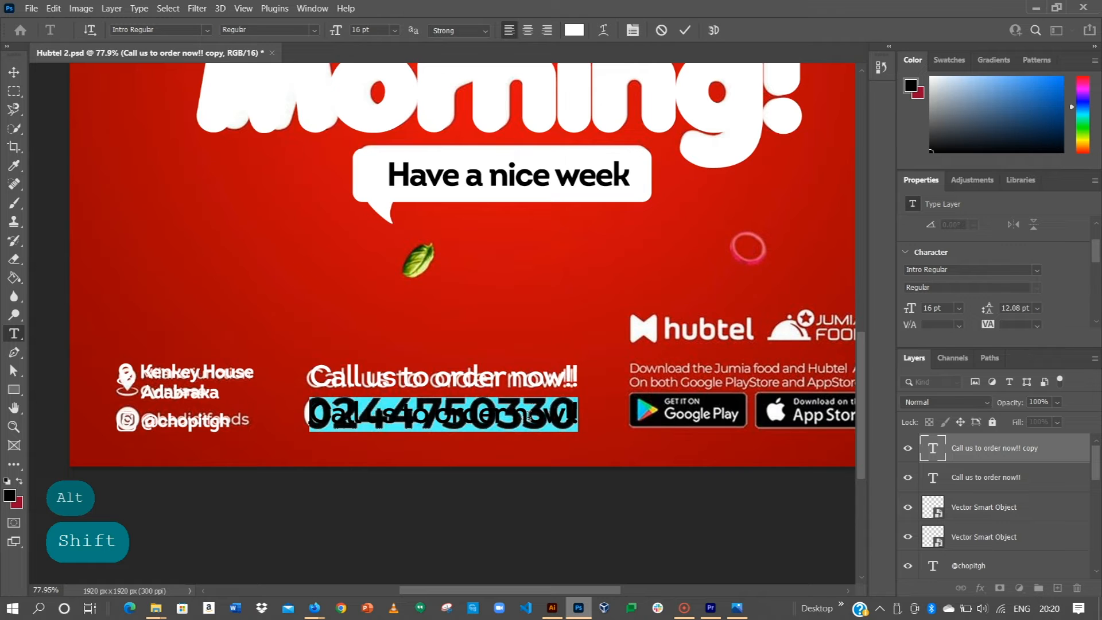
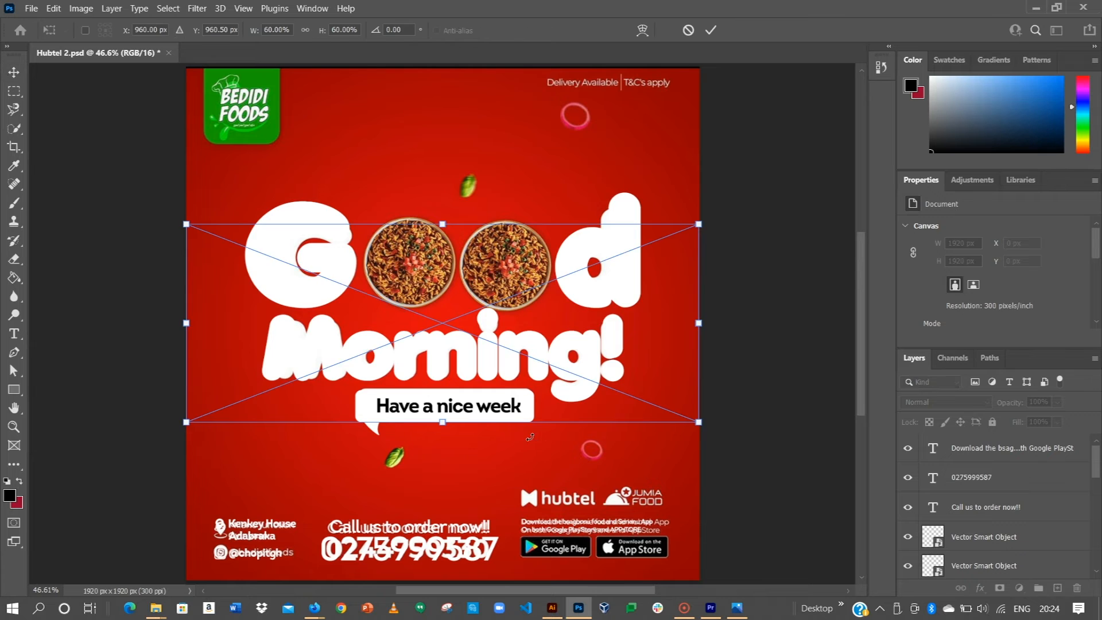
# Step: Commit the Google Play badge and drag the App Store badge PNG from File Explorer onto the poster
pyautogui.click(702, 29)
pyautogui.hotkey('alt', 'Tab')
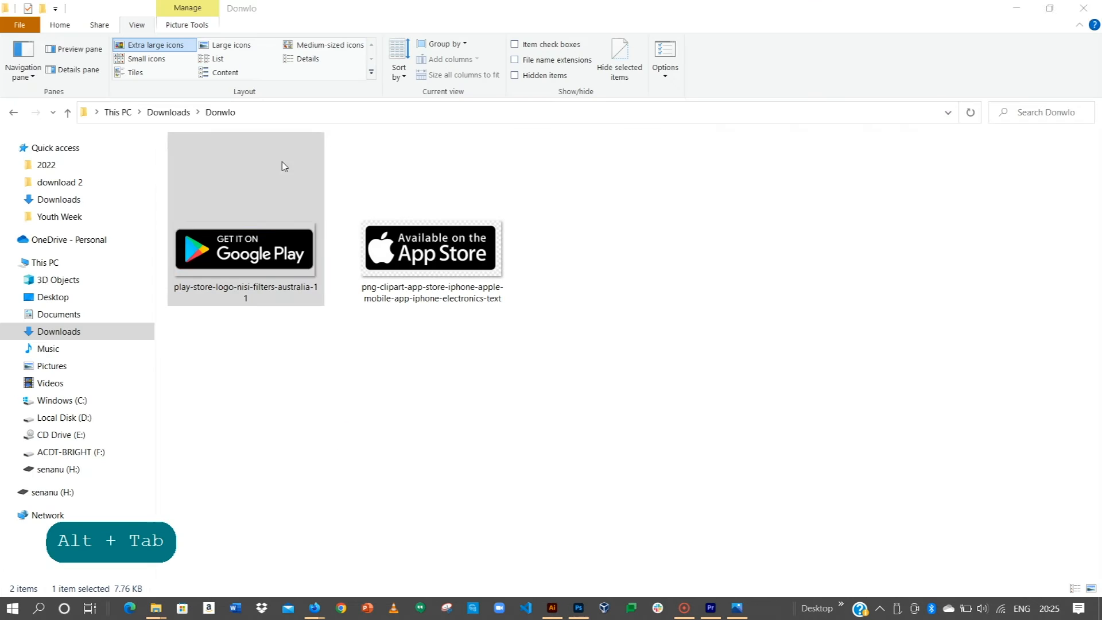
pyautogui.click(491, 256)
pyautogui.moveTo(442, 257); pyautogui.dragTo(468, 406)
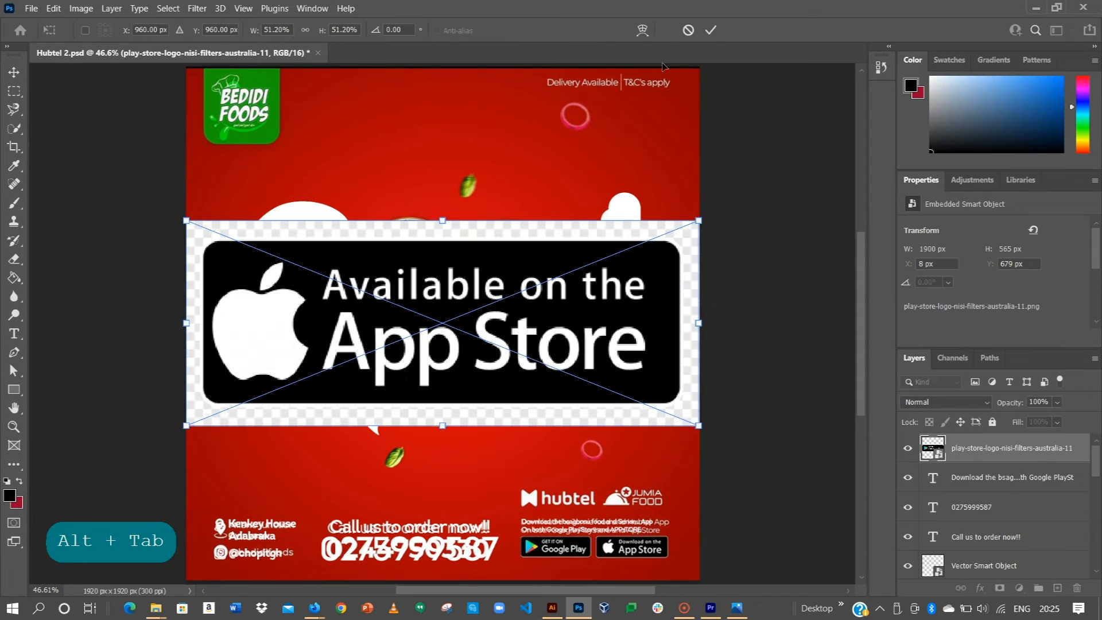
# Step: Commit the App Store image, then select its black badge with Select Subject and Quick Selection touch-ups
pyautogui.click(715, 26)
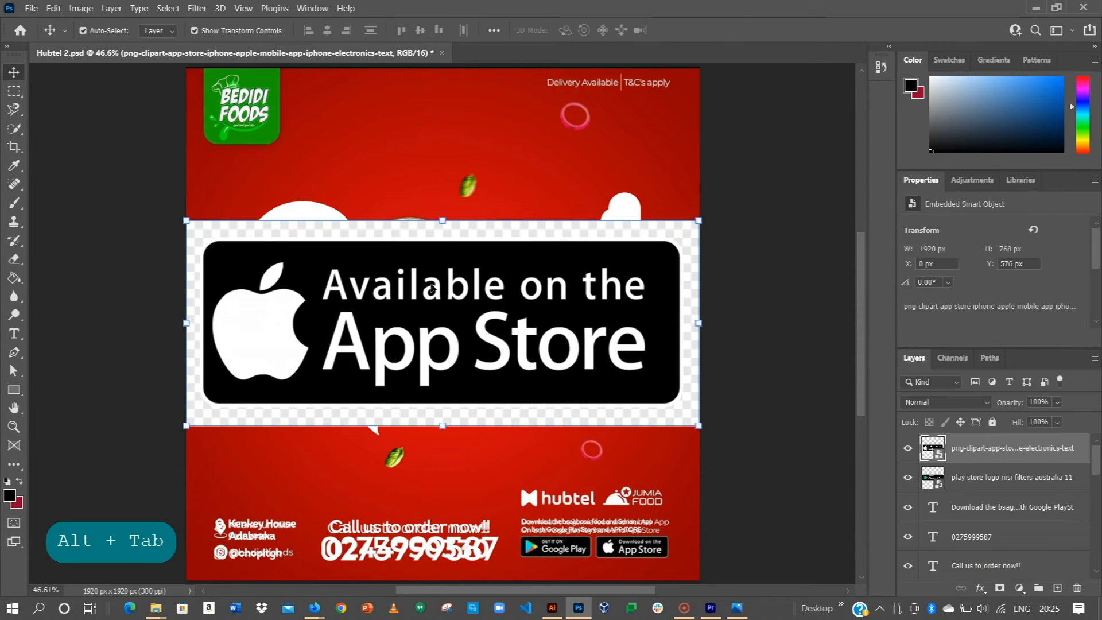
pyautogui.click(14, 129)
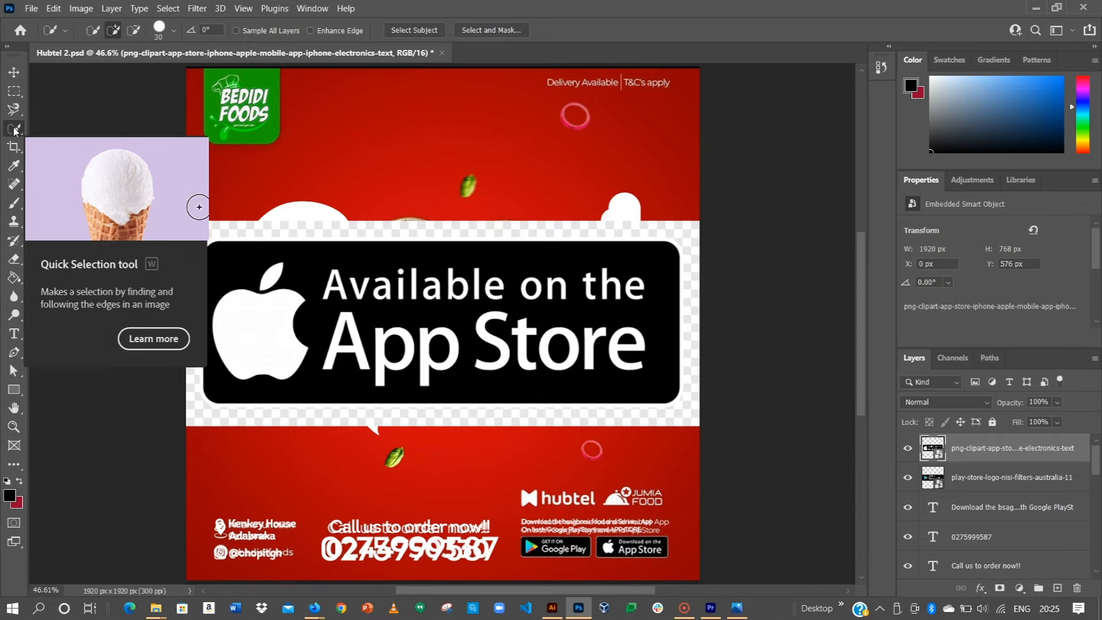
pyautogui.click(417, 29)
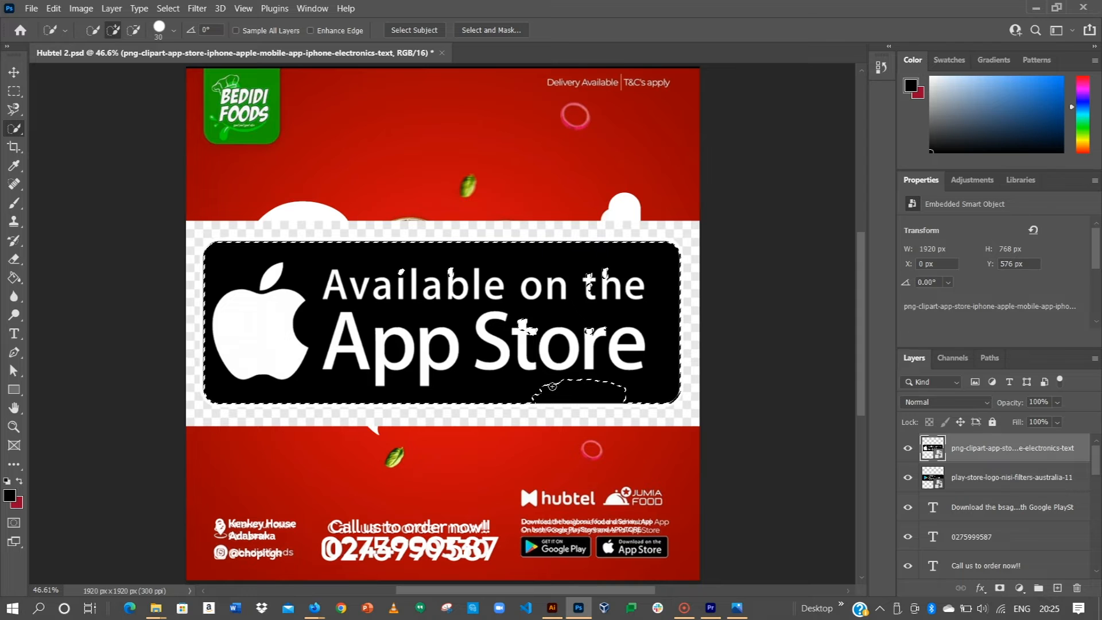
pyautogui.moveTo(562, 280); pyautogui.dragTo(604, 281)
pyautogui.click(559, 346)
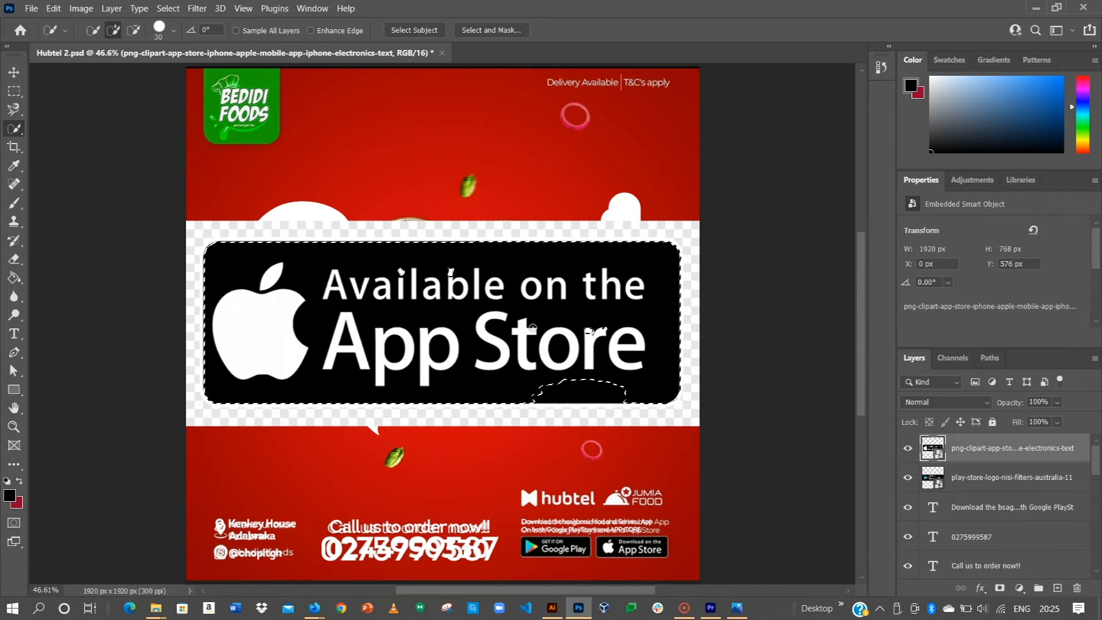
pyautogui.click(470, 288)
pyautogui.click(556, 308)
pyautogui.click(614, 346)
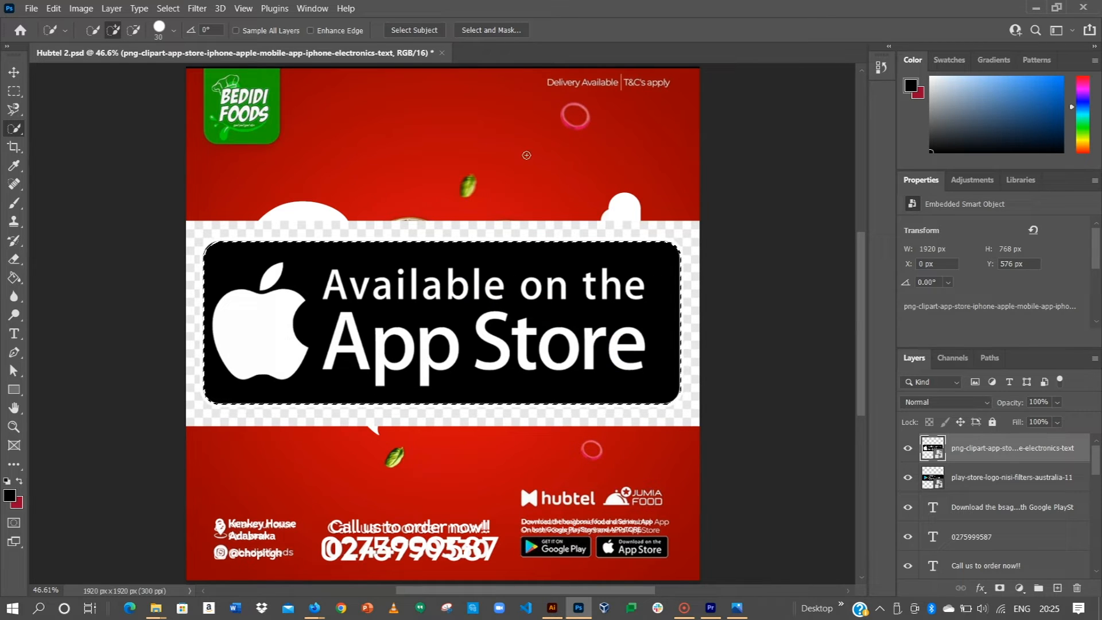
pyautogui.click(499, 33)
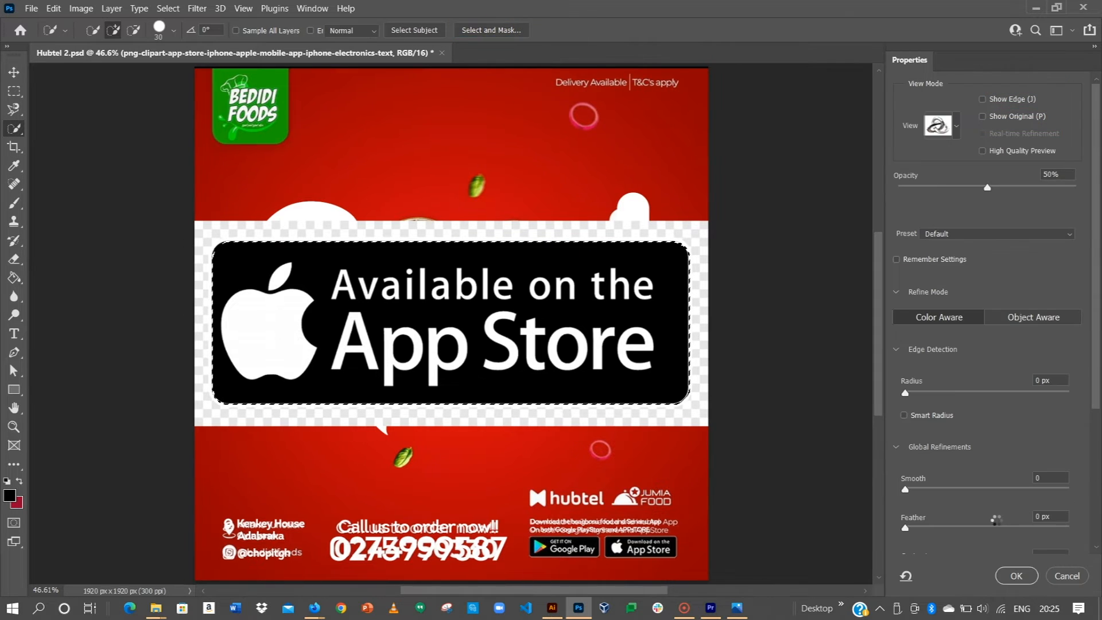
# Step: Output the refined badge selection as a New Layer with Layer Mask
pyautogui.scroll(-5, 1014, 516)
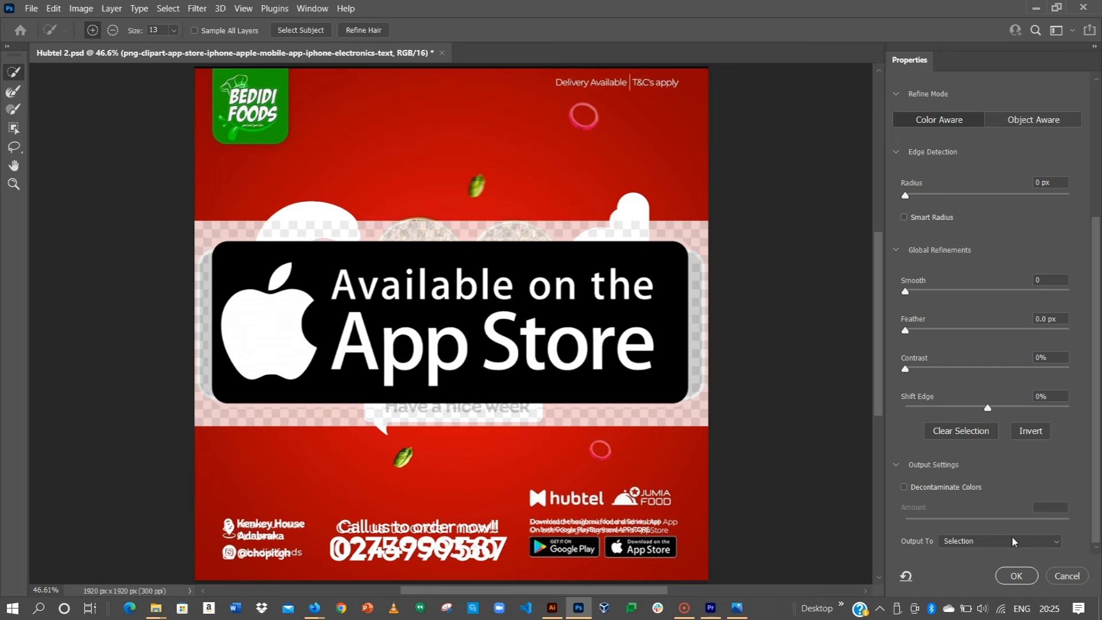
pyautogui.click(1002, 542)
pyautogui.click(970, 561)
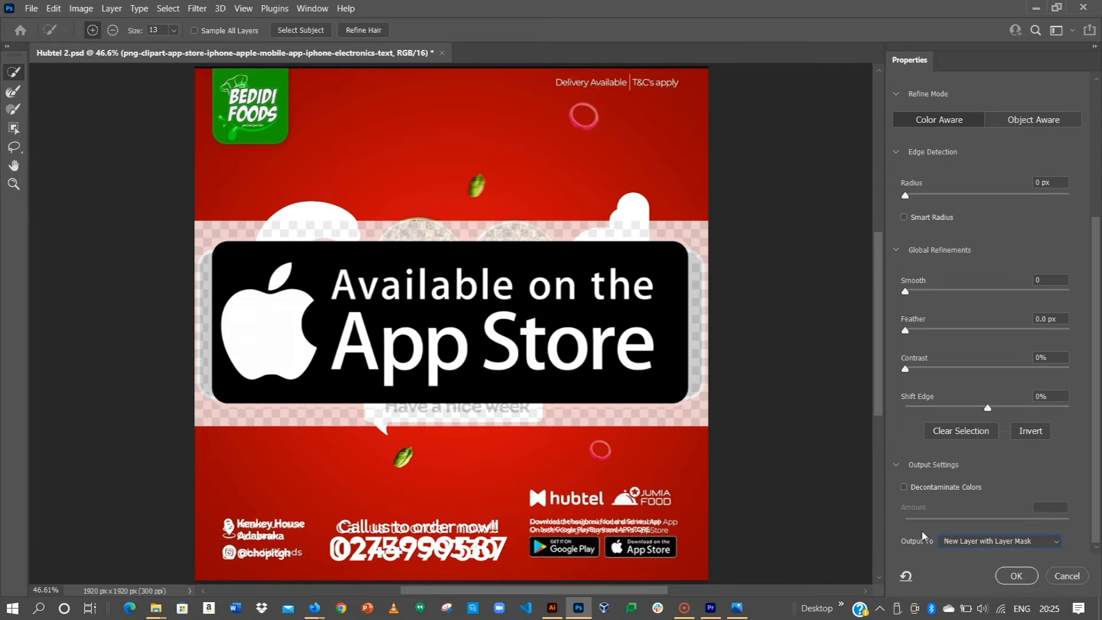
pyautogui.click(1017, 576)
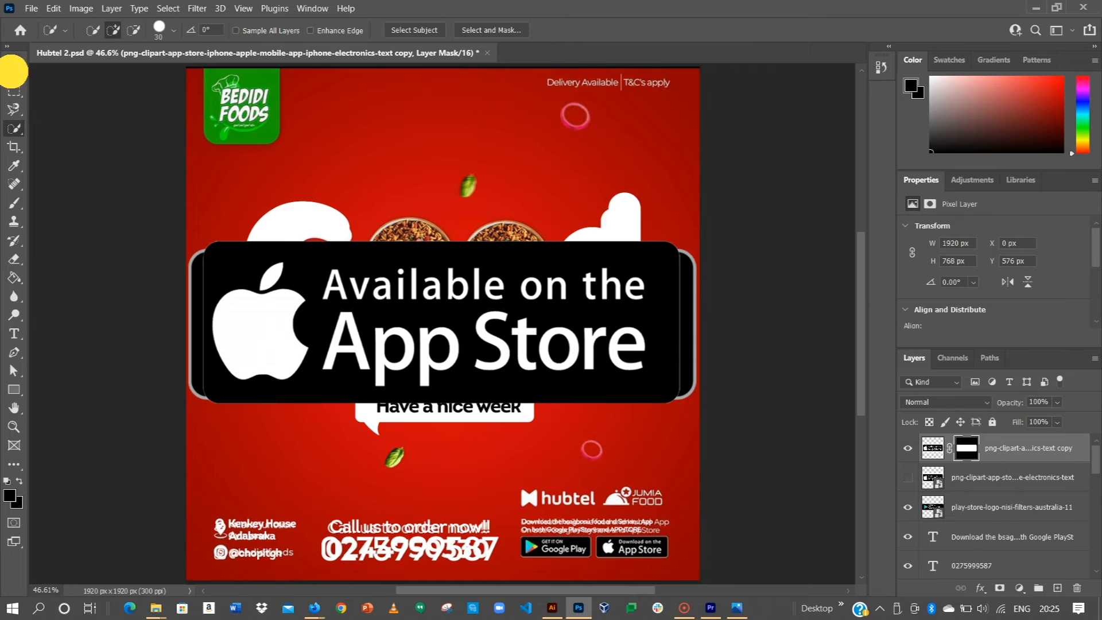
# Step: Scale the masked App Store badge down to a small size
pyautogui.click(14, 72)
pyautogui.keyDown('ctrl'); pyautogui.click(966, 474); pyautogui.keyUp('ctrl')
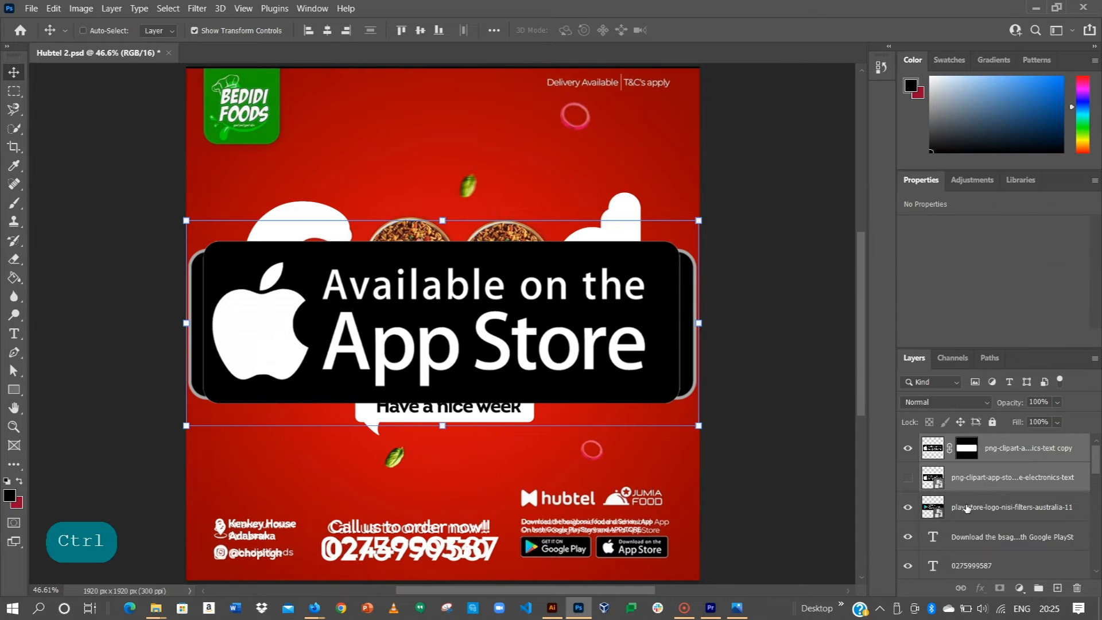
pyautogui.keyDown('ctrl'); pyautogui.click(1009, 447); pyautogui.keyUp('ctrl')
pyautogui.keyDown('ctrl'); pyautogui.click(987, 505); pyautogui.keyUp('ctrl')
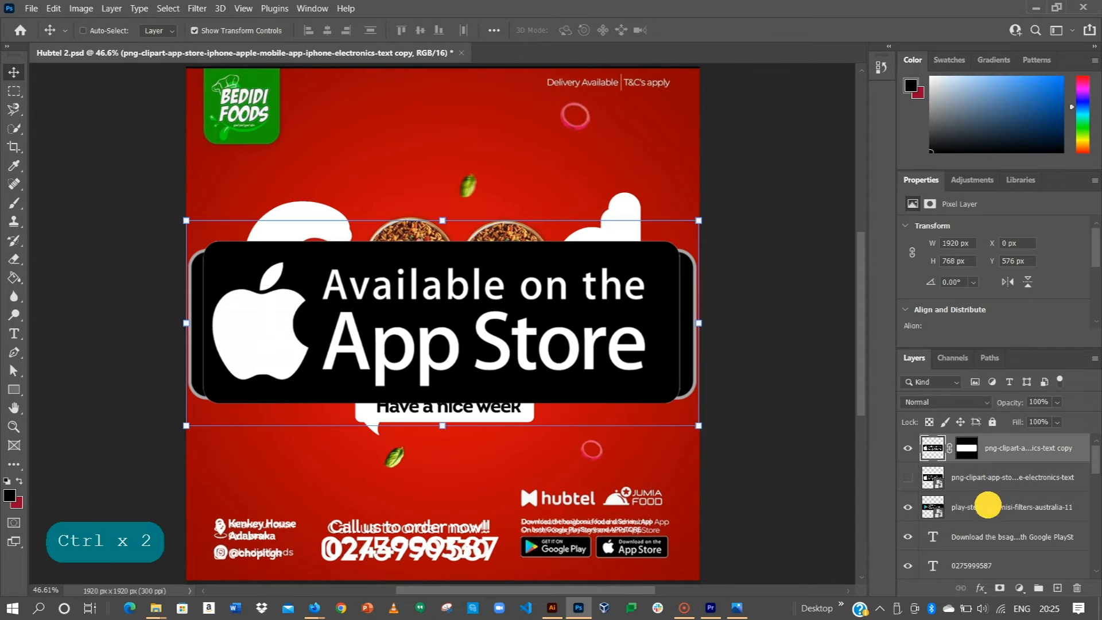
pyautogui.moveTo(700, 219); pyautogui.dragTo(487, 315)
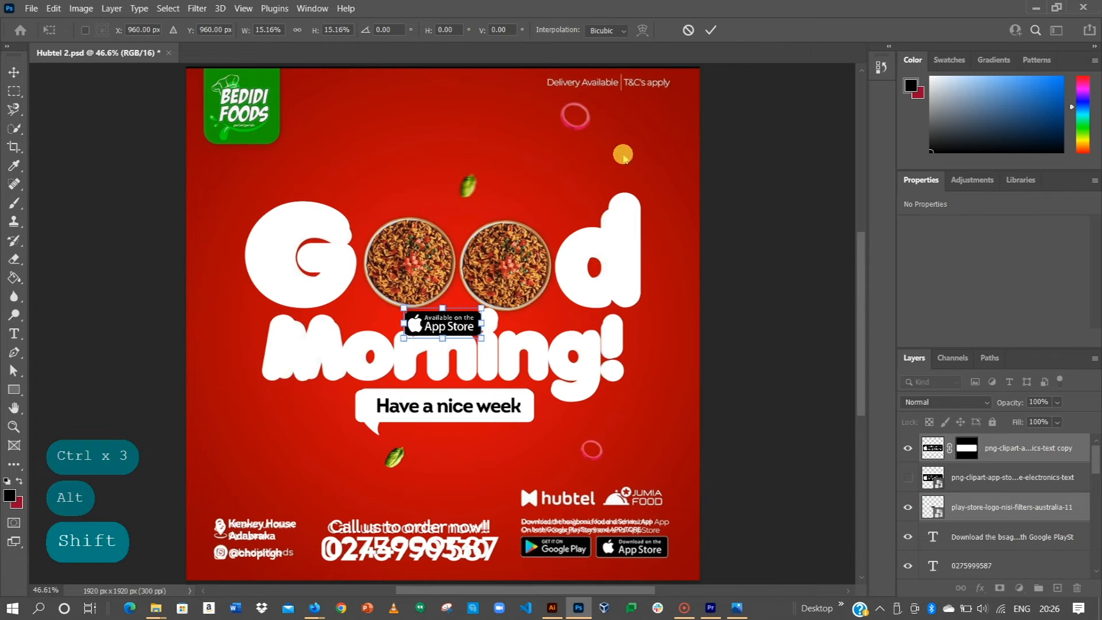
pyautogui.click(710, 30)
# Step: Move the App Store badge down beside the Google Play badge under the download text
pyautogui.moveTo(528, 393); pyautogui.dragTo(571, 553)
pyautogui.scroll(5, 571, 553)
pyautogui.moveTo(536, 447); pyautogui.dragTo(504, 379)
pyautogui.scroll(8, 492, 479)
pyautogui.click(491, 502)
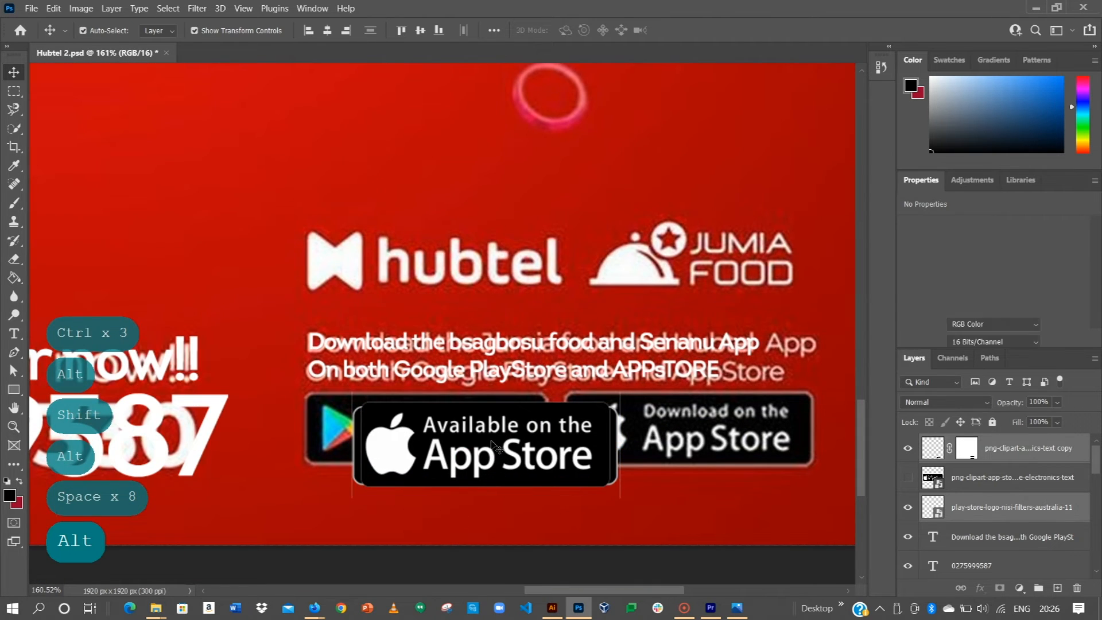
pyautogui.moveTo(491, 445); pyautogui.dragTo(635, 435)
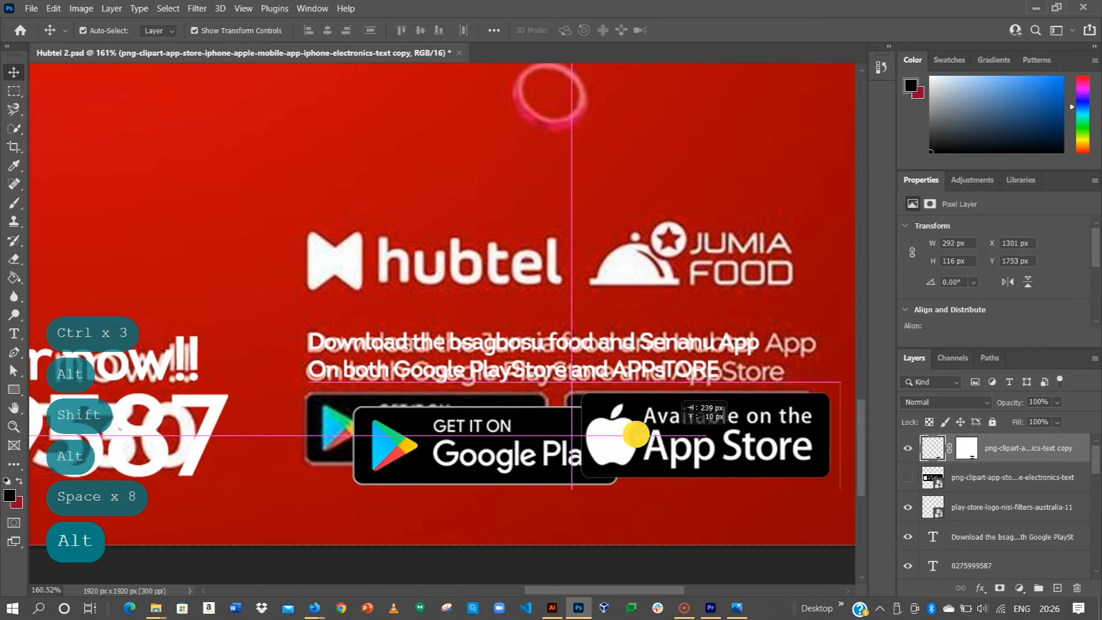
pyautogui.moveTo(457, 418)
pyautogui.mouseDown()
pyautogui.moveTo(446, 417)
pyautogui.moveTo(459, 419)
pyautogui.mouseUp()
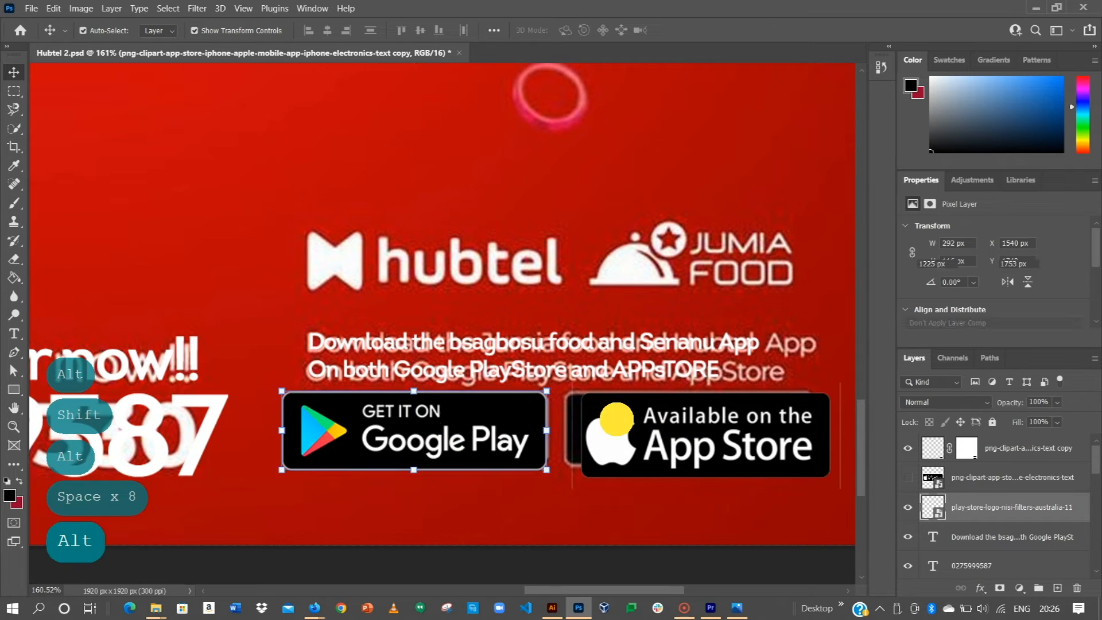
# Step: Align the top edges of the Google Play and App Store badges
pyautogui.keyDown('shift'); pyautogui.click(631, 436); pyautogui.keyUp('shift')
pyautogui.click(401, 30)
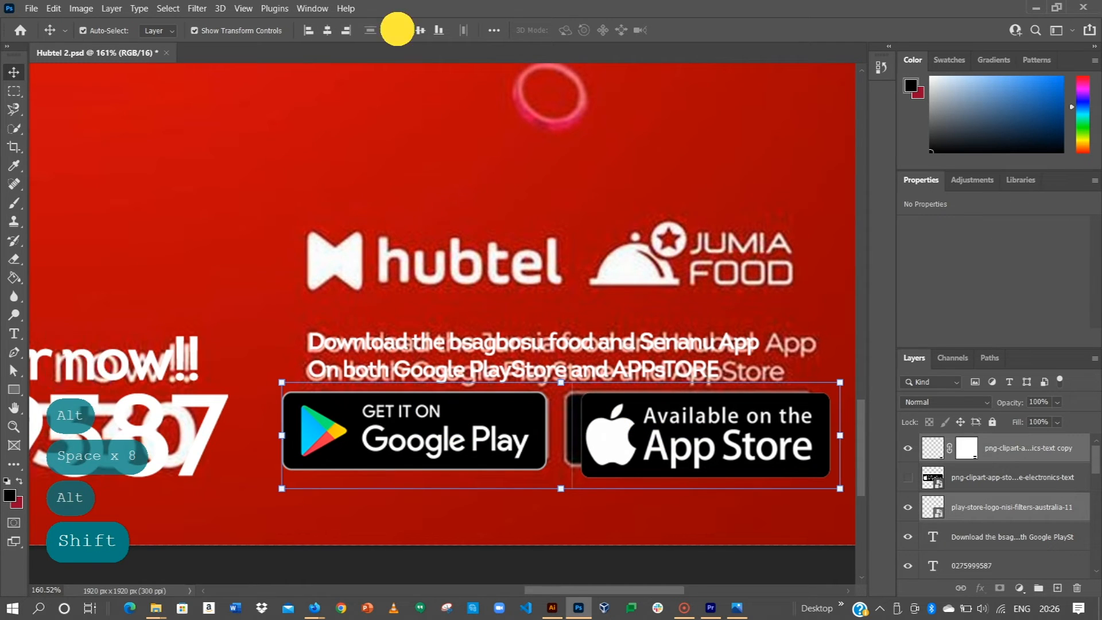
pyautogui.moveTo(474, 447)
pyautogui.mouseDown()
pyautogui.moveTo(484, 450)
pyautogui.moveTo(474, 456)
pyautogui.mouseUp()
pyautogui.scroll(3, 697, 450)
pyautogui.moveTo(717, 462); pyautogui.dragTo(485, 427)
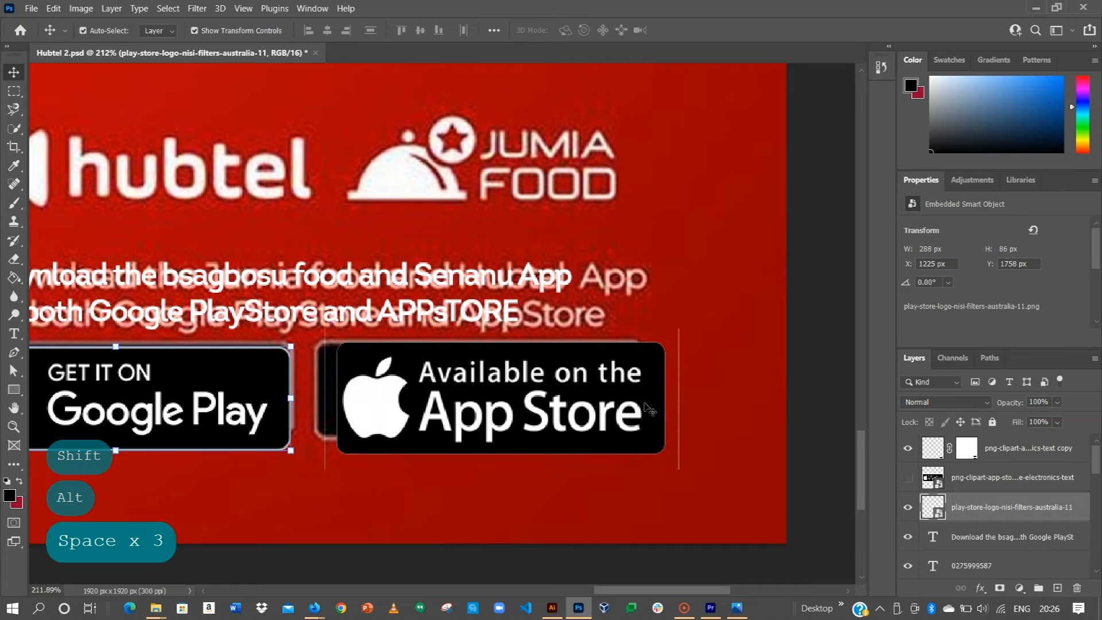
pyautogui.click(620, 396)
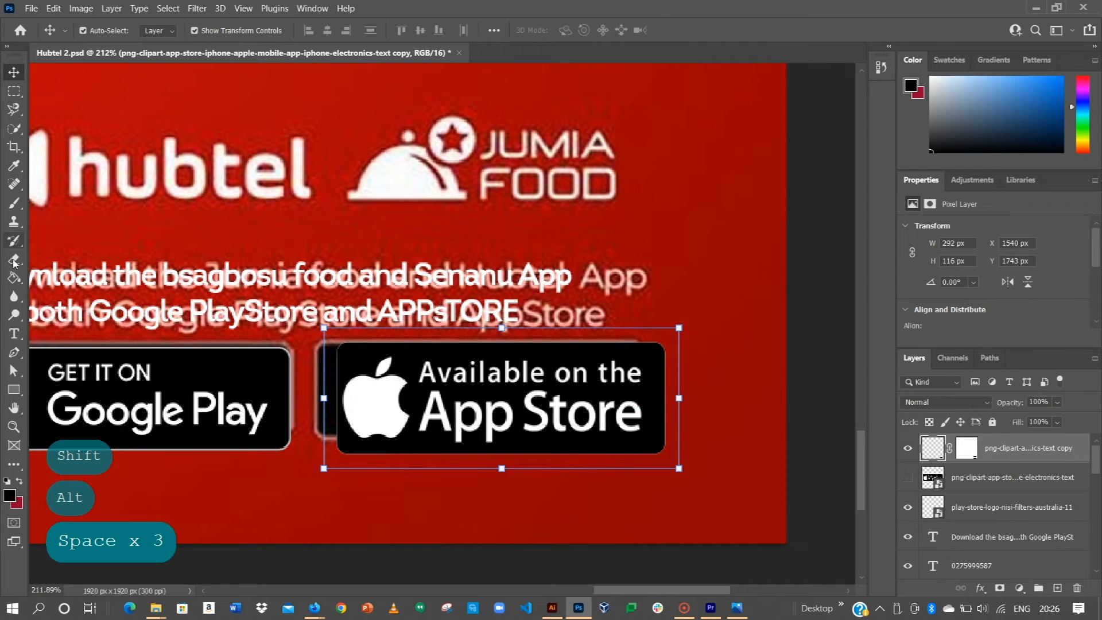
# Step: Erase the thin stray line left of the App Store badge with a 28 px hard round eraser
pyautogui.click(14, 259)
pyautogui.rightClick(691, 362)
pyautogui.click(729, 373)
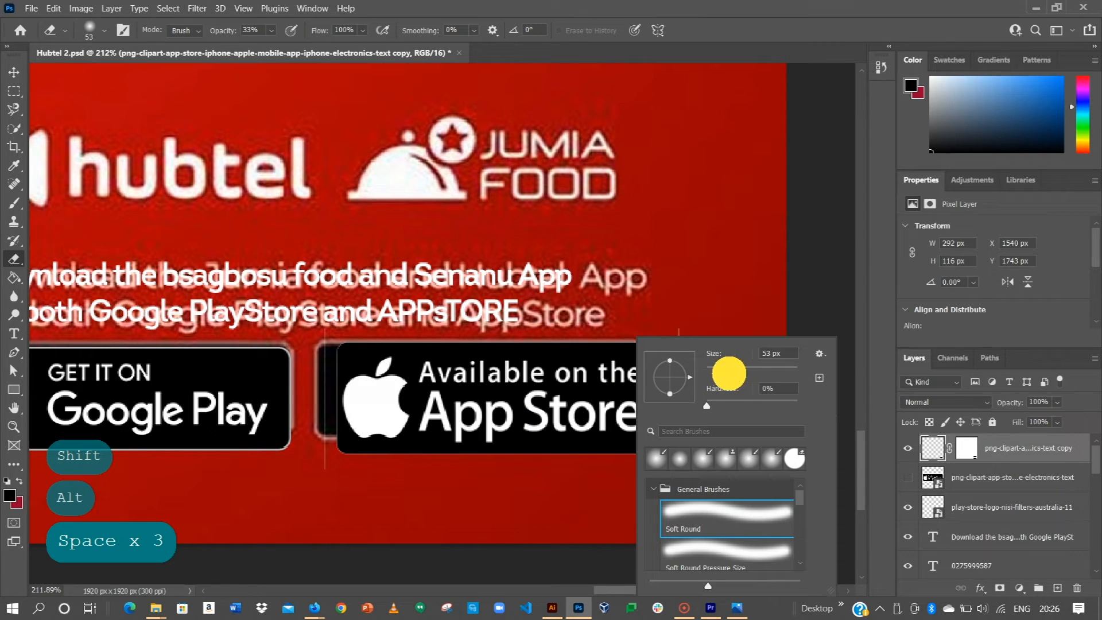
pyautogui.click(794, 458)
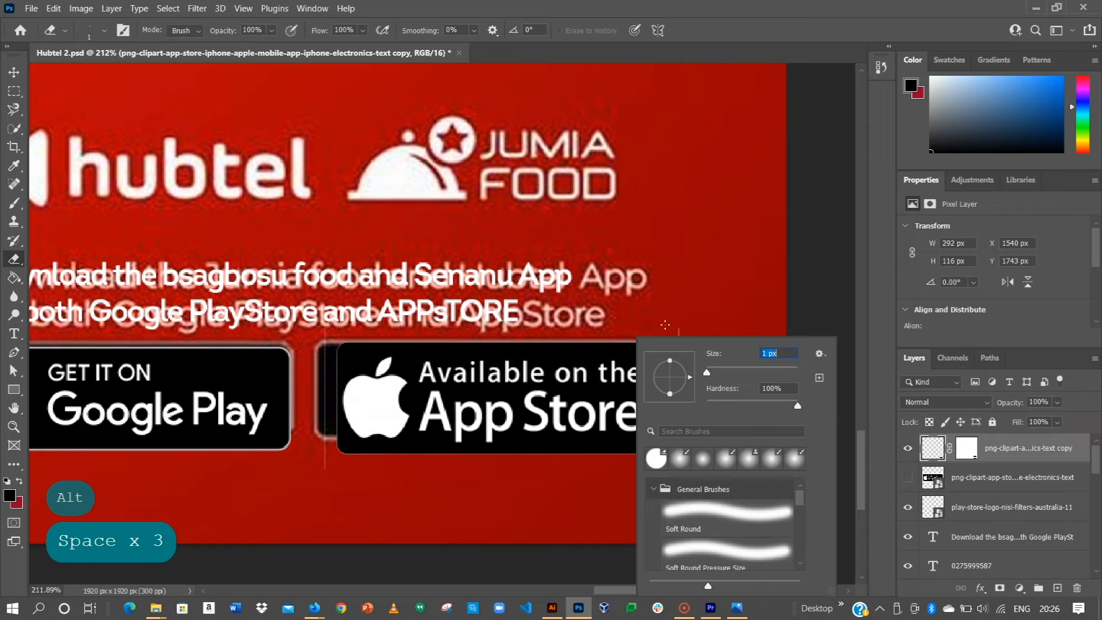
pyautogui.press('capslock')
pyautogui.press('capslock')
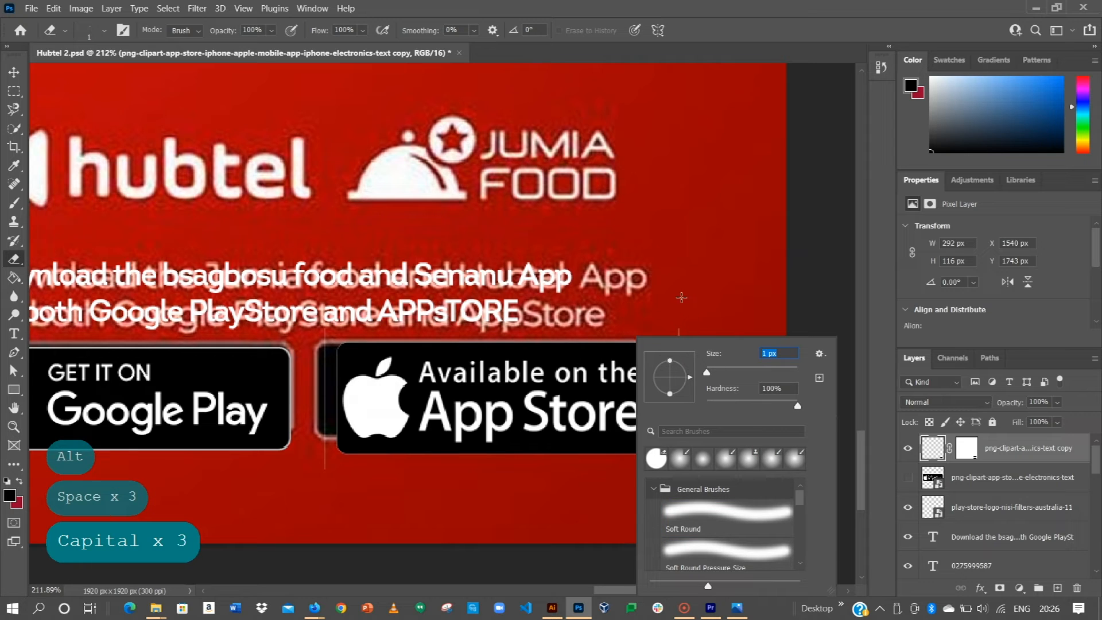
pyautogui.moveTo(710, 374)
pyautogui.mouseDown()
pyautogui.moveTo(732, 373)
pyautogui.moveTo(719, 371)
pyautogui.mouseUp()
pyautogui.click(689, 325)
pyautogui.moveTo(693, 331)
pyautogui.mouseDown()
pyautogui.moveTo(687, 474)
pyautogui.moveTo(664, 490)
pyautogui.mouseUp()
pyautogui.moveTo(321, 465)
pyautogui.mouseDown()
pyautogui.moveTo(316, 309)
pyautogui.moveTo(677, 319)
pyautogui.mouseUp()
# Step: Nudge the Google Play and App Store badges to even out the gap between them
pyautogui.click(13, 71)
pyautogui.click(369, 333)
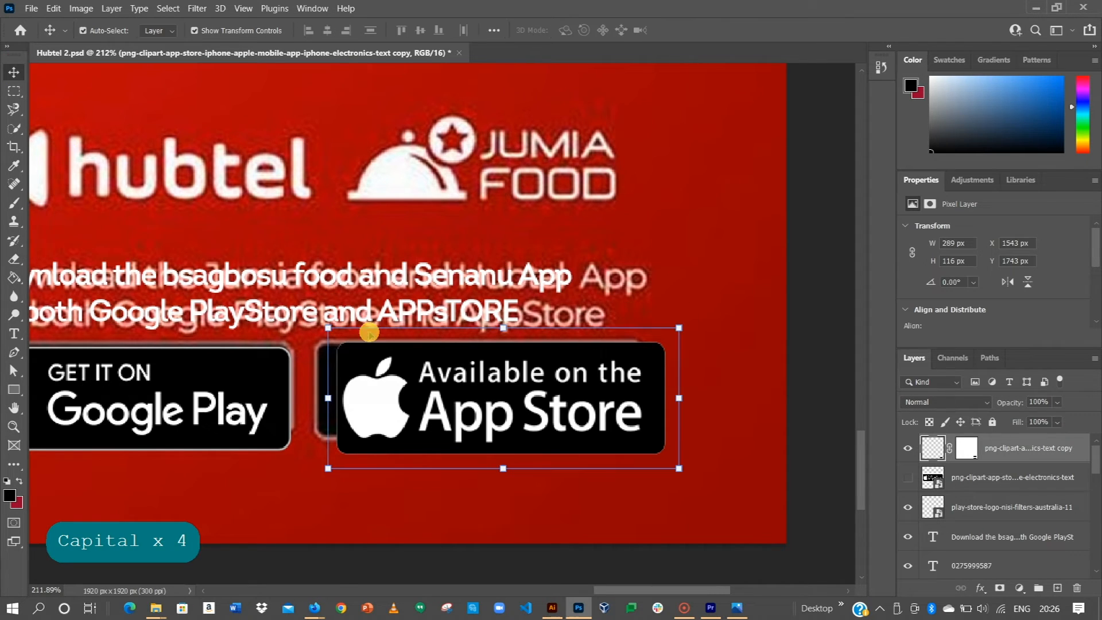
pyautogui.press('Left')
pyautogui.press('Left')
pyautogui.press('Left')
pyautogui.press('Left')
pyautogui.press('Left')
pyautogui.press('Left')
pyautogui.press('Left')
pyautogui.press('Left')
pyautogui.press('Left')
pyautogui.press('Left')
pyautogui.press('Left')
pyautogui.press('Left')
pyautogui.press('Left')
pyautogui.press('Left')
pyautogui.press('Left')
pyautogui.press('Left')
pyautogui.press('Left')
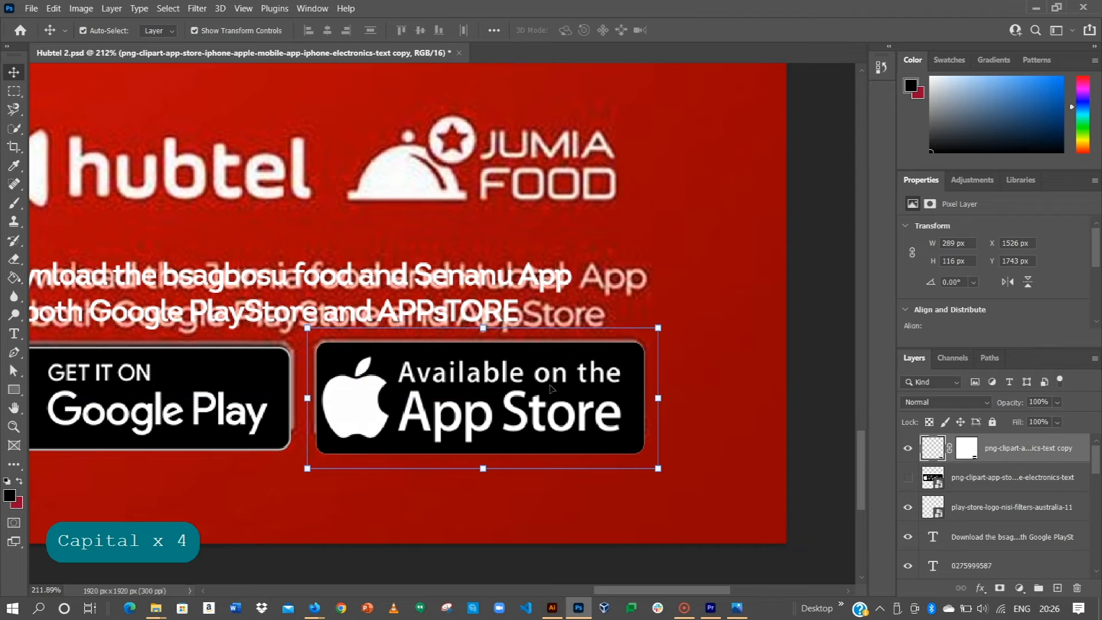
pyautogui.scroll(-3, 425, 409)
pyautogui.moveTo(290, 406); pyautogui.dragTo(519, 412)
pyautogui.moveTo(634, 419); pyautogui.dragTo(650, 419)
pyautogui.moveTo(488, 415); pyautogui.dragTo(511, 420)
pyautogui.moveTo(642, 421); pyautogui.dragTo(598, 433)
pyautogui.scroll(-4, 550, 323)
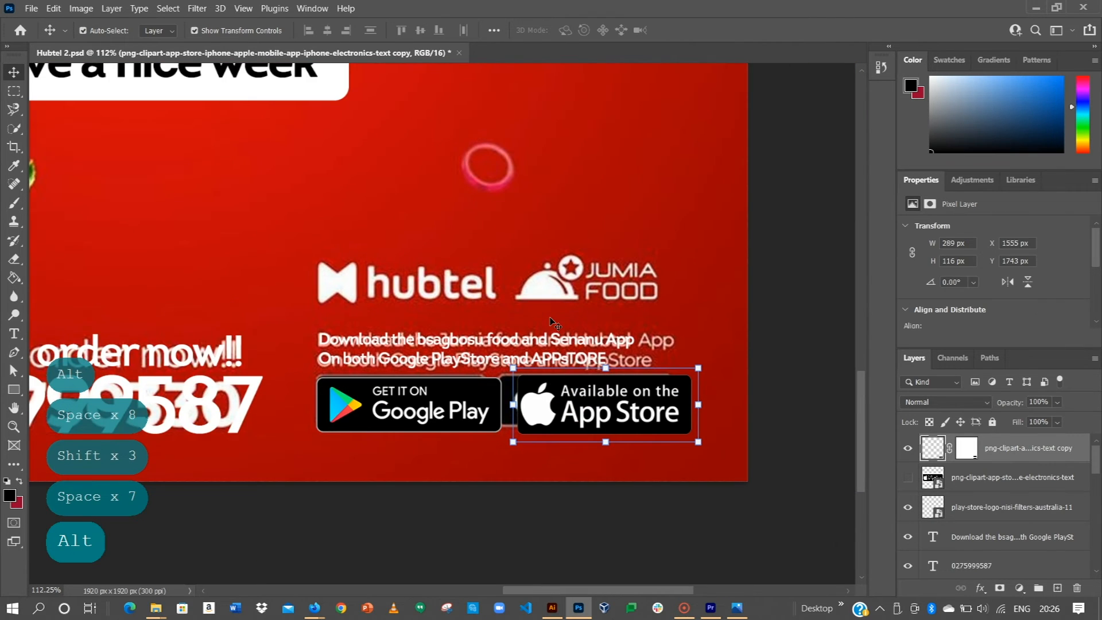
# Step: Duplicate the Kenkey House text to a spot near the top of the poster
pyautogui.hotkey('ctrl', '0')
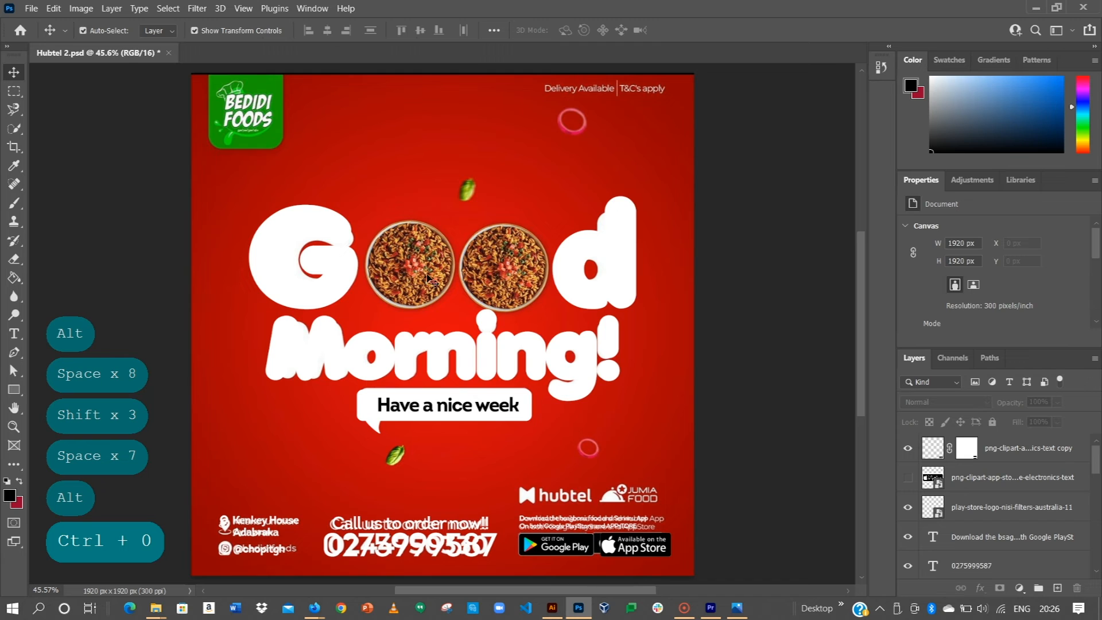
pyautogui.scroll(2, 585, 213)
pyautogui.scroll(-2, 461, 420)
pyautogui.moveTo(378, 492); pyautogui.dragTo(376, 437)
pyautogui.moveTo(241, 501); pyautogui.dragTo(509, 293)
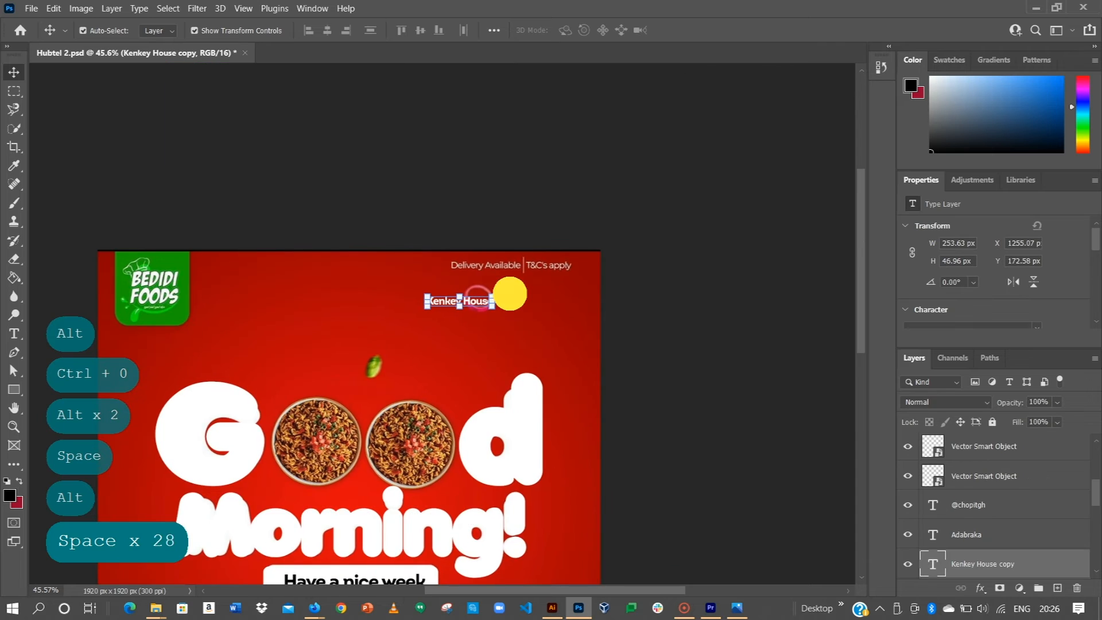
# Step: Retype the copied Kenkey House text as 'Delivery Available'
pyautogui.scroll(3, 479, 296)
pyautogui.doubleClick(458, 310)
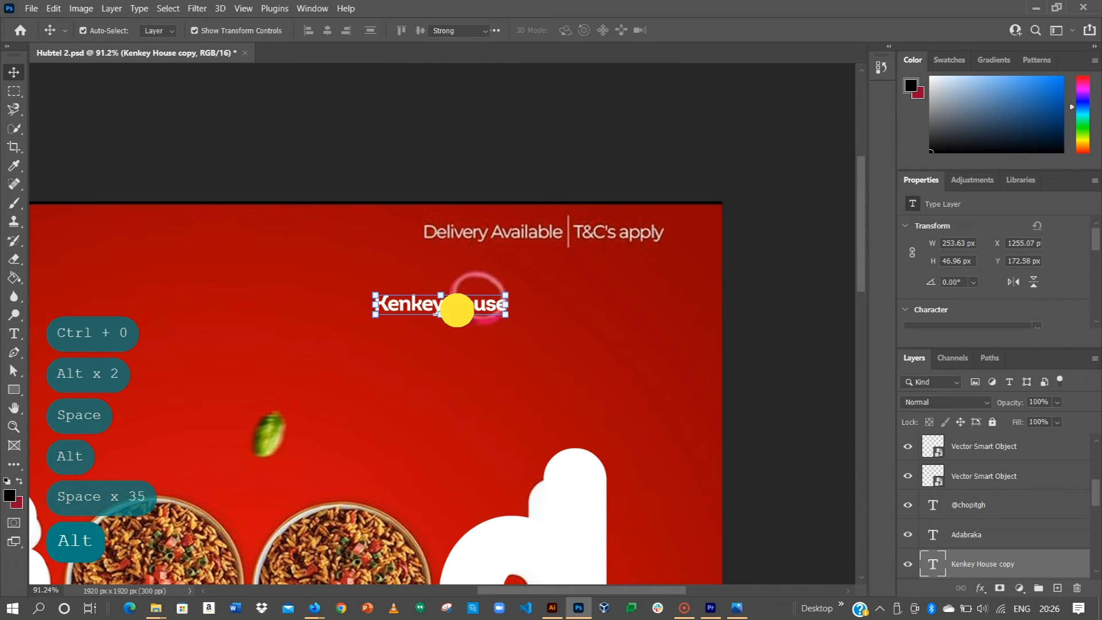
pyautogui.hotkey('ctrl', 'a')
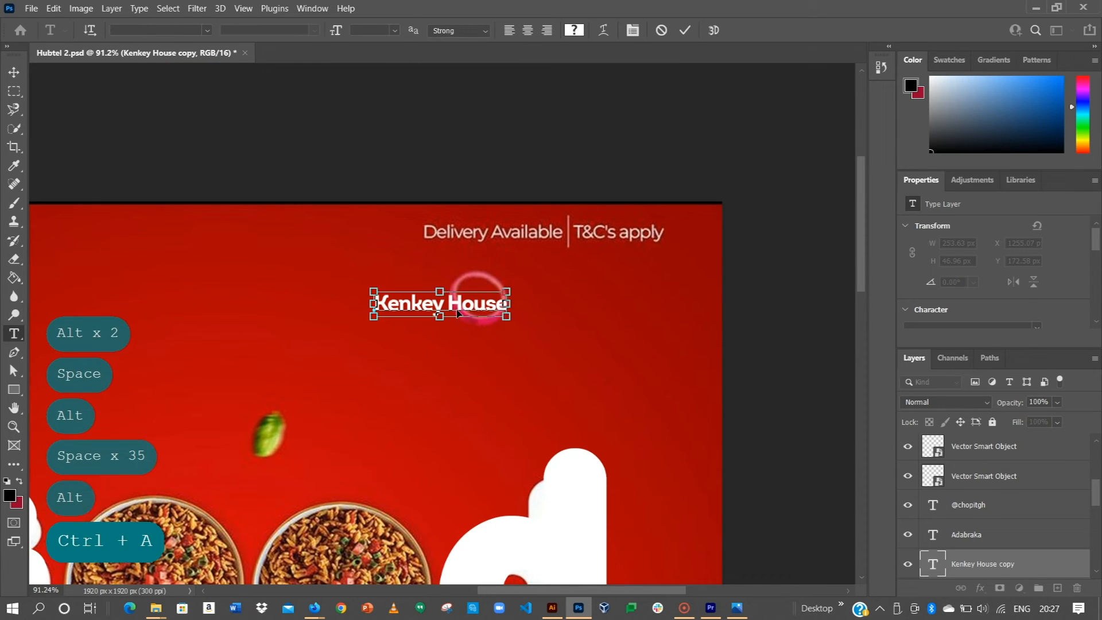
pyautogui.press('capslock')
pyautogui.write('D')
pyautogui.press('capslock')
pyautogui.write('elivery')
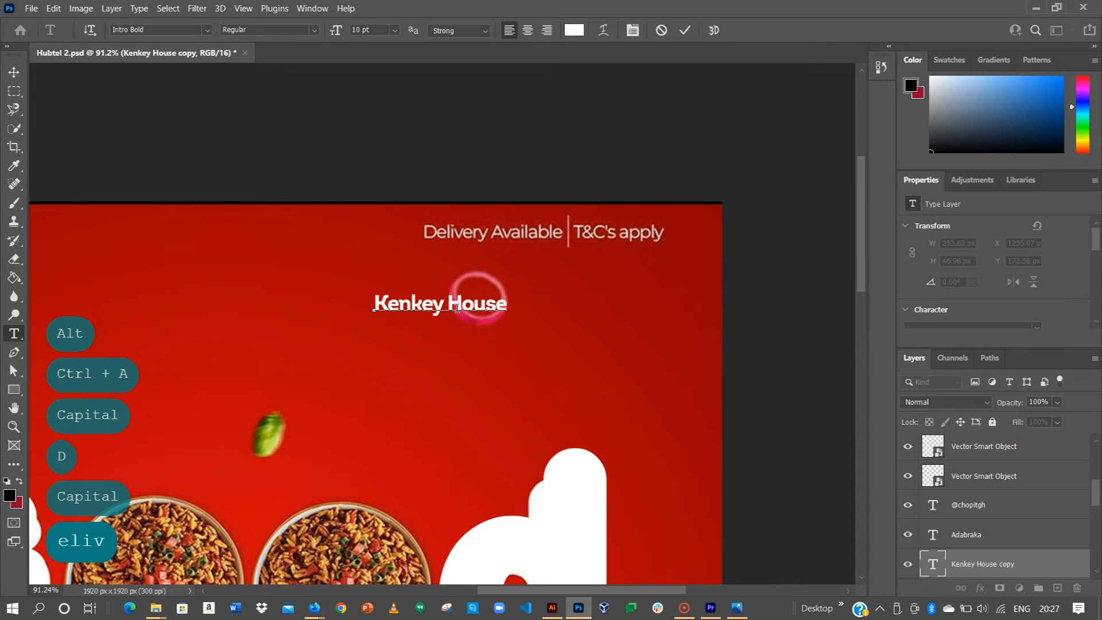
pyautogui.press('capslock')
pyautogui.write('A')
pyautogui.press('capslock')
pyautogui.write('vailab')
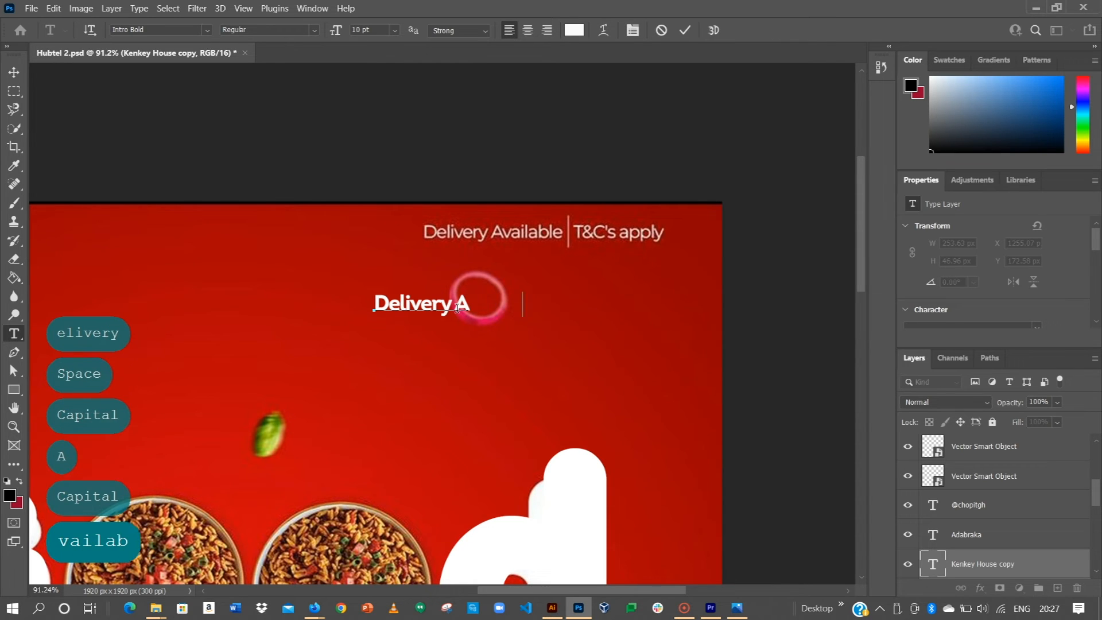
pyautogui.write('l')
pyautogui.press('BackSpace')
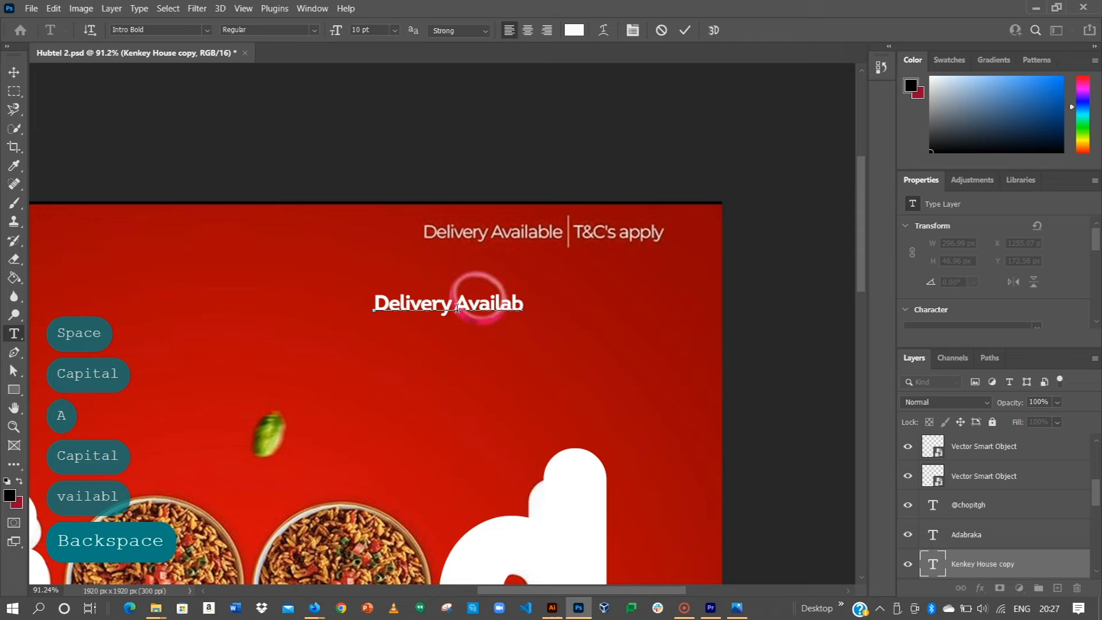
pyautogui.write('le')
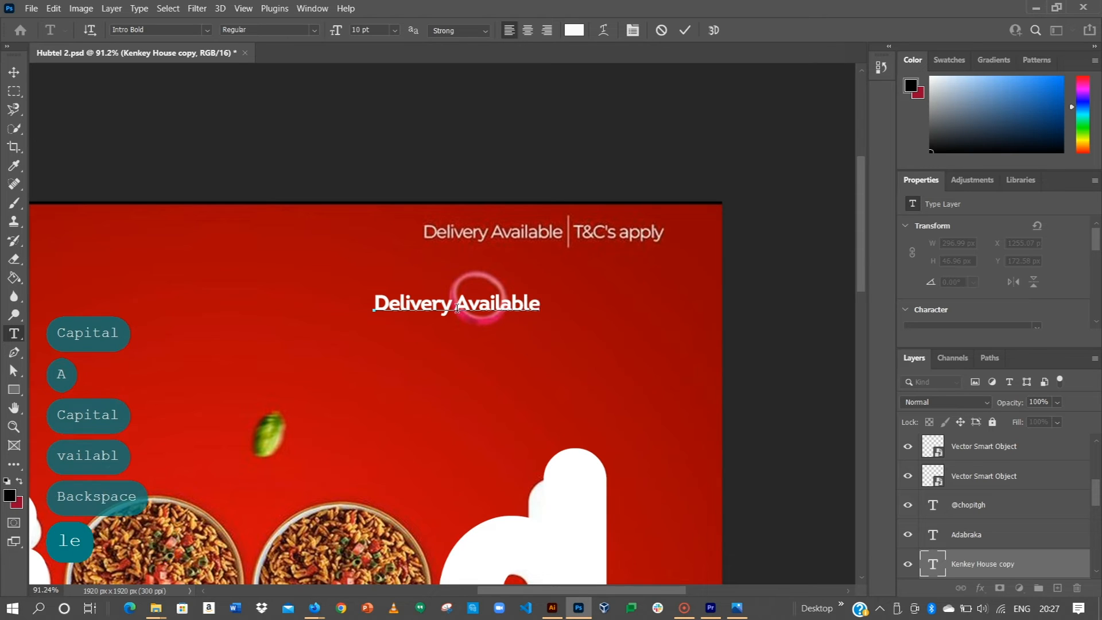
pyautogui.click(689, 31)
# Step: Duplicate 'Delivery Available' to its right and reword the copy to 'T&C's Apply'
pyautogui.press('v')
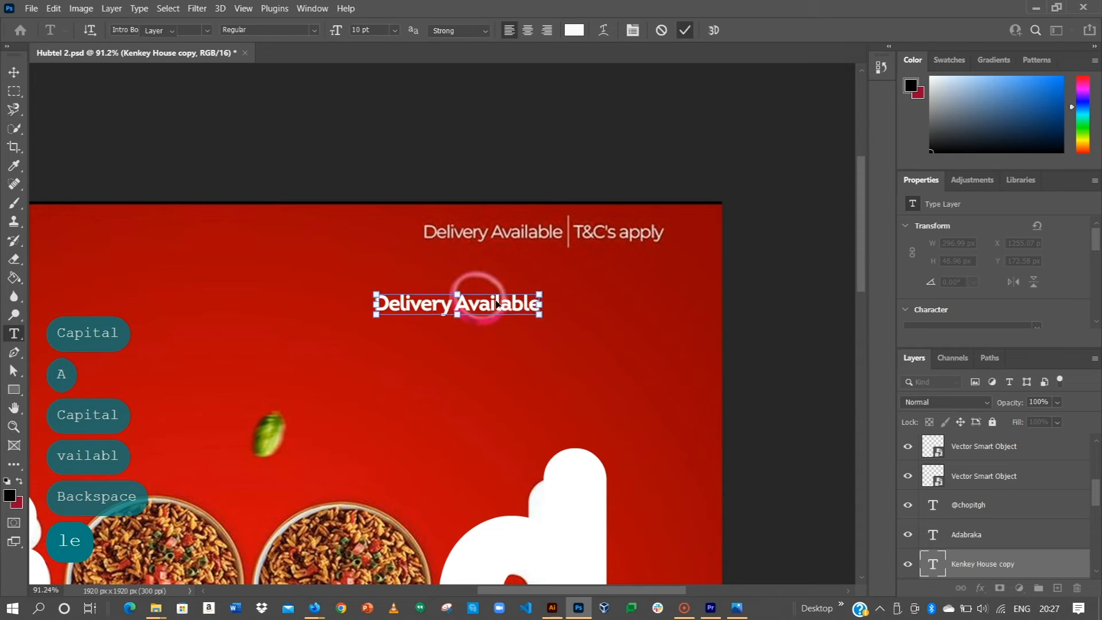
pyautogui.moveTo(496, 309); pyautogui.dragTo(622, 309)
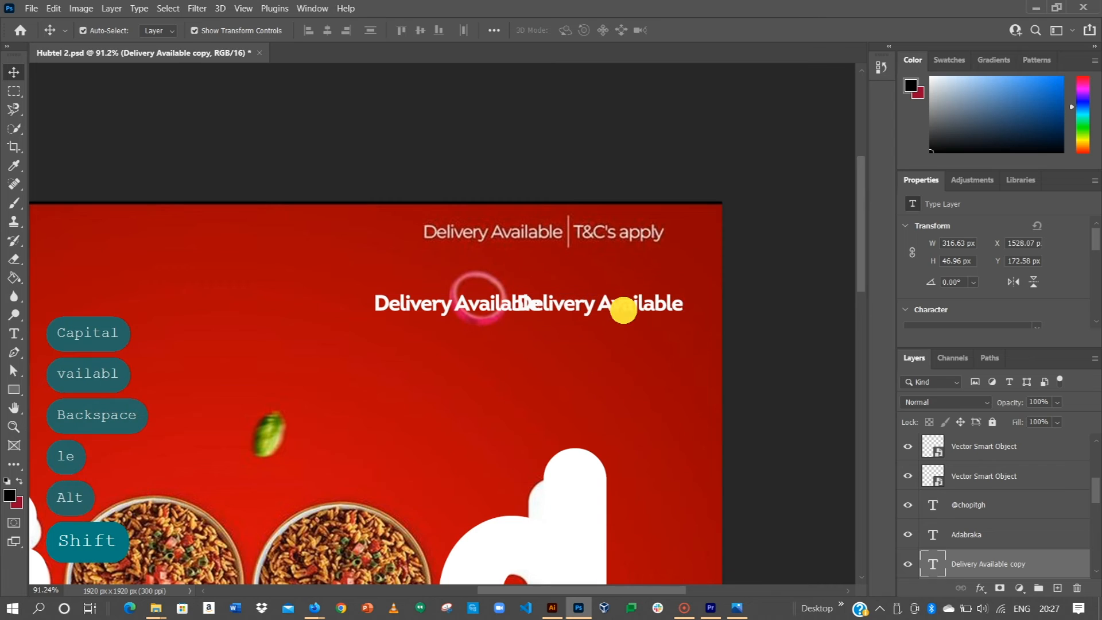
pyautogui.doubleClick(623, 309)
pyautogui.press('capslock')
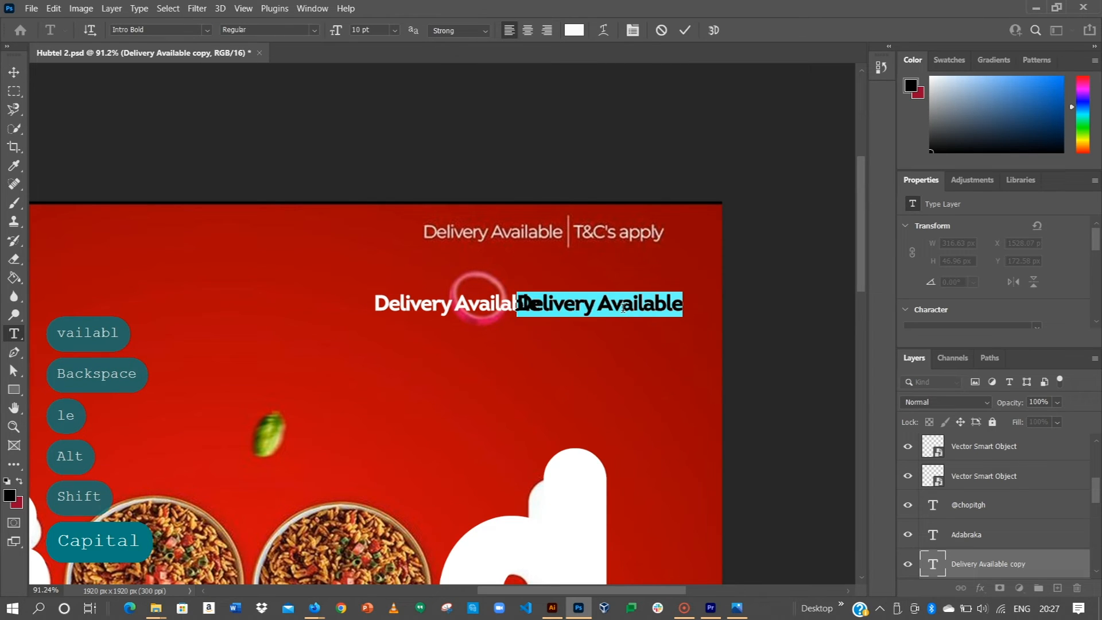
pyautogui.write('T')
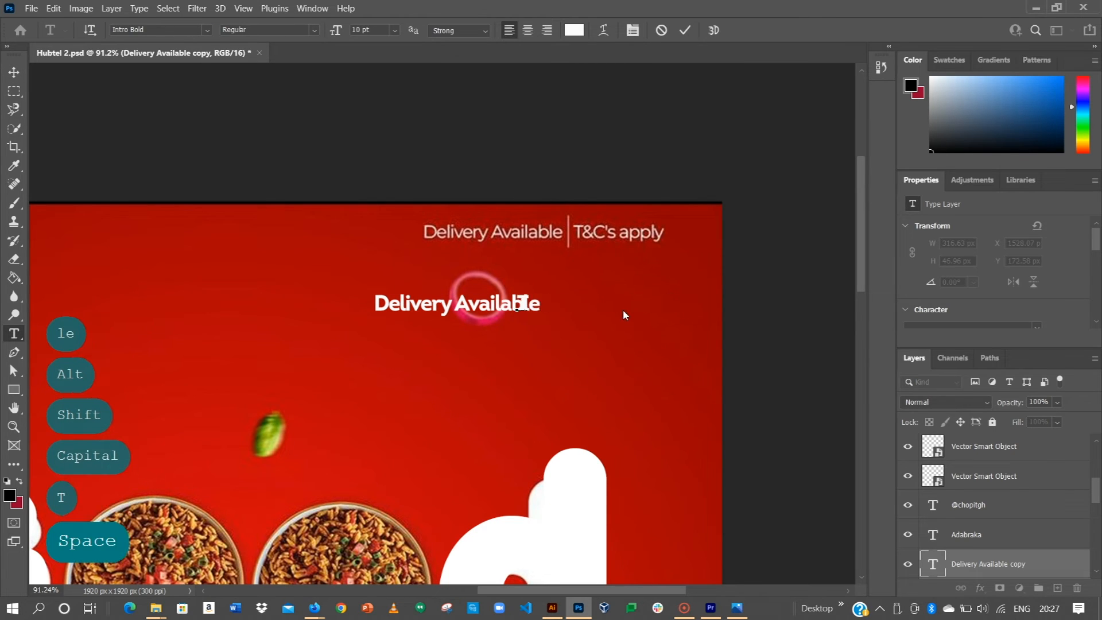
pyautogui.press('BackSpace')
pyautogui.write("&C's ")
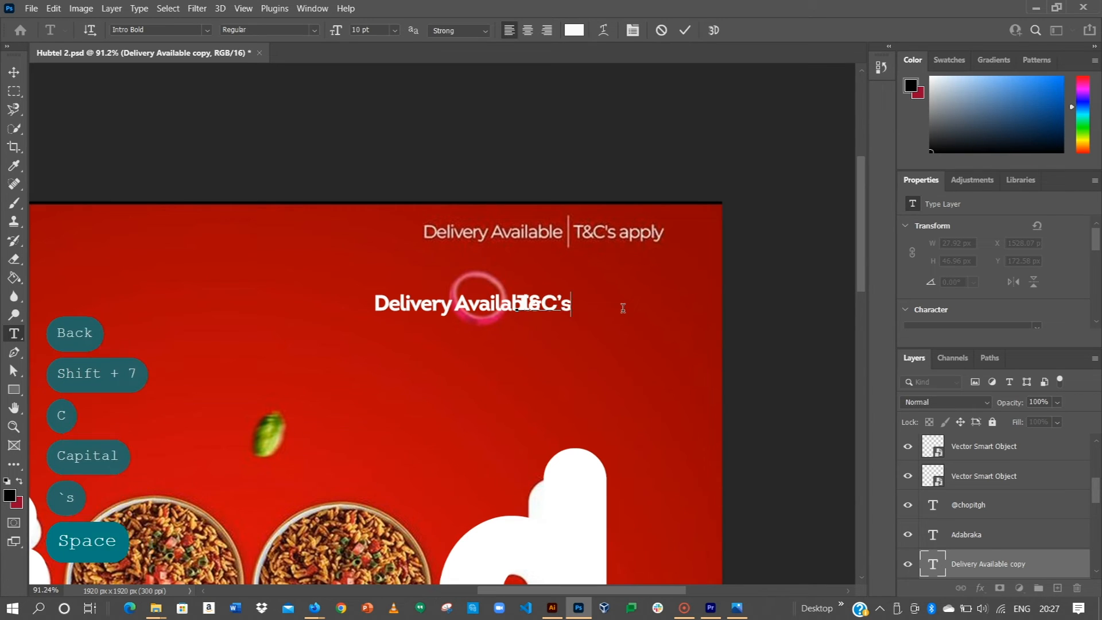
pyautogui.write('Apply')
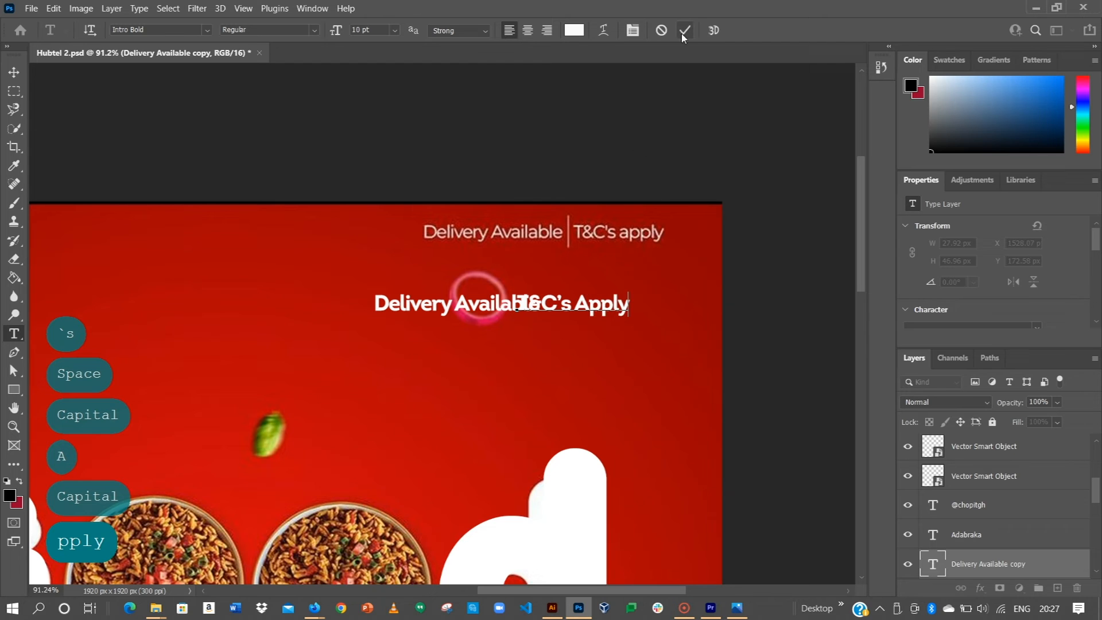
pyautogui.click(685, 30)
# Step: Set both text layers to Intro Light at 8 pt
pyautogui.press('v')
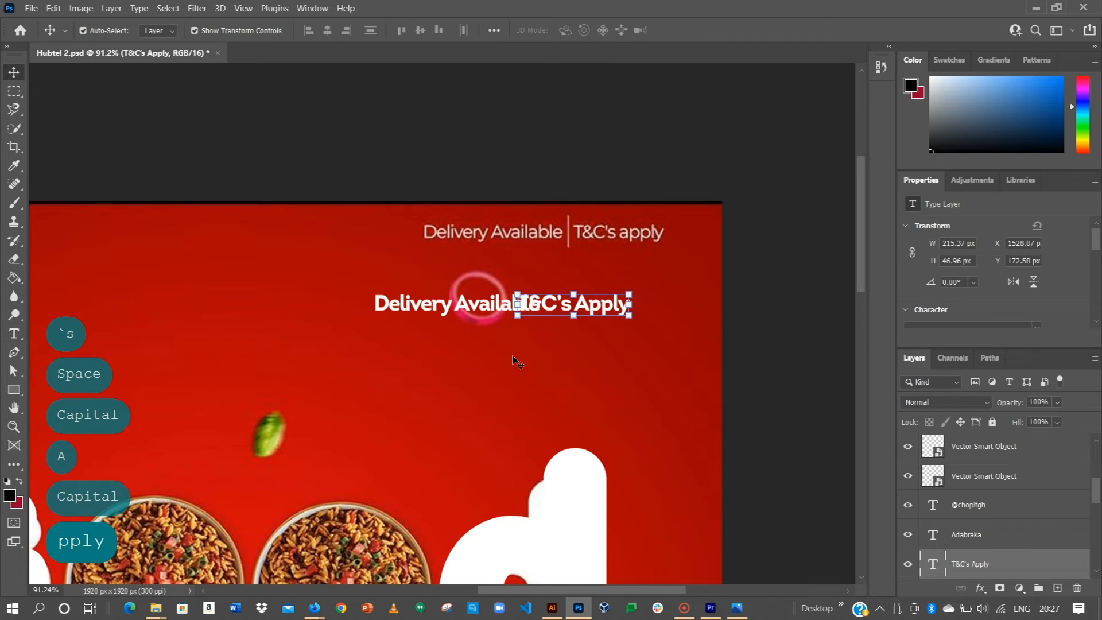
pyautogui.keyDown('shift'); pyautogui.click(439, 308); pyautogui.keyUp('shift')
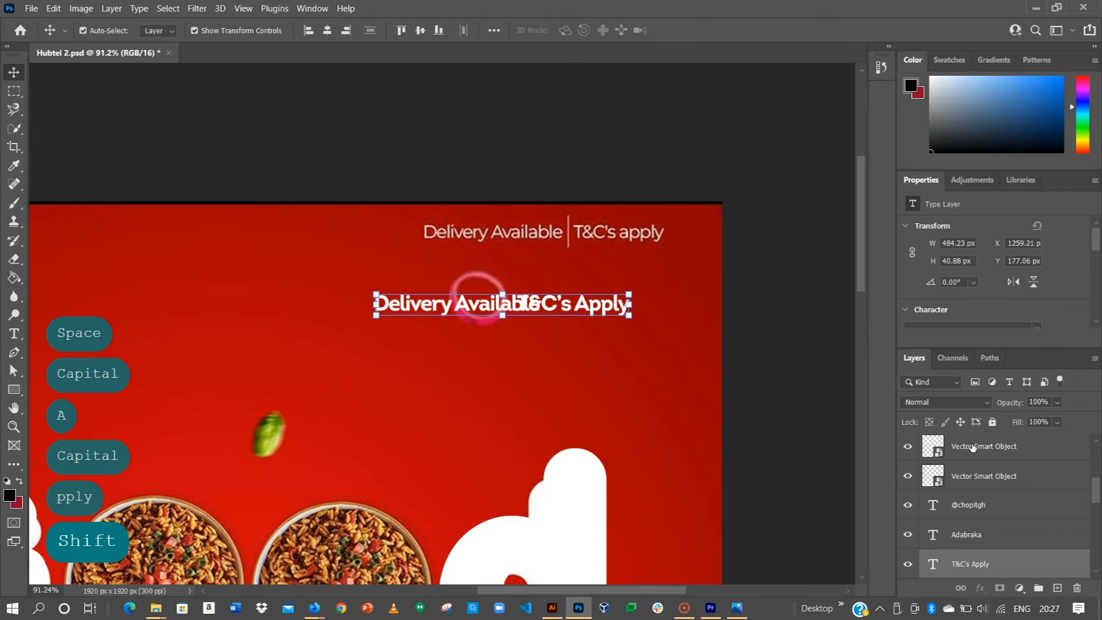
pyautogui.scroll(-1, 953, 311)
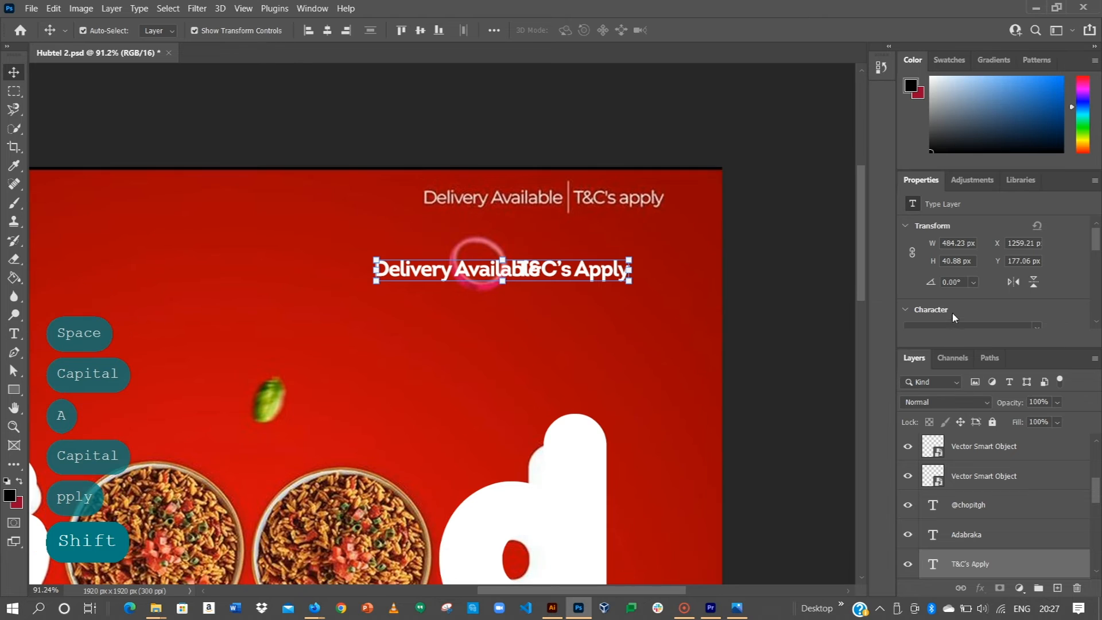
pyautogui.click(970, 293)
pyautogui.press('BackSpace')
pyautogui.press('BackSpace')
pyautogui.press('BackSpace')
pyautogui.press('BackSpace')
pyautogui.press('BackSpace')
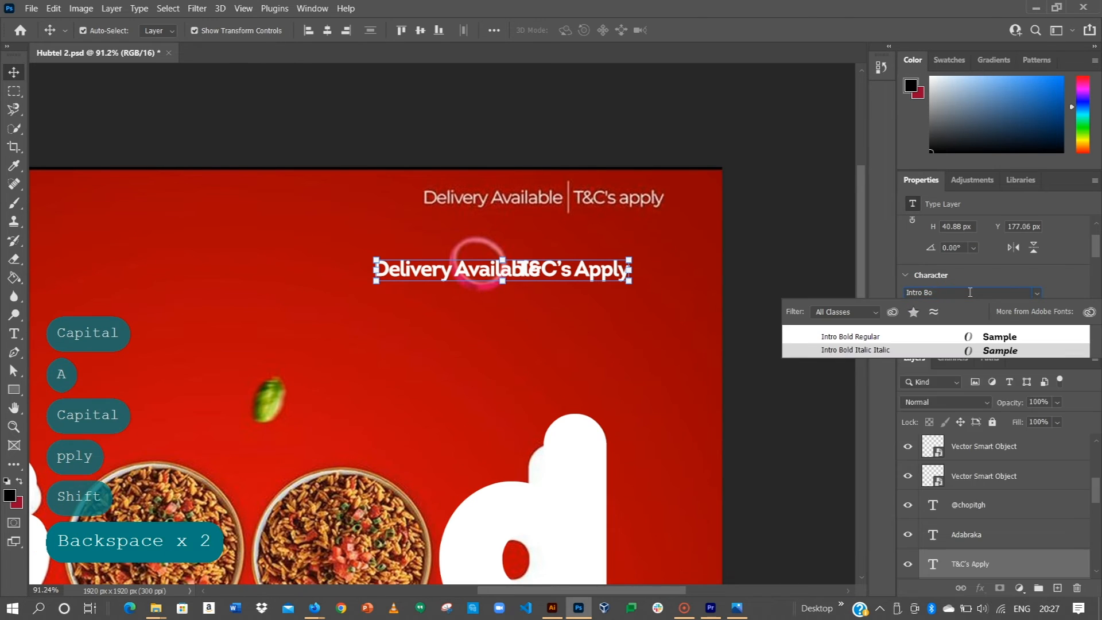
pyautogui.click(853, 444)
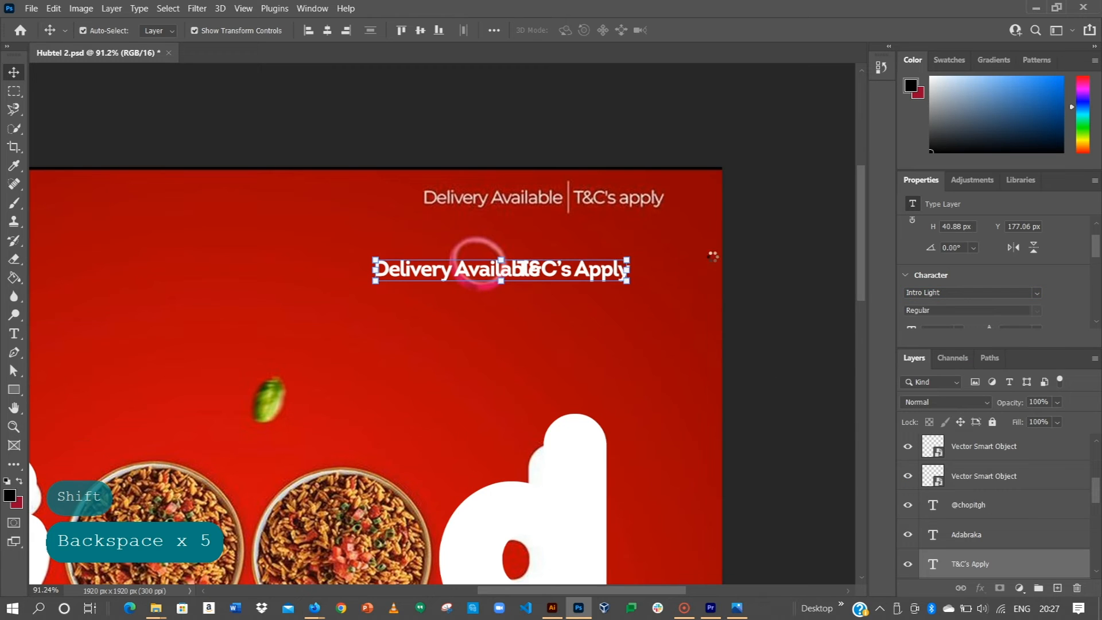
pyautogui.scroll(-1, 981, 310)
pyautogui.click(959, 296)
pyautogui.click(949, 339)
pyautogui.click(791, 237)
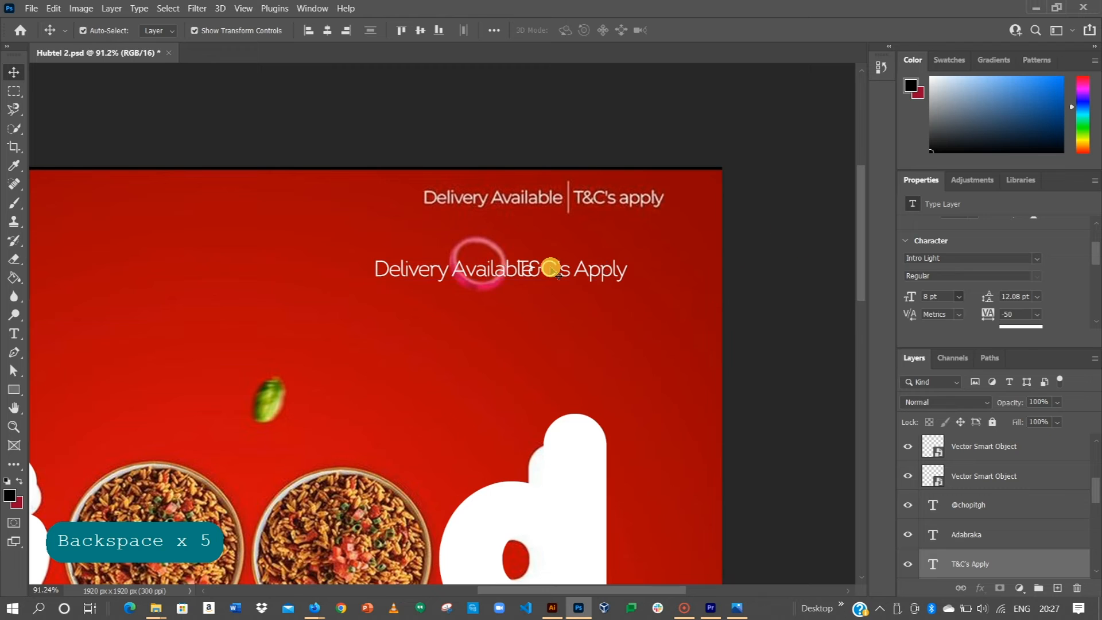
# Step: Move Delivery Available and T&C's Apply up to the poster's top-right line
pyautogui.moveTo(418, 264); pyautogui.dragTo(475, 197)
pyautogui.moveTo(544, 269); pyautogui.dragTo(599, 200)
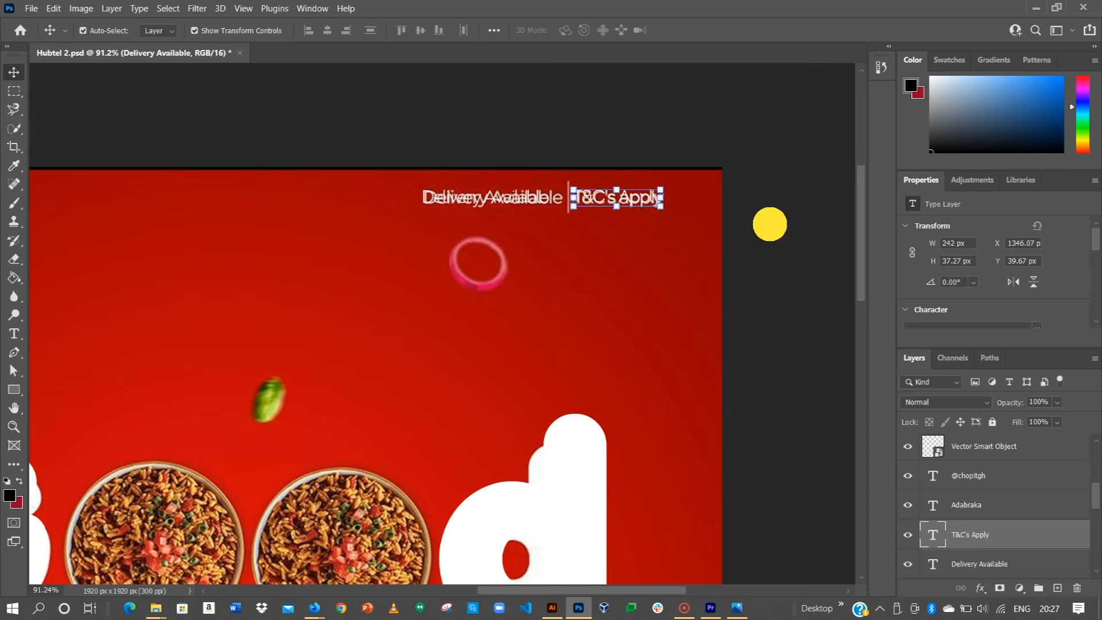
pyautogui.click(770, 224)
# Step: Draw a thin white 5 × 71 px vertical bar between Delivery Available and T&C's Apply
pyautogui.click(14, 389)
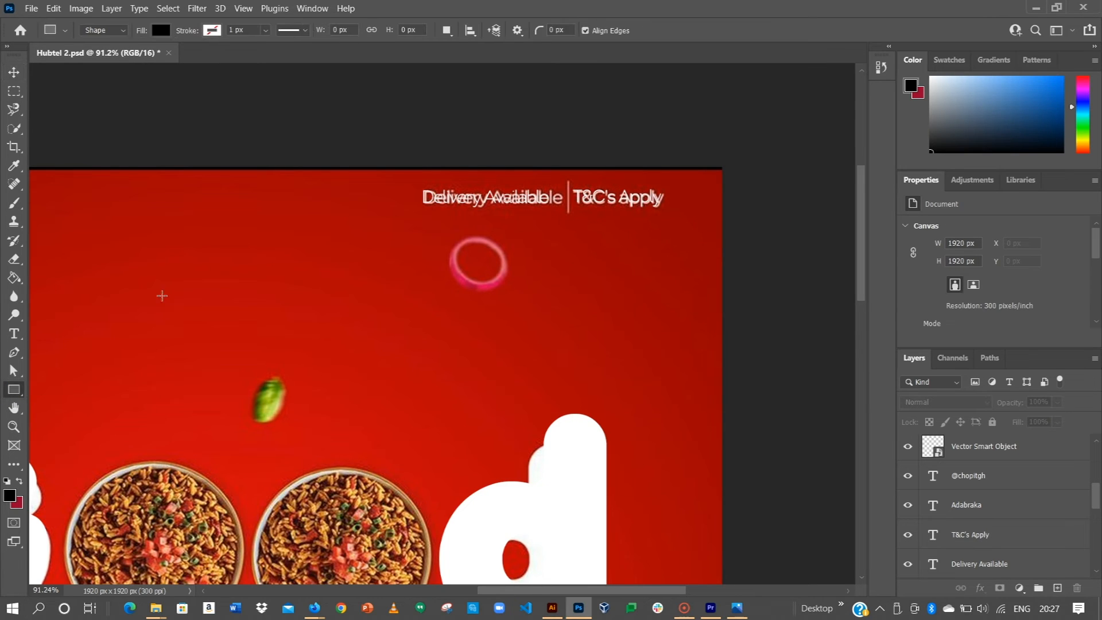
pyautogui.click(160, 31)
pyautogui.click(71, 106)
pyautogui.scroll(3, 562, 177)
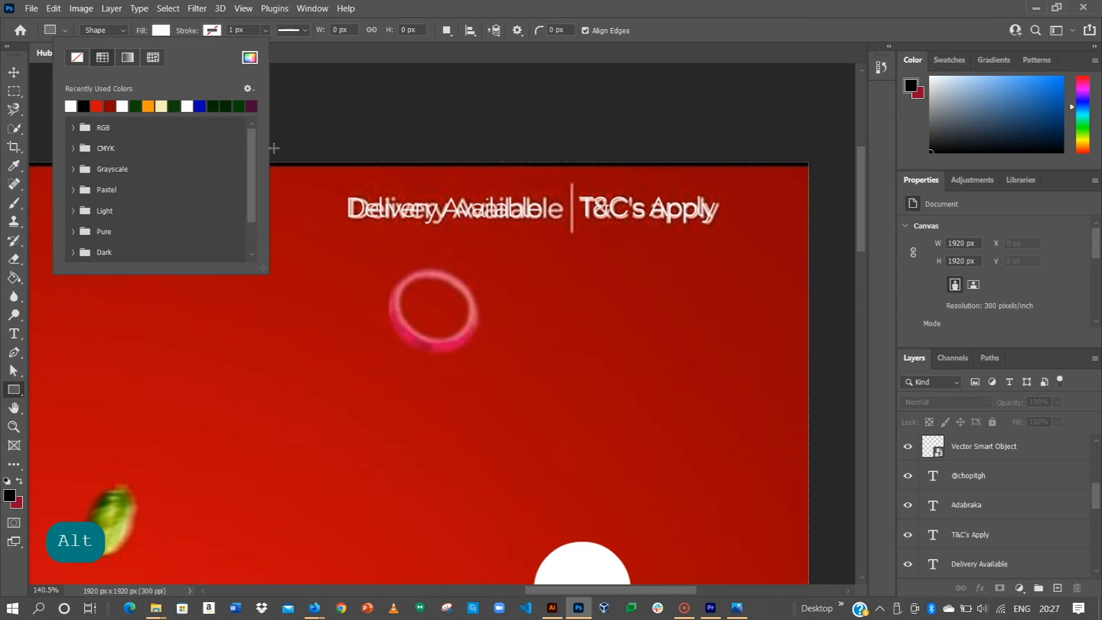
pyautogui.click(164, 29)
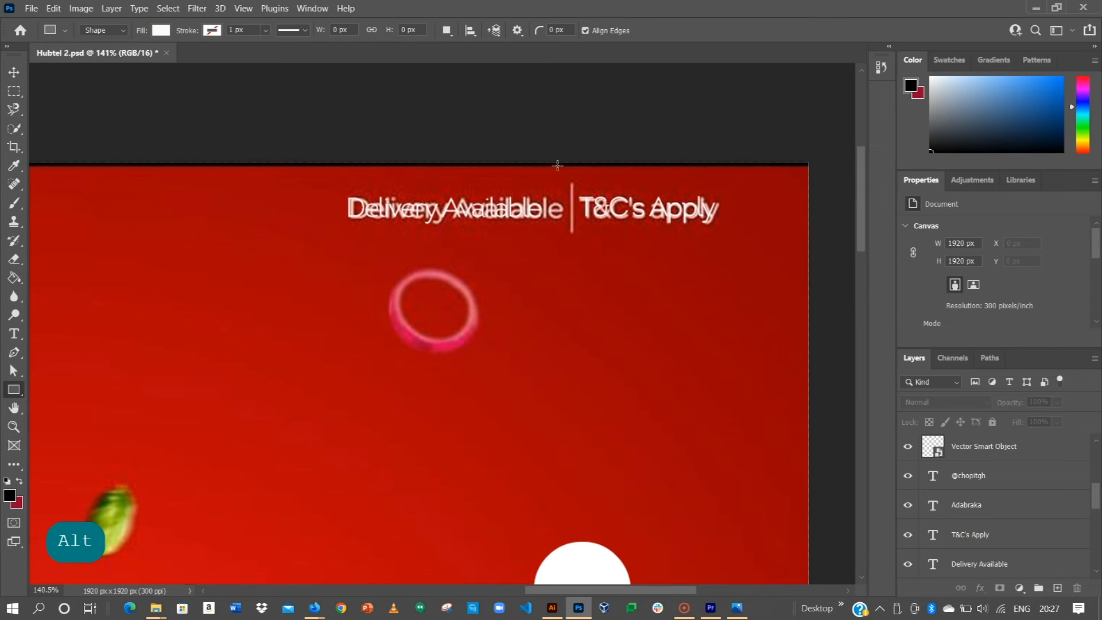
pyautogui.moveTo(570, 182); pyautogui.dragTo(568, 233)
pyautogui.click(13, 71)
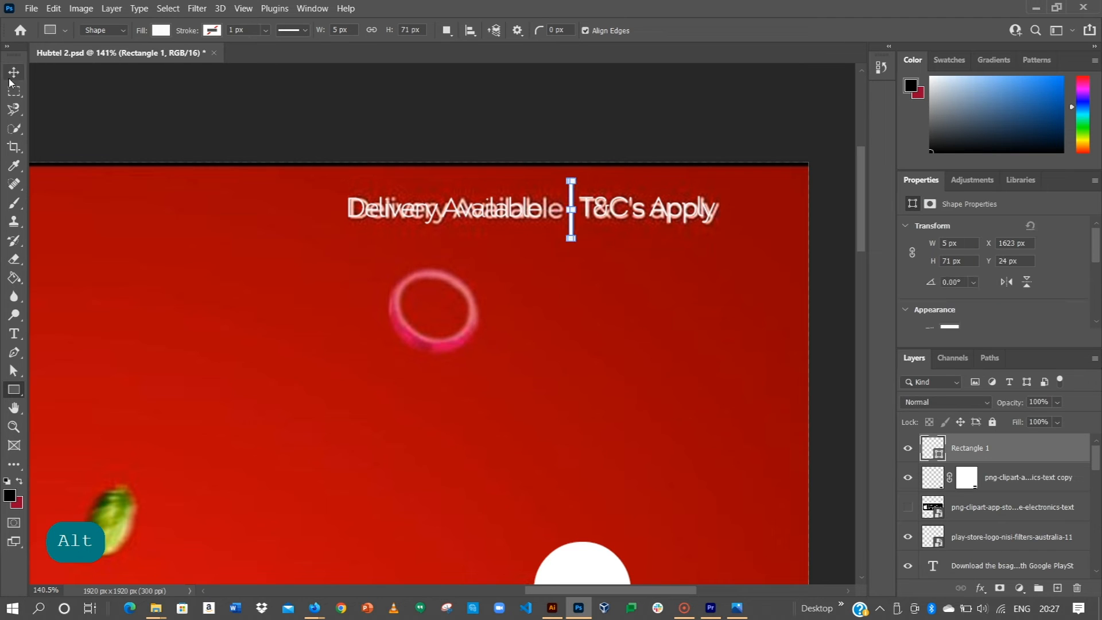
pyautogui.click(246, 109)
pyautogui.hotkey('ctrl', '0')
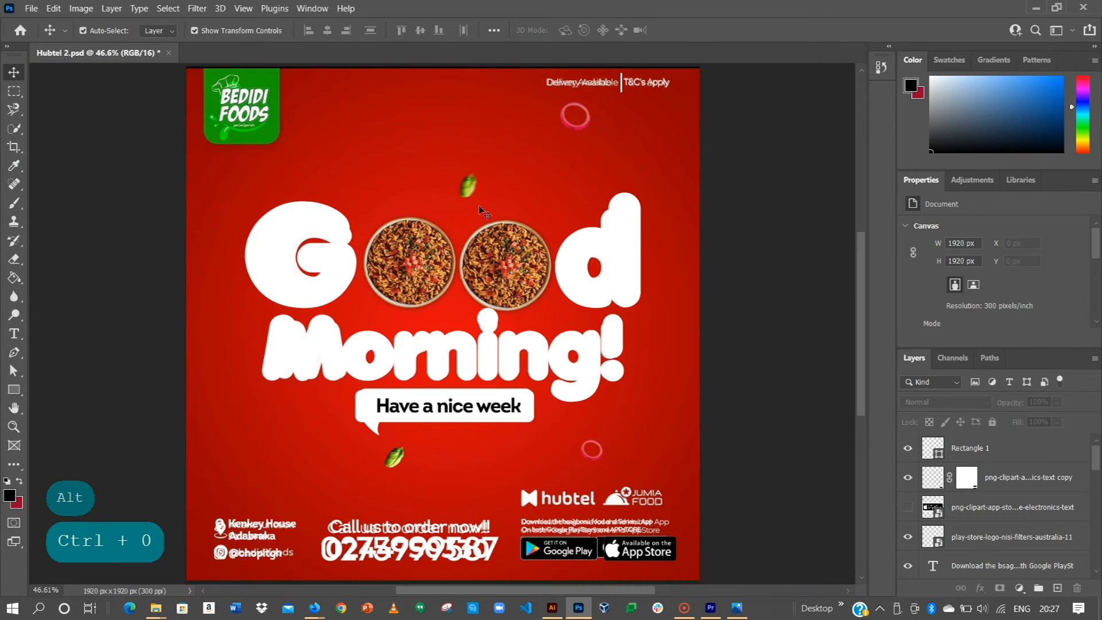
# Step: Draw a white rectangle covering the top-left logo
pyautogui.press('space')
pyautogui.moveTo(187, 172); pyautogui.dragTo(161, 186)
pyautogui.press('space')
pyautogui.moveTo(243, 236); pyautogui.dragTo(268, 364)
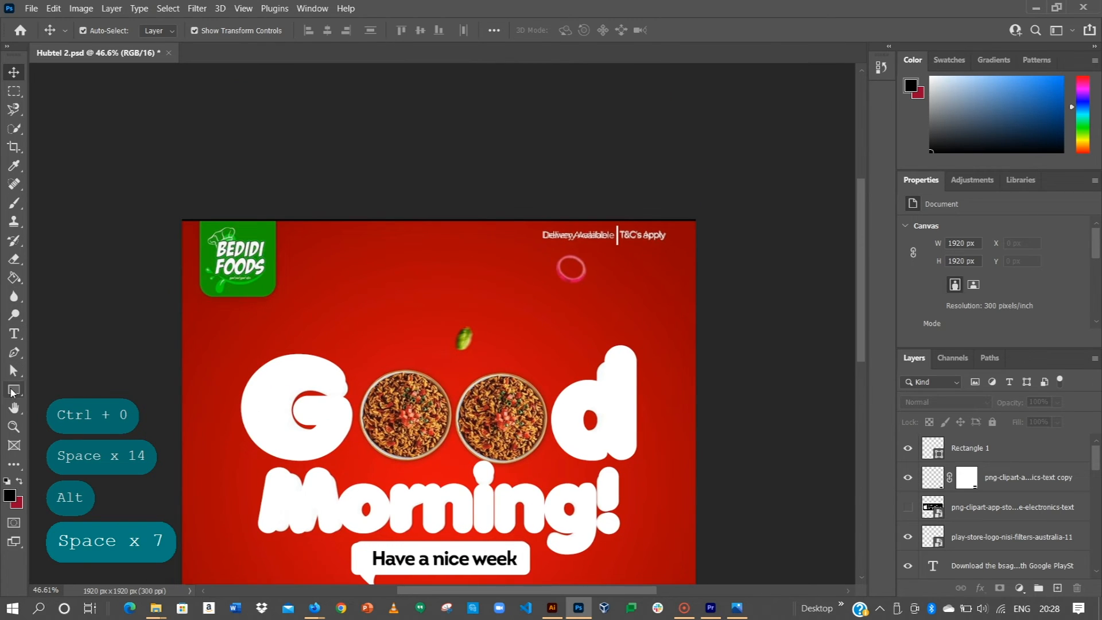
pyautogui.click(12, 390)
pyautogui.moveTo(199, 215); pyautogui.dragTo(275, 298)
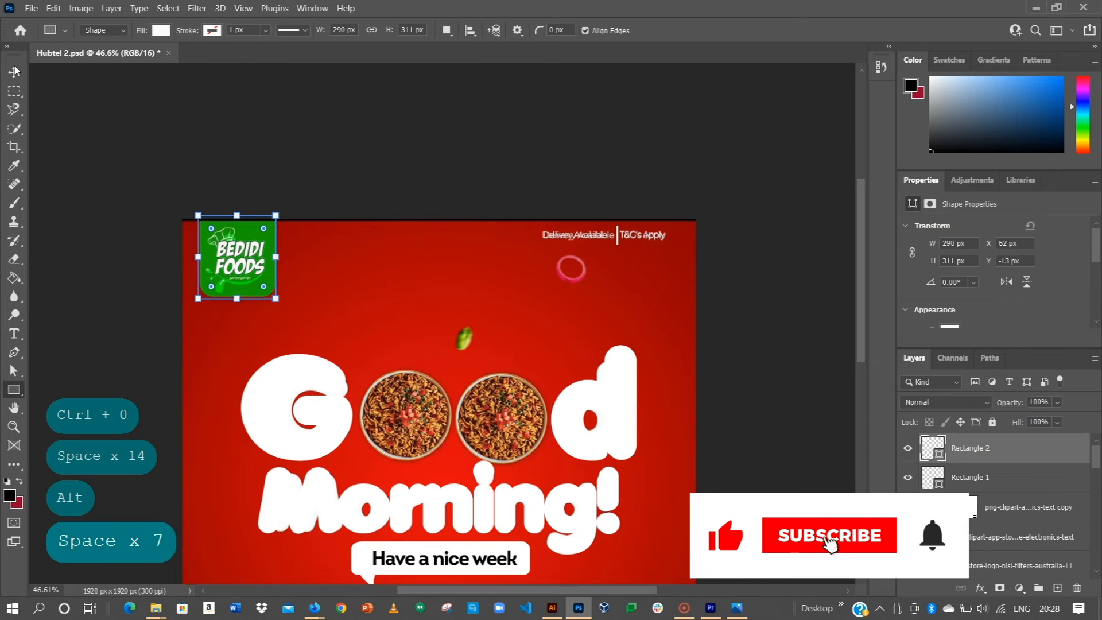
pyautogui.press('v')
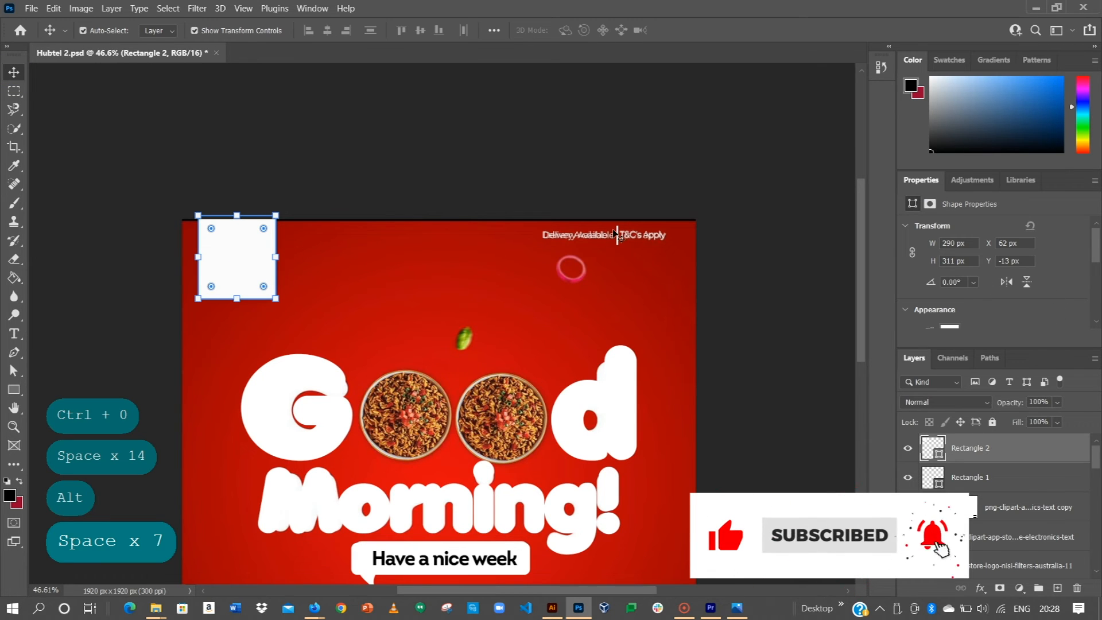
# Step: Unlink the corner radii and round the rectangle's bottom two corners to 20 px
pyautogui.scroll(-1, 962, 298)
pyautogui.scroll(-4, 962, 298)
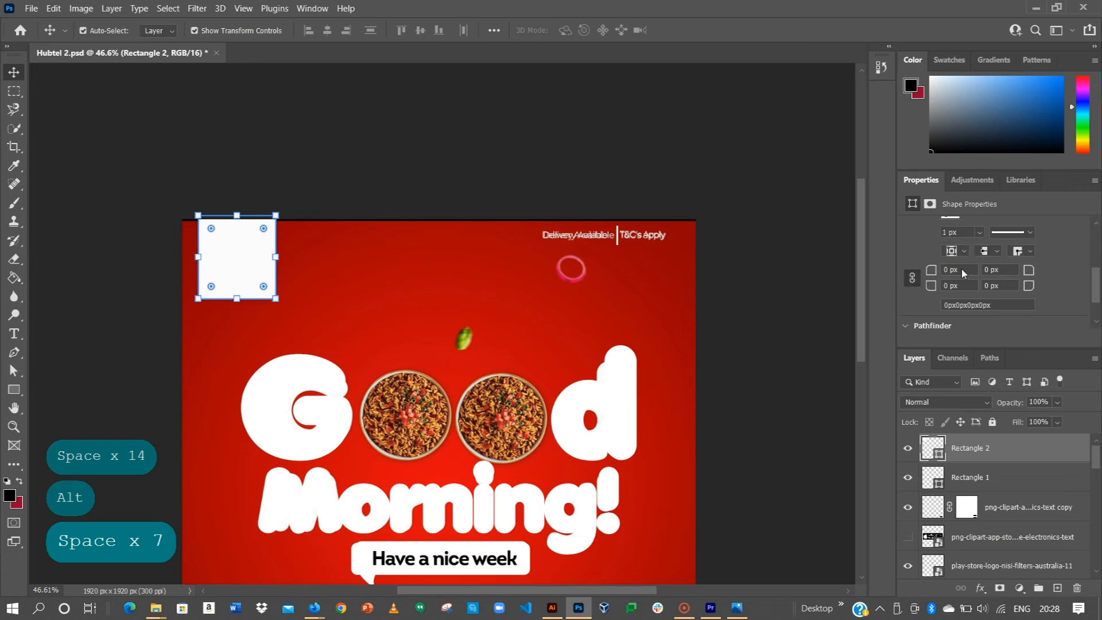
pyautogui.scroll(-2, 978, 276)
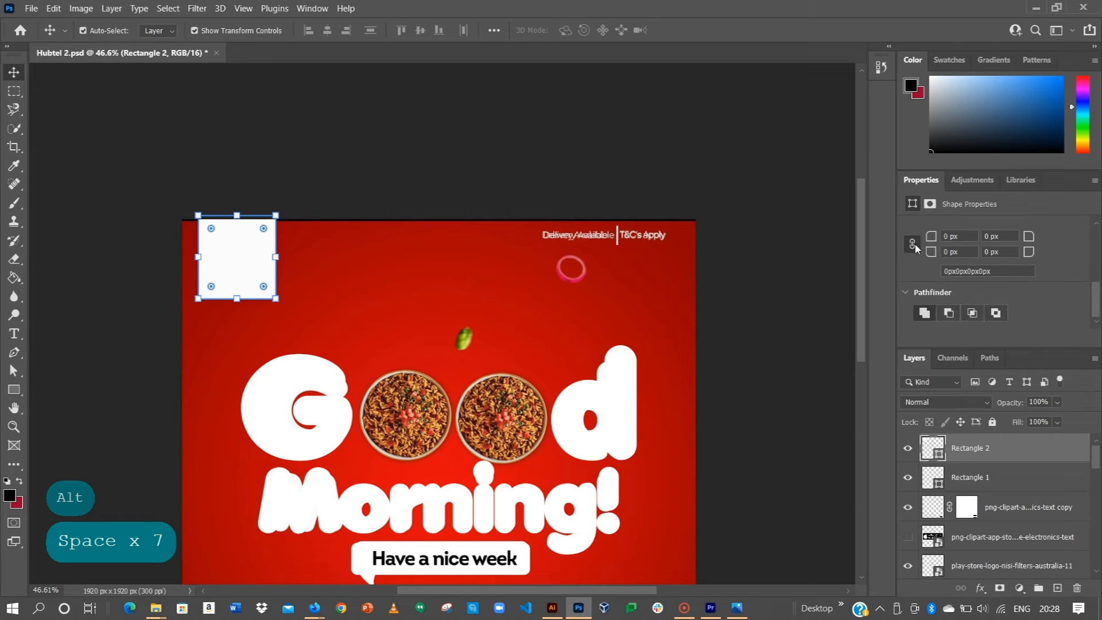
pyautogui.click(913, 241)
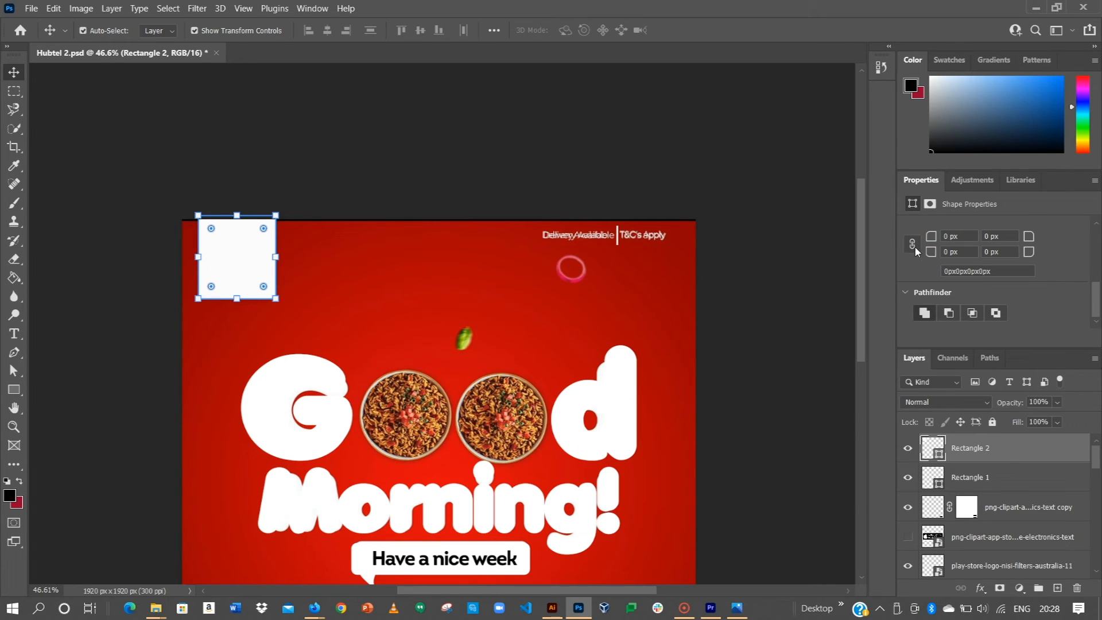
pyautogui.click(961, 251)
pyautogui.write('20')
pyautogui.write('20')
pyautogui.press('Return')
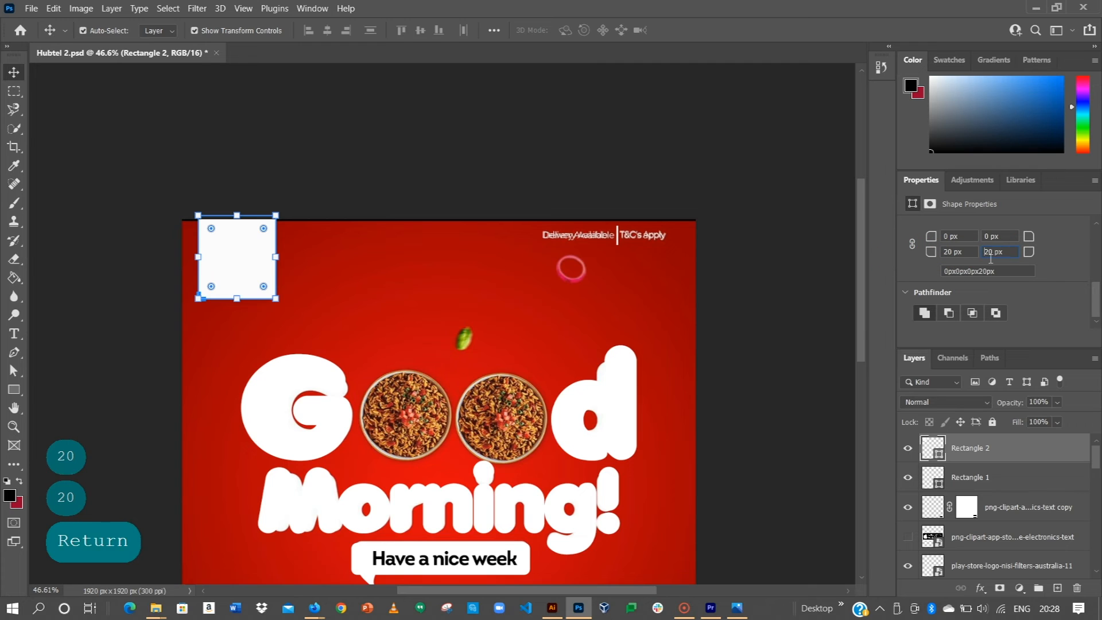
pyautogui.click(566, 156)
pyautogui.click(240, 257)
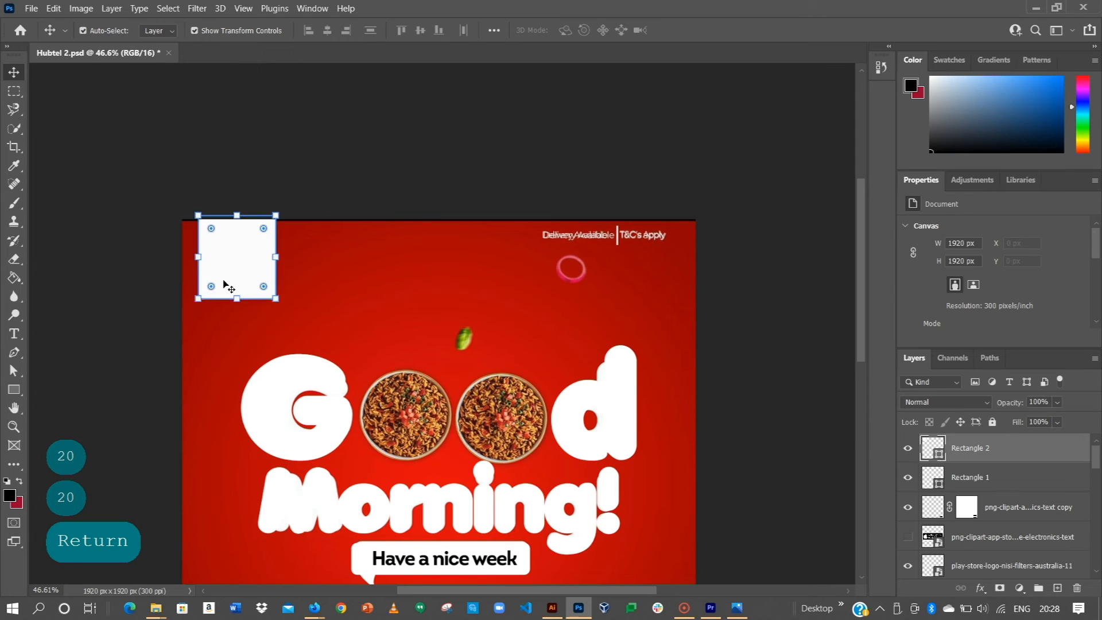
pyautogui.click(432, 175)
pyautogui.scroll(-3, 265, 267)
pyautogui.scroll(-1, 267, 269)
pyautogui.moveTo(306, 317); pyautogui.dragTo(361, 230)
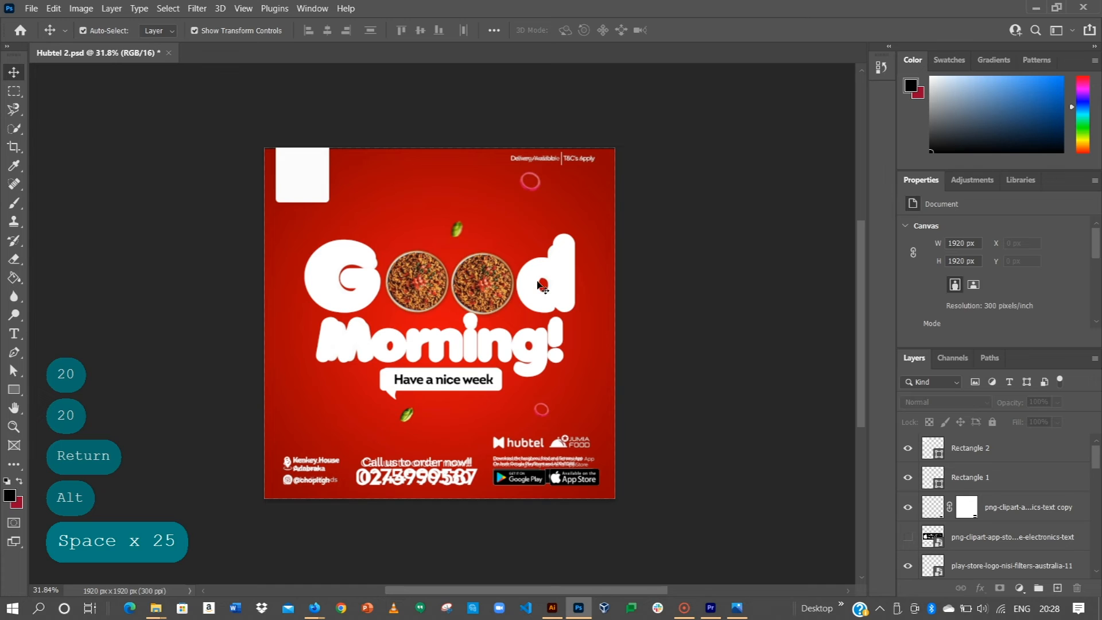
# Step: Hide the food-bowl overlay layer (Layer 1)
pyautogui.scroll(-3, 1010, 510)
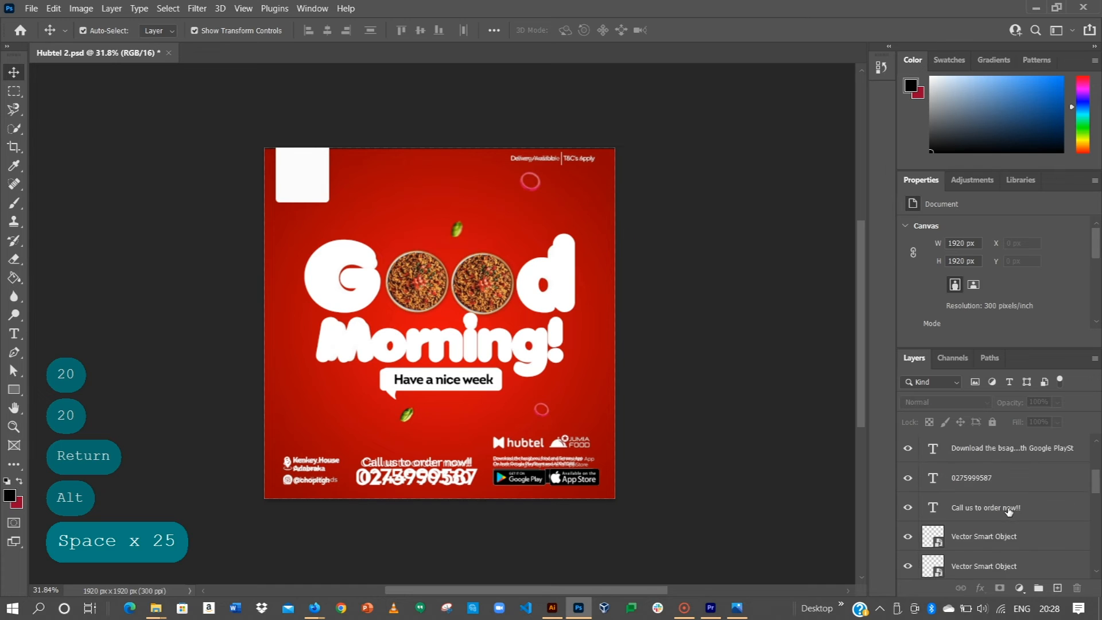
pyautogui.scroll(-5, 1010, 510)
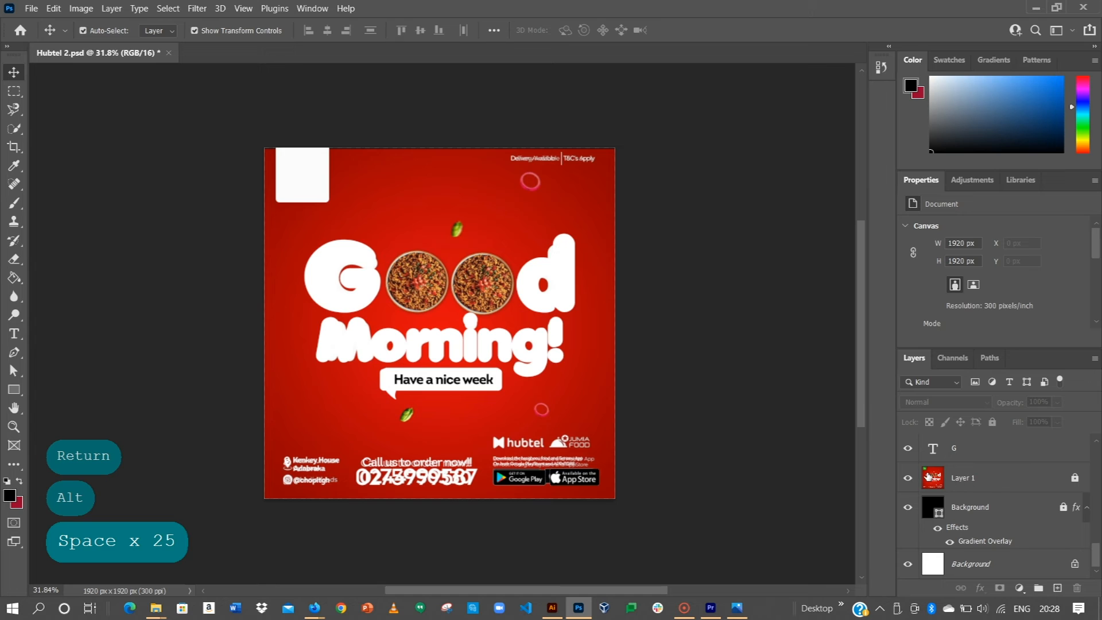
pyautogui.click(910, 477)
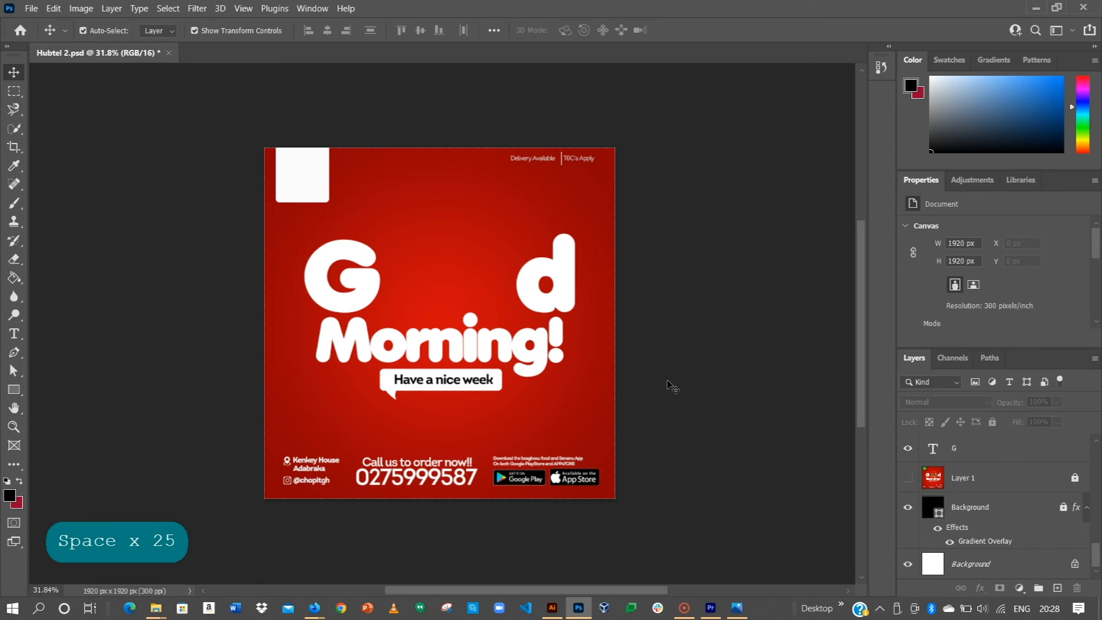
pyautogui.scroll(5, 350, 409)
pyautogui.moveTo(485, 394); pyautogui.dragTo(450, 436)
# Step: Set the Morning! text to 72 pt with 0 tracking and recentre it under Good
pyautogui.click(479, 367)
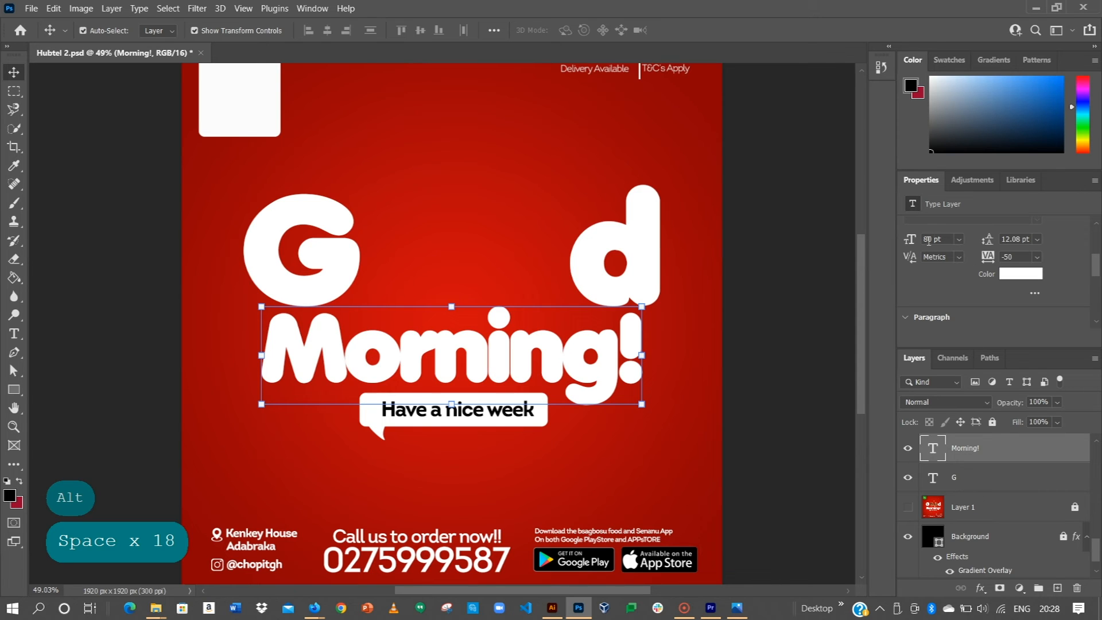
pyautogui.click(958, 239)
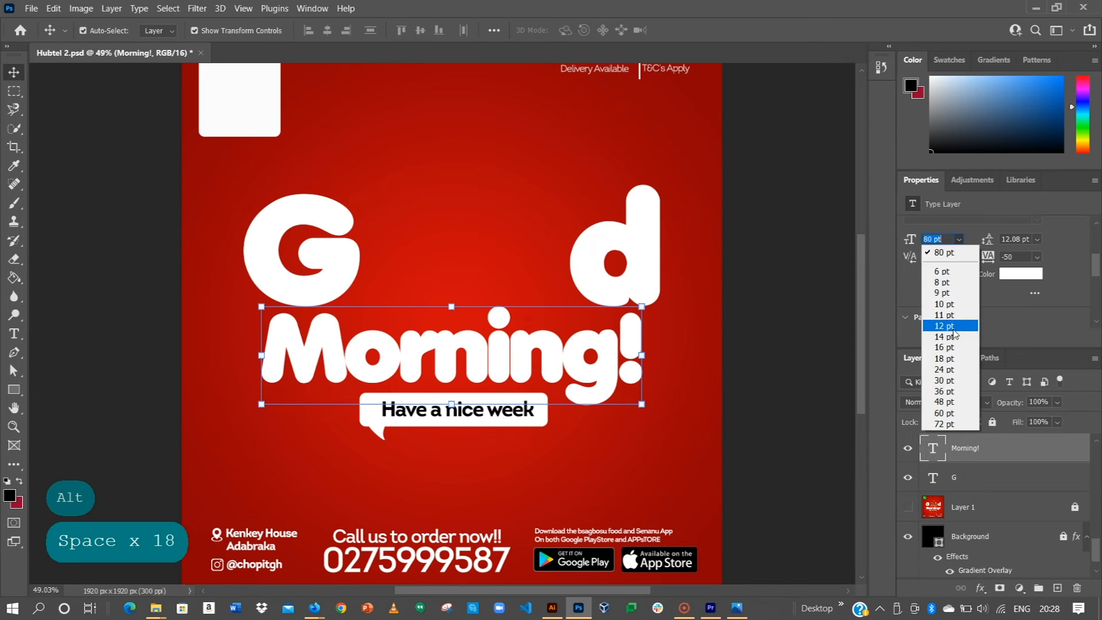
pyautogui.click(943, 424)
pyautogui.moveTo(568, 351); pyautogui.dragTo(587, 347)
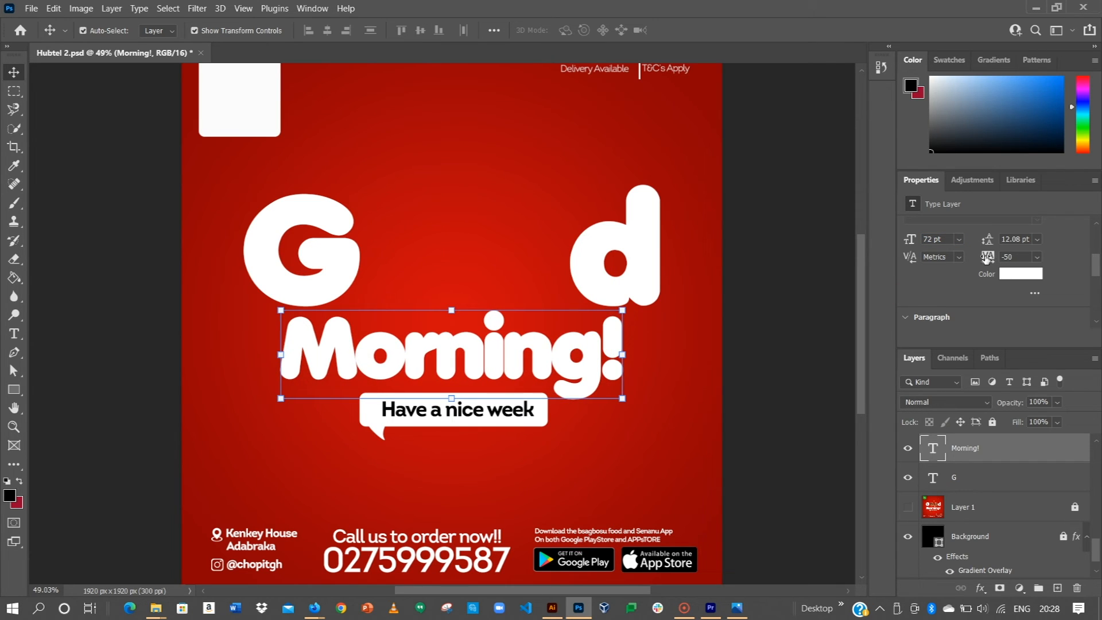
pyautogui.click(1037, 257)
pyautogui.click(1016, 342)
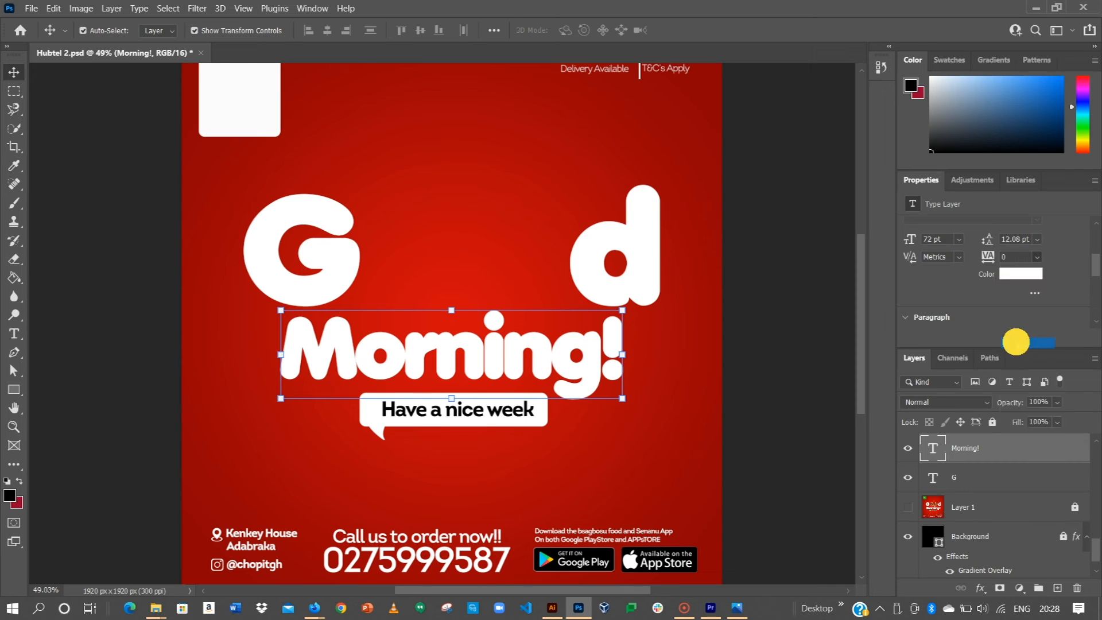
pyautogui.moveTo(599, 359); pyautogui.dragTo(584, 359)
pyautogui.click(775, 332)
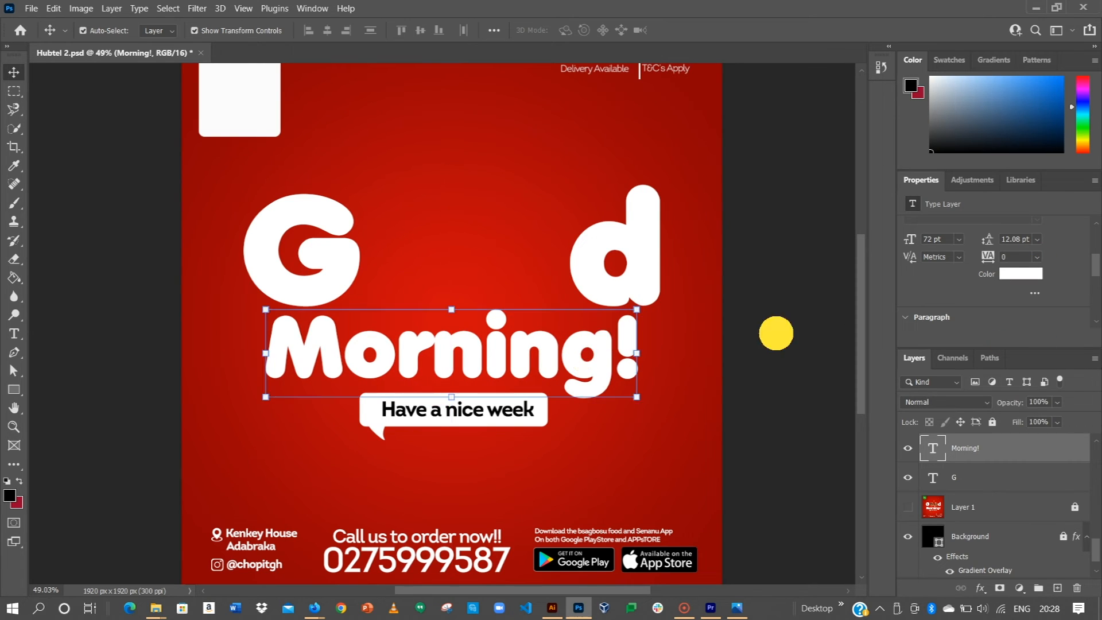
# Step: Change the Have a nice week text colour to dark red #5f0609
pyautogui.click(501, 417)
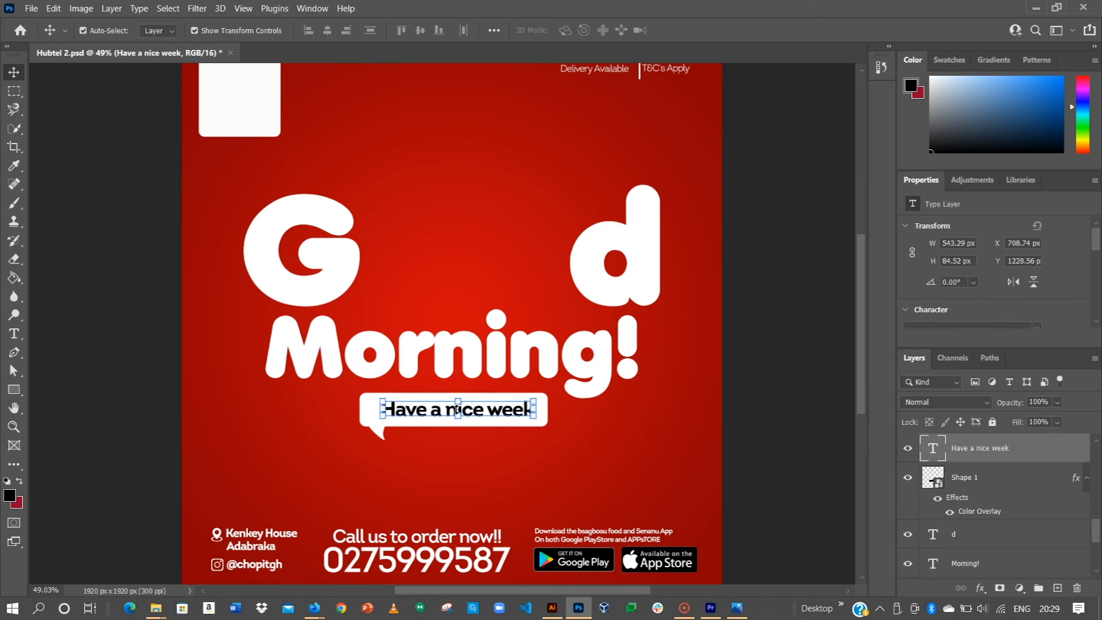
pyautogui.scroll(-3, 1033, 287)
pyautogui.click(1021, 250)
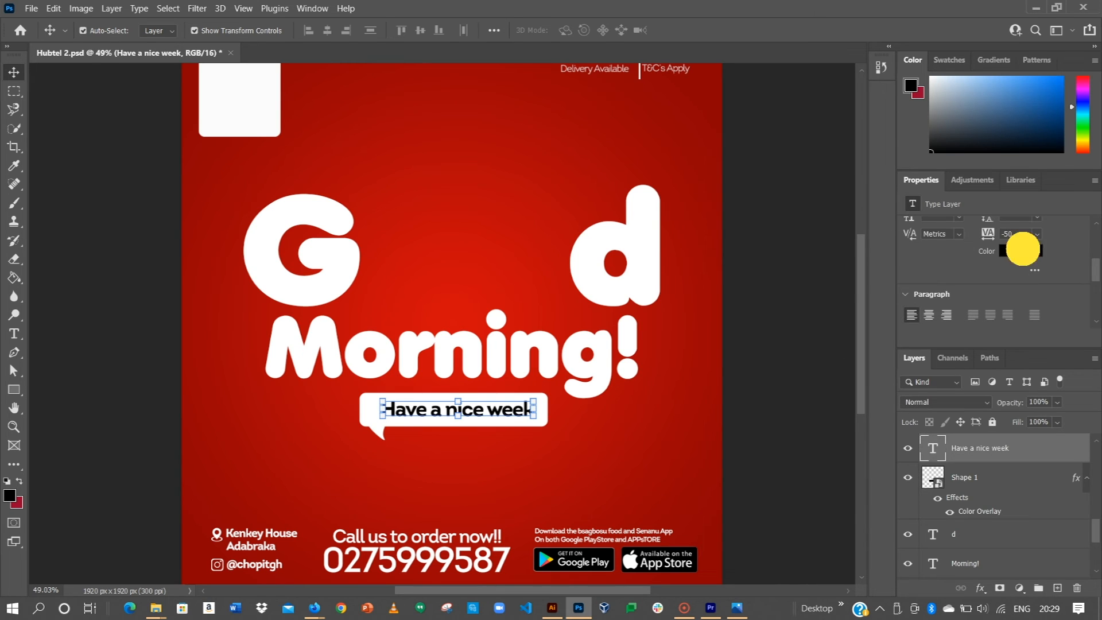
pyautogui.click(713, 71)
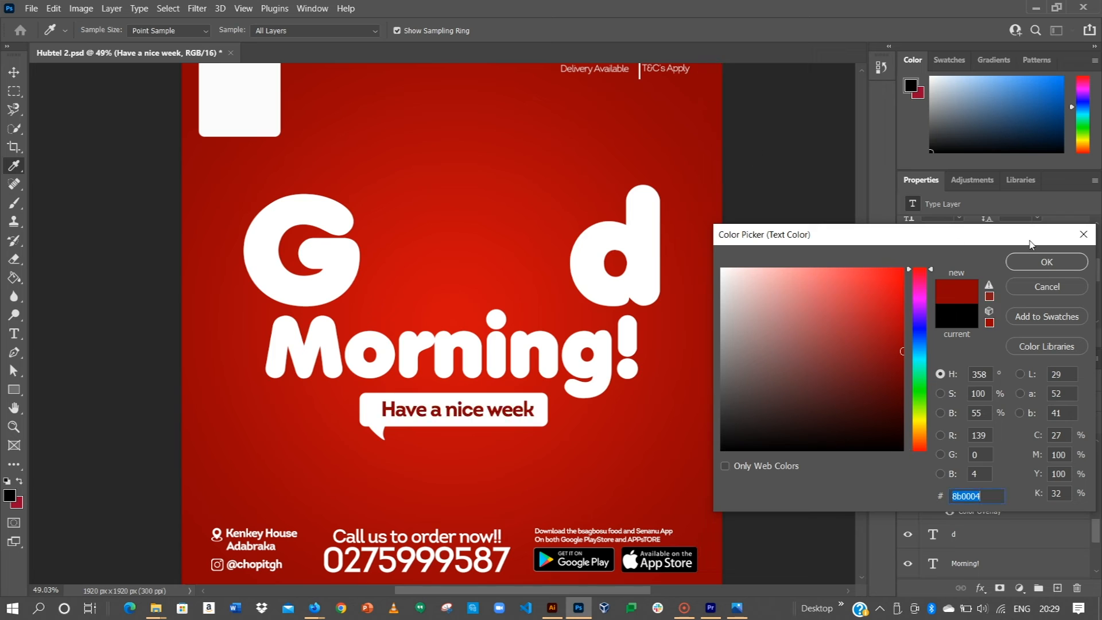
pyautogui.moveTo(890, 386)
pyautogui.mouseDown()
pyautogui.moveTo(886, 394)
pyautogui.moveTo(891, 382)
pyautogui.mouseUp()
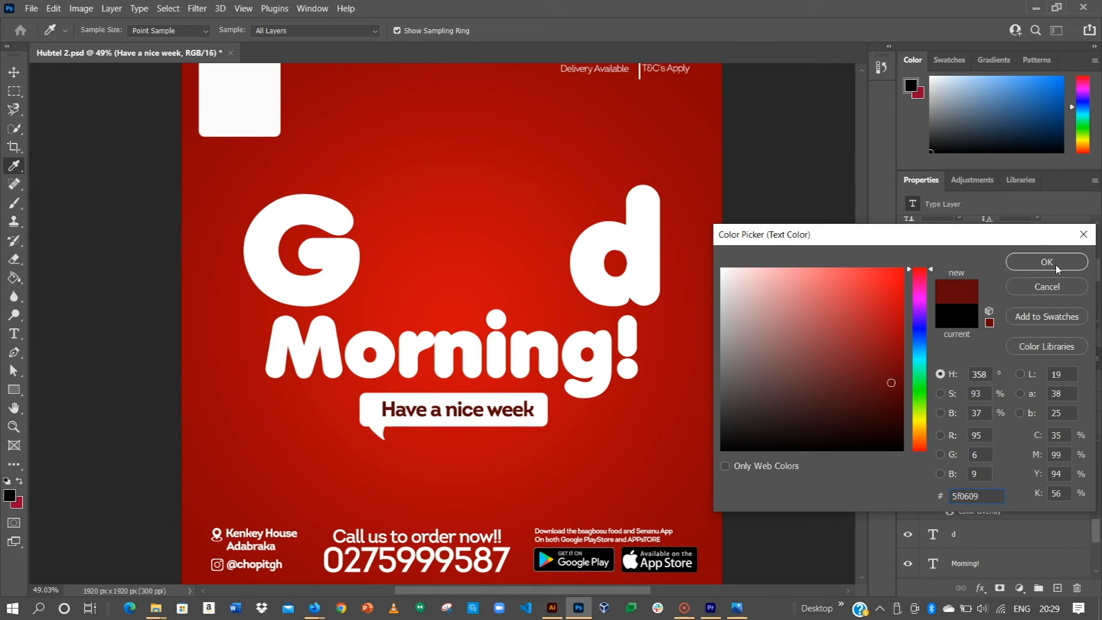
pyautogui.click(1047, 262)
pyautogui.click(804, 292)
pyautogui.hotkey('ctrl', '0')
# Step: Show the food-bowl overlay Layer 1 again and bring the poster's top text into view
pyautogui.hotkey('alt', 'Tab')
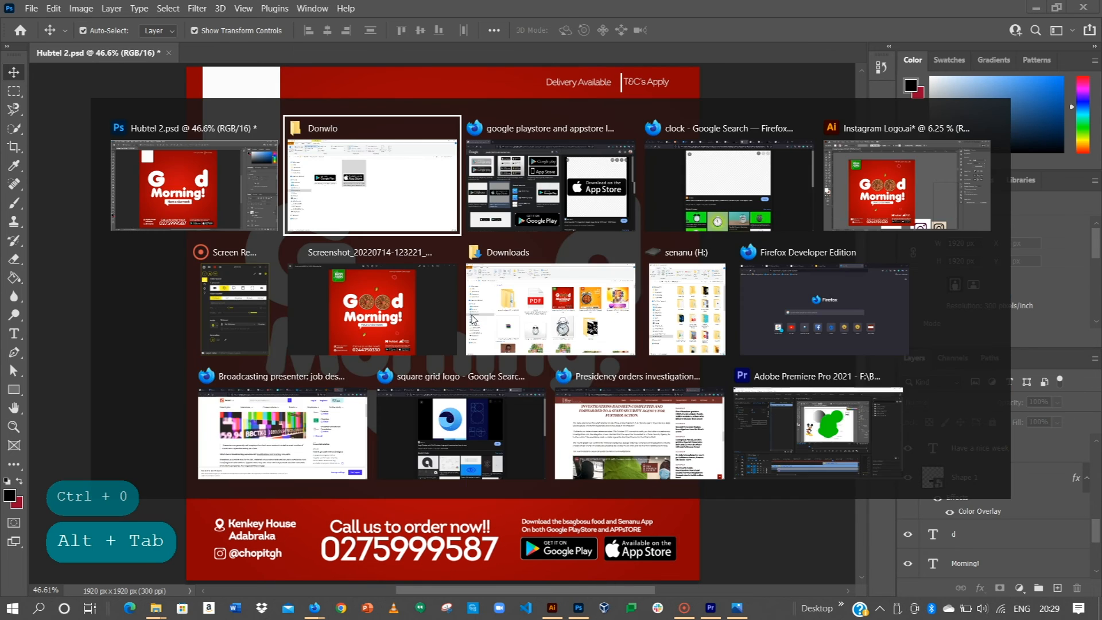
pyautogui.hotkey('alt', 'Escape')
pyautogui.scroll(-3, 977, 484)
pyautogui.click(907, 479)
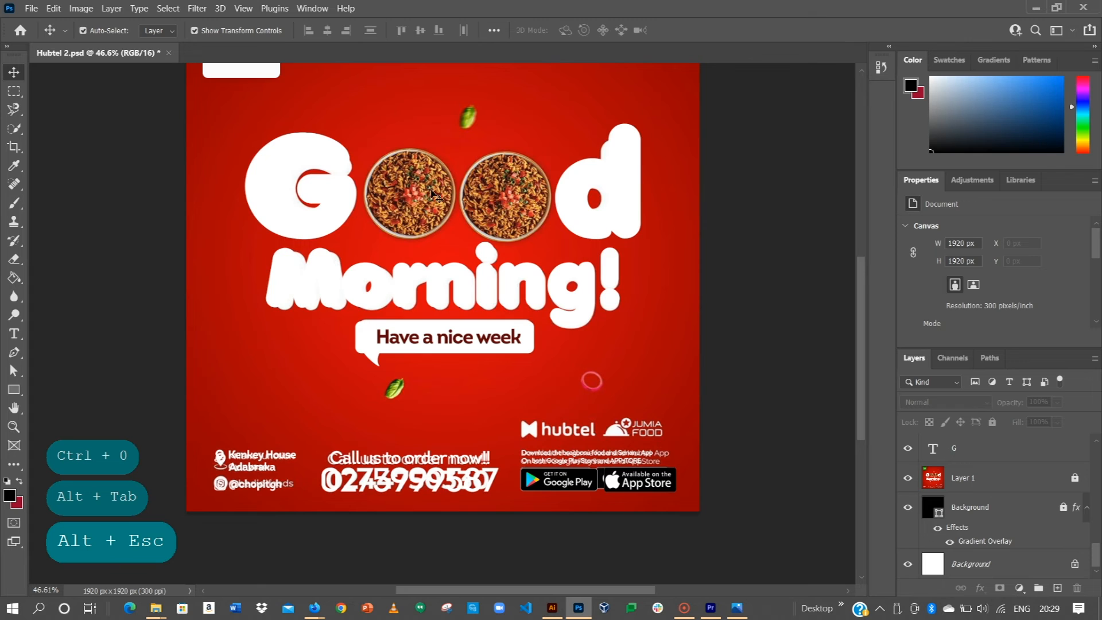
pyautogui.press('space')
pyautogui.moveTo(492, 199); pyautogui.dragTo(479, 281)
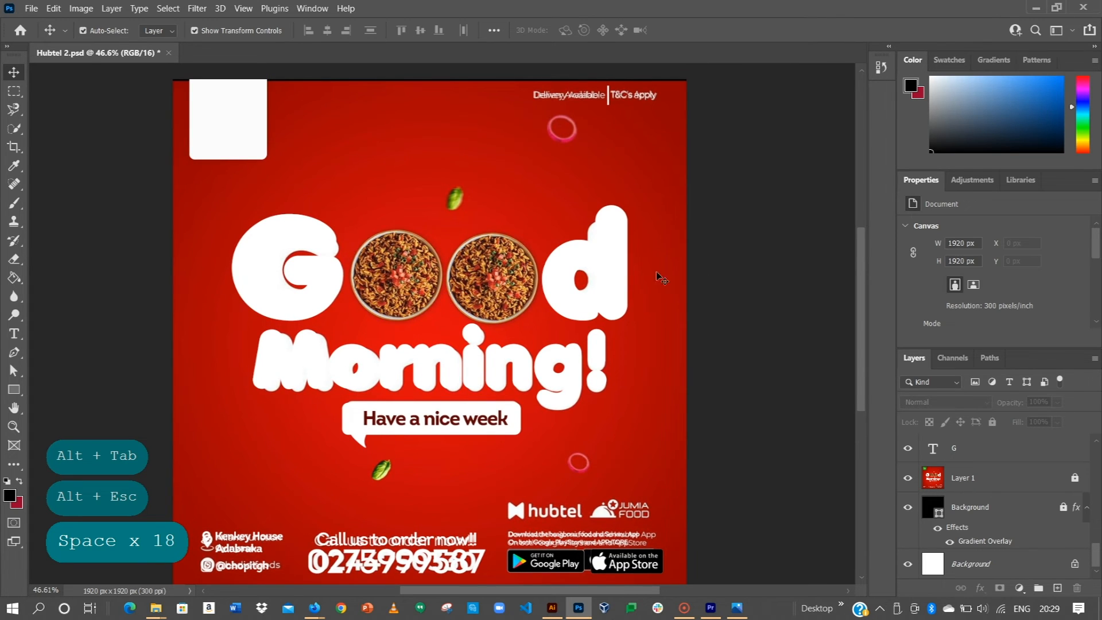
pyautogui.scroll(3, 425, 253)
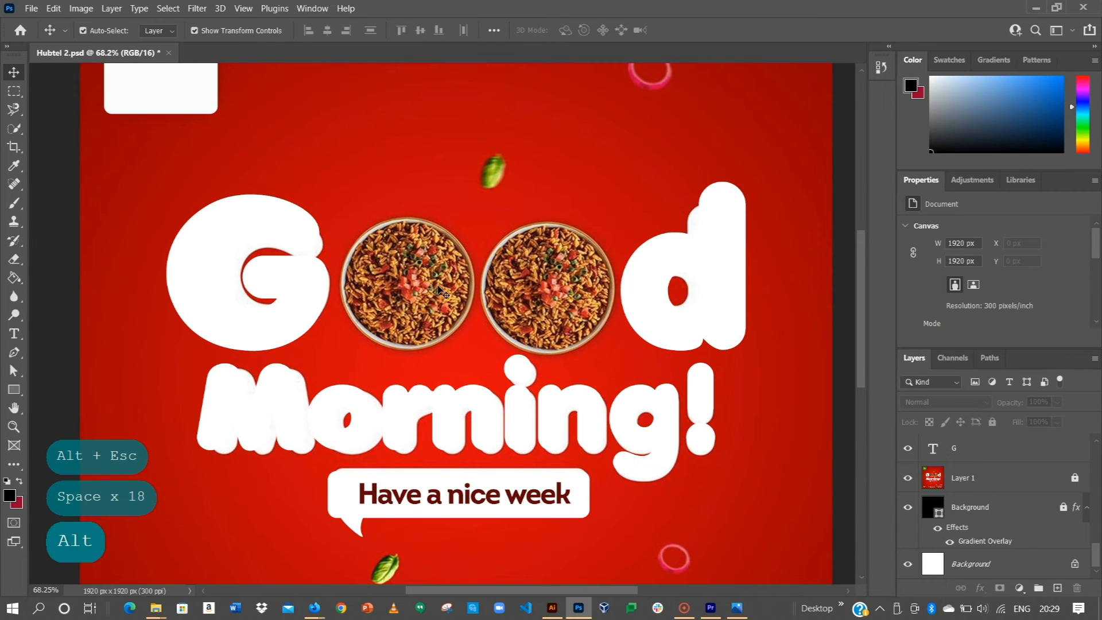
# Step: Save the Chop it logo image from Firefox, then return to the poster
pyautogui.hotkey('alt', 'Tab')
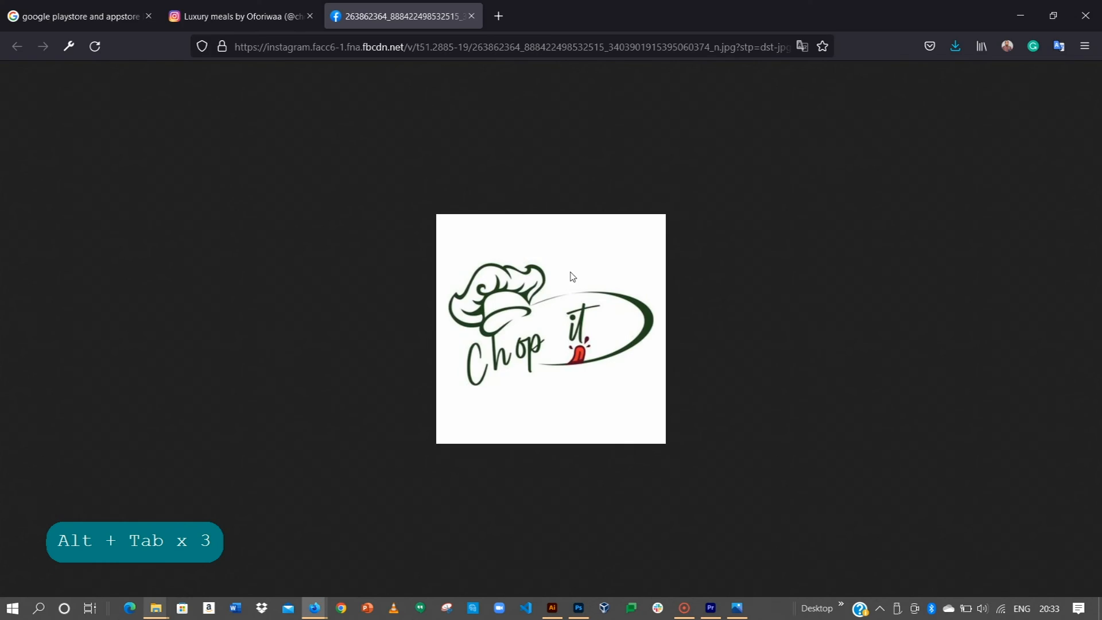
pyautogui.rightClick(650, 288)
pyautogui.click(696, 310)
pyautogui.hotkey('alt', 'Tab')
pyautogui.press('space')
pyautogui.moveTo(227, 297); pyautogui.dragTo(297, 185)
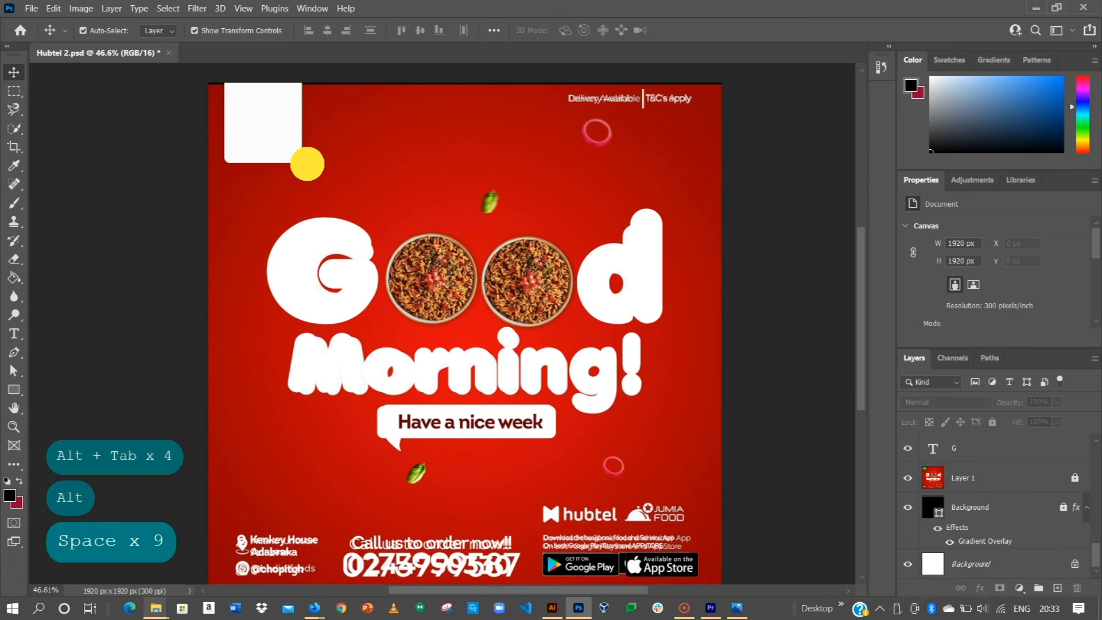
# Step: Place the Chop it logo file into the poster as an embedded layer
pyautogui.press('alt')
pyautogui.press('space')
pyautogui.moveTo(342, 225); pyautogui.dragTo(315, 189)
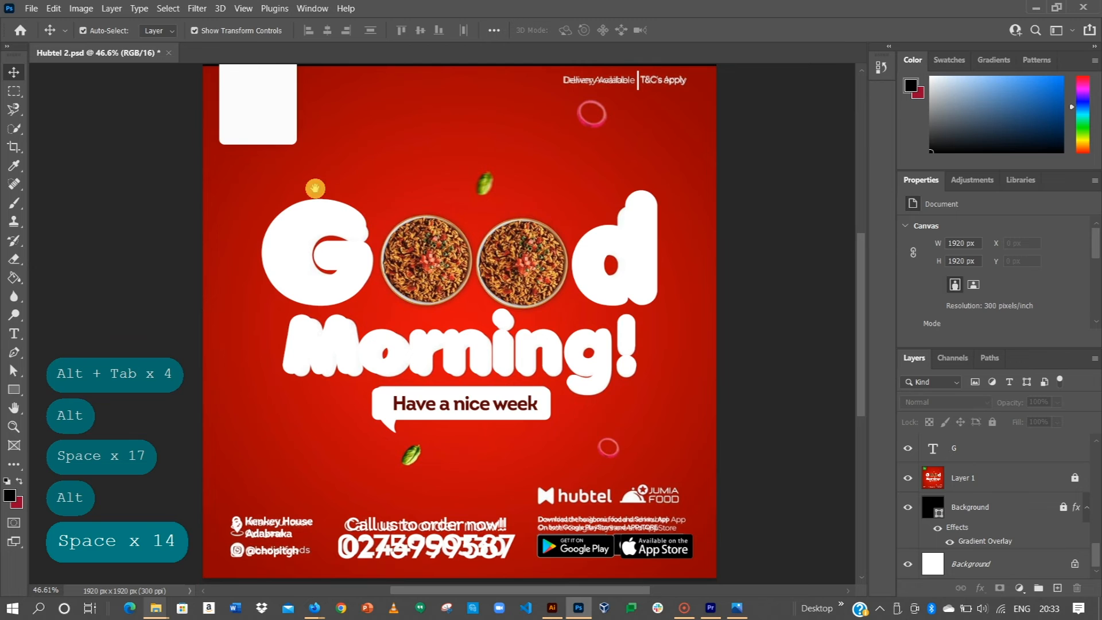
pyautogui.click(32, 8)
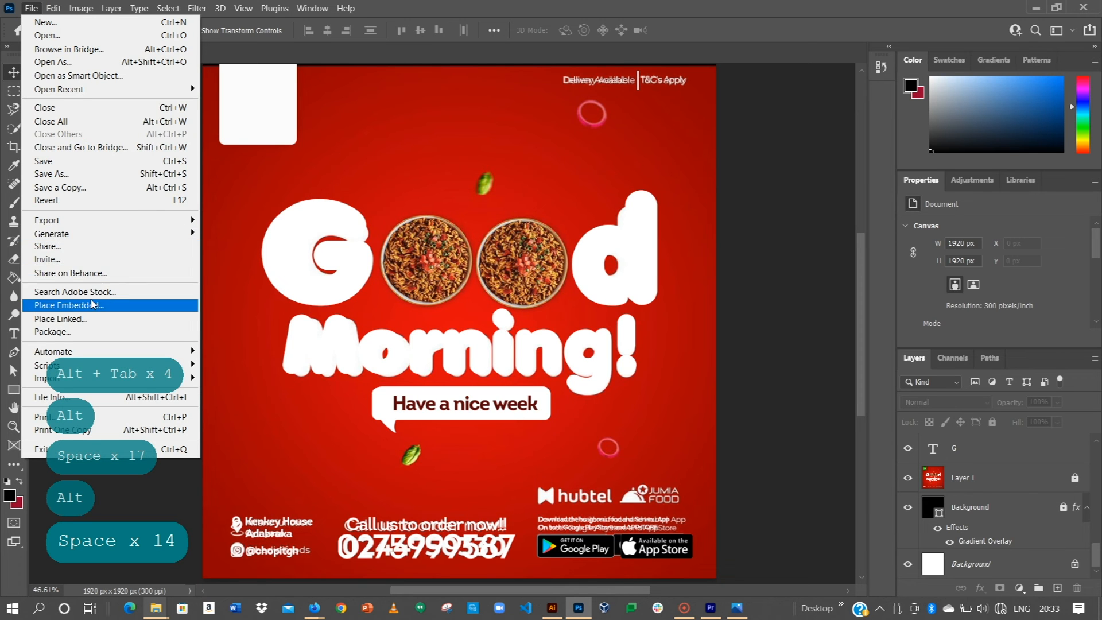
pyautogui.click(89, 303)
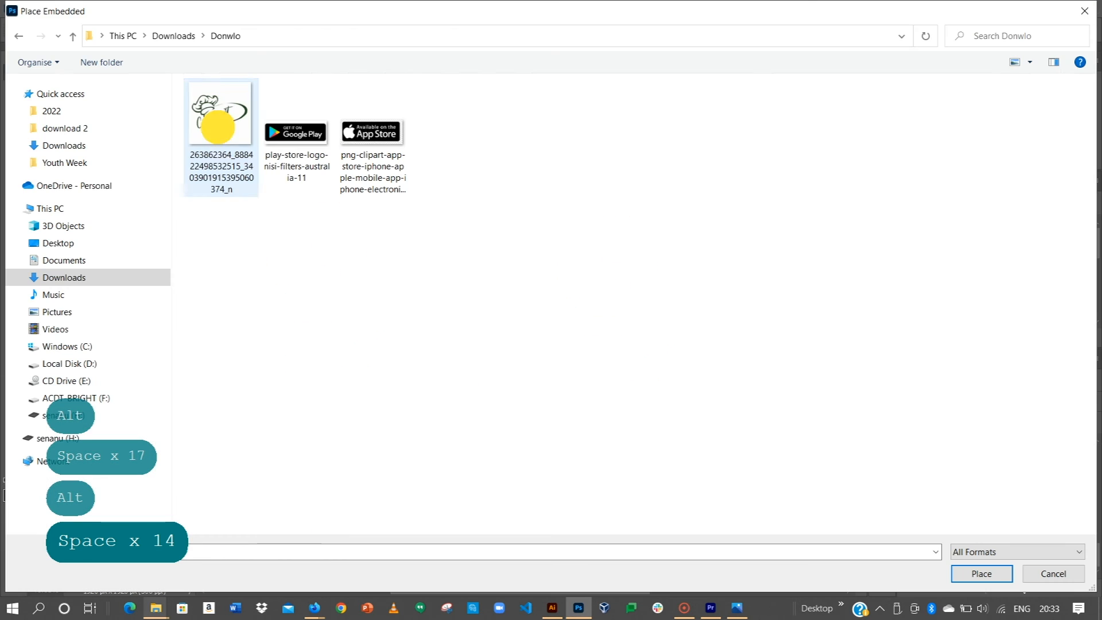
pyautogui.click(218, 120)
pyautogui.click(974, 573)
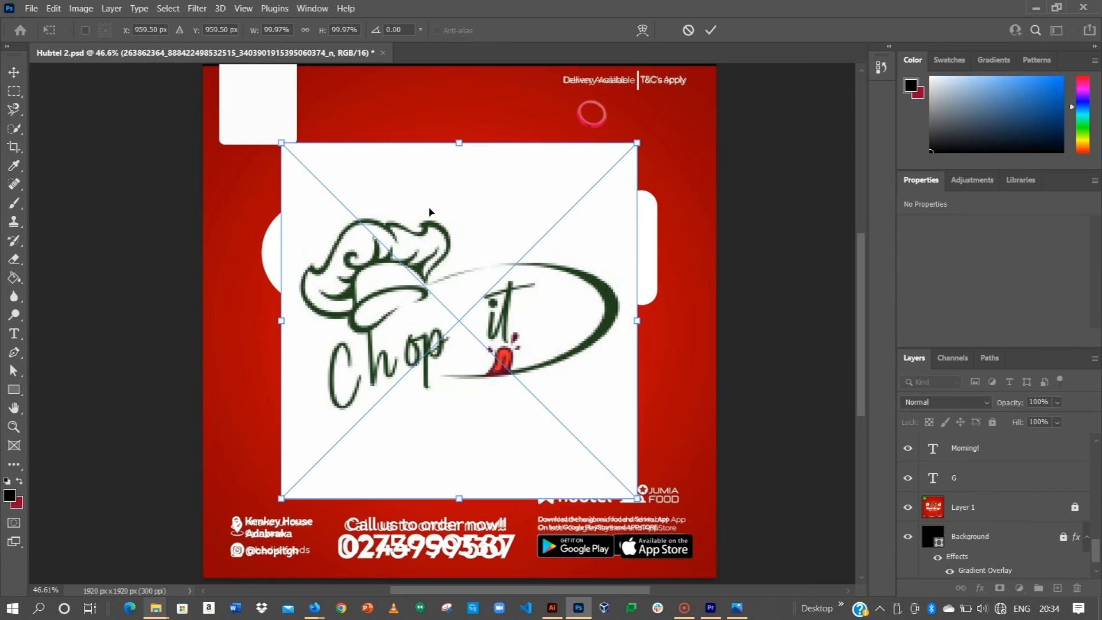
pyautogui.click(708, 36)
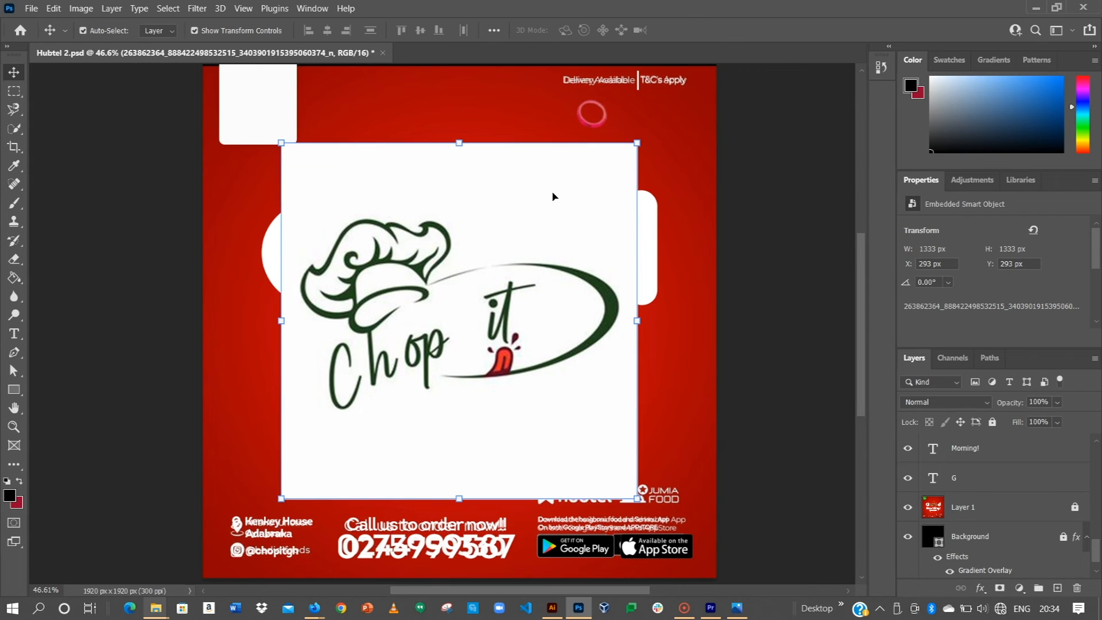
# Step: Scale the logo down and move it onto the top-left white rounded box
pyautogui.moveTo(637, 144); pyautogui.dragTo(269, 105)
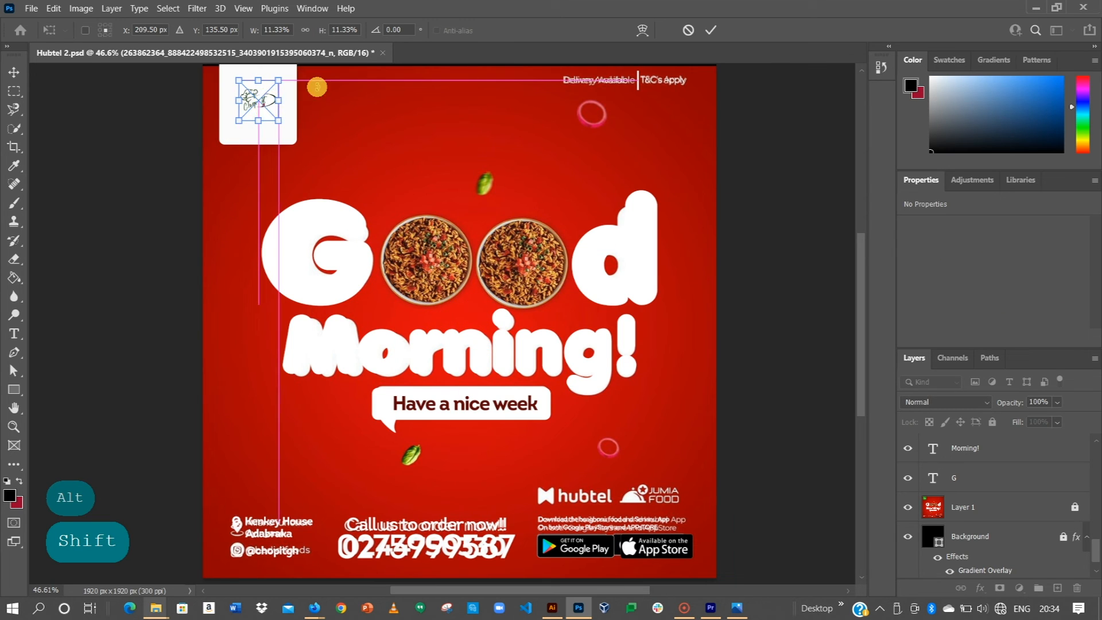
pyautogui.click(712, 30)
pyautogui.scroll(3, 309, 155)
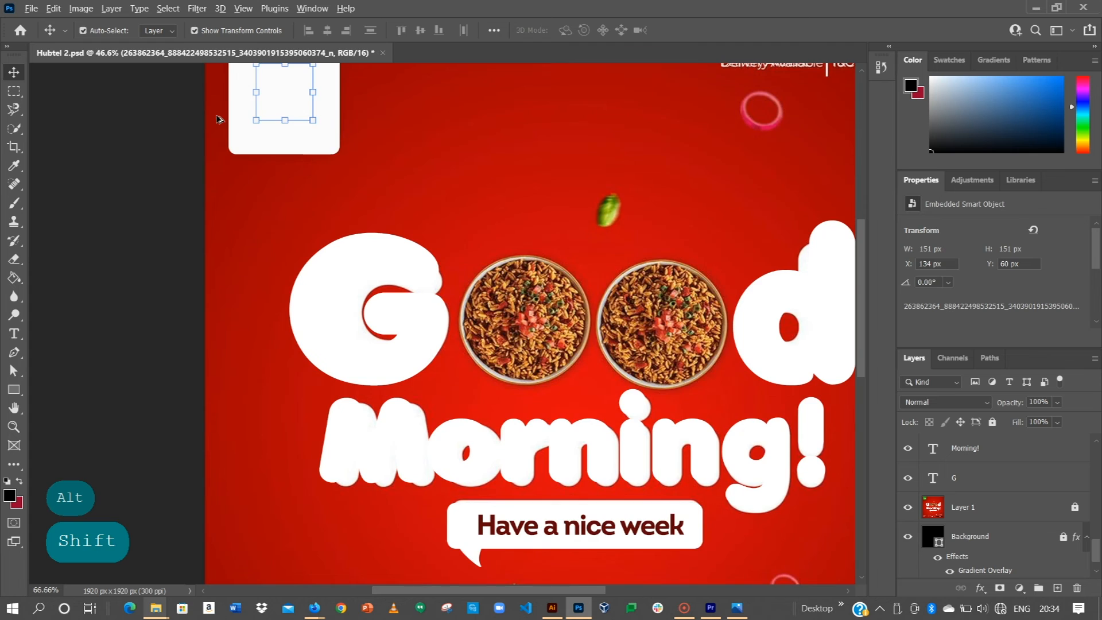
pyautogui.moveTo(310, 155); pyautogui.dragTo(461, 344)
pyautogui.moveTo(418, 302)
pyautogui.mouseDown()
pyautogui.moveTo(428, 312)
pyautogui.moveTo(414, 313)
pyautogui.mouseUp()
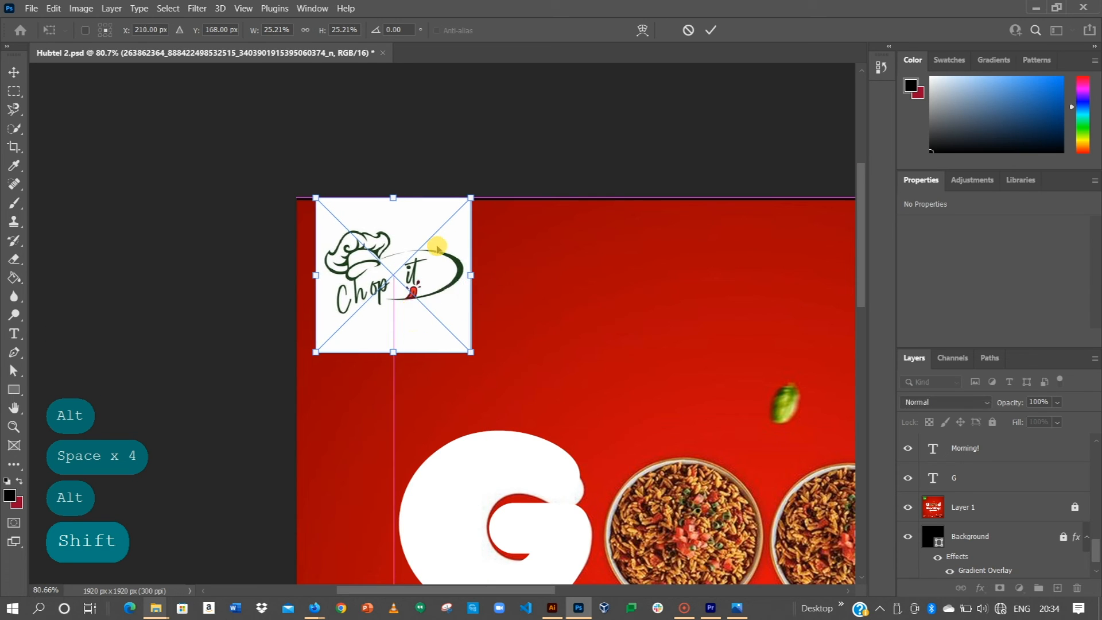
pyautogui.moveTo(470, 198); pyautogui.dragTo(462, 207)
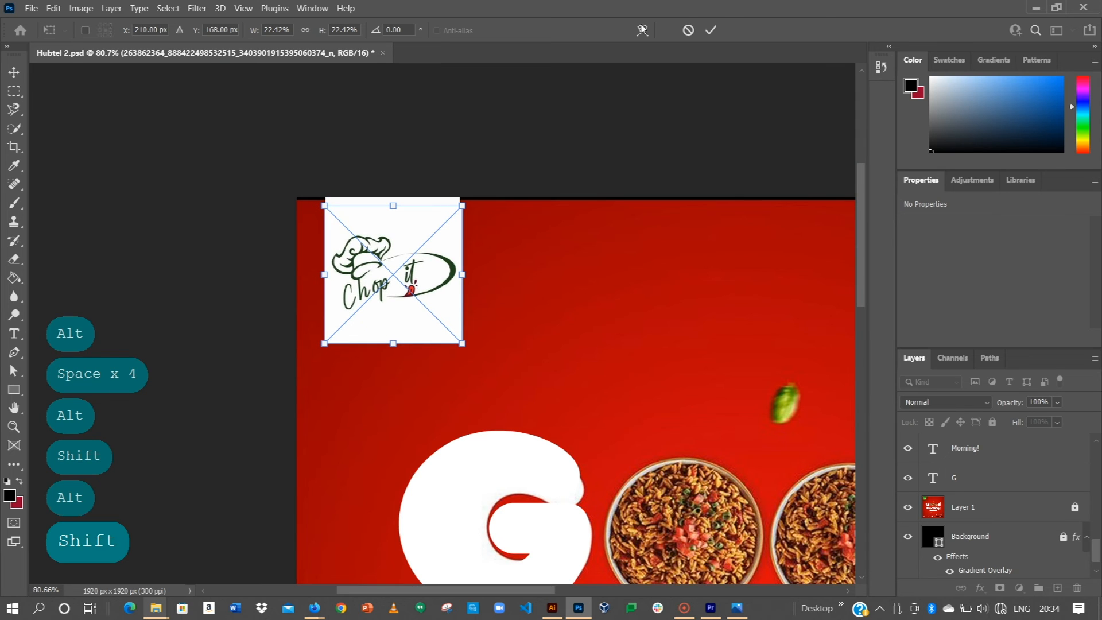
pyautogui.click(711, 30)
pyautogui.moveTo(440, 227); pyautogui.dragTo(473, 228)
pyautogui.keyDown('shift'); pyautogui.click(335, 240); pyautogui.keyUp('shift')
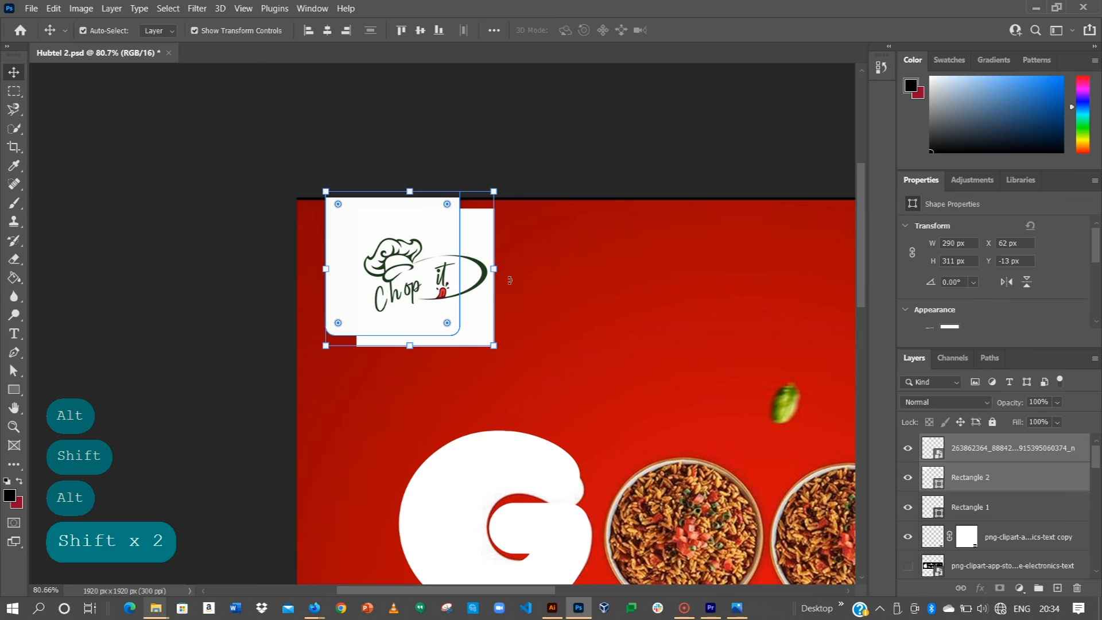
# Step: Undo the accidental grouping and rename the logo layer to 'Logo'
pyautogui.hotkey('ctrl', 'g')
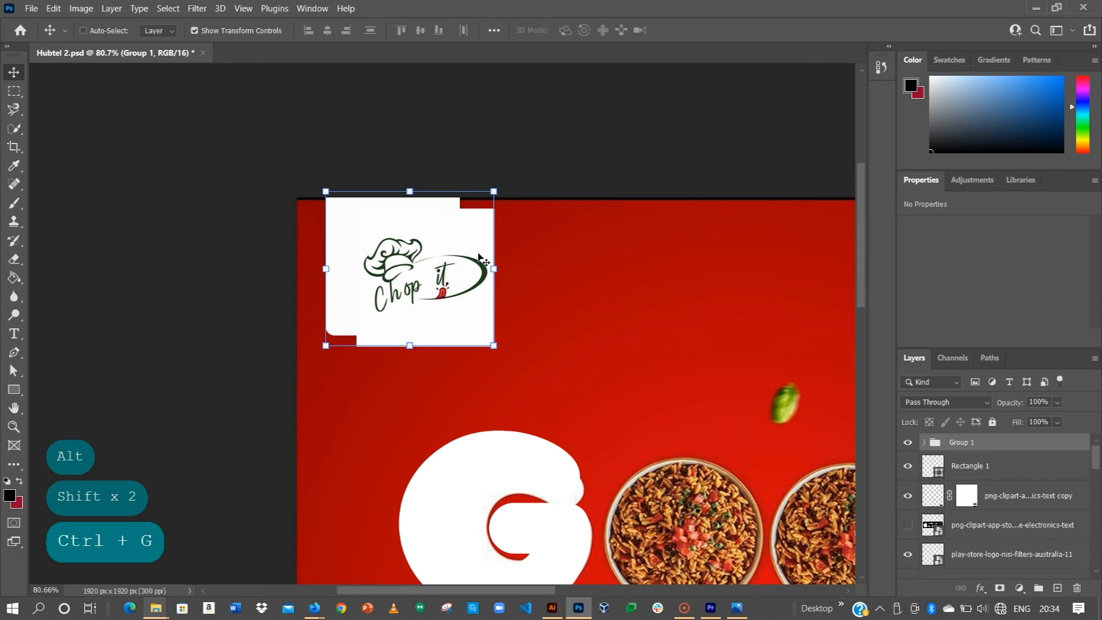
pyautogui.rightClick(381, 248)
pyautogui.rightClick(976, 436)
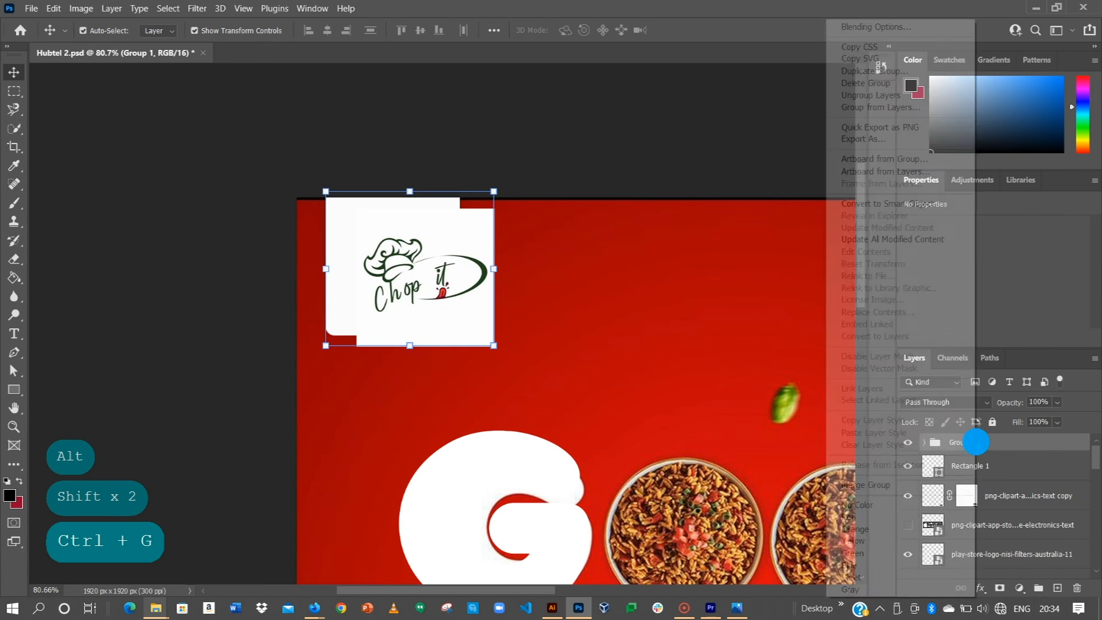
pyautogui.click(884, 94)
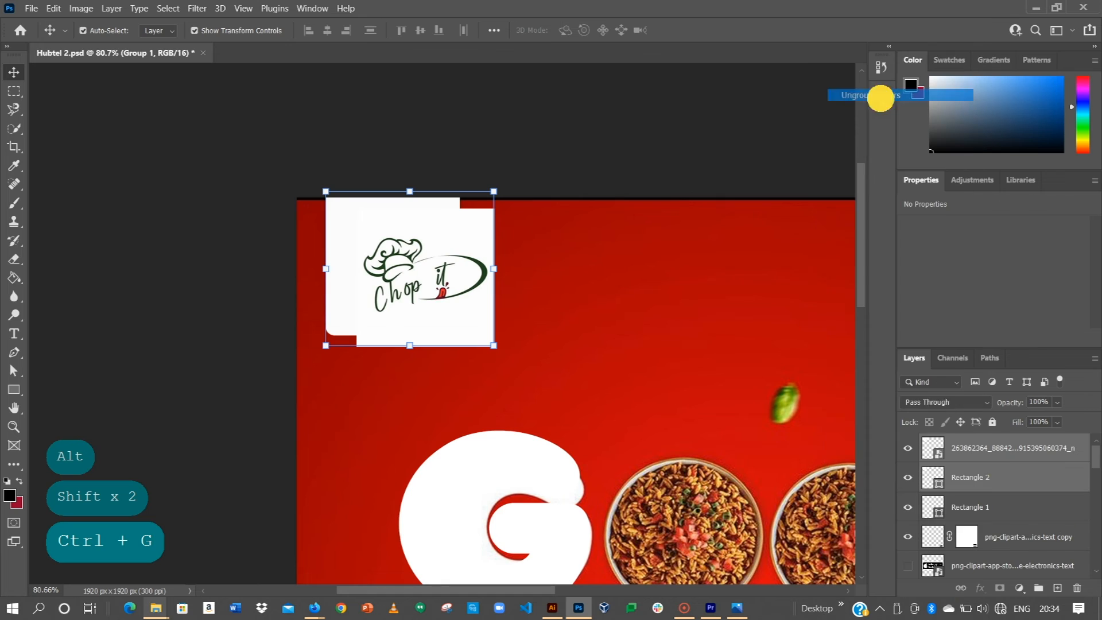
pyautogui.click(443, 284)
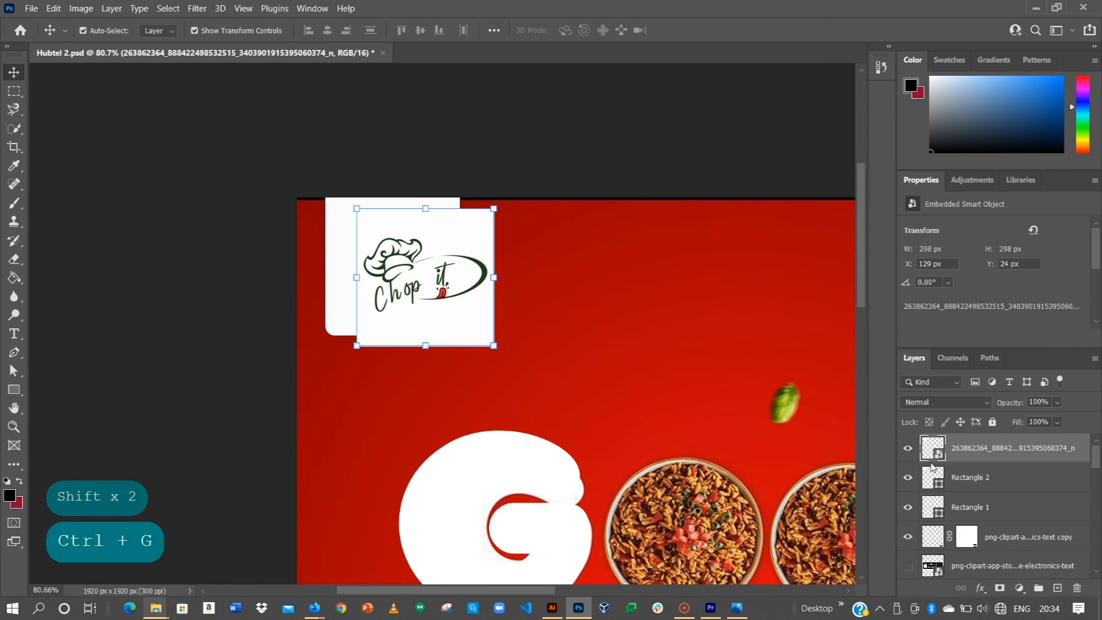
pyautogui.doubleClick(976, 449)
pyautogui.press('capslock')
pyautogui.write('L')
pyautogui.press('capslock')
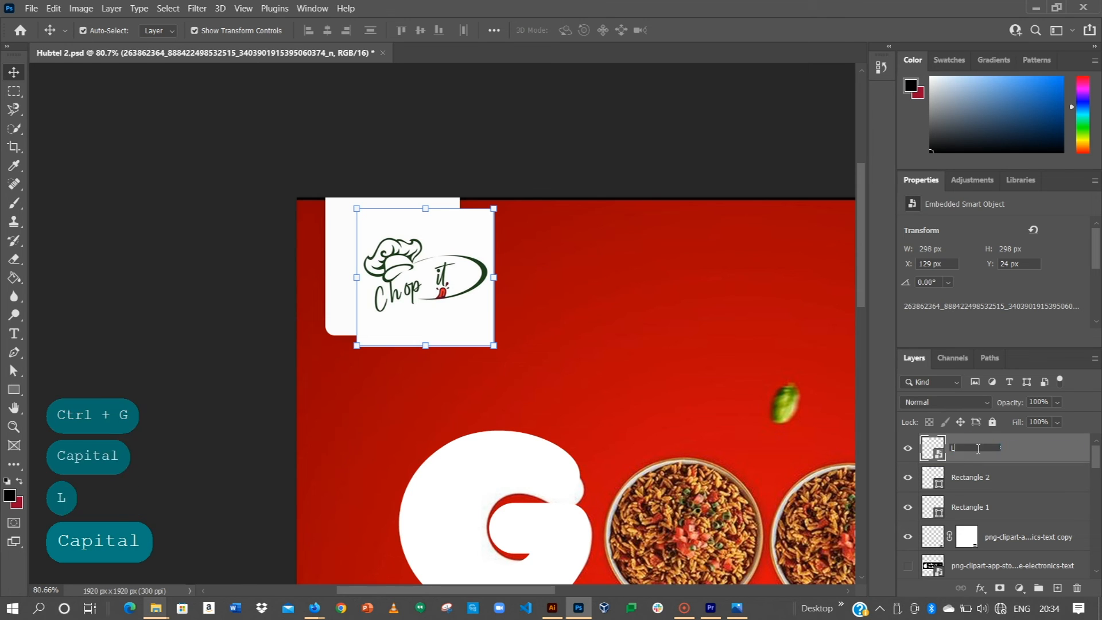
pyautogui.write('ogo')
pyautogui.press('Return')
# Step: Clip the Logo layer to the white box, nudge it left, and fit the poster
pyautogui.moveTo(412, 314); pyautogui.dragTo(385, 290)
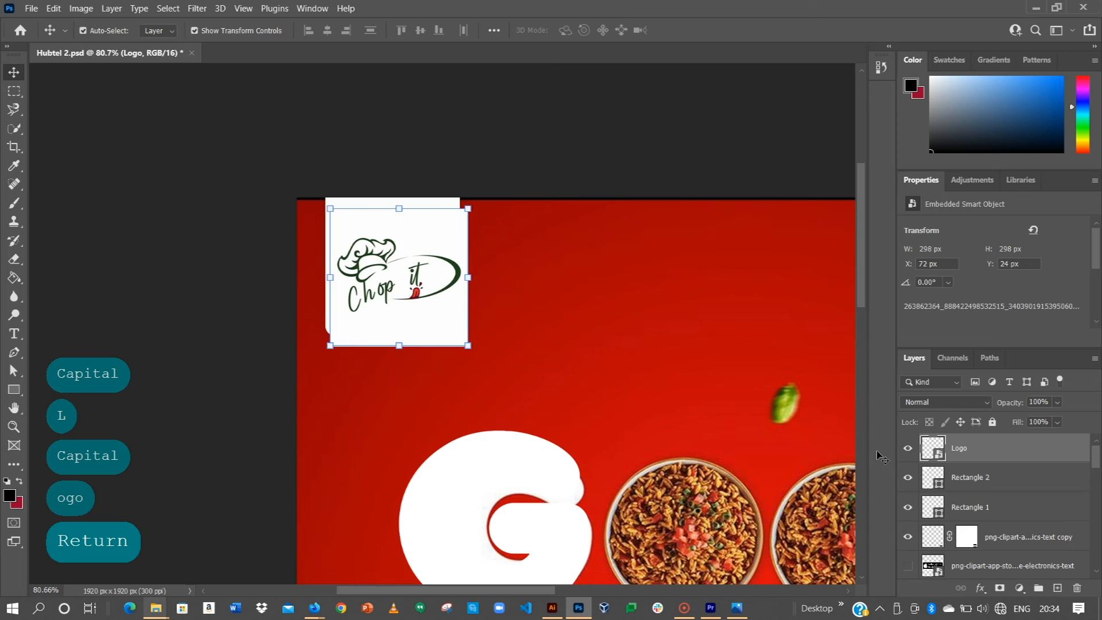
pyautogui.rightClick(969, 449)
pyautogui.click(848, 319)
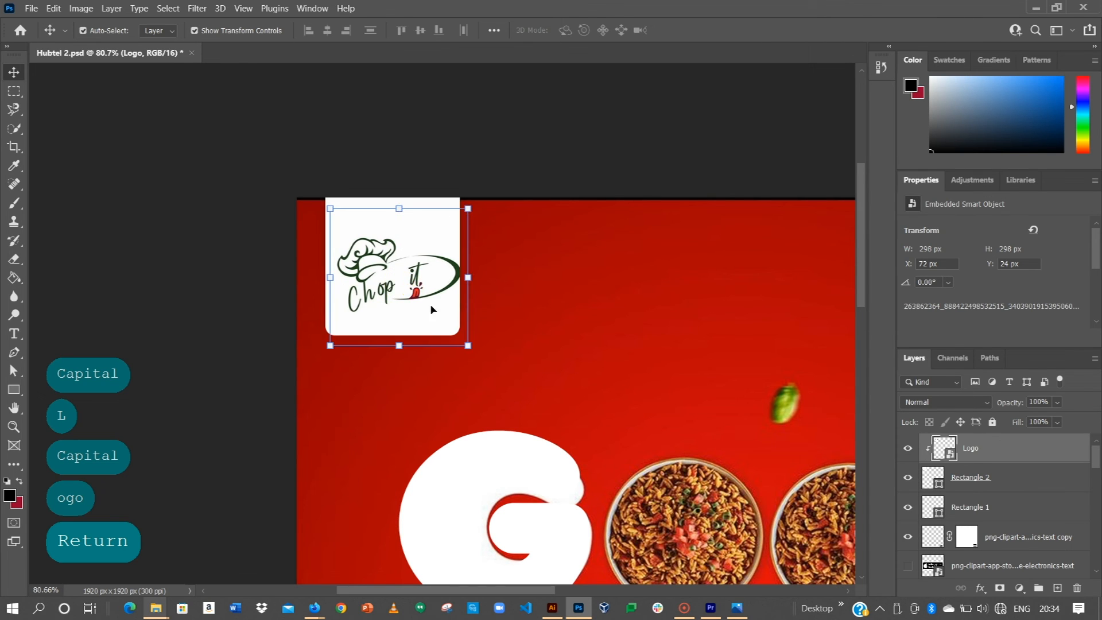
pyautogui.moveTo(397, 293); pyautogui.dragTo(396, 291)
pyautogui.click(258, 142)
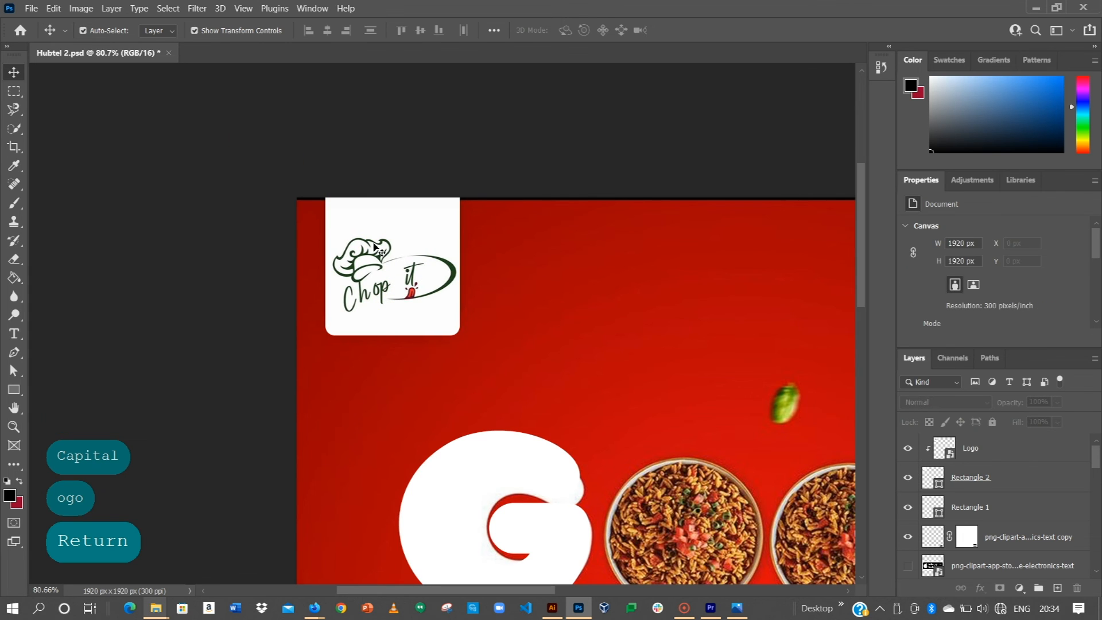
pyautogui.hotkey('ctrl', '0')
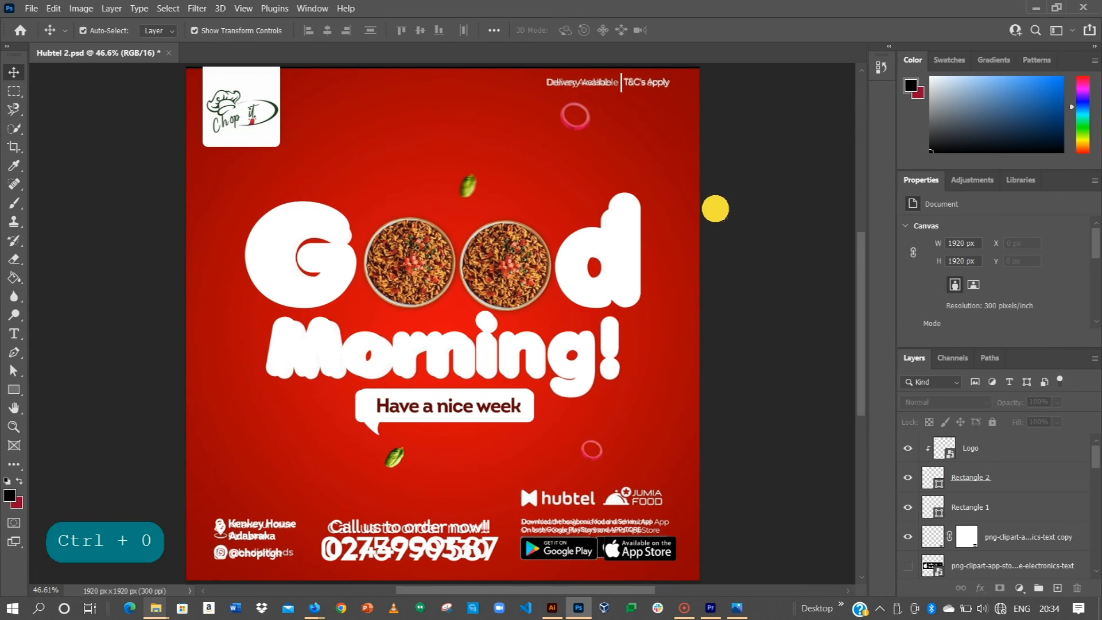
pyautogui.click(597, 267)
pyautogui.click(725, 222)
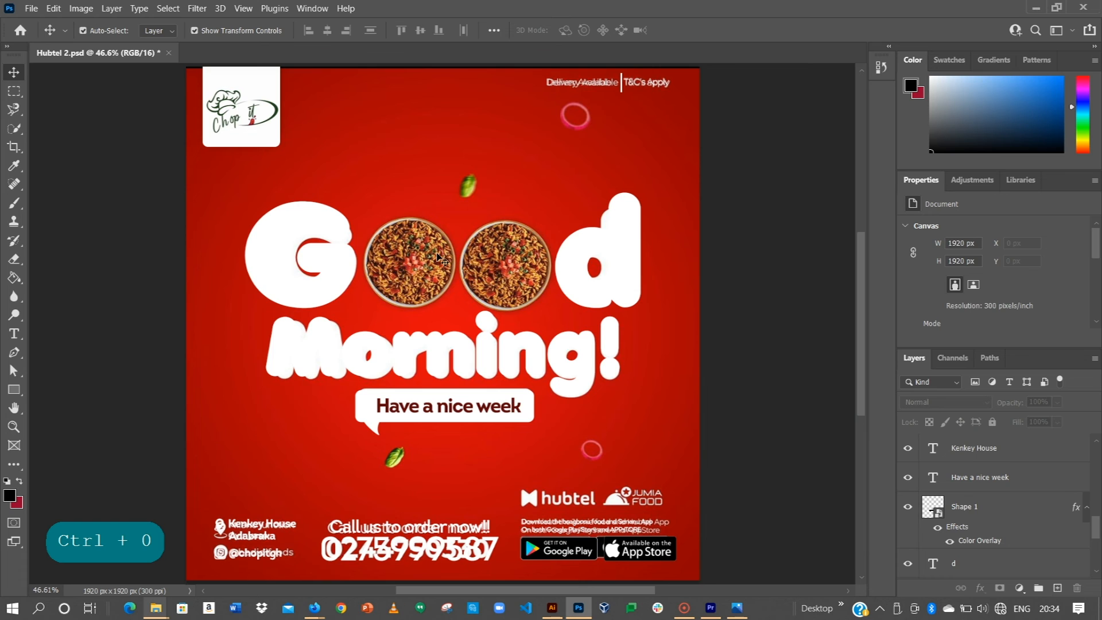
pyautogui.scroll(5, 442, 257)
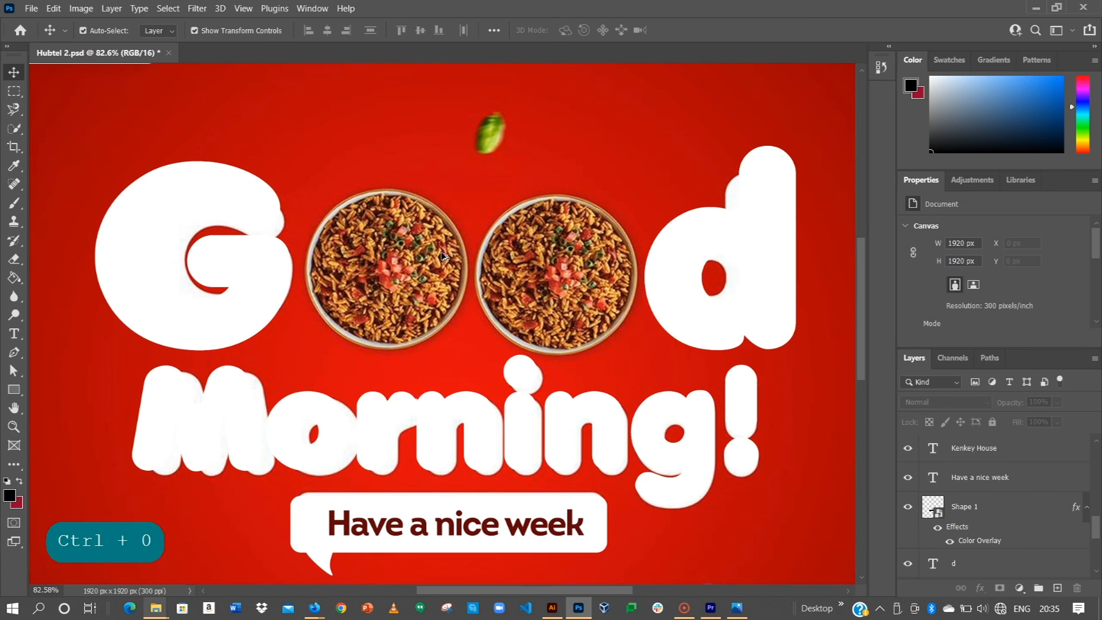
pyautogui.press('alt')
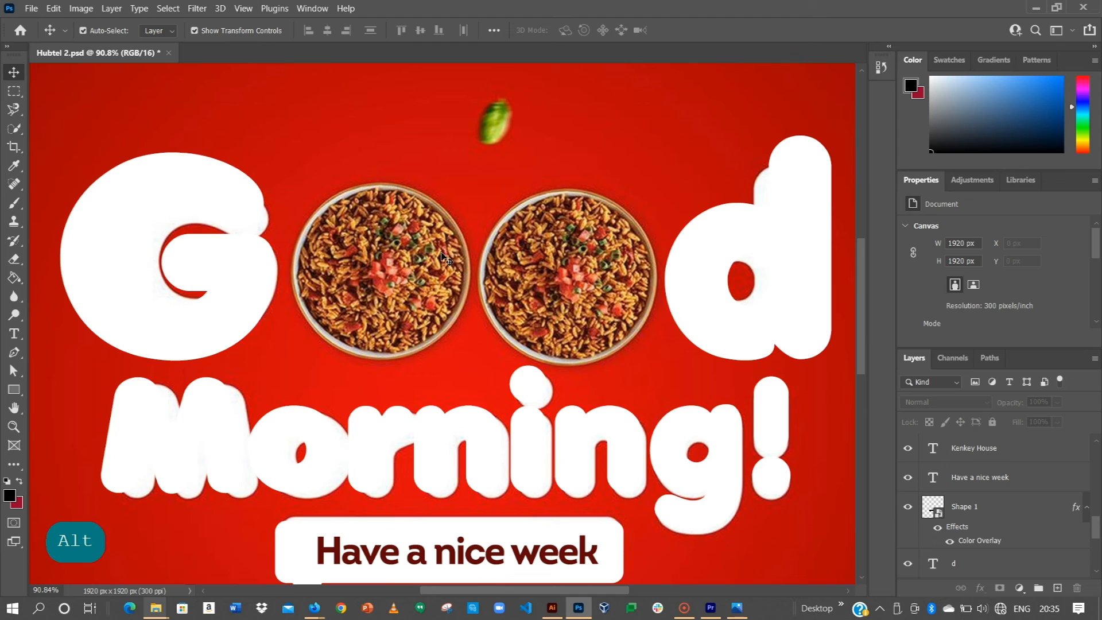
pyautogui.moveTo(579, 607); pyautogui.dragTo(417, 332)
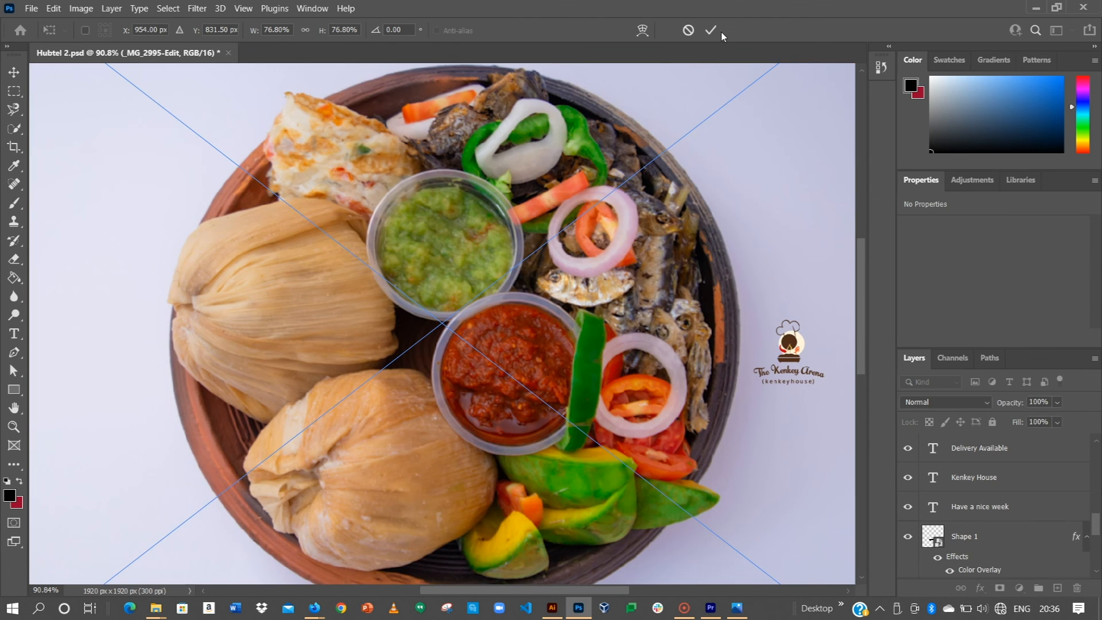
# Step: Commit the placed kenkey plate photo and auto-select the plate with Select Subject
pyautogui.click(710, 30)
pyautogui.scroll(-3, 614, 241)
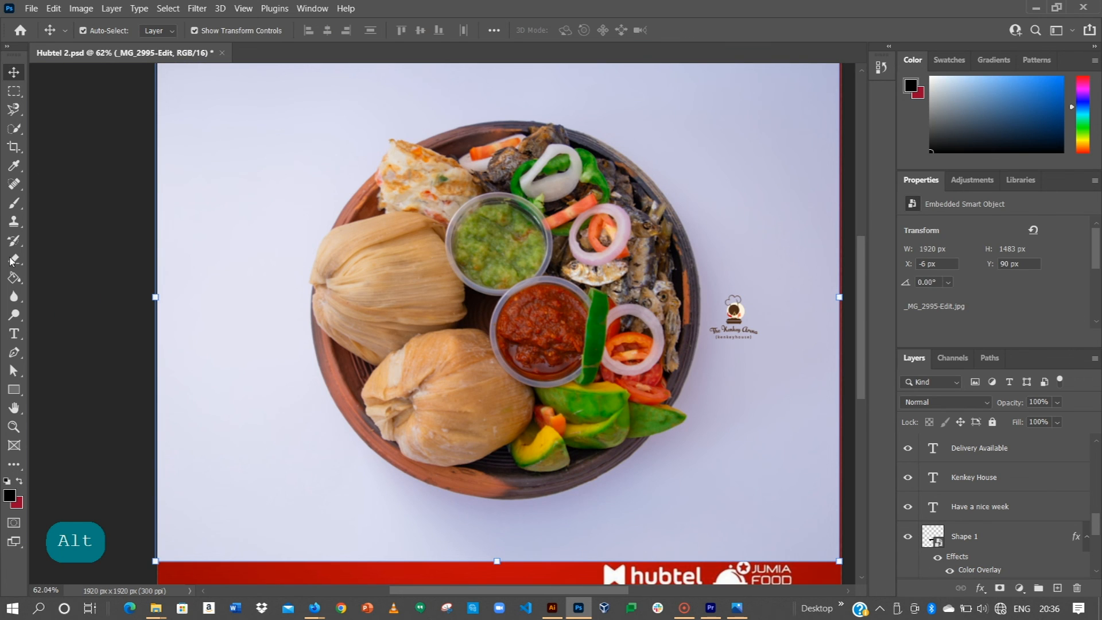
pyautogui.click(13, 128)
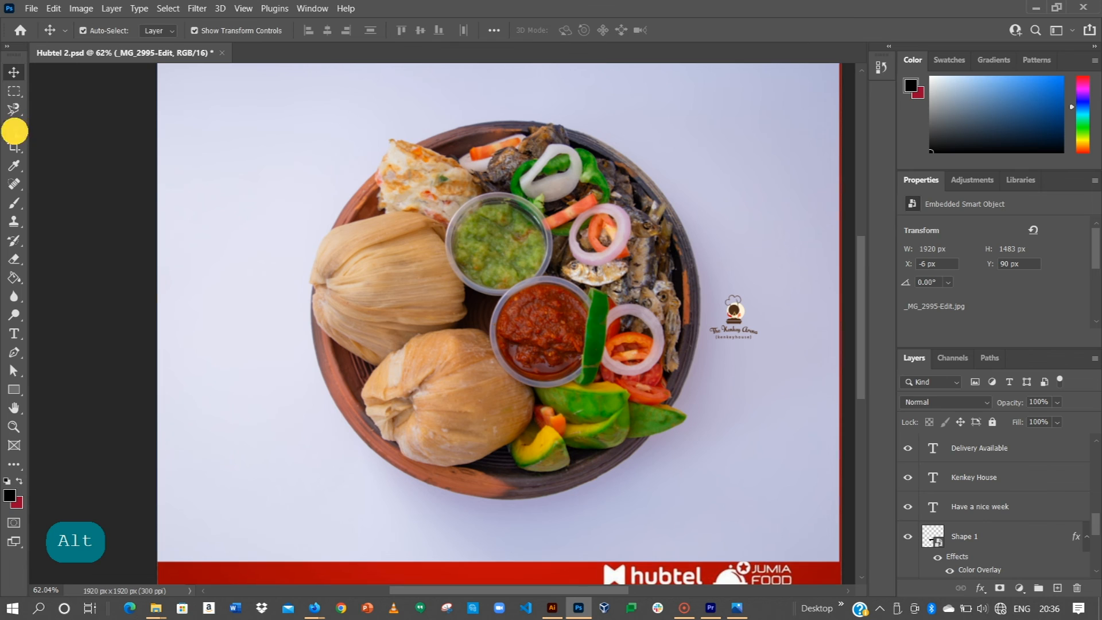
pyautogui.click(413, 32)
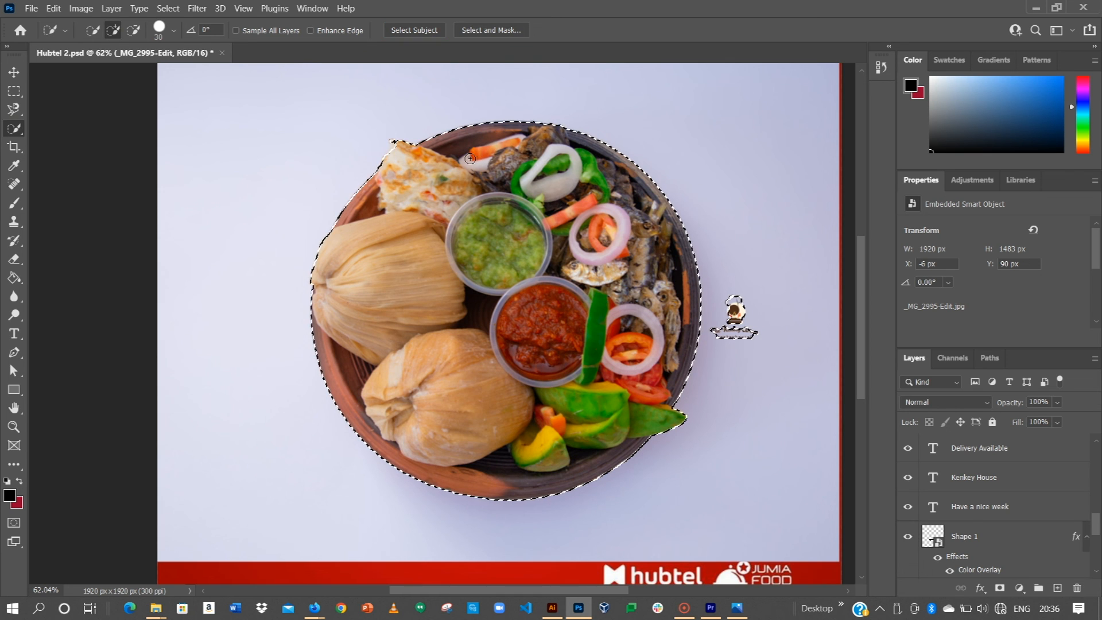
# Step: Refine the selection in Select and Mask, outputting a New Layer with Layer Mask
pyautogui.click(492, 30)
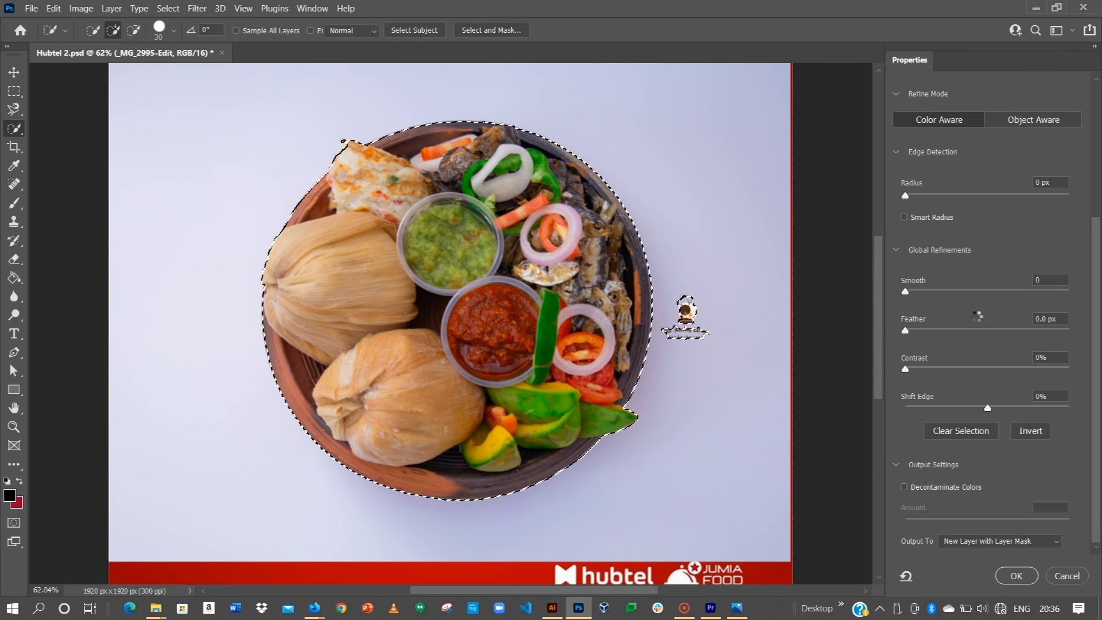
pyautogui.click(1001, 540)
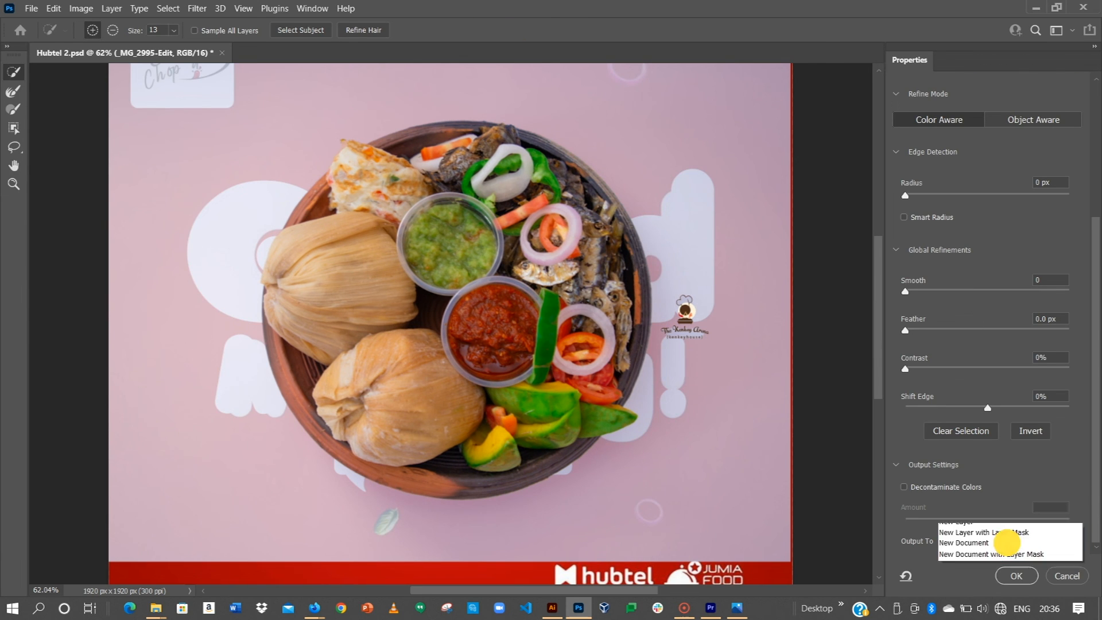
pyautogui.click(1002, 558)
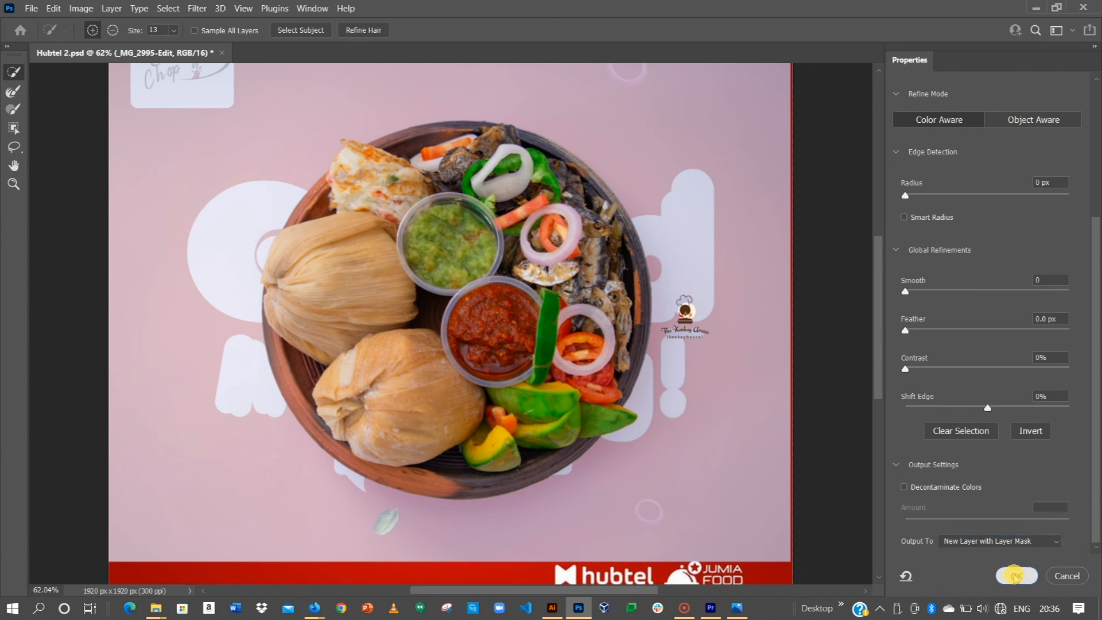
pyautogui.click(1016, 576)
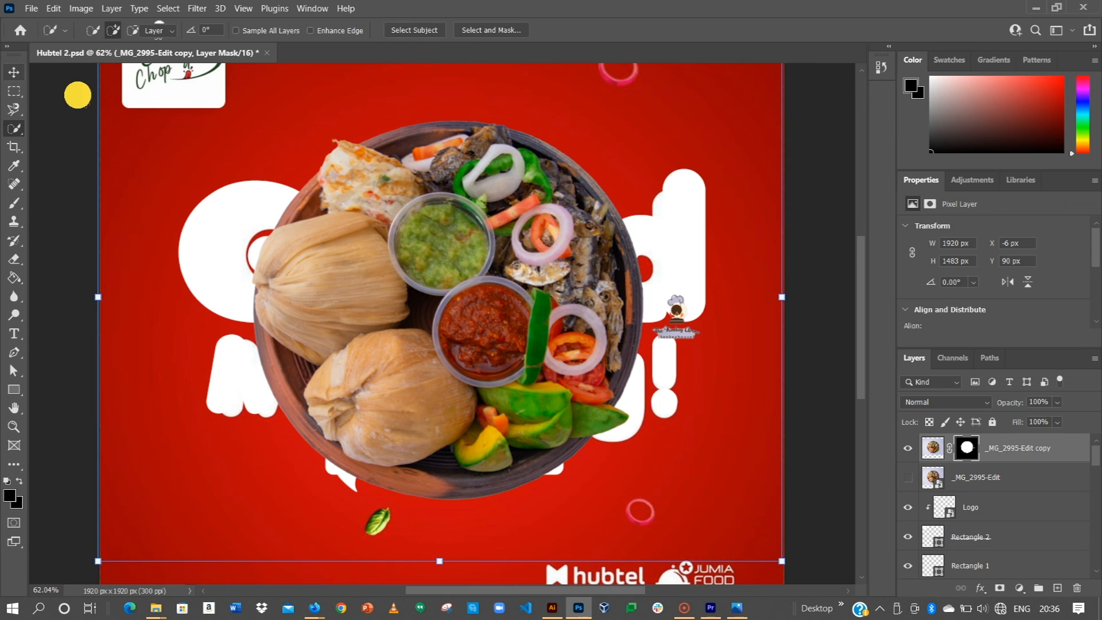
# Step: Shrink the masked plate and erase stray edges with a 177 px eraser
pyautogui.press('v')
pyautogui.moveTo(781, 561); pyautogui.dragTo(583, 409)
pyautogui.click(710, 30)
pyautogui.click(13, 259)
pyautogui.rightClick(282, 213)
pyautogui.moveTo(369, 247)
pyautogui.mouseDown()
pyautogui.moveTo(409, 247)
pyautogui.moveTo(401, 257)
pyautogui.mouseUp()
pyautogui.moveTo(286, 190)
pyautogui.mouseDown()
pyautogui.moveTo(285, 417)
pyautogui.moveTo(301, 436)
pyautogui.moveTo(441, 428)
pyautogui.moveTo(600, 329)
pyautogui.mouseUp()
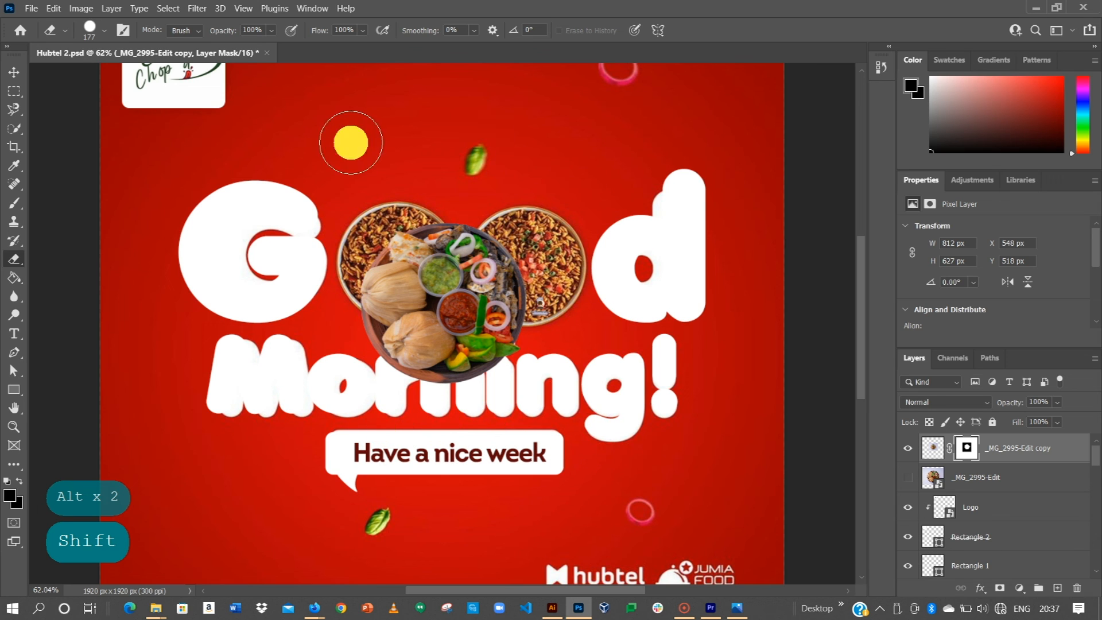
# Step: Scale the plate to 76.8% and position it inside the first O of Good
pyautogui.click(14, 72)
pyautogui.moveTo(429, 289); pyautogui.dragTo(398, 242)
pyautogui.moveTo(554, 139); pyautogui.dragTo(519, 165)
pyautogui.moveTo(433, 246)
pyautogui.mouseDown()
pyautogui.moveTo(418, 244)
pyautogui.moveTo(430, 184)
pyautogui.moveTo(415, 254)
pyautogui.mouseUp()
pyautogui.click(716, 33)
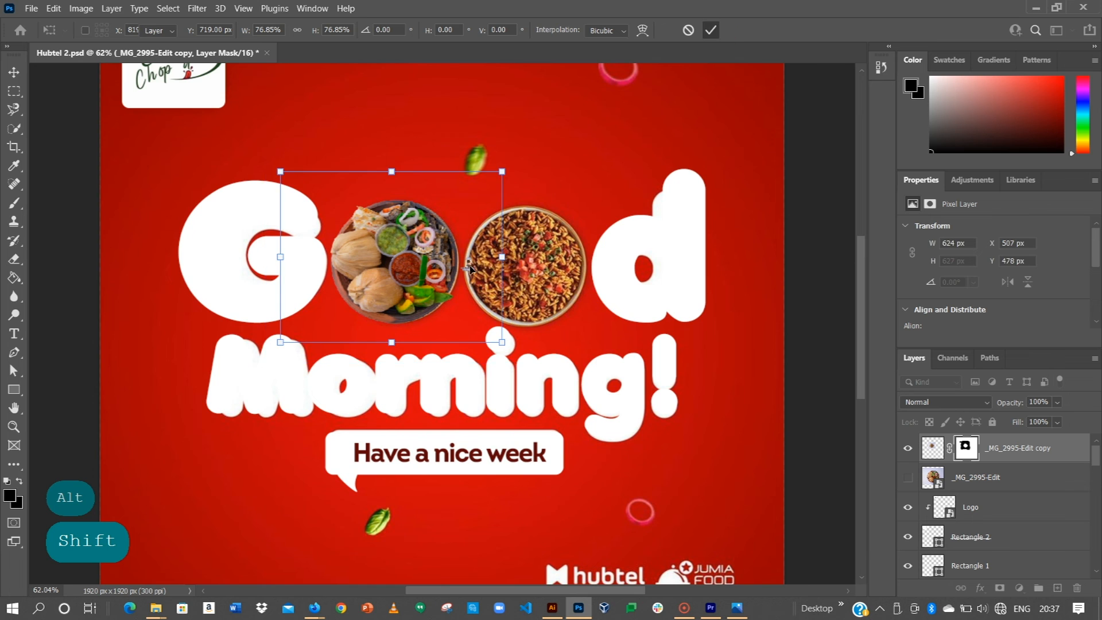
pyautogui.scroll(8, 469, 265)
pyautogui.scroll(3, 494, 279)
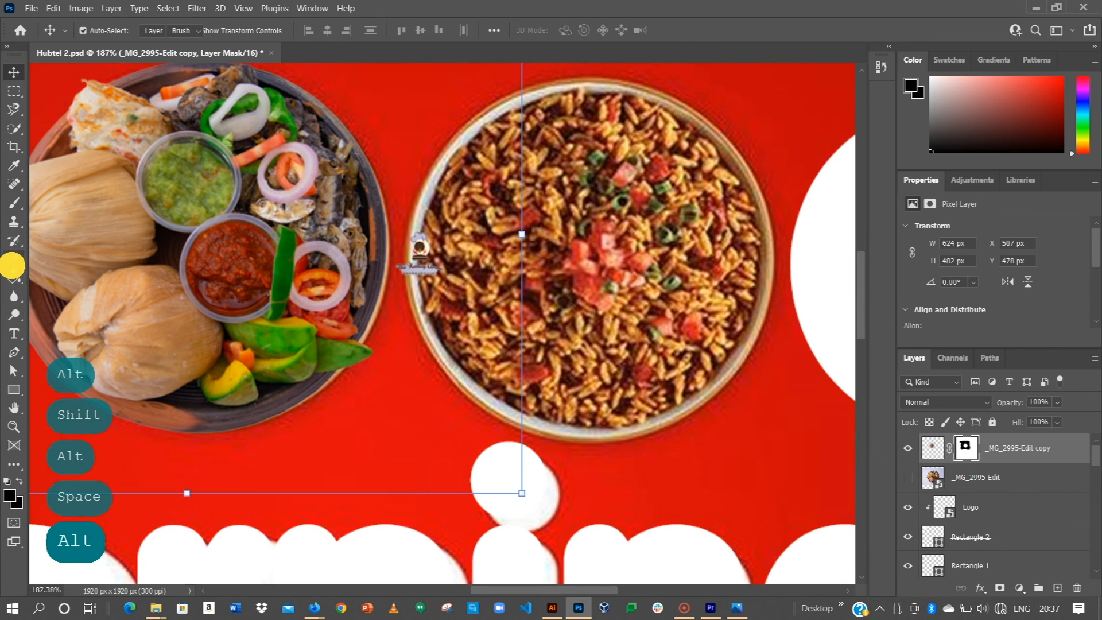
pyautogui.click(12, 261)
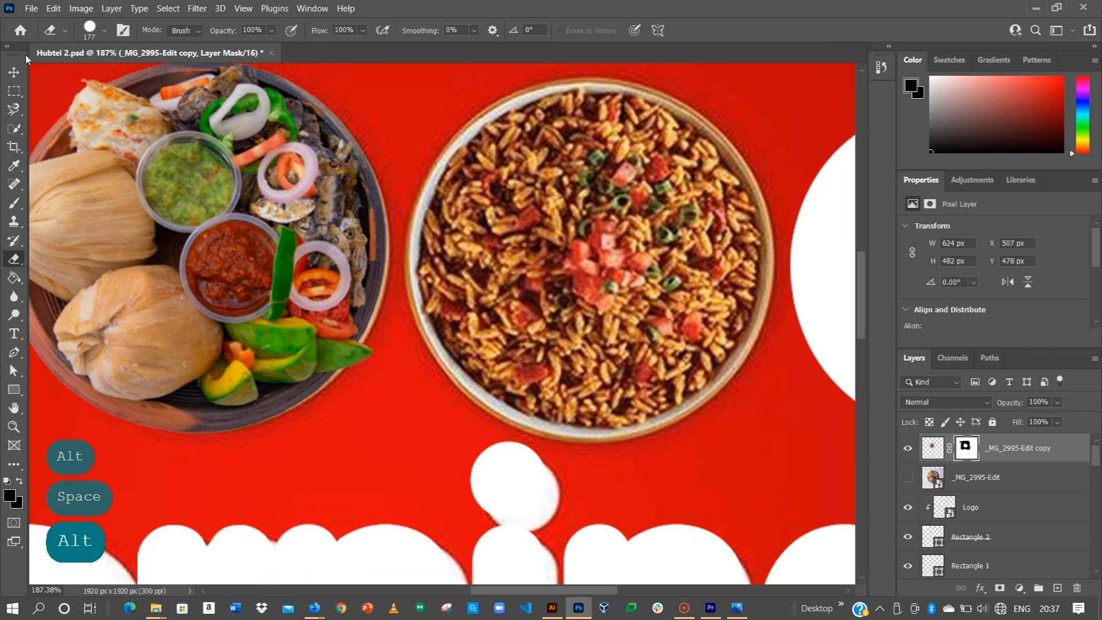
pyautogui.press('v')
pyautogui.scroll(-4, 340, 227)
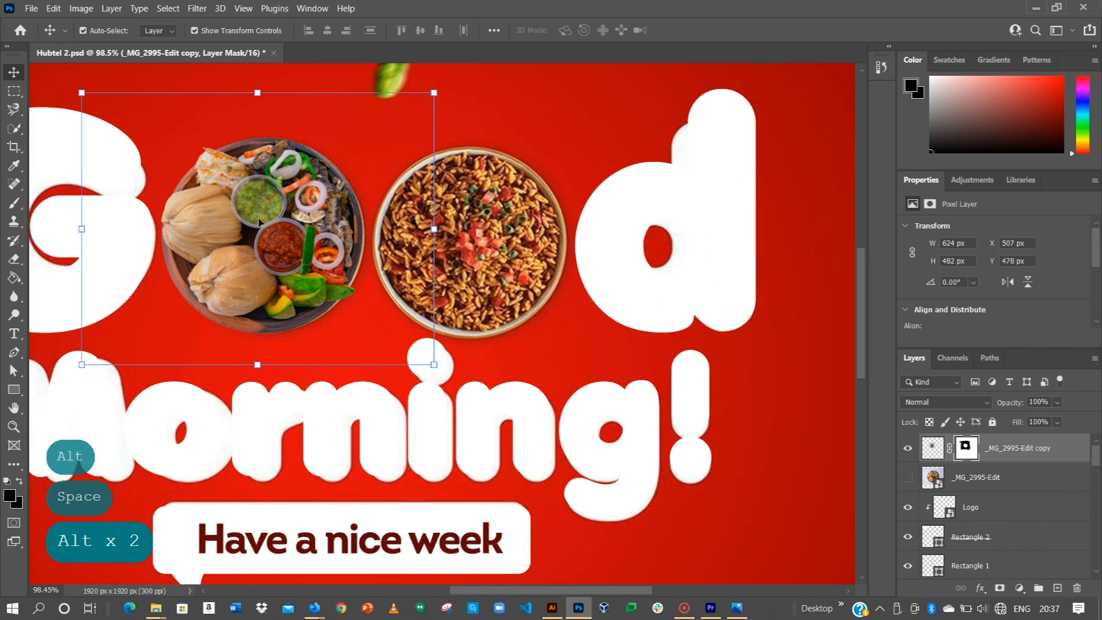
# Step: Copy the kenkey plate into the second O of Good
pyautogui.moveTo(243, 215); pyautogui.dragTo(443, 222)
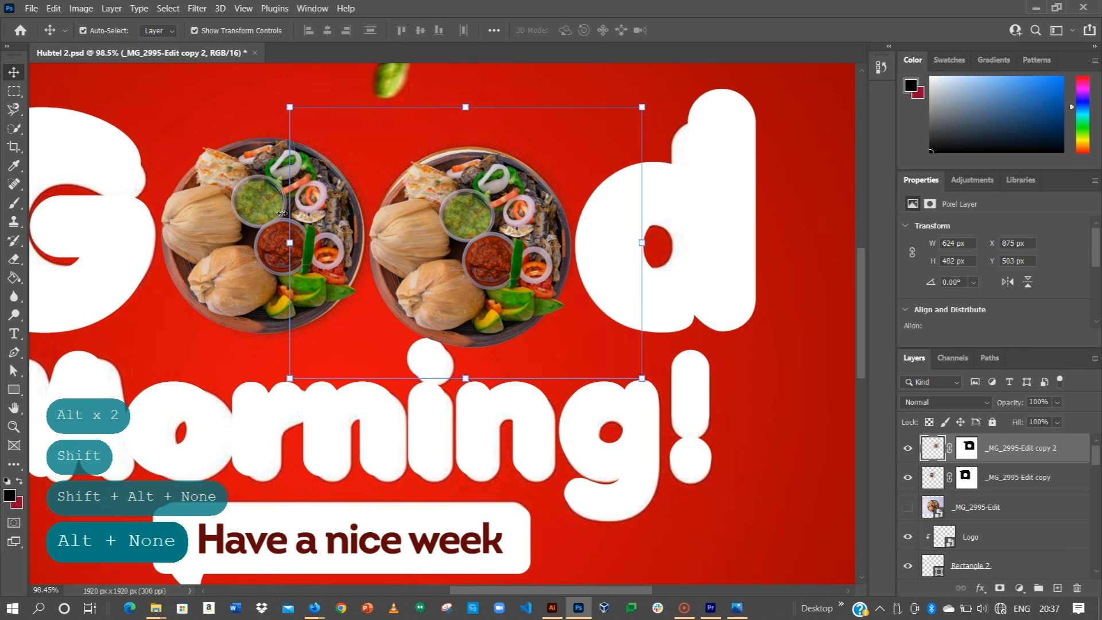
pyautogui.hotkey('ctrl', 'z')
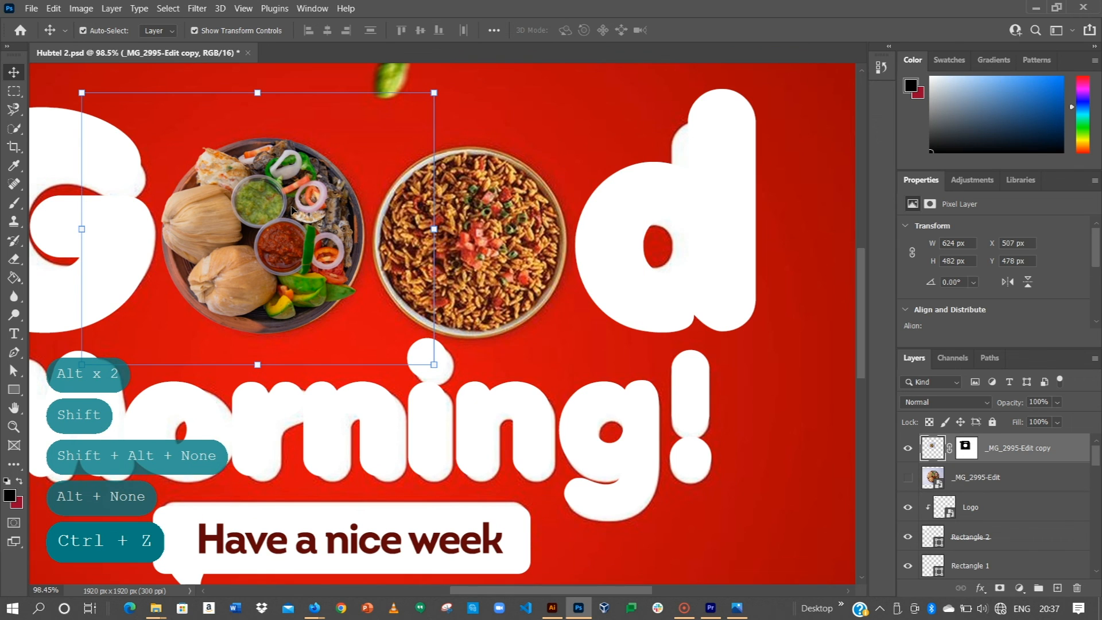
pyautogui.hotkey('ctrl', 'j')
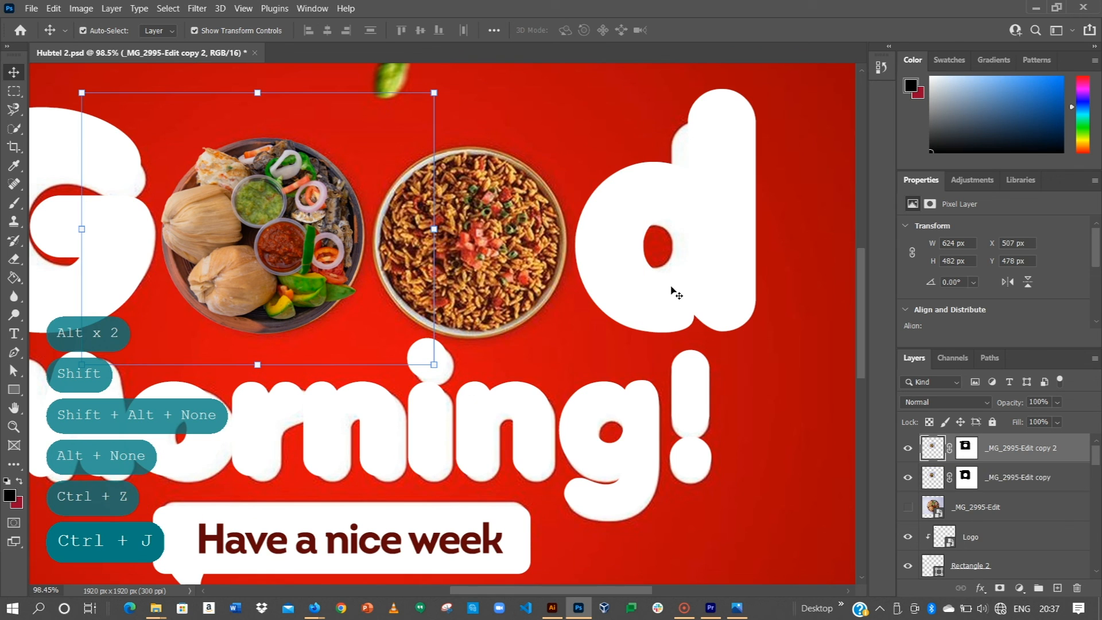
pyautogui.click(907, 447)
pyautogui.click(301, 253)
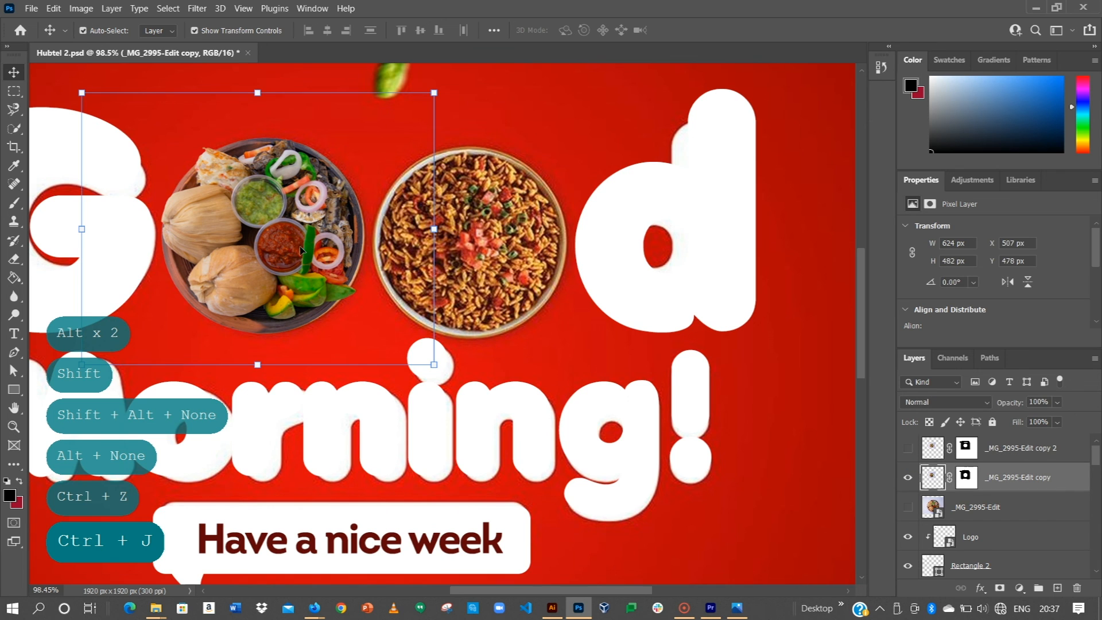
pyautogui.moveTo(296, 247); pyautogui.dragTo(493, 248)
# Step: Fit the whole poster in view and hide the ghosted reference Layer 1
pyautogui.hotkey('ctrl', '0')
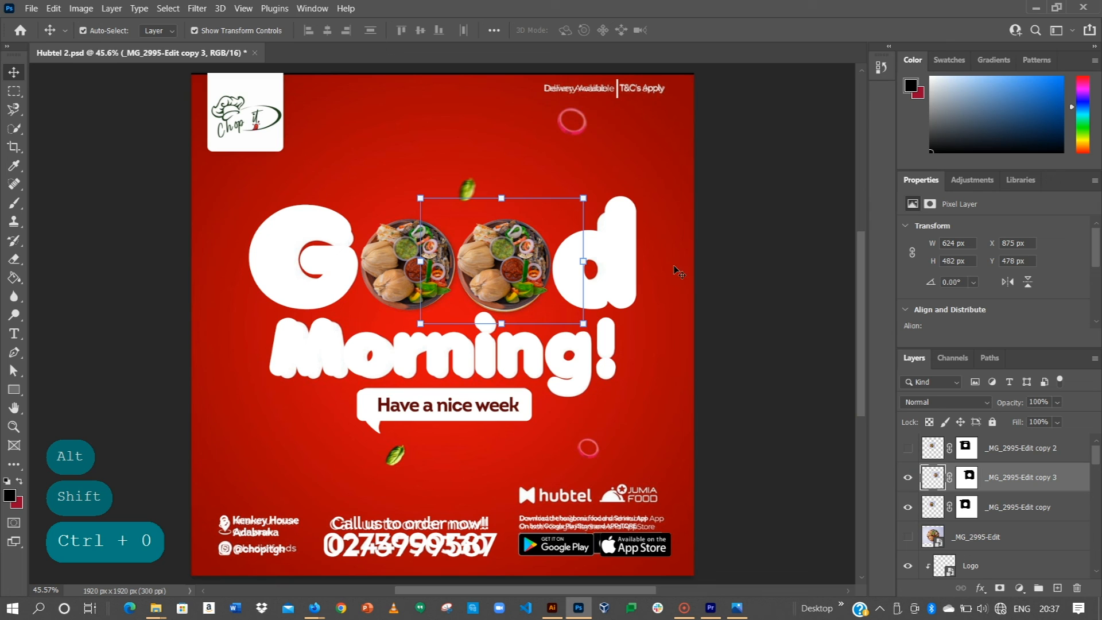
pyautogui.click(660, 339)
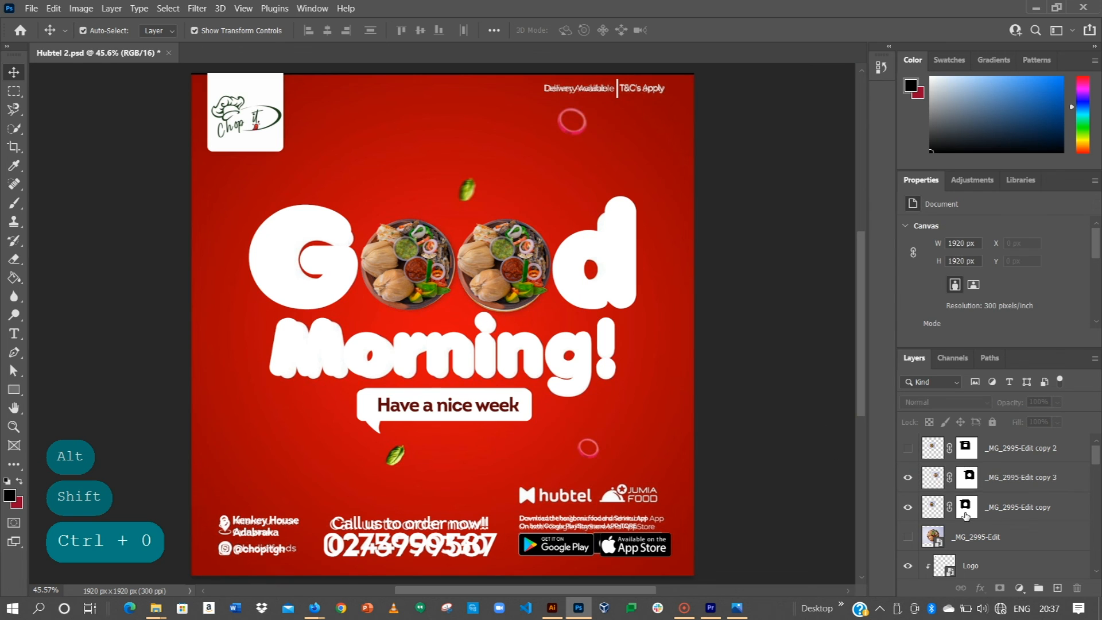
pyautogui.scroll(-10, 966, 515)
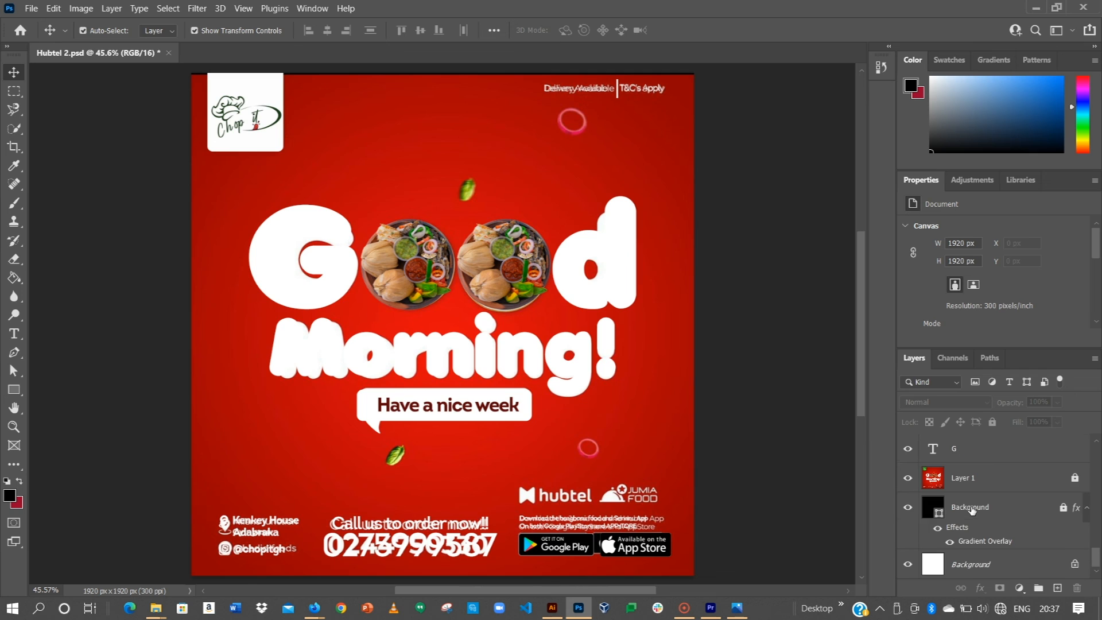
pyautogui.click(907, 480)
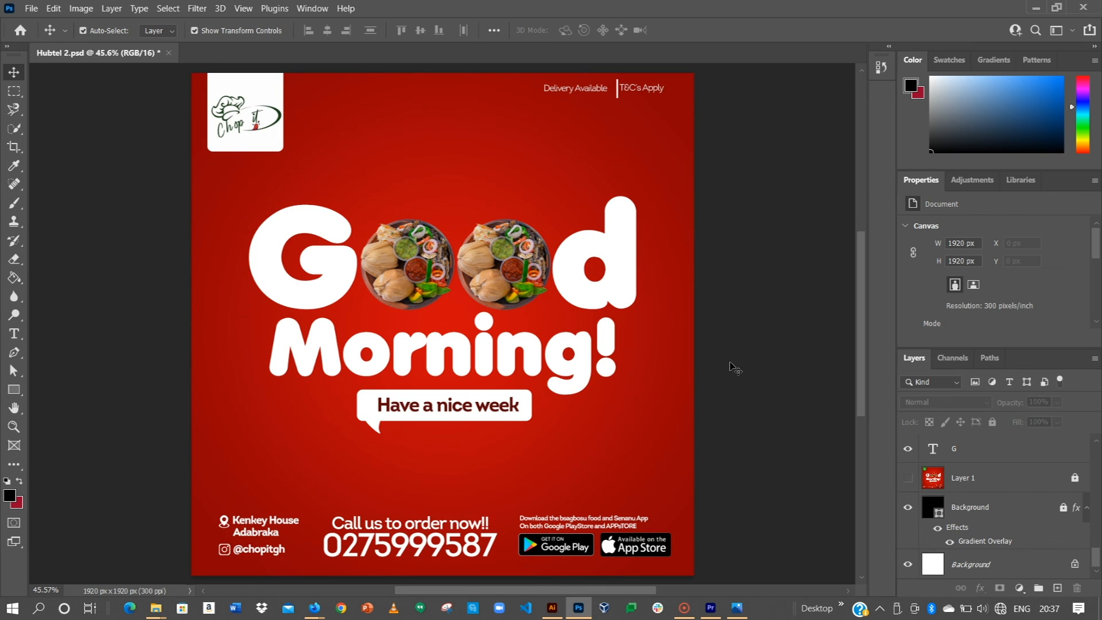